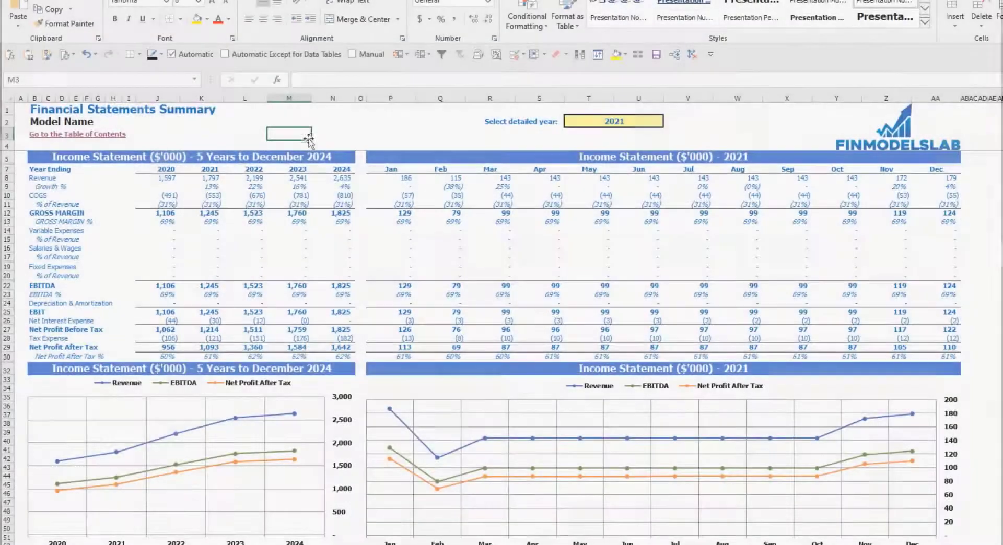
- Set the Financial Statements Summary's detailed year to 2022 and highlight the monthly income statement figures from January to December
scroll(173, 329, "down", 20)
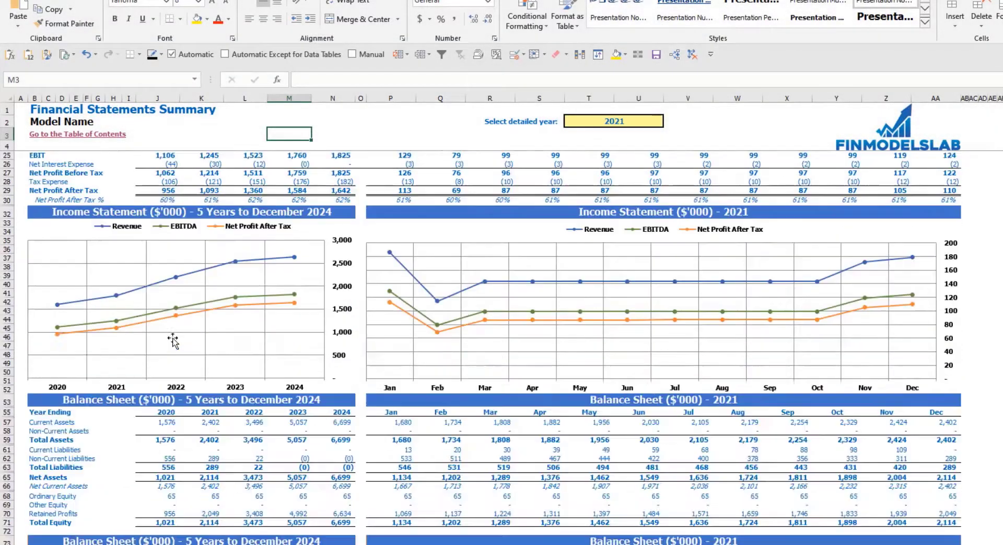
scroll(174, 340, "up", 20)
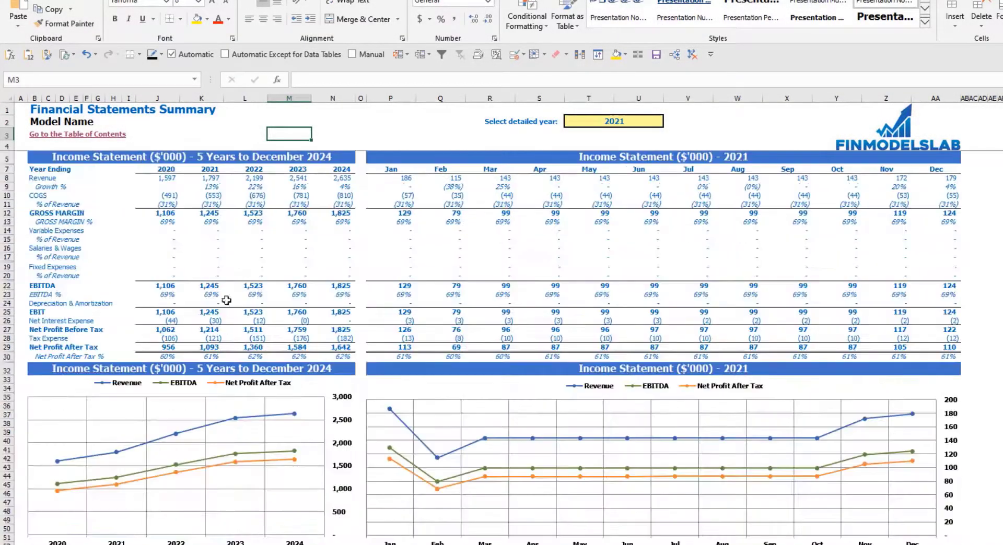
left_click(80, 382)
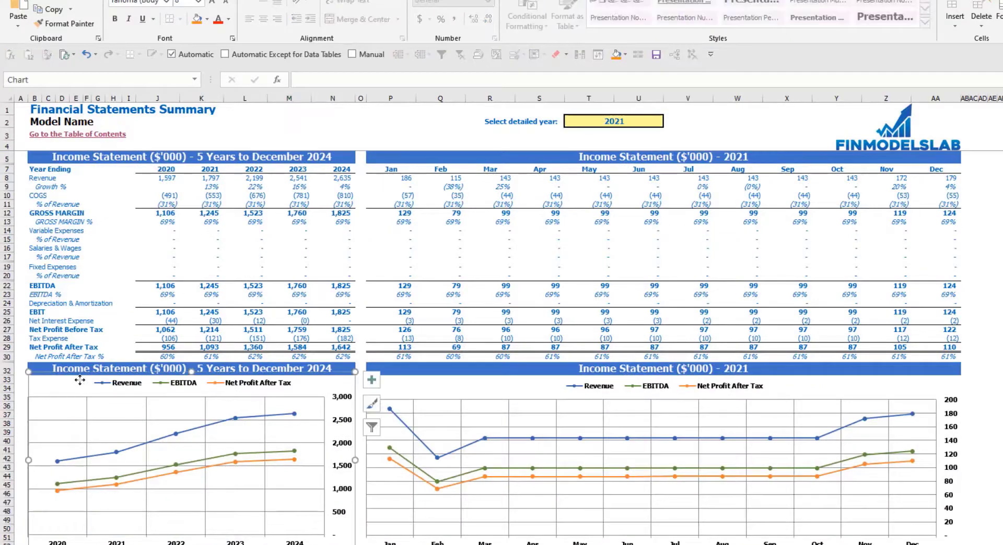
left_click(380, 126)
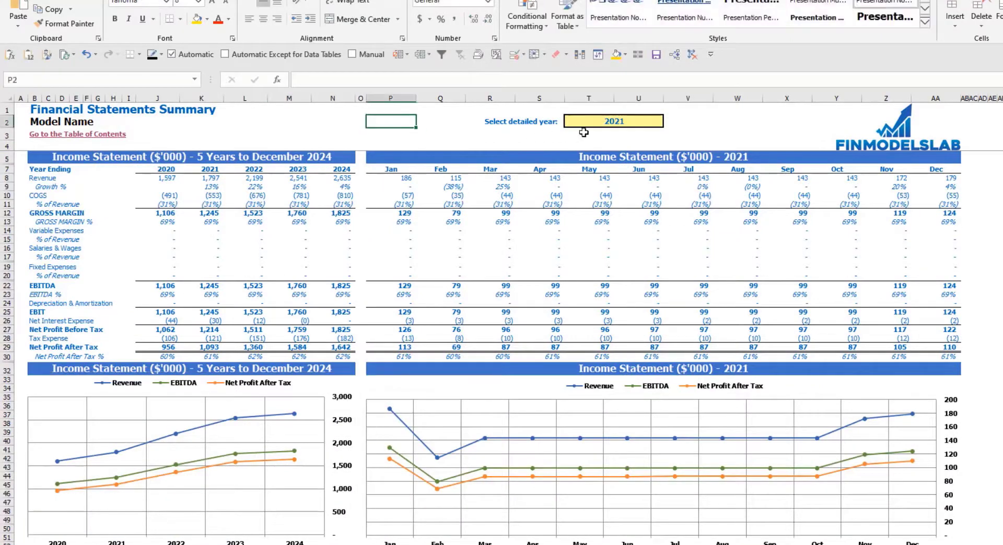
left_click(625, 121)
left_click(669, 122)
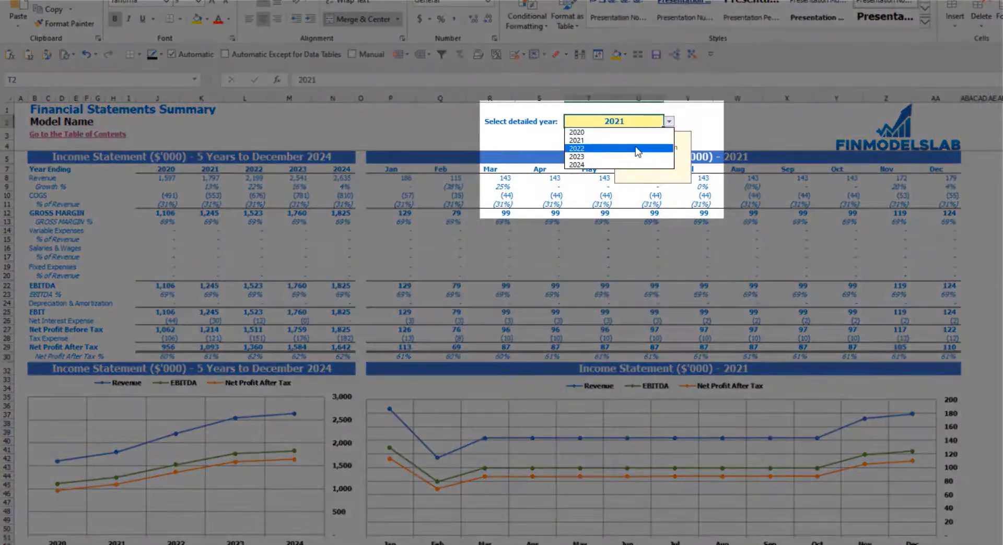
left_click(638, 149)
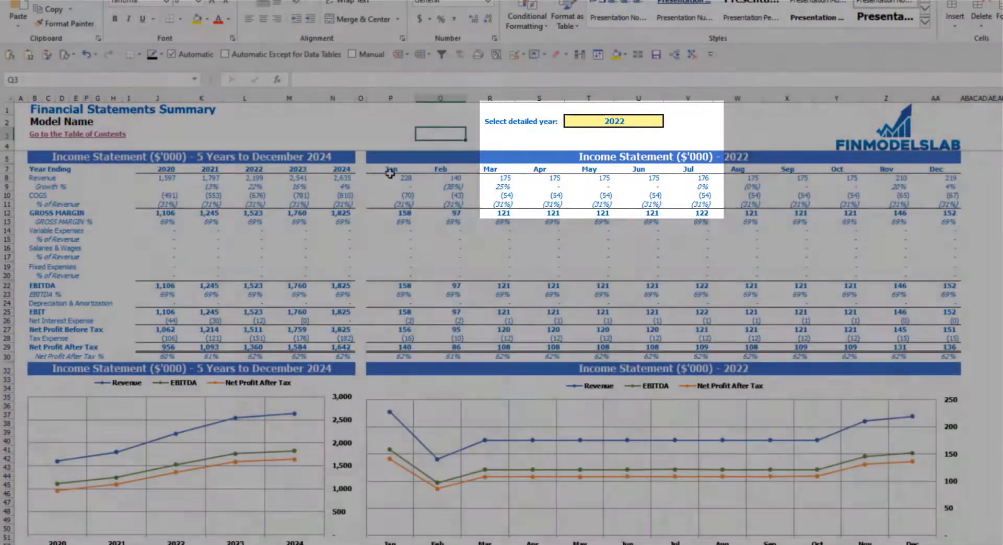
left_click_drag(393, 178, 943, 355)
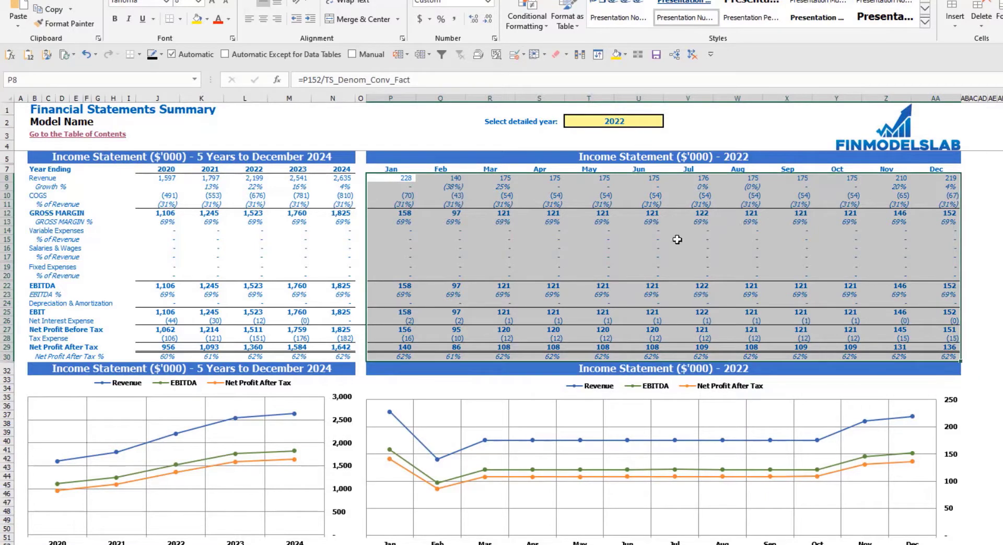
left_click(999, 320)
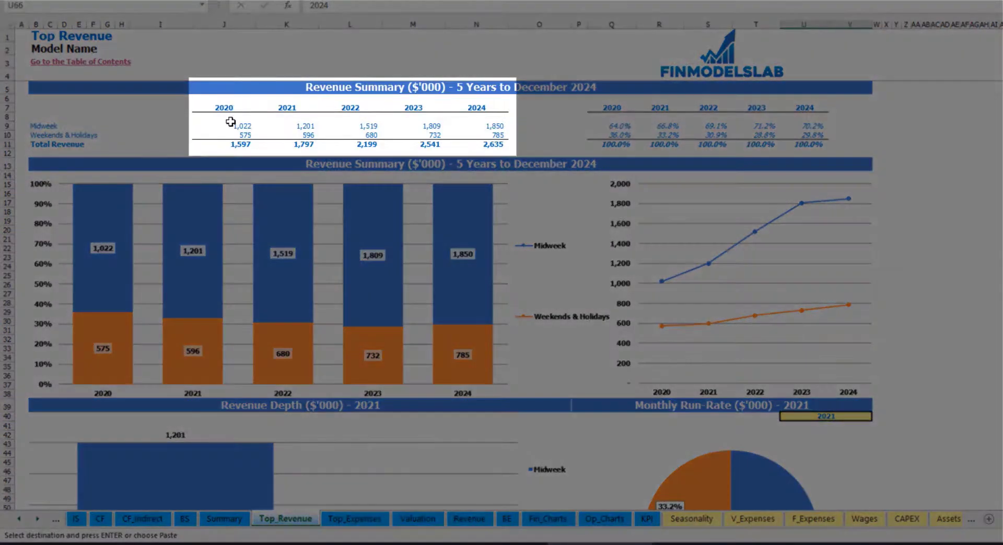
- Highlight the Top Revenue sheet's five-year amounts and percentage shares, and set the Revenue Depth and Monthly Run-Rate year to 2022
left_click_drag(231, 124, 476, 144)
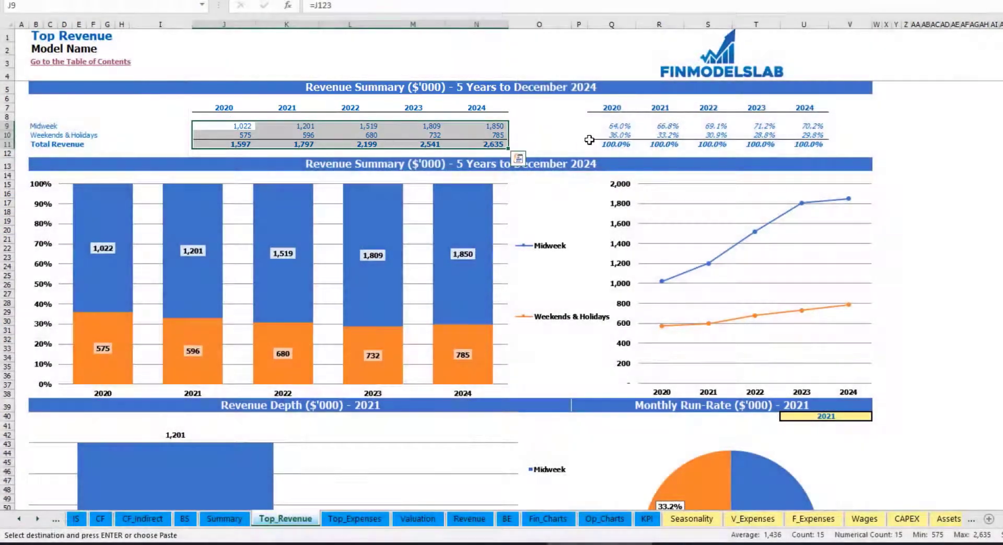
left_click_drag(616, 128, 825, 146)
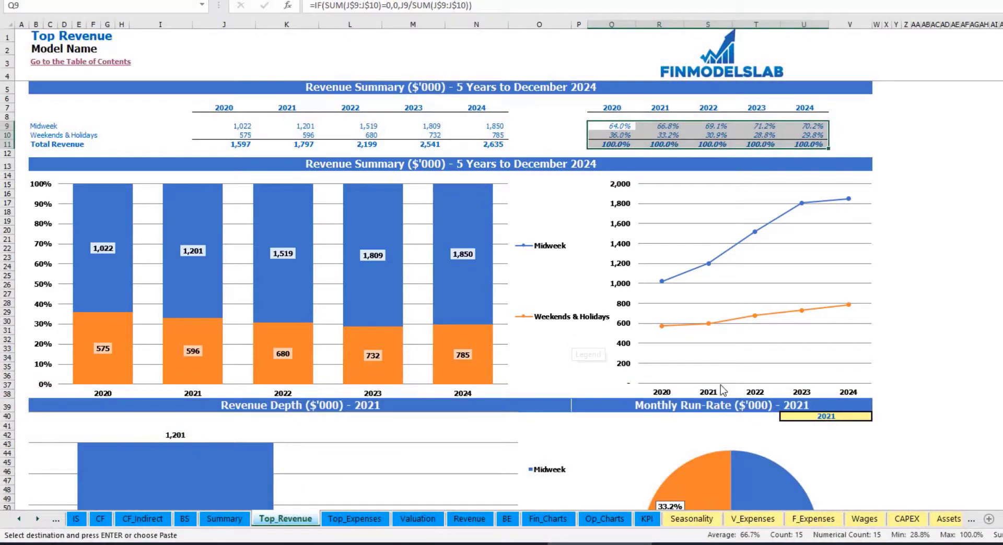
scroll(805, 296, "down", 7)
left_click(869, 226)
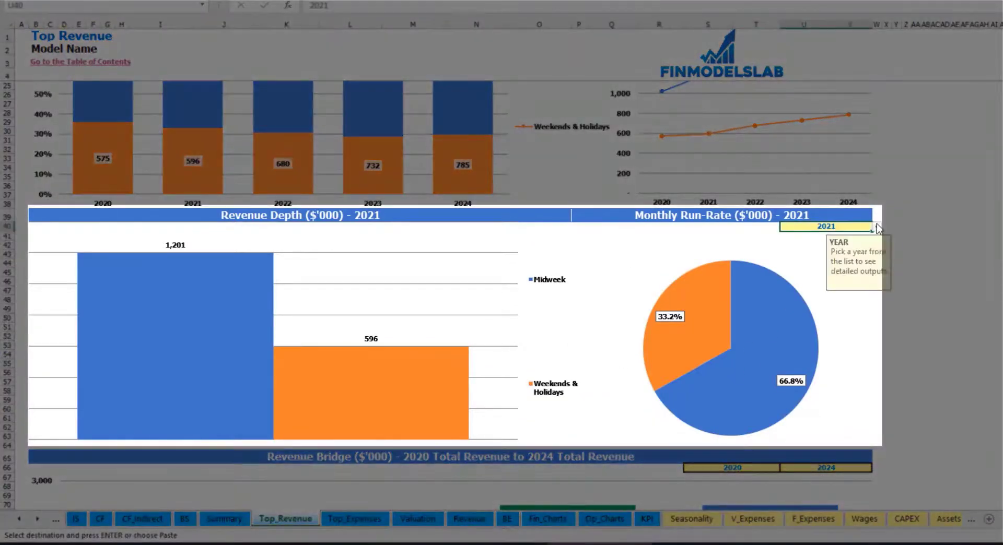
left_click(876, 228)
left_click(820, 253)
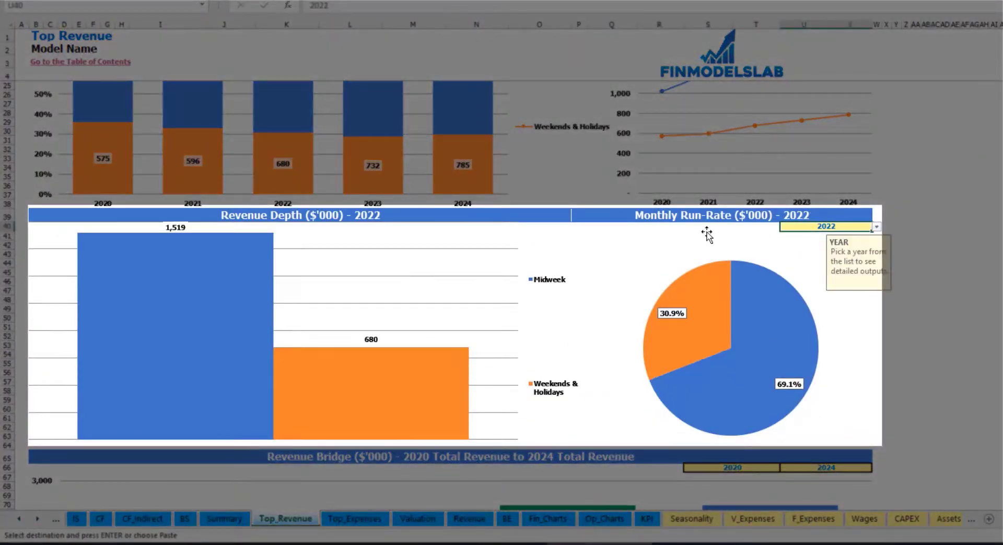
left_click(658, 216)
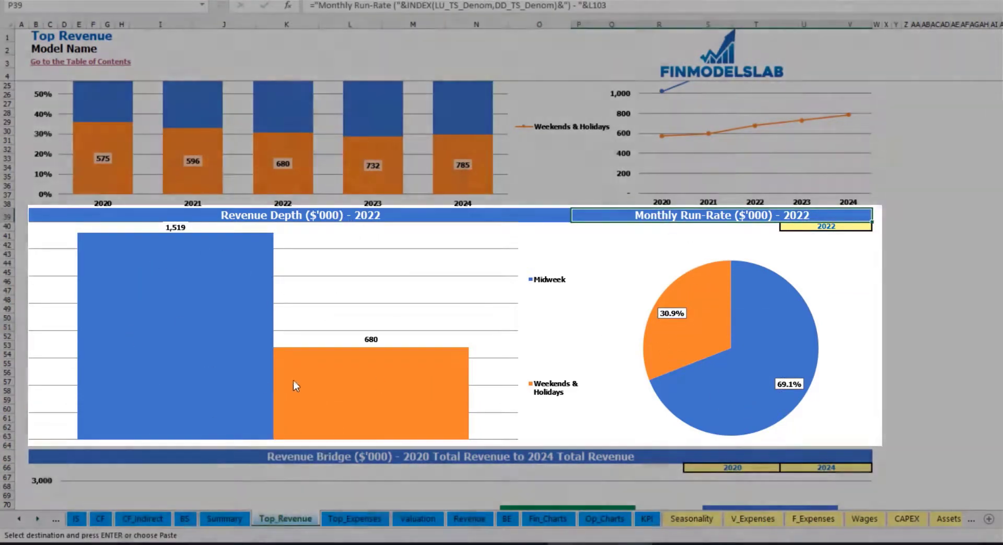
- Set the Revenue Bridge chart's first year to 2021 and pick a different last year
mouse_move(300, 372)
scroll(301, 372, "down", 10)
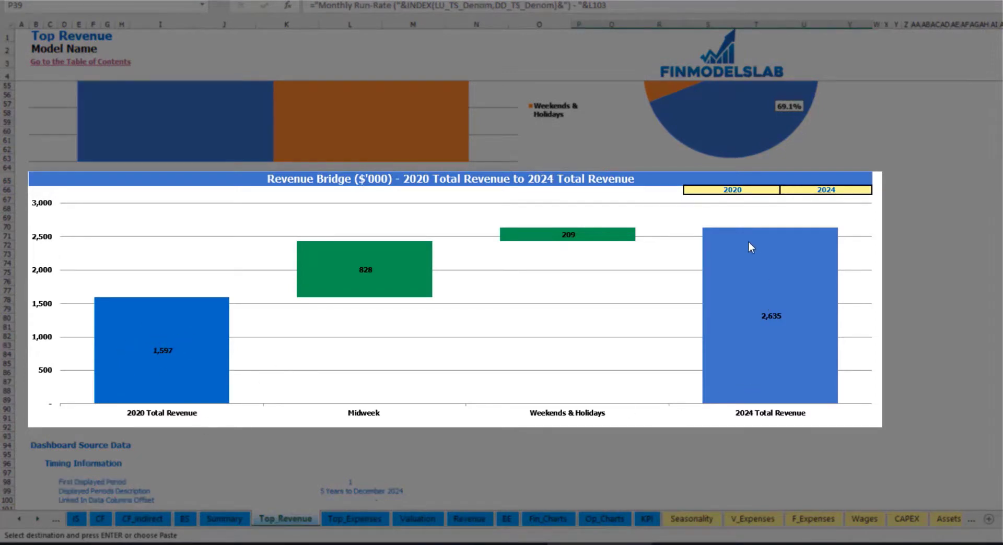
left_click(773, 191)
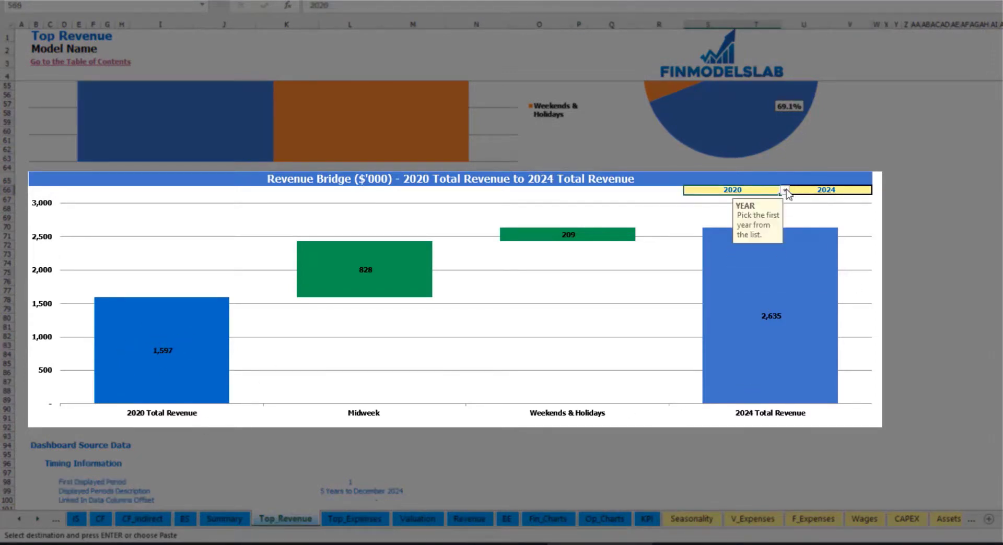
left_click(785, 190)
left_click(764, 208)
left_click(875, 190)
left_click(868, 190)
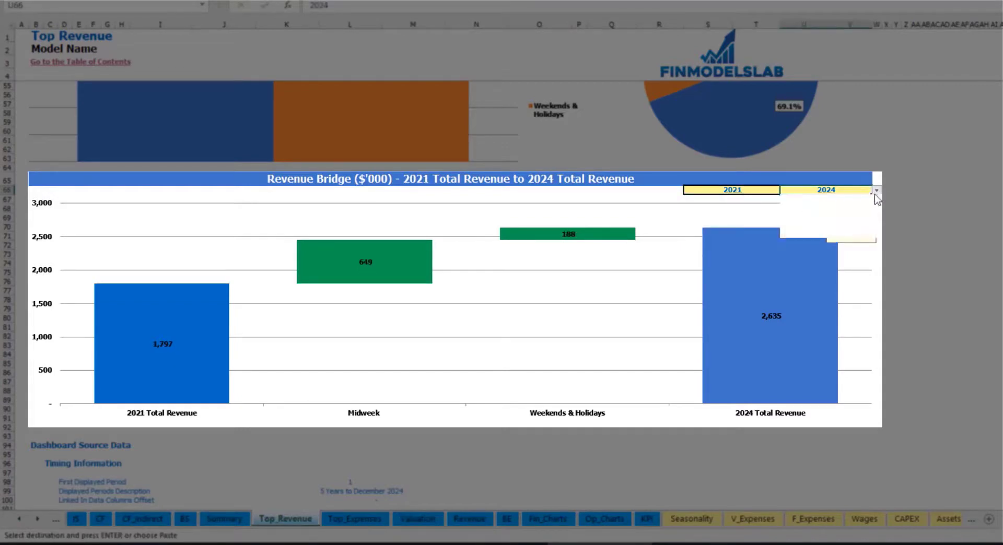
left_click(877, 190)
left_click(847, 227)
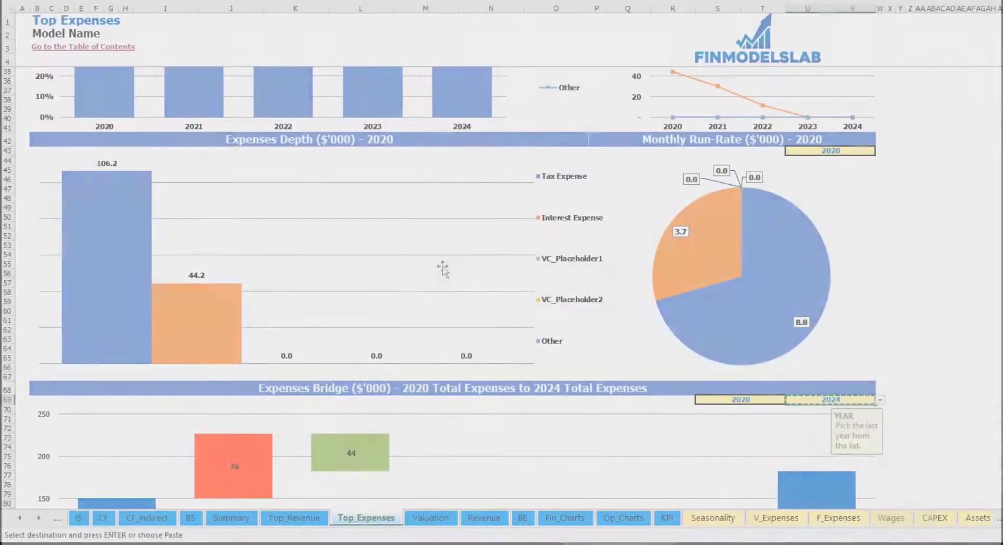
- Highlight the Top Expenses category names from Tax Expense to VC_Placeholder2, and select the Other category
scroll(443, 269, "up", 10)
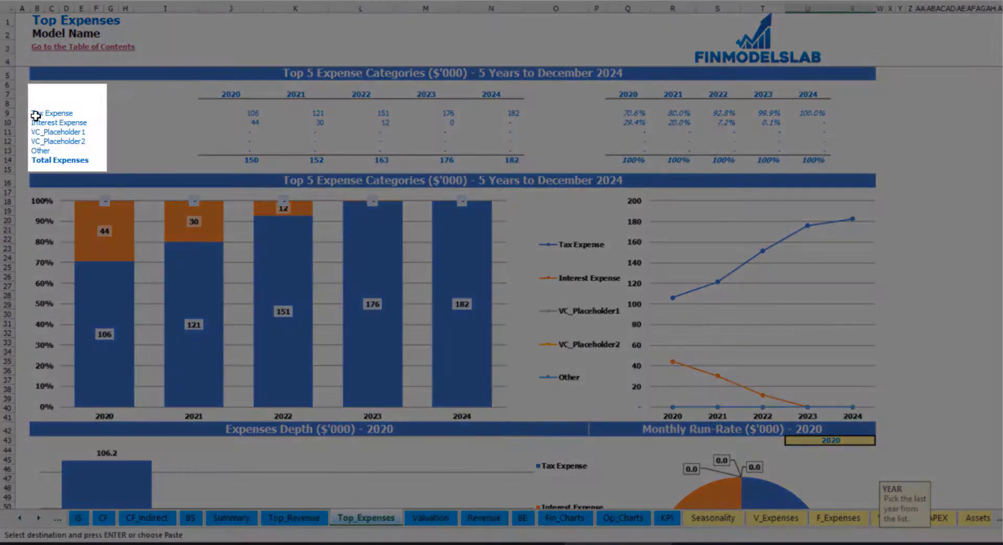
left_click_drag(36, 116, 84, 142)
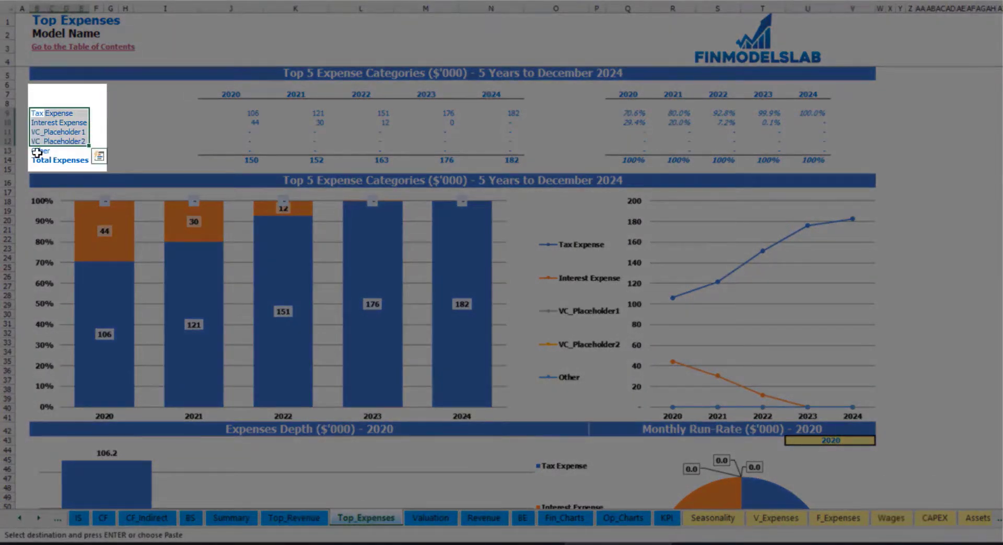
left_click(34, 152)
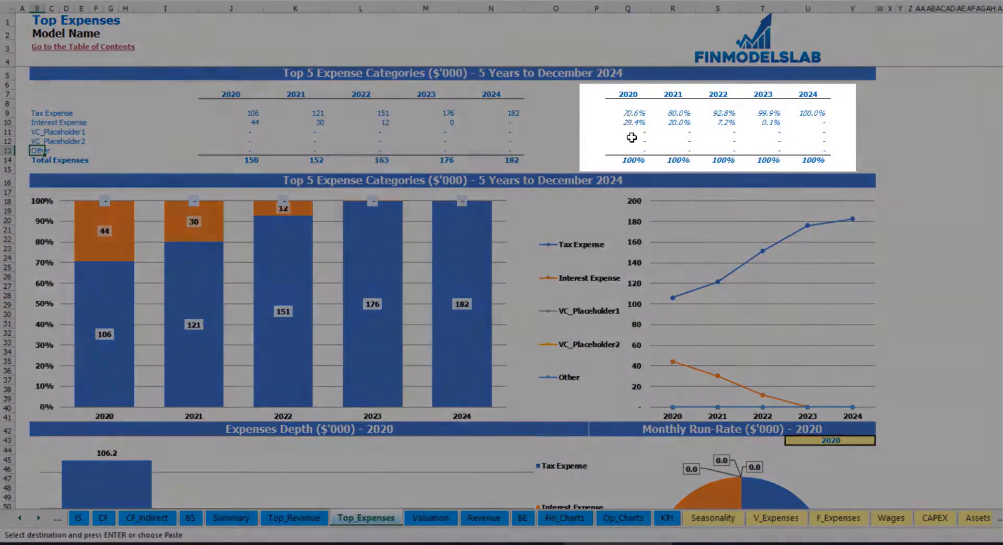
- Set the year for the Expenses Depth and Monthly Run-Rate charts to 2022 and view the Expenses Bridge
scroll(371, 189, "down", 3)
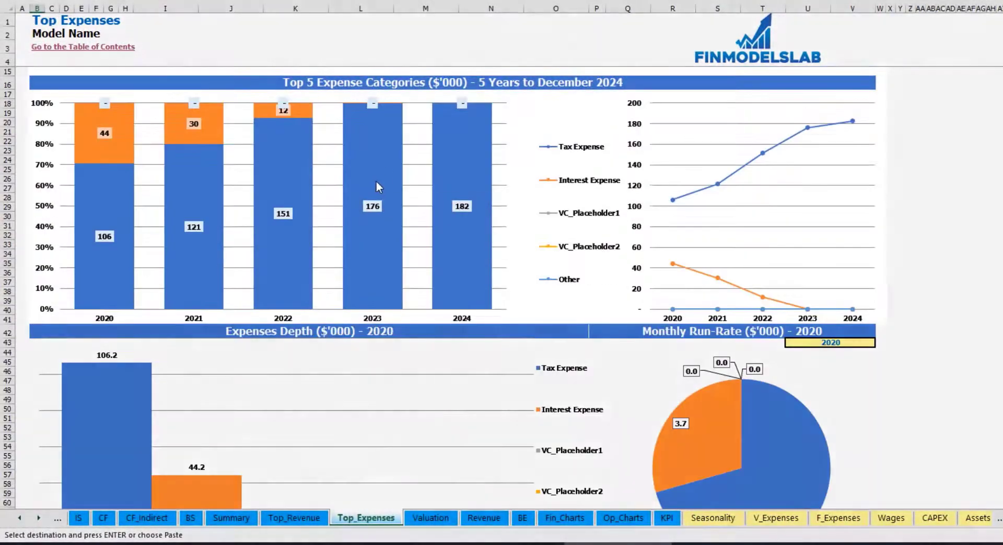
scroll(330, 221, "down", 3)
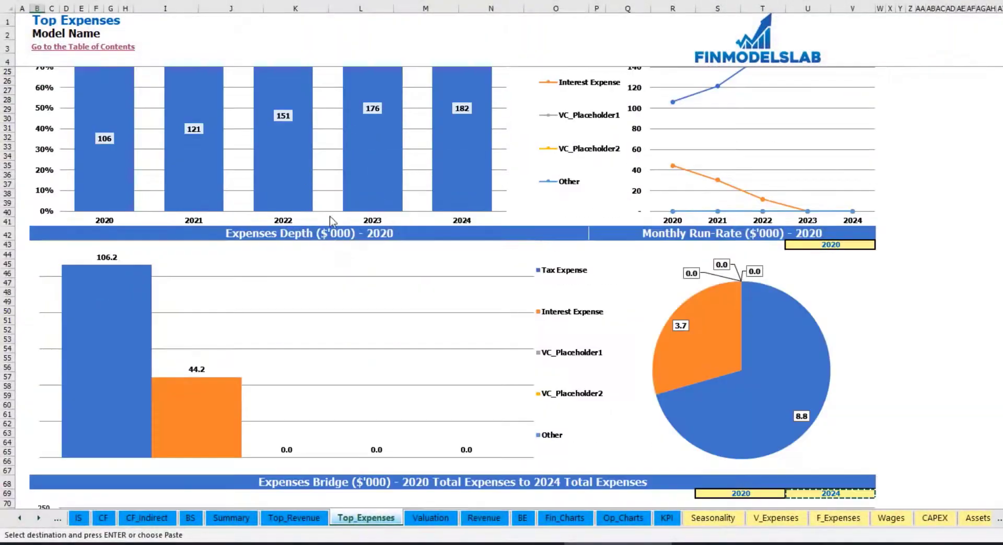
scroll(344, 220, "down", 3)
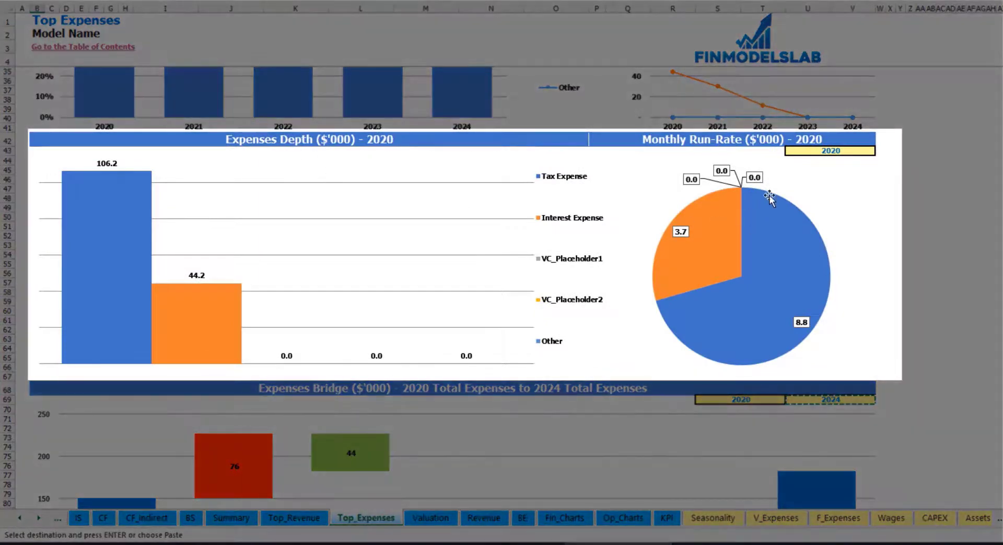
left_click(859, 151)
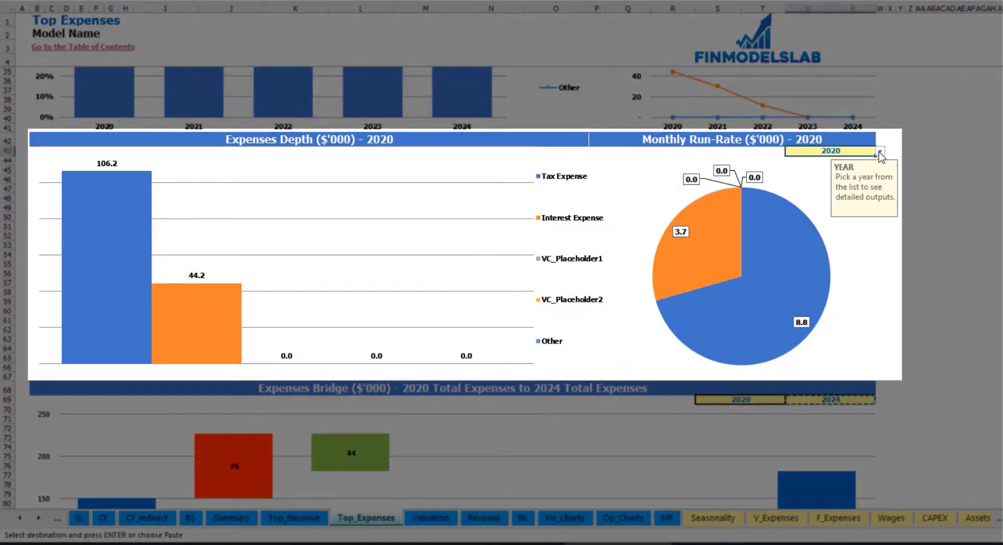
left_click(880, 152)
left_click(836, 172)
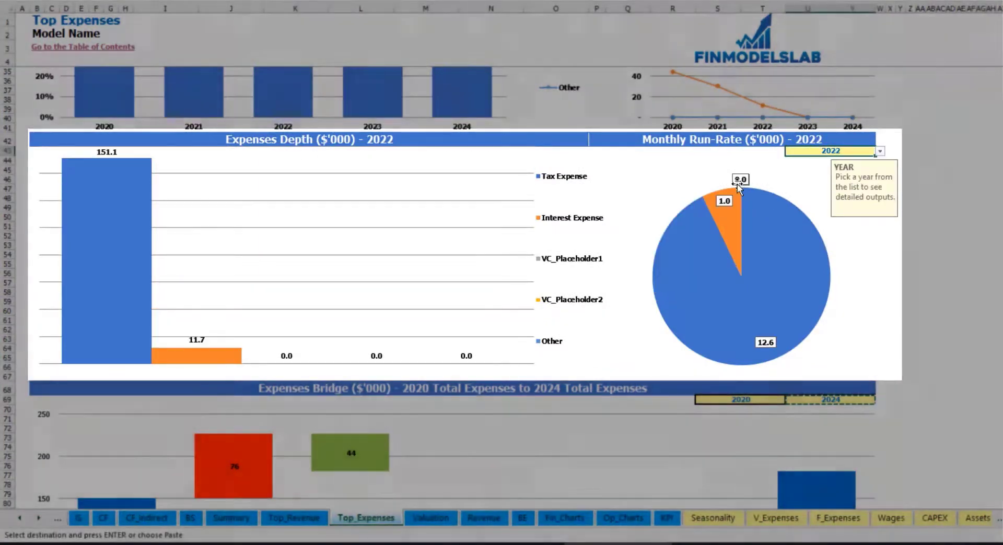
scroll(447, 309, "down", 7)
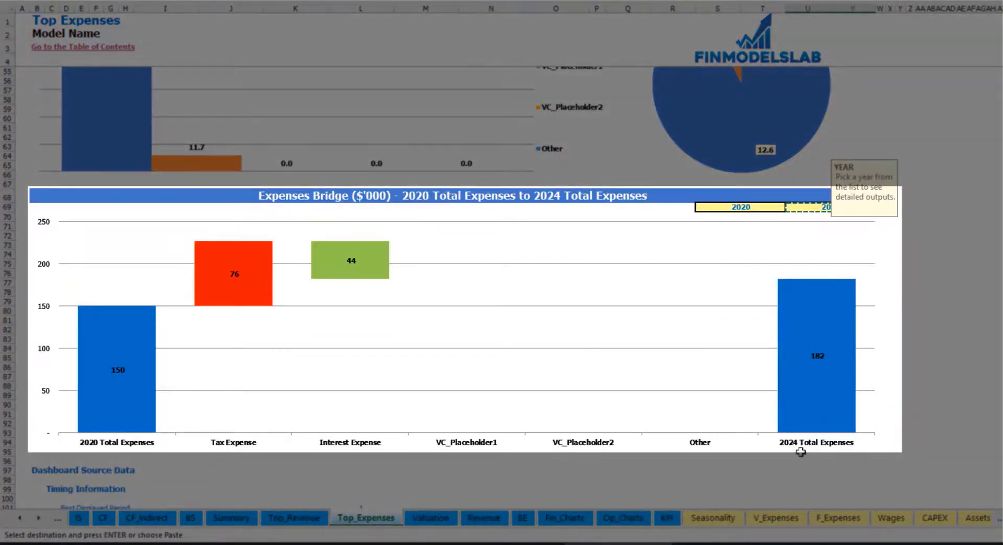
- On the Valuation sheet, select the equity cost of resources and highlight the Unlevered Free Cash Flow row
left_click(930, 264)
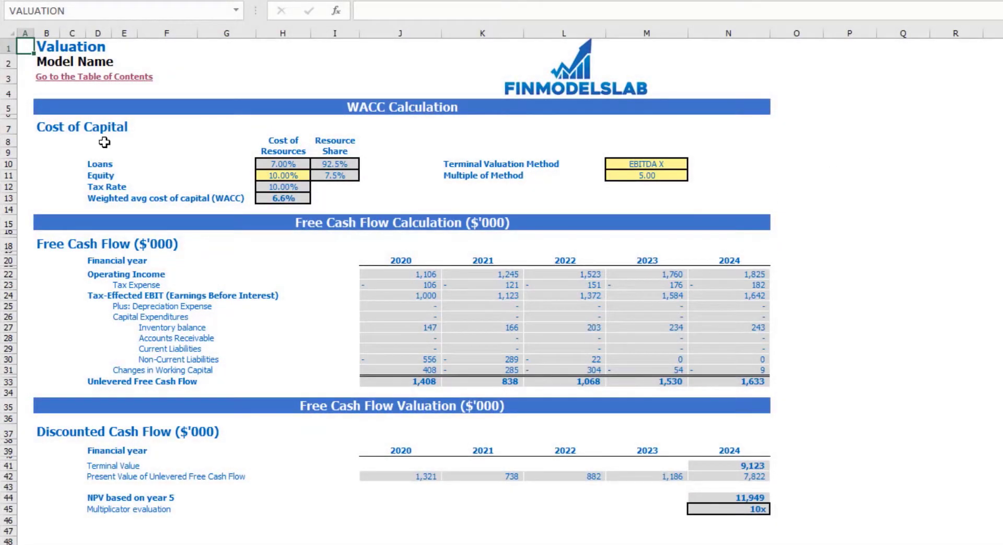
left_click(268, 178)
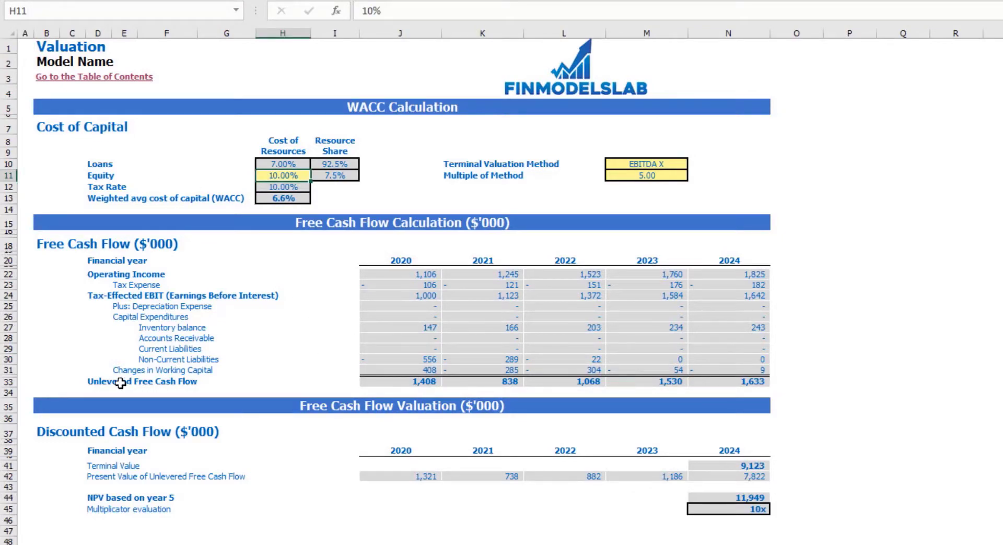
left_click_drag(99, 384, 713, 383)
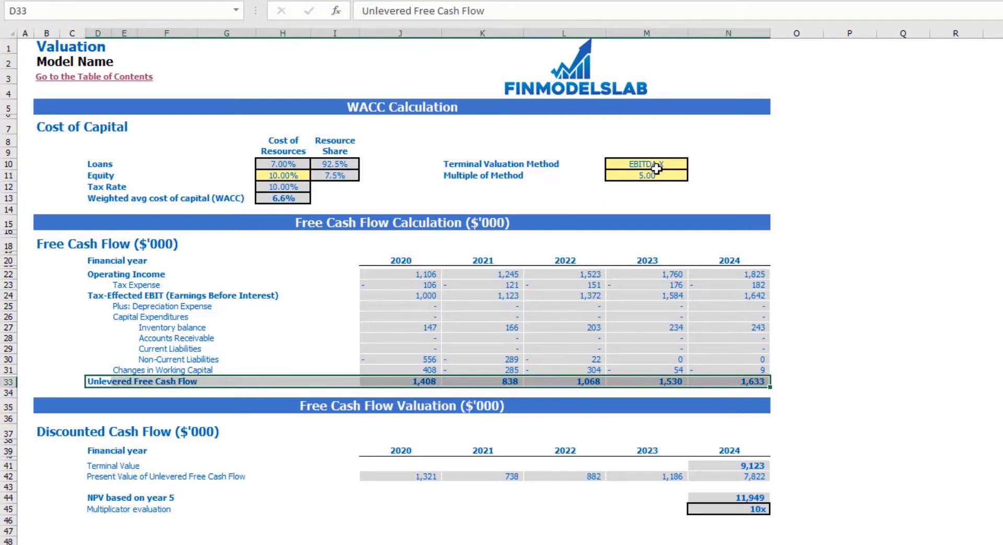
- Set the terminal valuation method to Revenue X and the multiple of method to 50
left_click(674, 163)
left_click(694, 165)
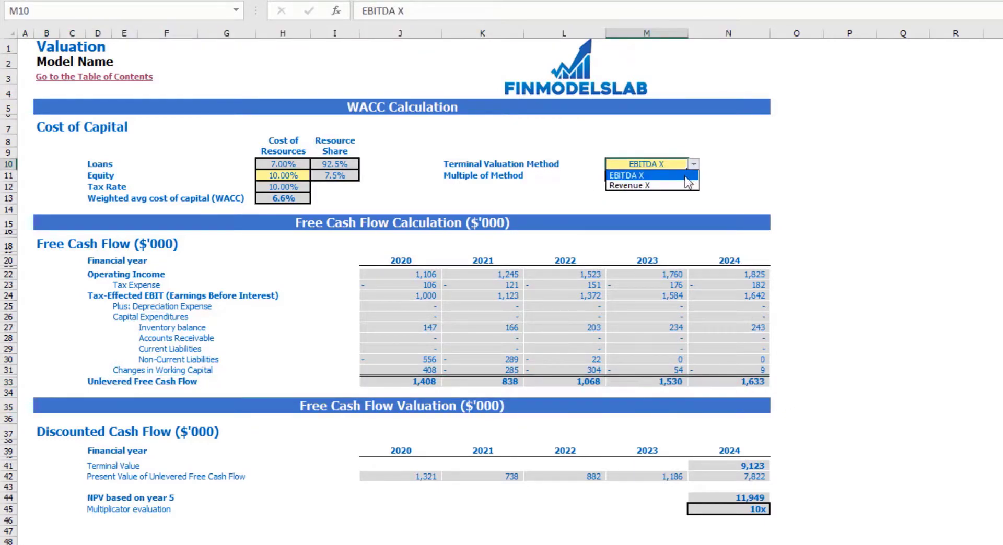
left_click(630, 185)
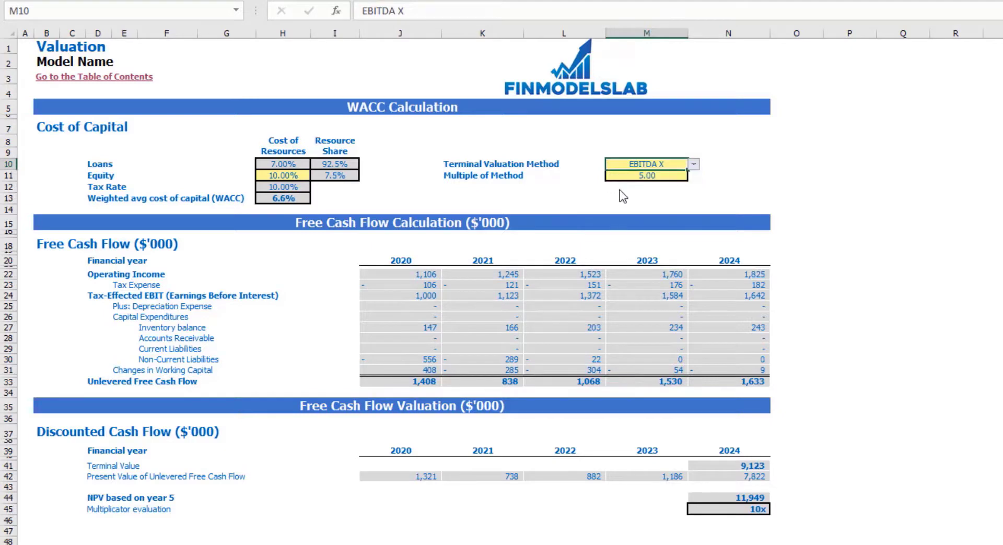
left_click(653, 177)
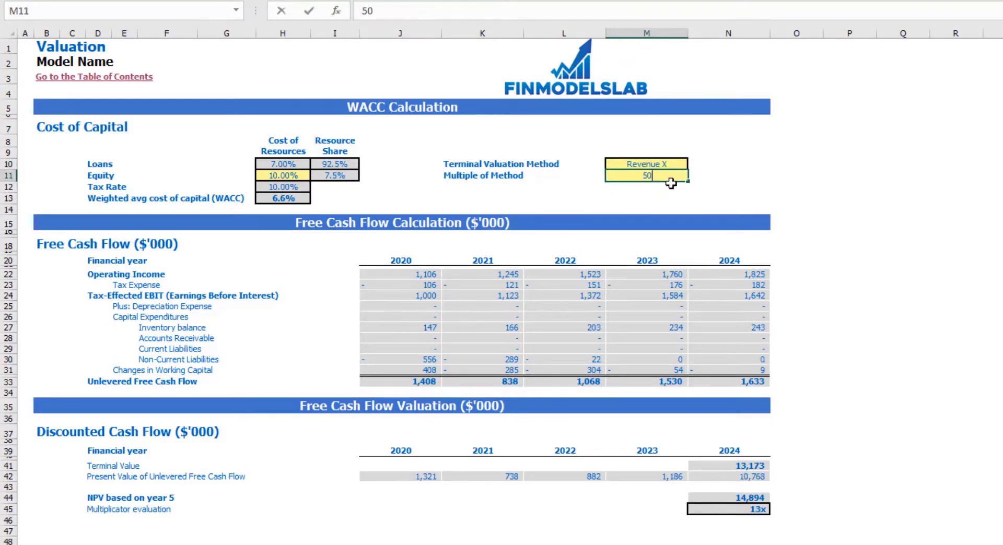
key("Return")
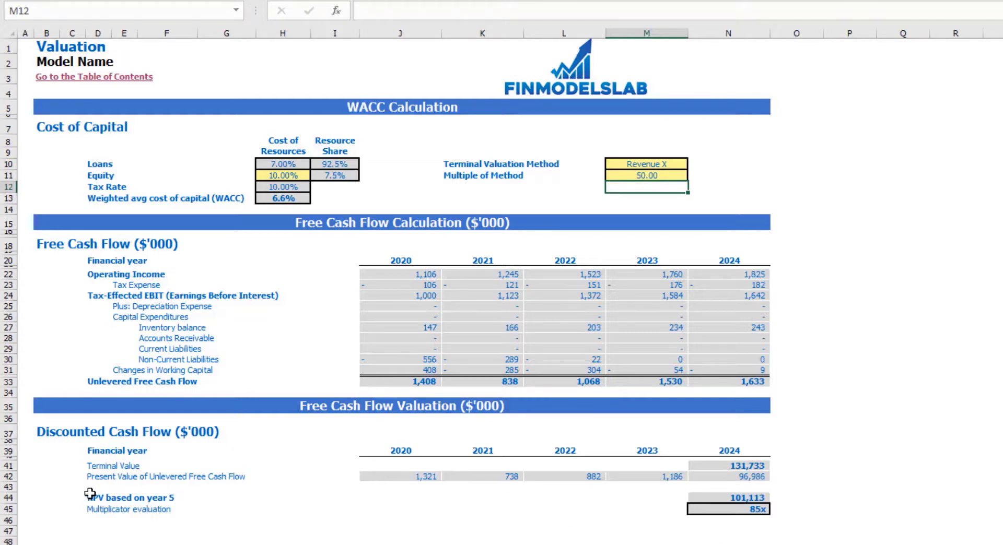
- Highlight the NPV based on year 5 and Multiplicator evaluation rows in the discounted cash flow section
left_click_drag(90, 494, 750, 502)
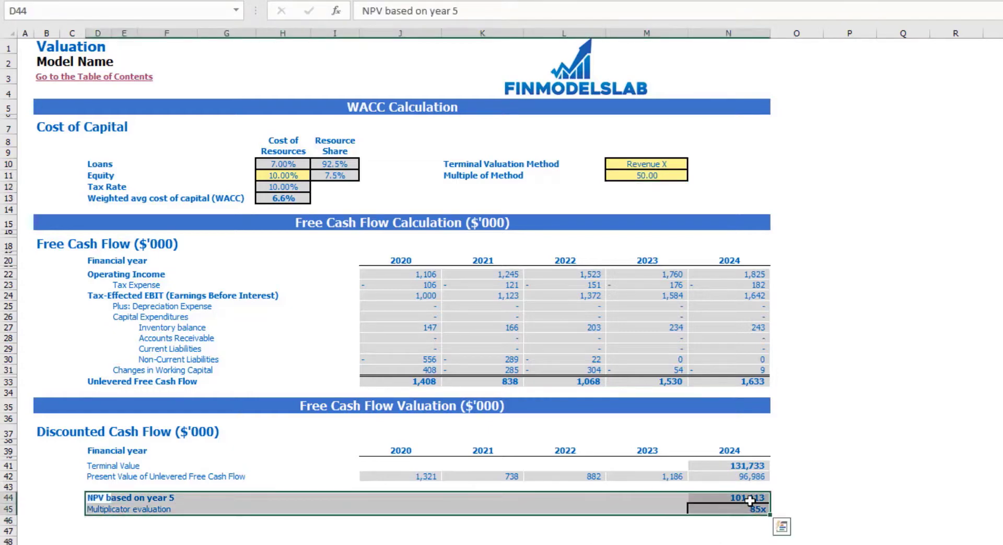
left_click(96, 505)
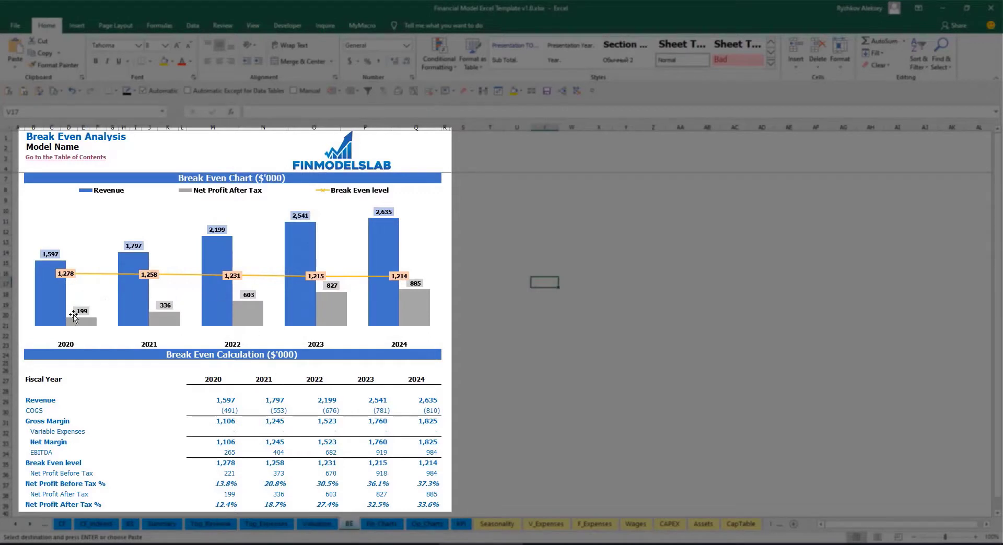
- Review the Financial Charts sheet's revenue breakdown, operating cash flow, cash balance, EBITDA and EBIT charts for 24 months and 5 years
mouse_move(44, 286)
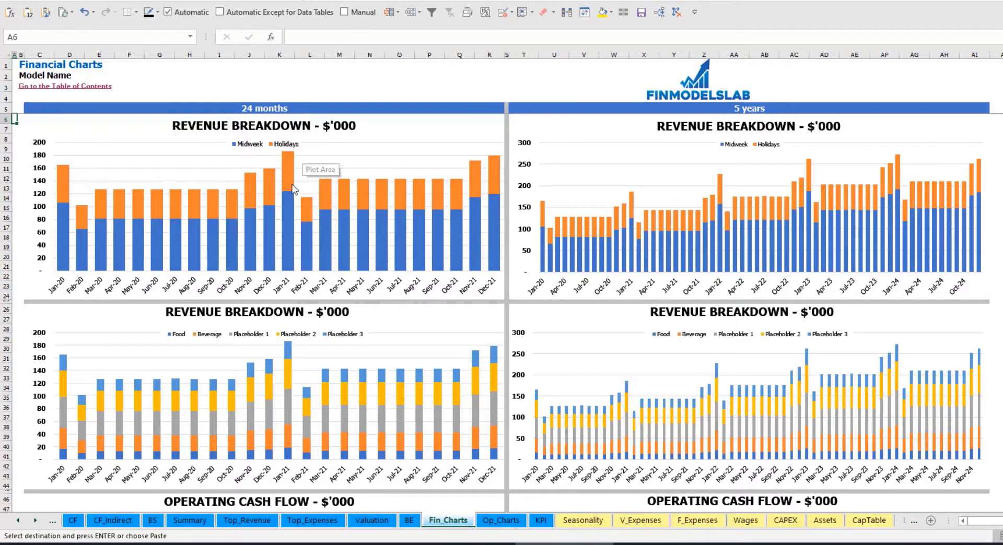
scroll(296, 199, "down", 3)
scroll(298, 204, "down", 3)
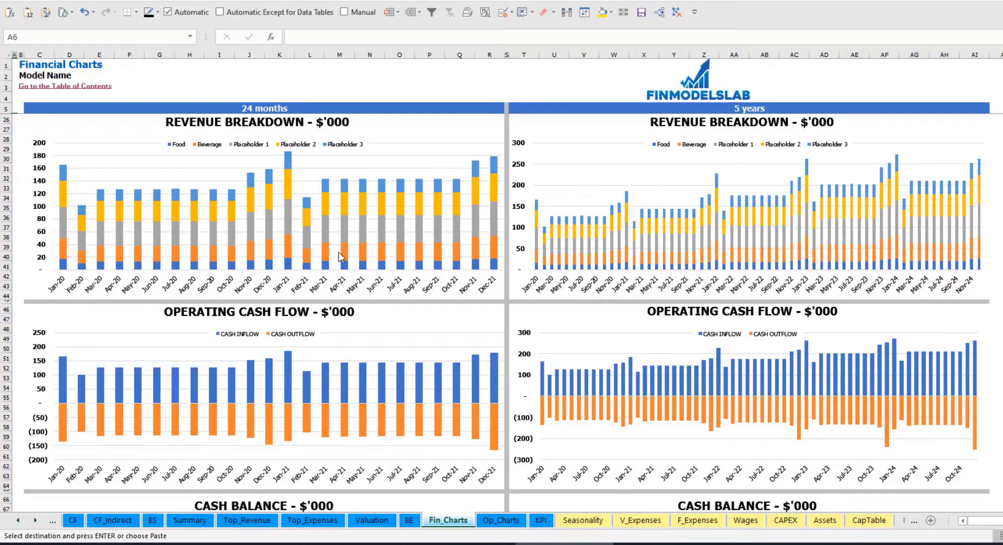
scroll(334, 261, "down", 3)
scroll(334, 267, "down", 4)
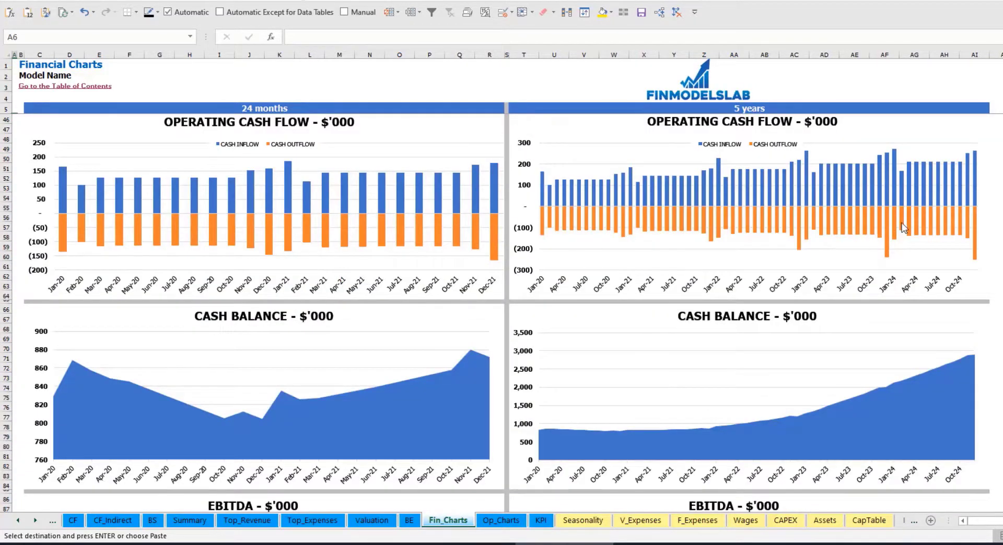
scroll(294, 269, "down", 3)
scroll(296, 273, "down", 4)
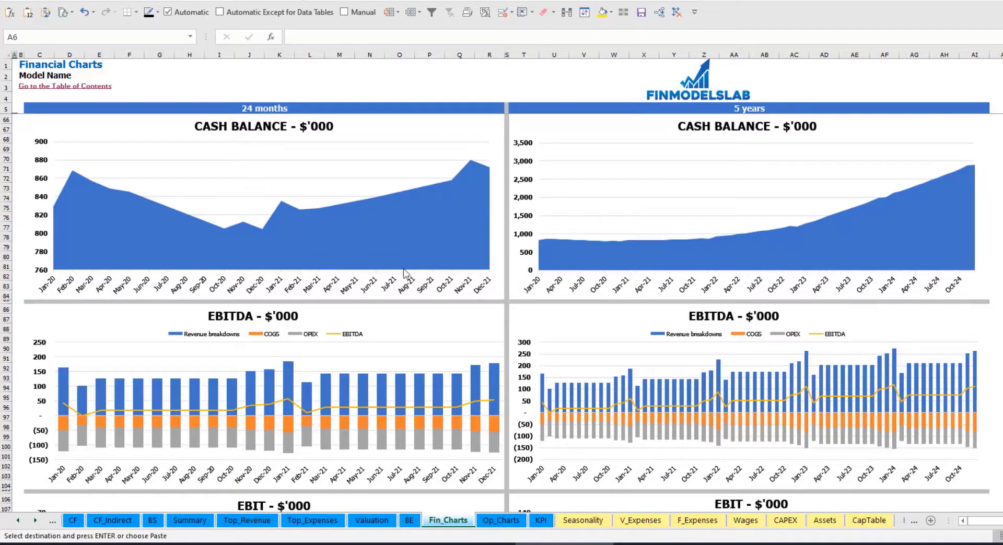
scroll(292, 322, "down", 3)
scroll(317, 308, "down", 4)
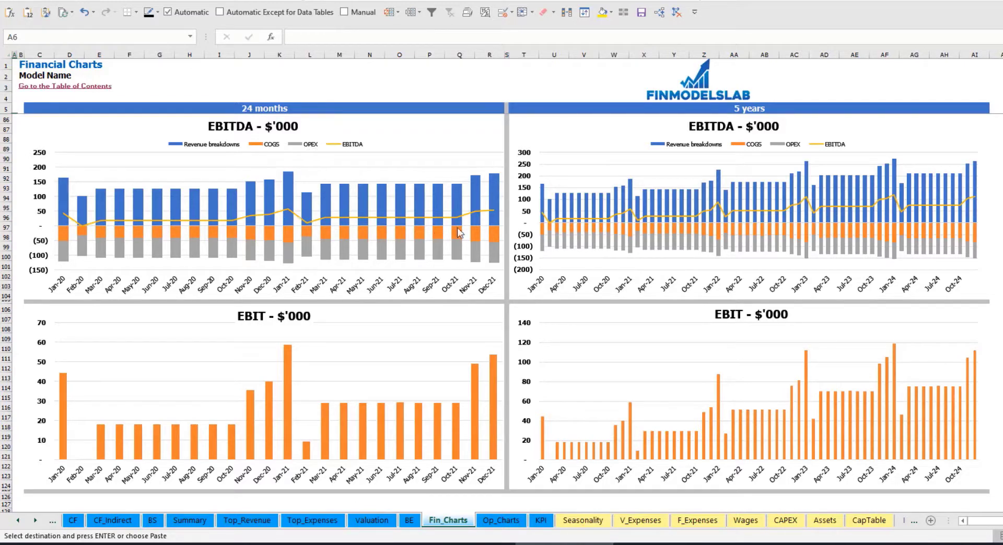
scroll(414, 292, "down", 6)
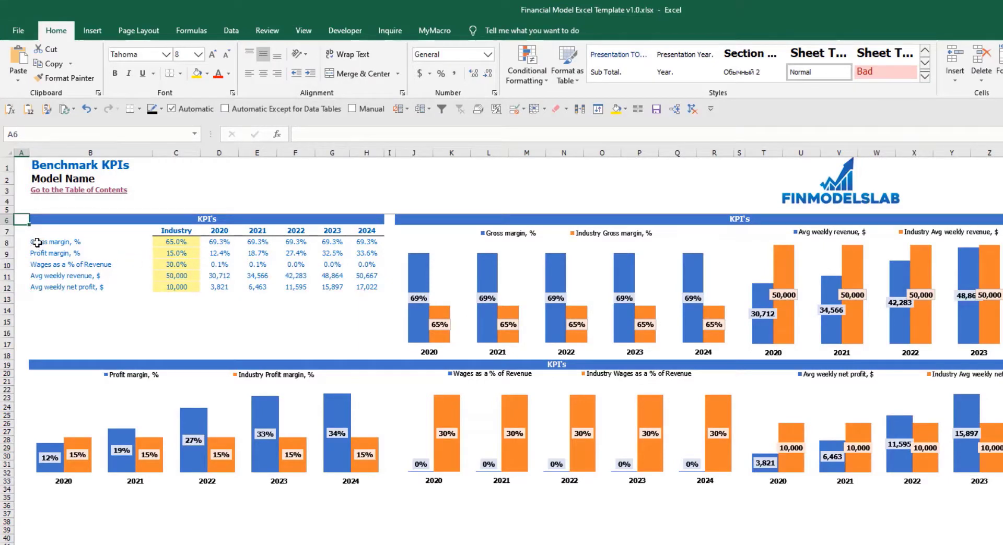
- On the Benchmark KPIs sheet, highlight the KPI names from Gross margin to Avg weekly net profit and their Industry values
mouse_move(36, 243)
left_mouse_down()
mouse_move(38, 255)
mouse_move(47, 252)
left_mouse_up()
left_click(54, 256)
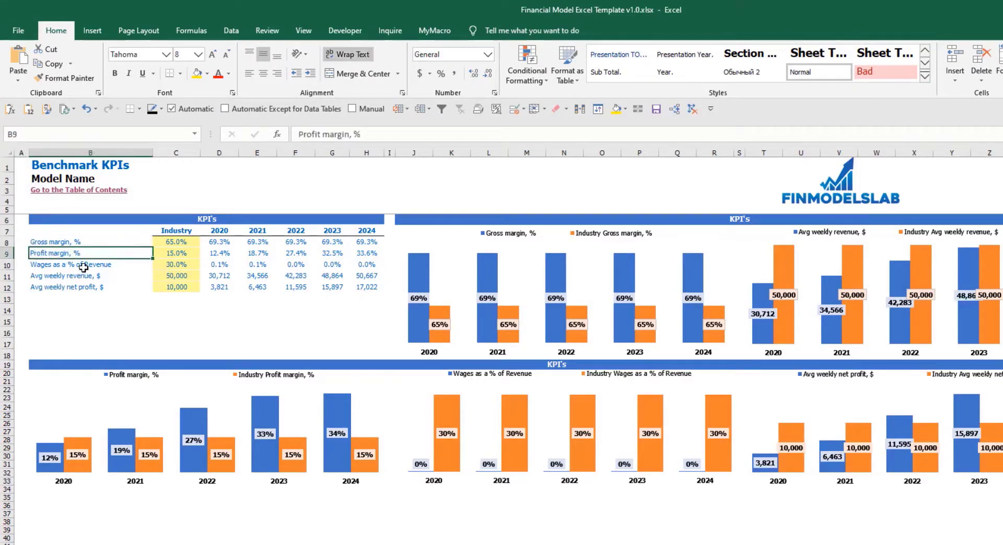
left_click(84, 265)
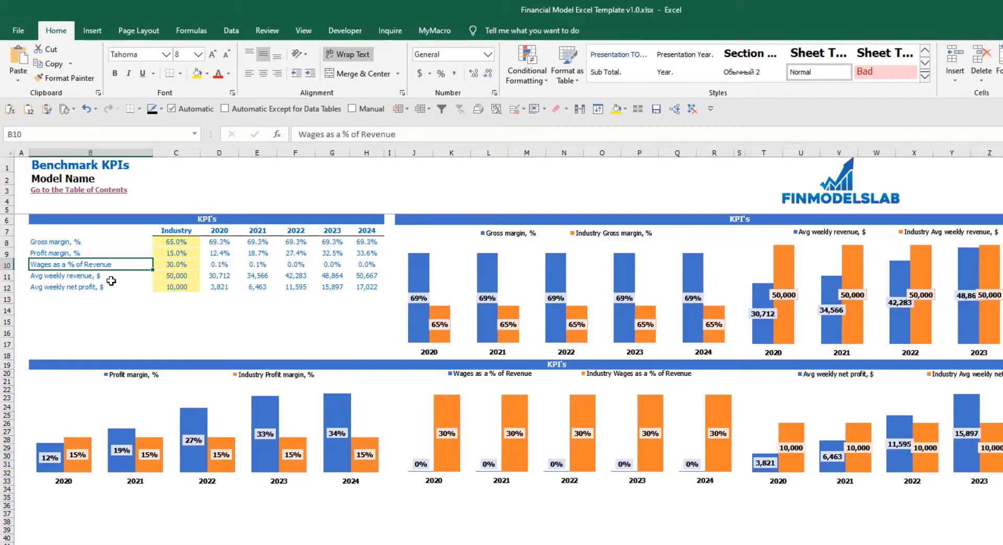
left_click(108, 277)
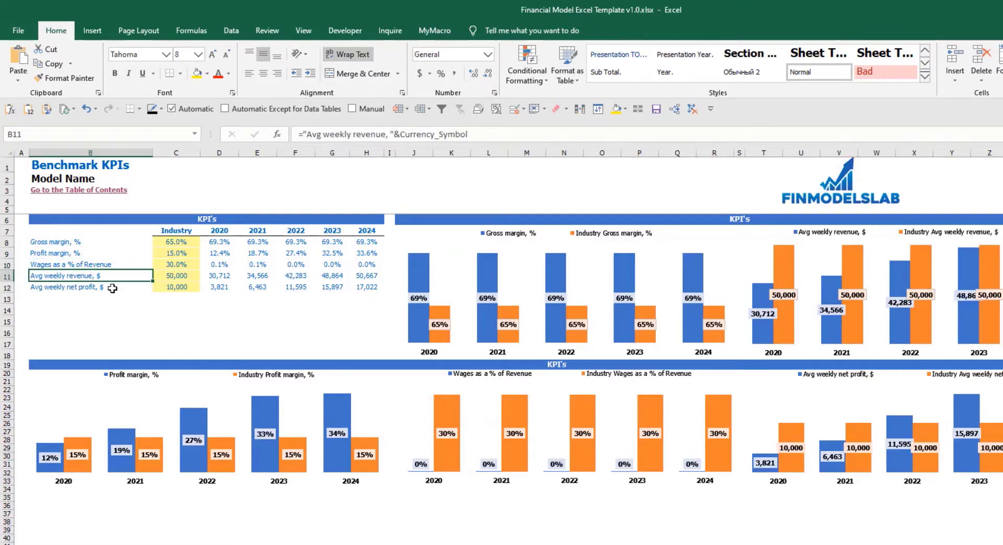
left_click(110, 288)
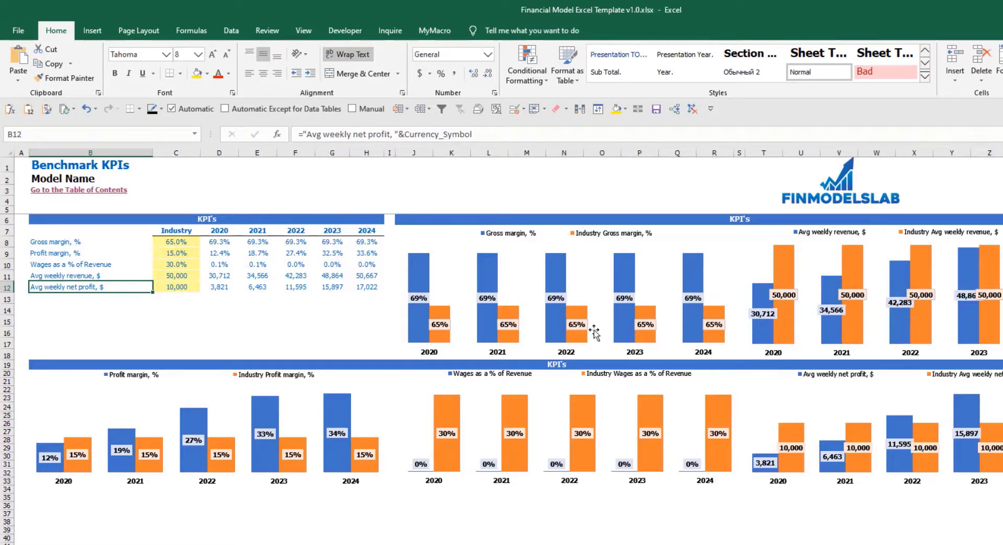
left_click_drag(177, 241, 175, 287)
left_click(165, 310)
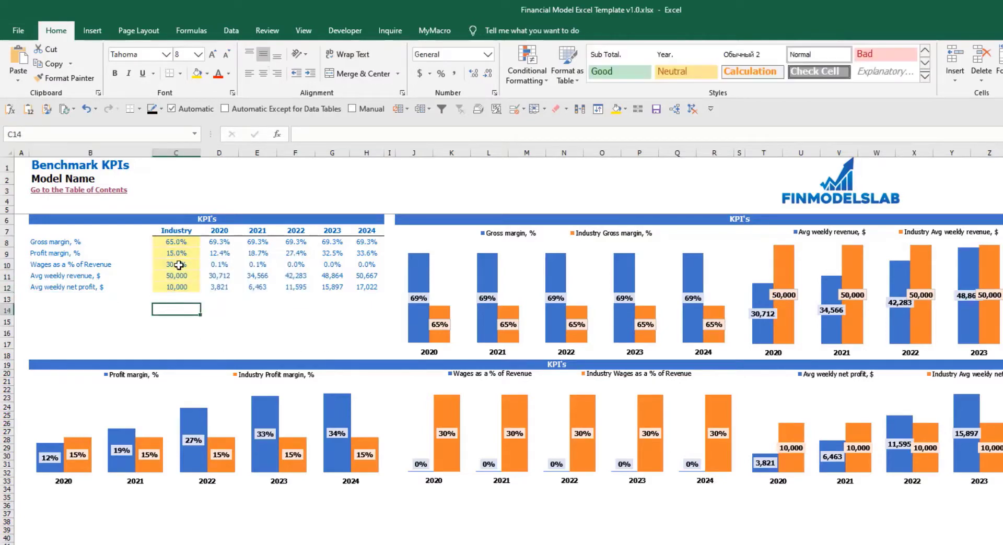
- Set the industry benchmark for Gross margin to 50% and check the gross margin comparison chart
left_click(183, 243)
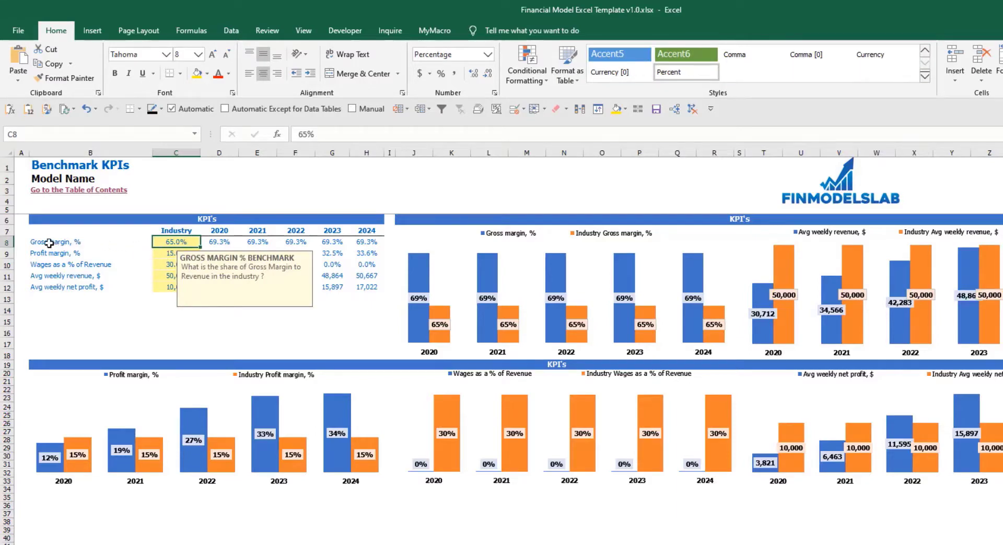
left_click(34, 241)
left_click(161, 242)
type("50")
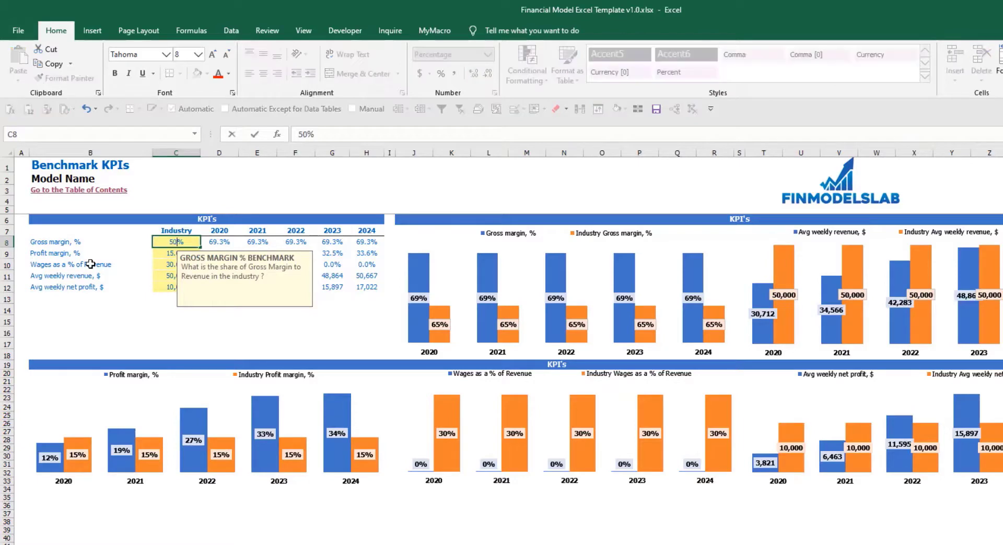
key("Return")
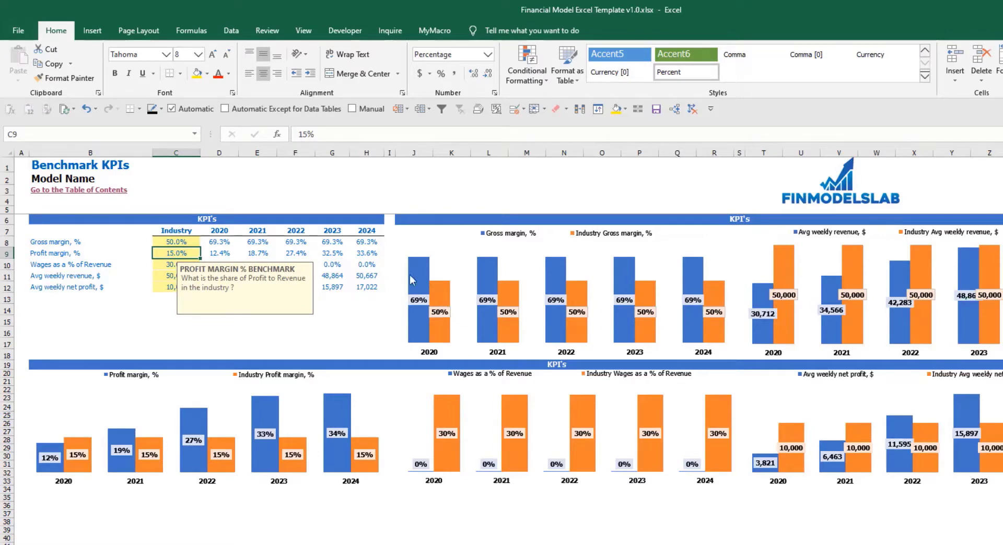
mouse_move(424, 291)
mouse_move(439, 325)
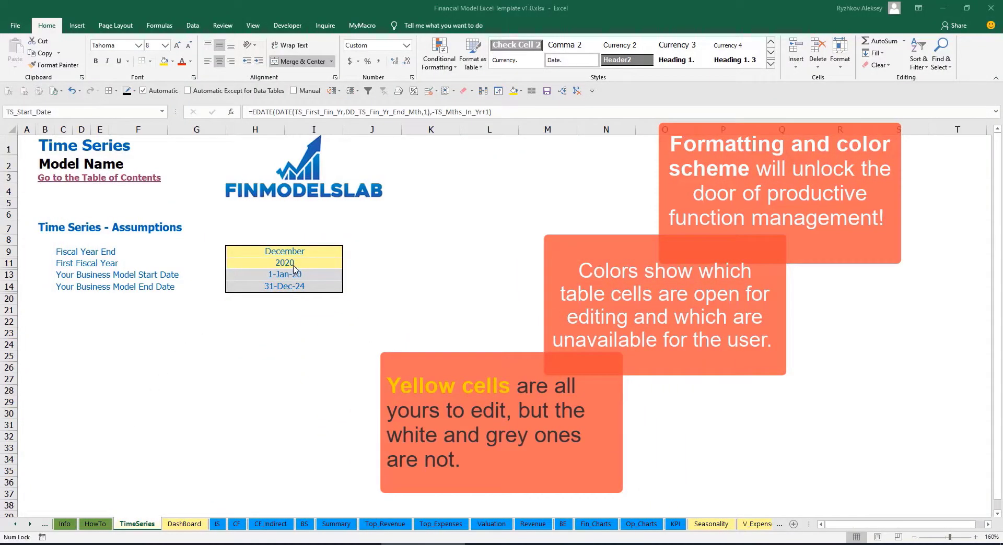
- Look through the workbook's list of sheets, from TimeSeries and the reports to the Inventory, Outputs and Capital calculation sheets
left_click(31, 525)
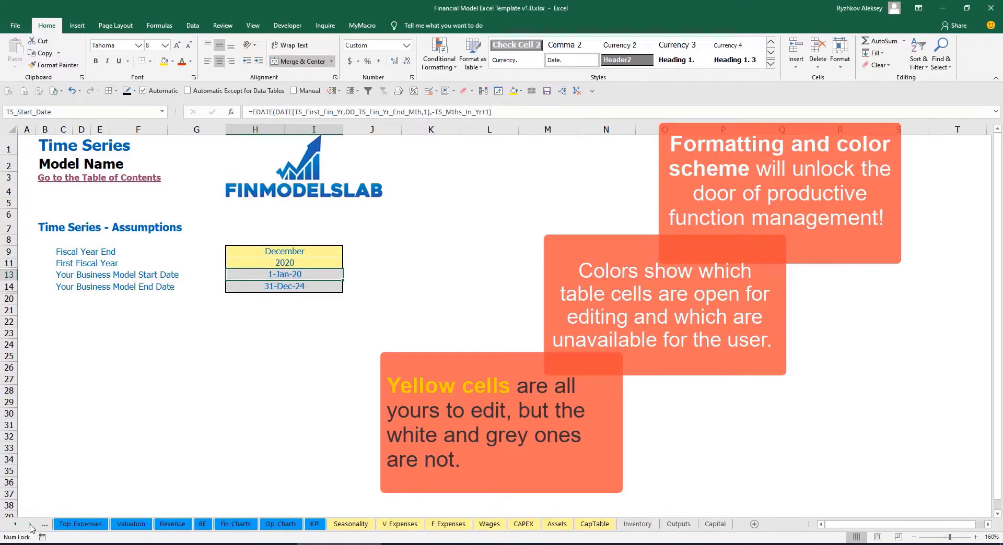
left_click(16, 525)
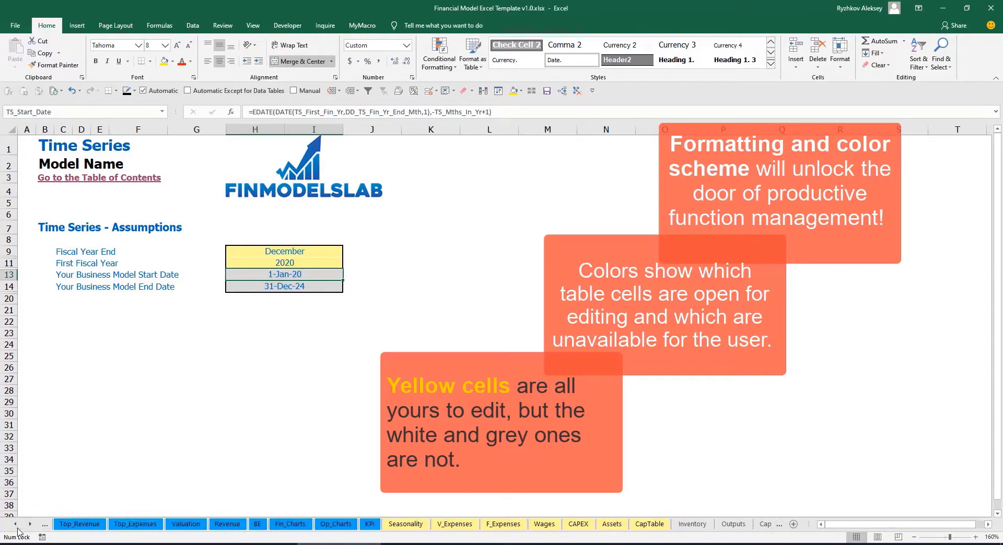
left_click(16, 526)
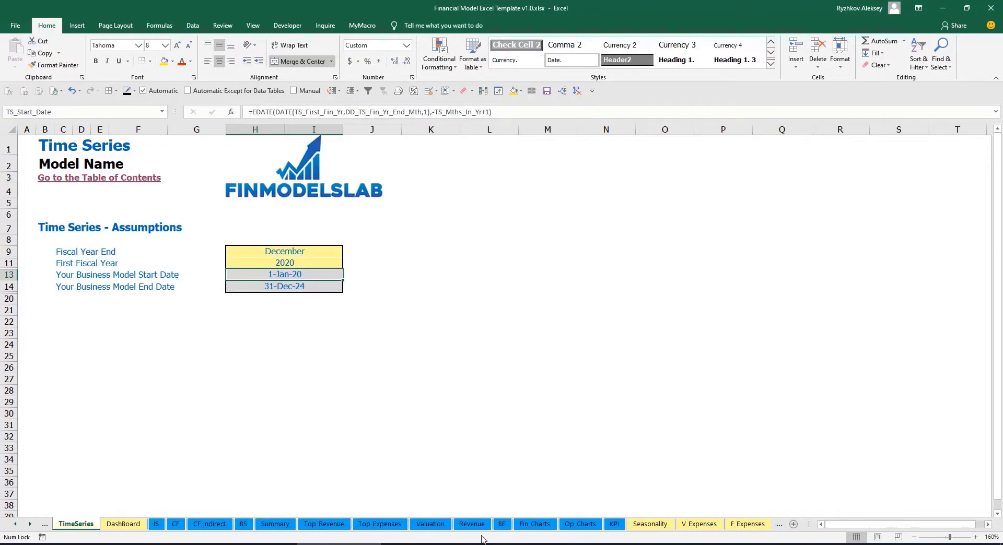
left_click(30, 525)
left_click(31, 526)
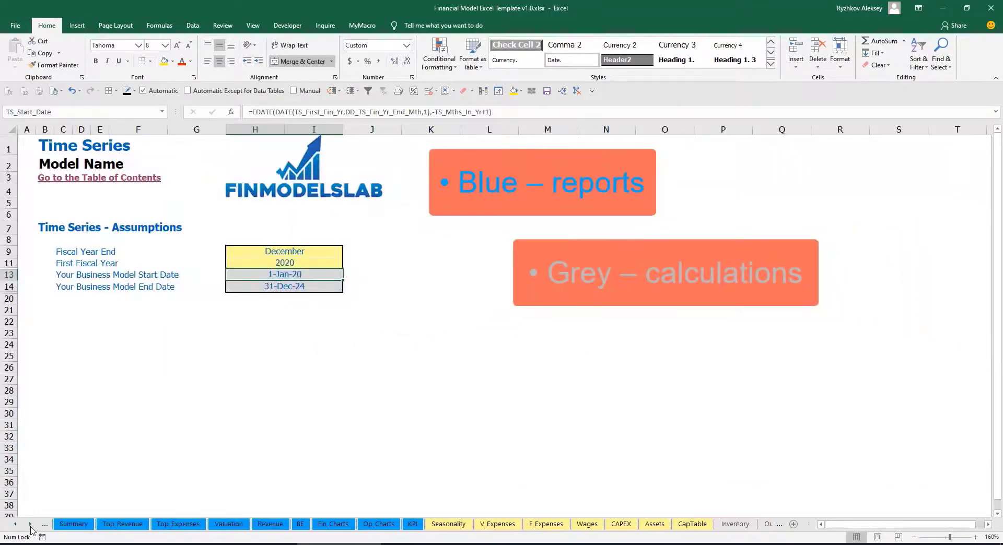
left_click(30, 527)
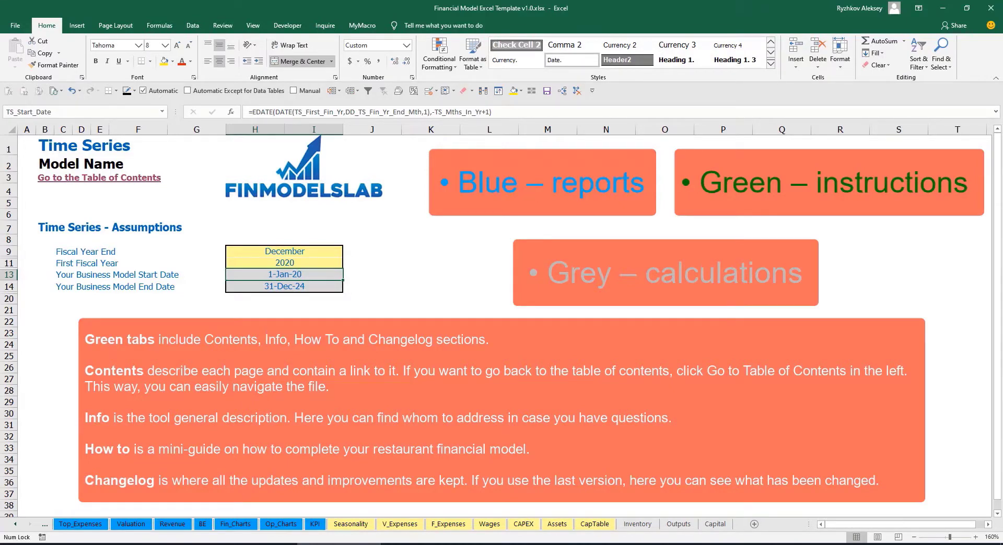
- Open the Contents sheet, follow its link to the Financial Statements Summary and return to the table of contents
left_click(16, 525)
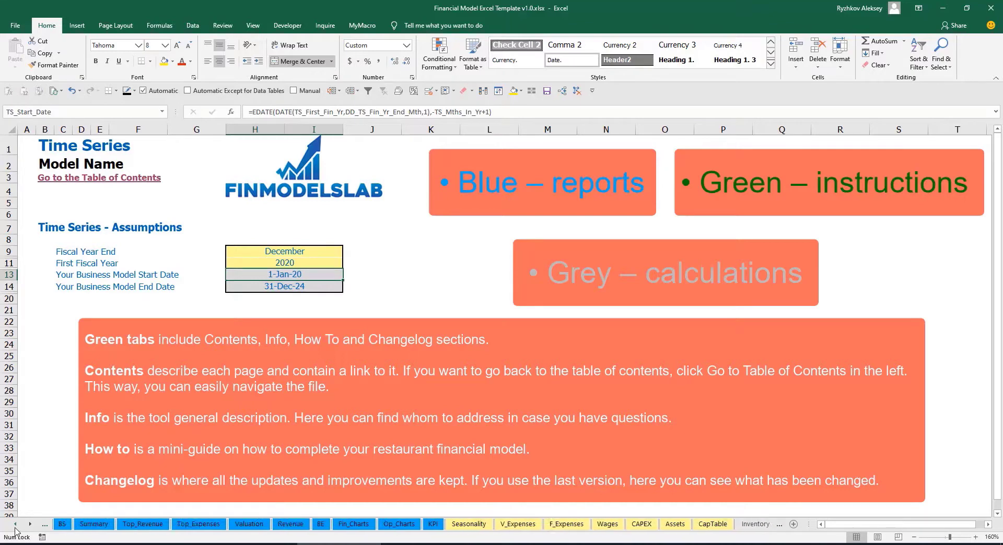
left_click(16, 525)
left_click(15, 525)
left_click(16, 525)
left_click(16, 525)
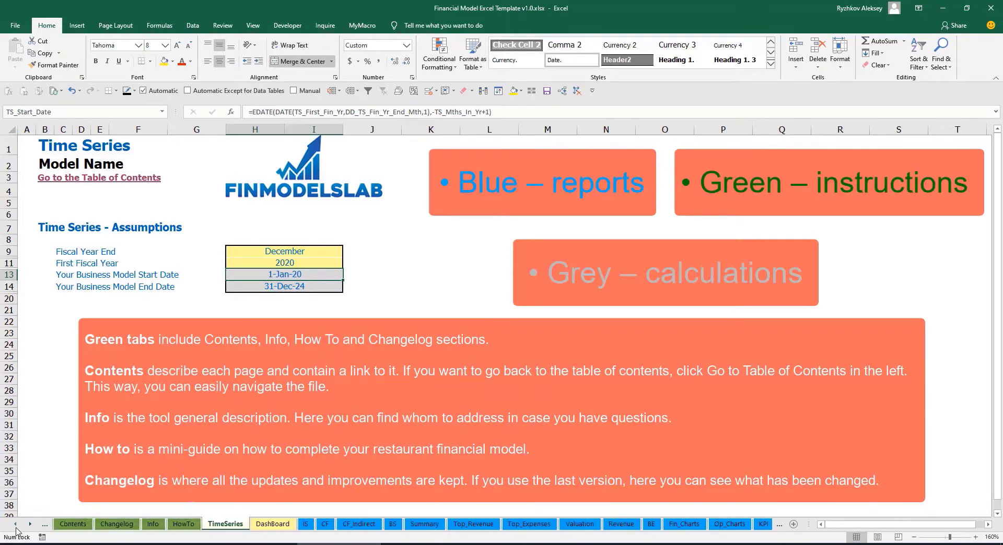
left_click(15, 525)
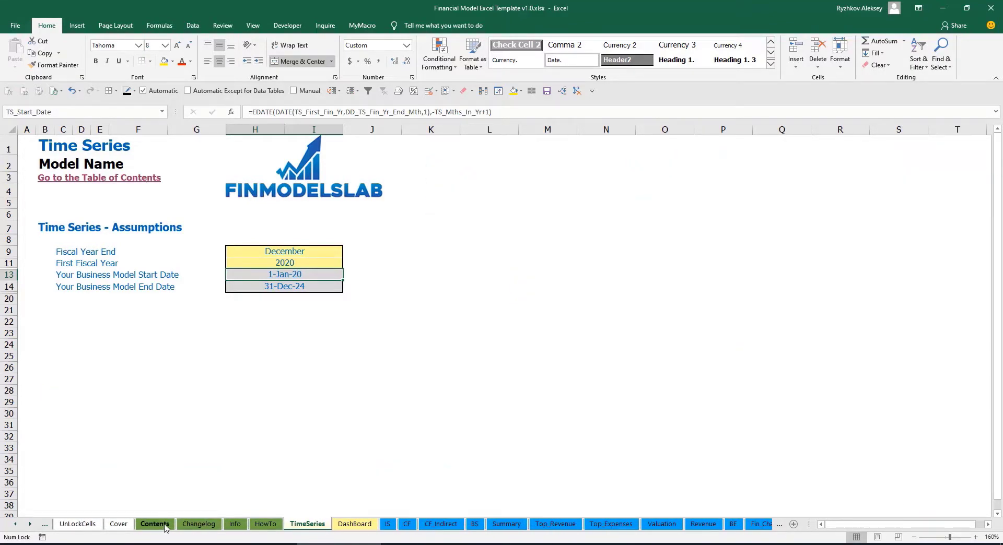
left_click(155, 524)
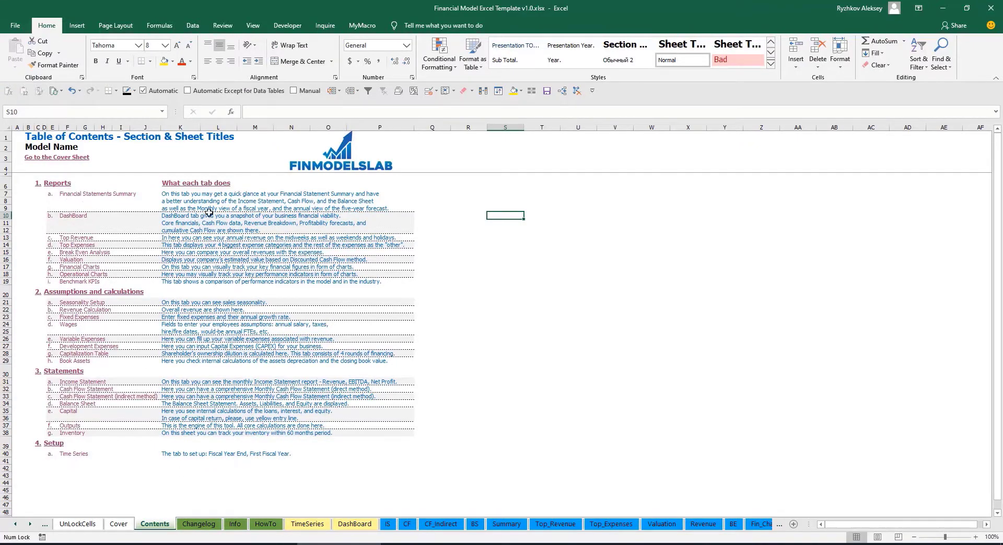
left_click(91, 198)
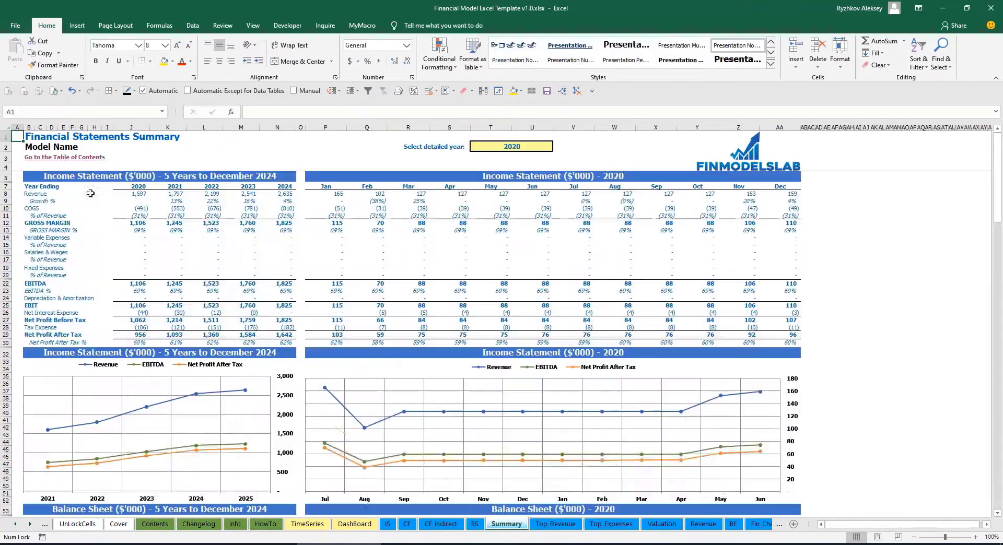
left_click(32, 159)
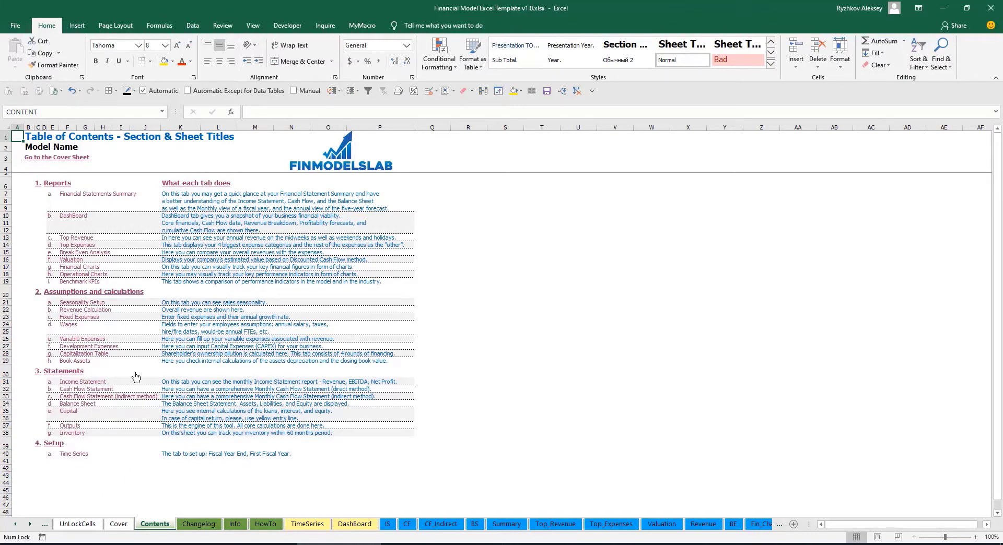
- Read through the HowTo guide from the business model principles to Top Revenue and select its Book Assets heading
left_click(266, 524)
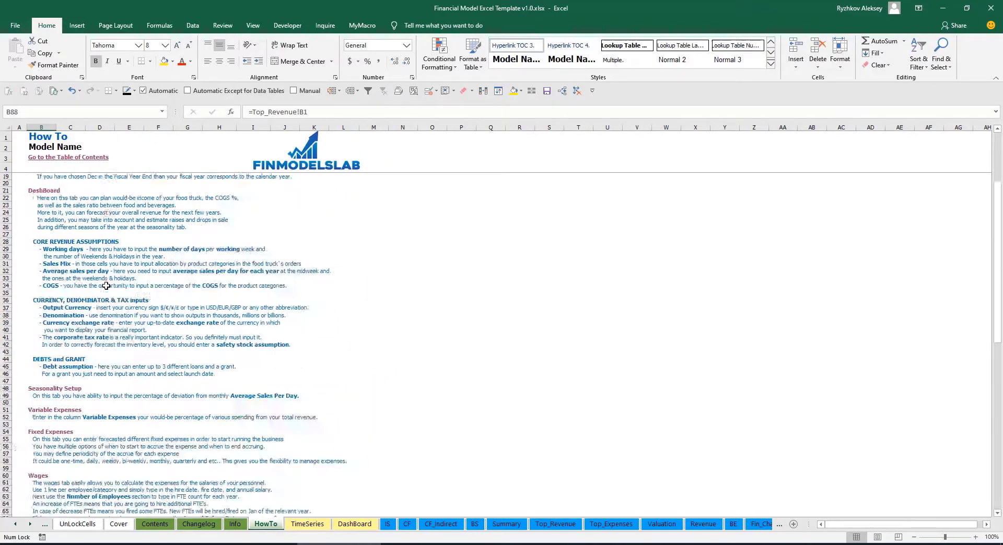
scroll(55, 223, "up", 5)
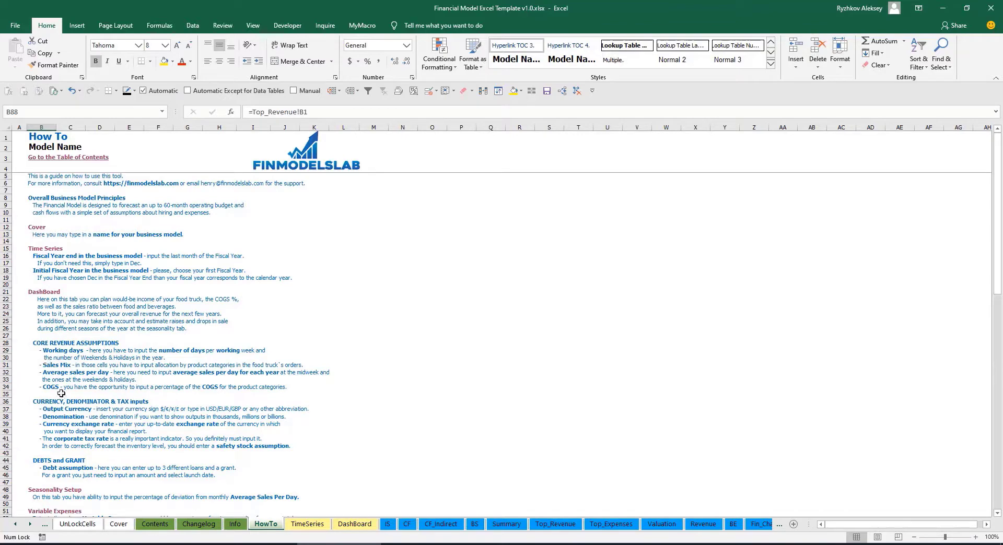
scroll(53, 351, "down", 3)
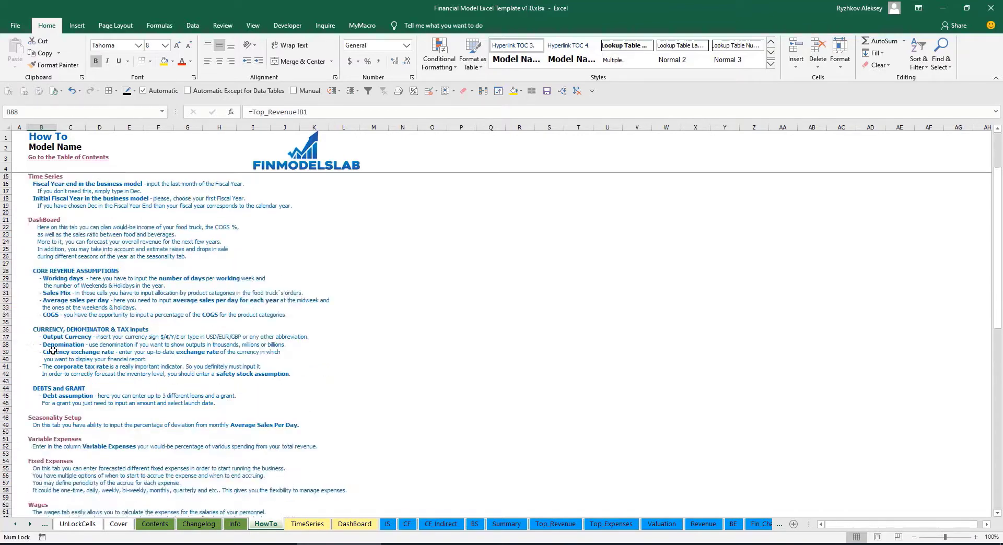
scroll(59, 388, "down", 6)
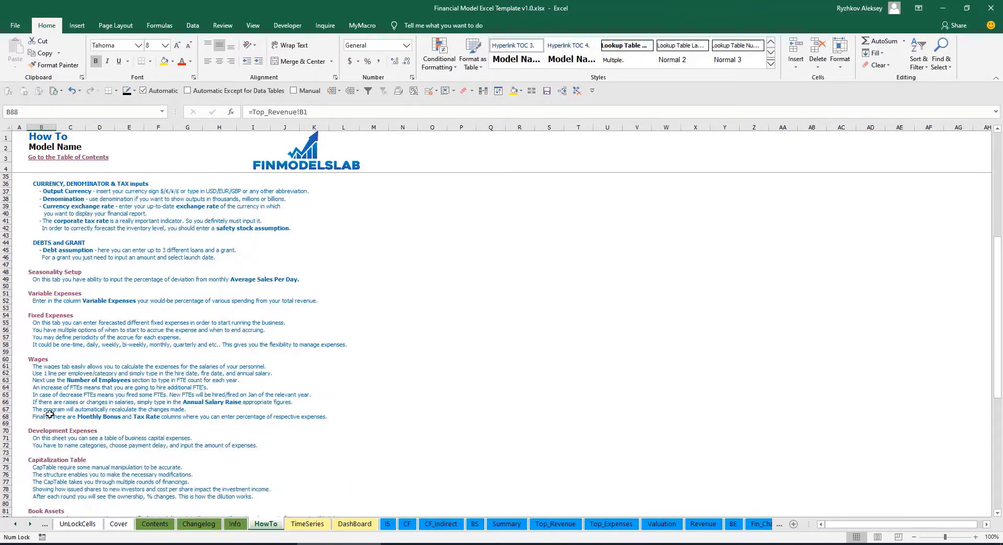
scroll(47, 415, "down", 3)
scroll(53, 350, "up", 13)
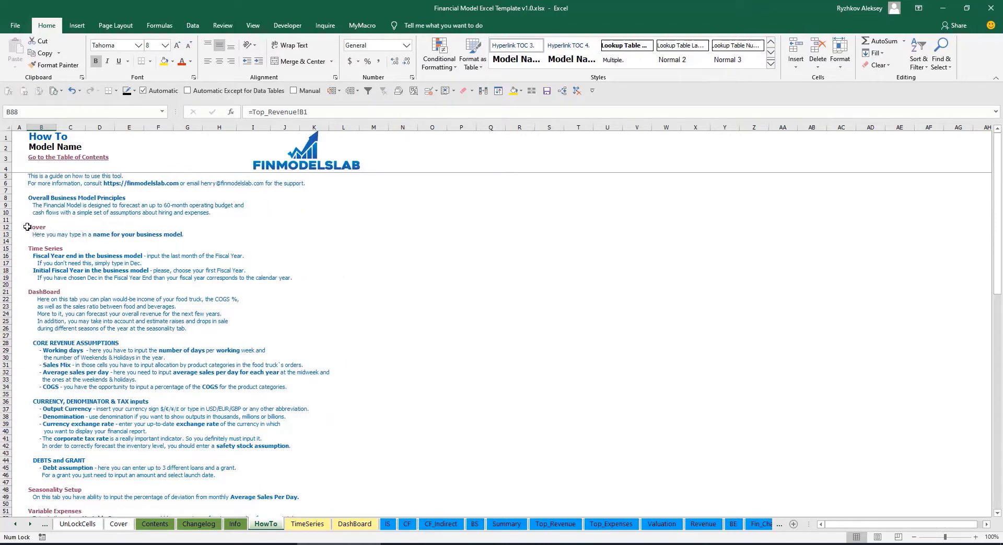
scroll(39, 305, "down", 10)
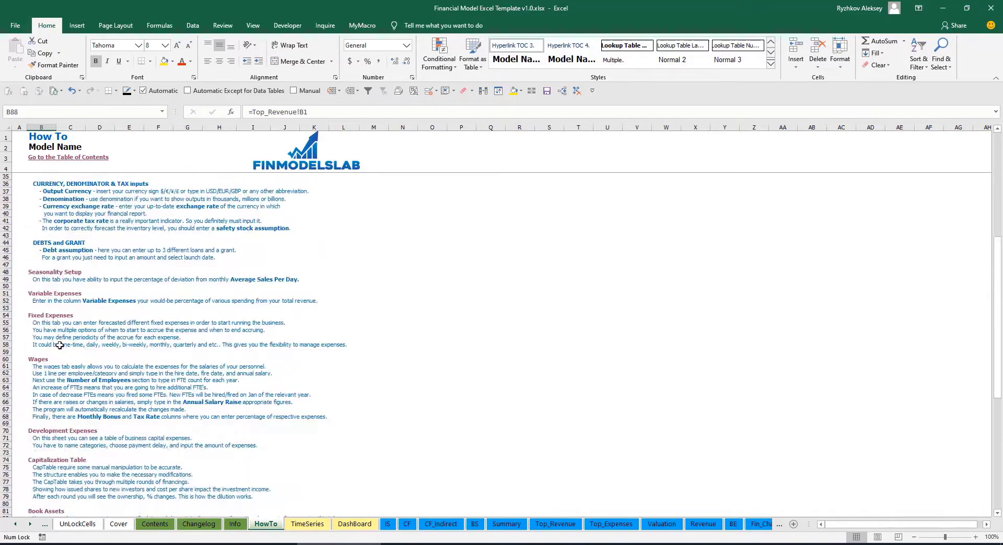
scroll(47, 299, "down", 3)
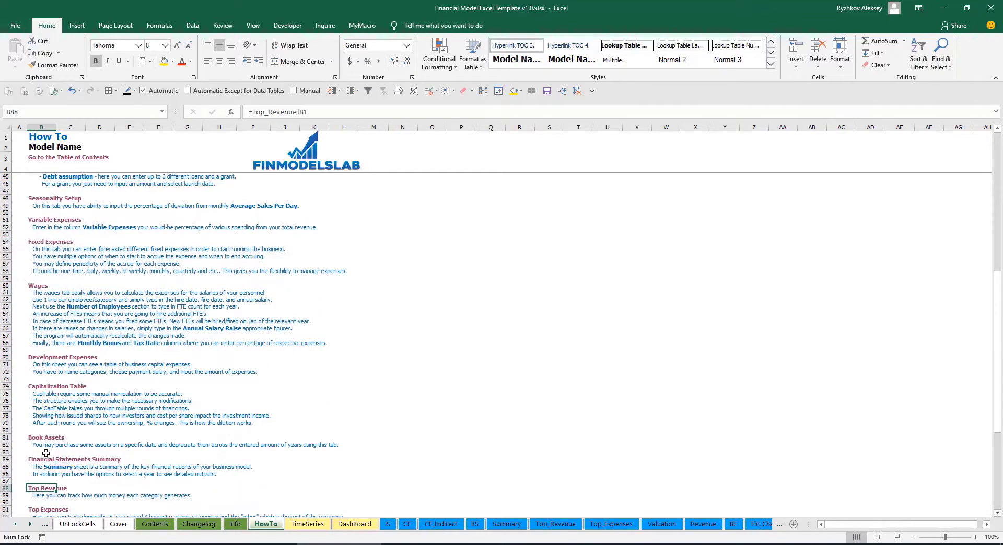
left_click(35, 439)
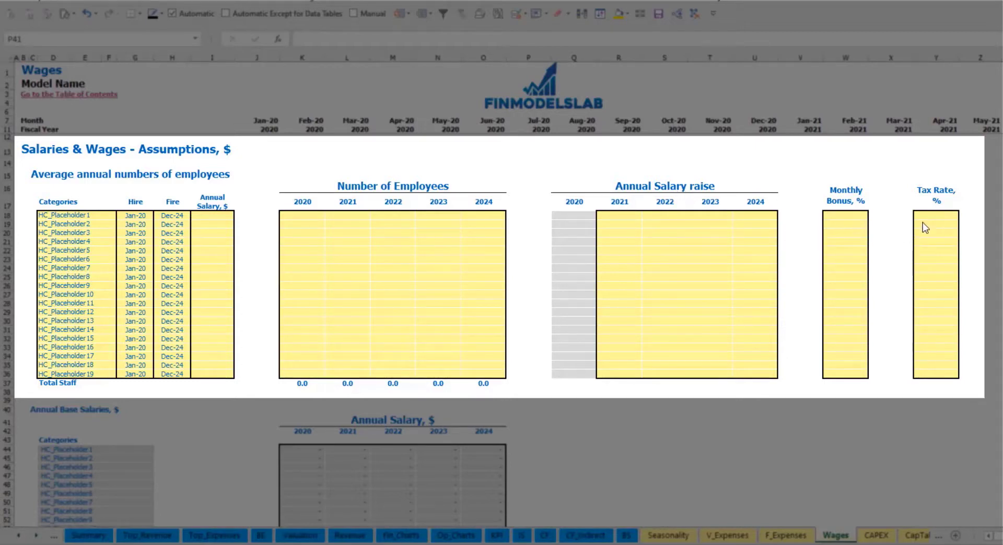
- Rename the first staff category on the Wages sheet to CFO and set its hire date to Mar-20
left_click(102, 215)
type("CF")
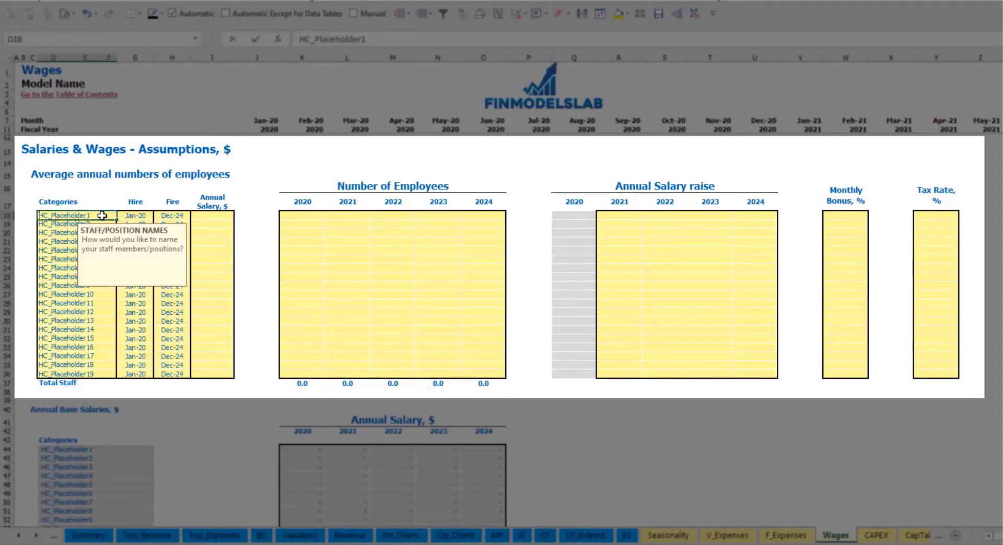
type("O")
left_click(135, 216)
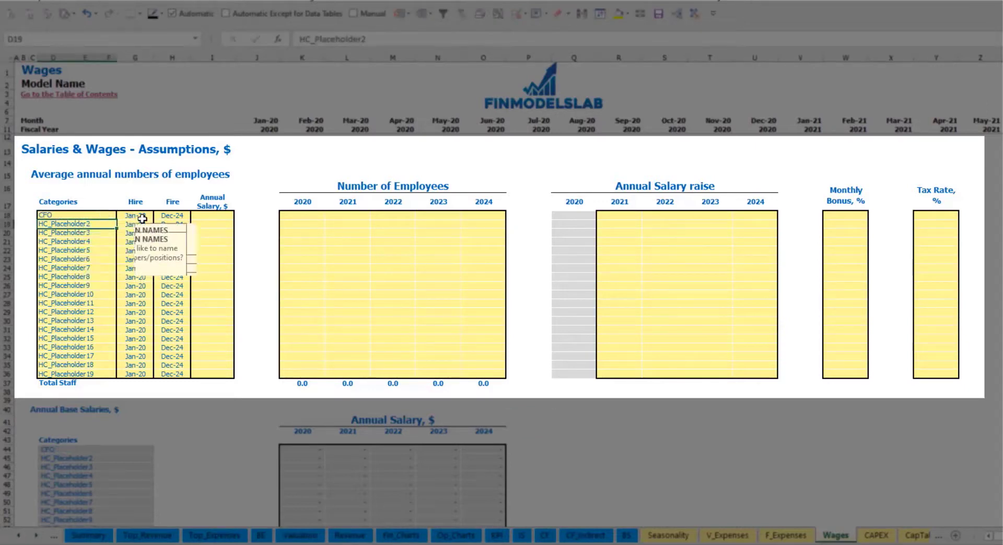
left_click(158, 216)
left_click(141, 240)
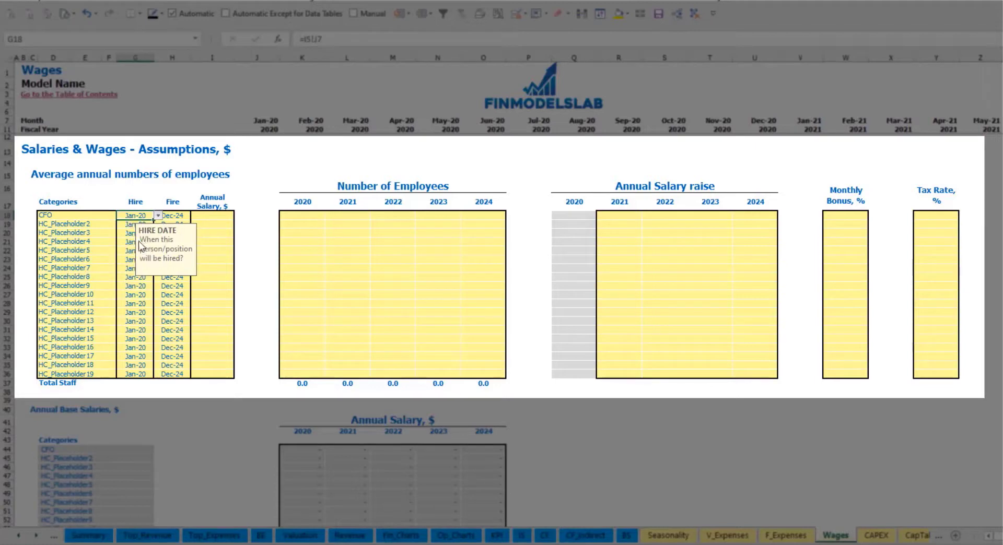
- Set the CFO's annual salary to 50,000 and the number of employees to 1 for each year from 2020 to 2024
left_click(174, 216)
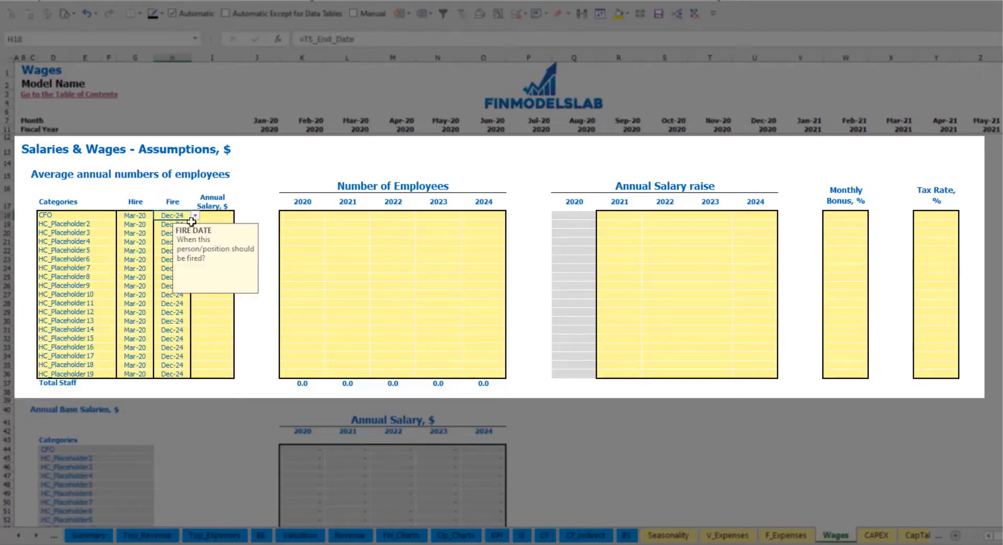
left_click(215, 217)
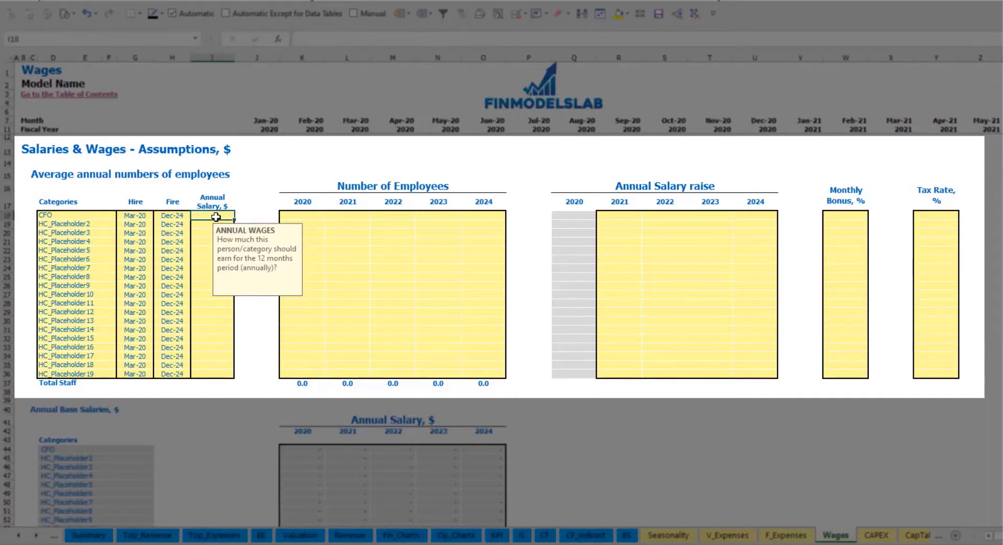
type("500")
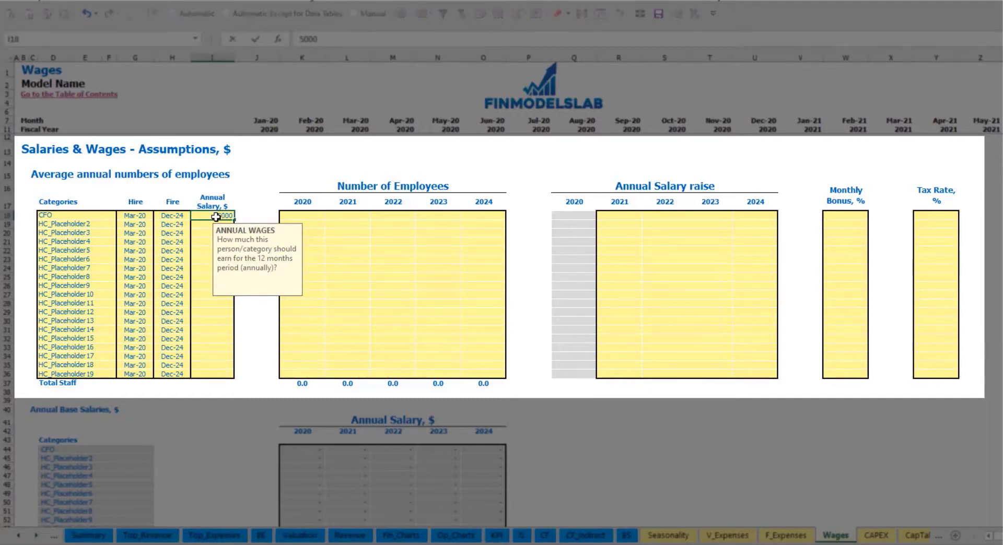
left_click(315, 217)
type("1\t1\t1\t1\t1")
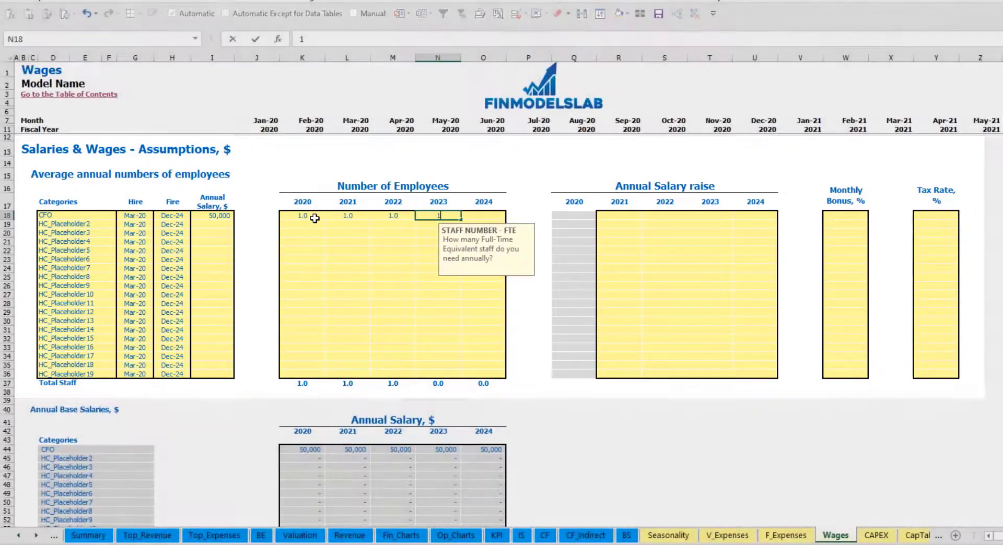
key("Tab")
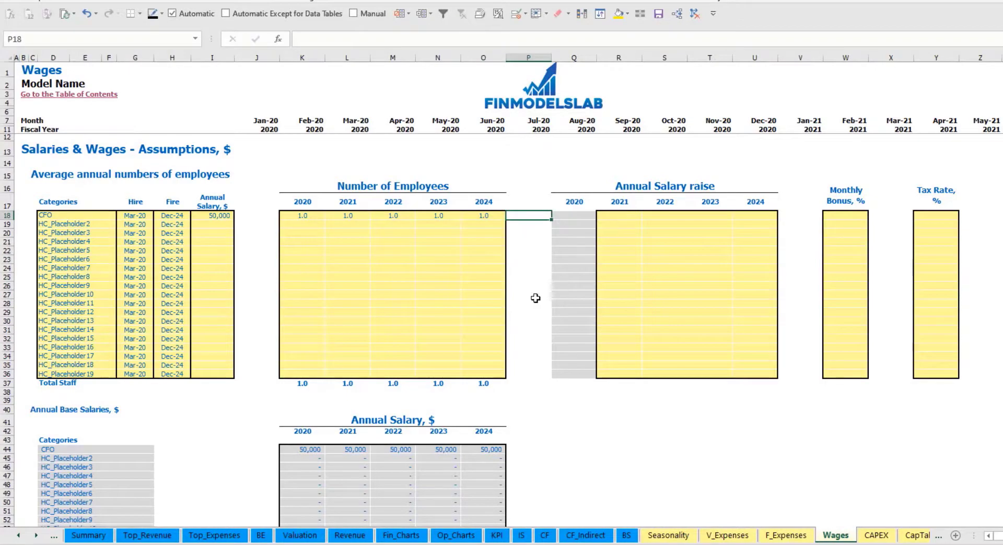
- Check the CFO row's monthly Total Staff Numbers from the hire month to the last month, and return to the assumptions
scroll(530, 300, "down", 3)
scroll(538, 292, "up", 3)
scroll(431, 351, "down", 13)
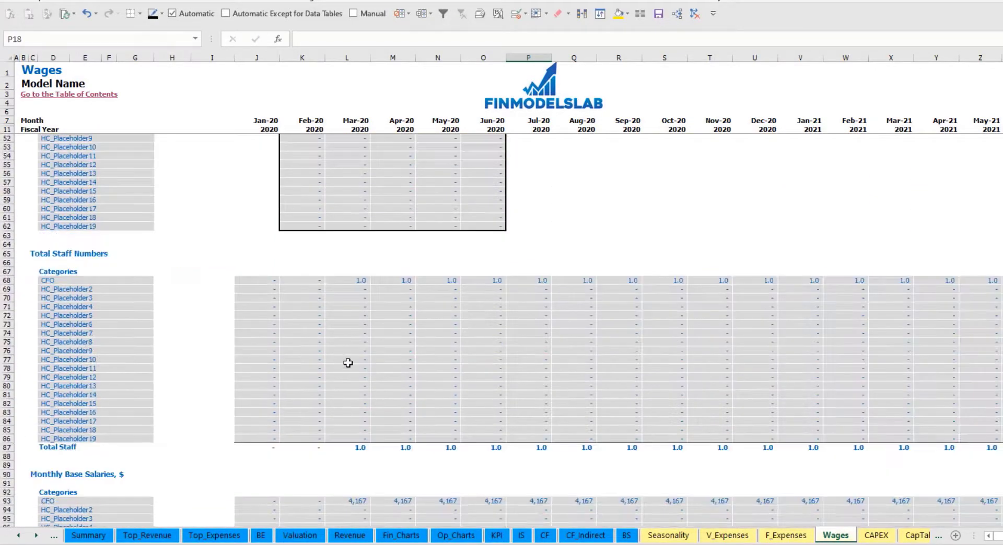
left_click(360, 280)
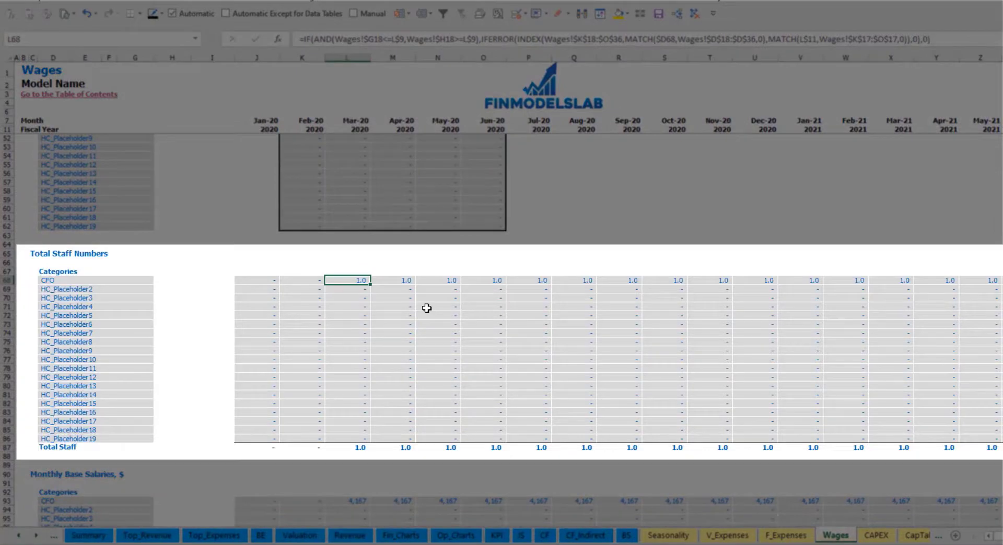
key("ctrl+Right")
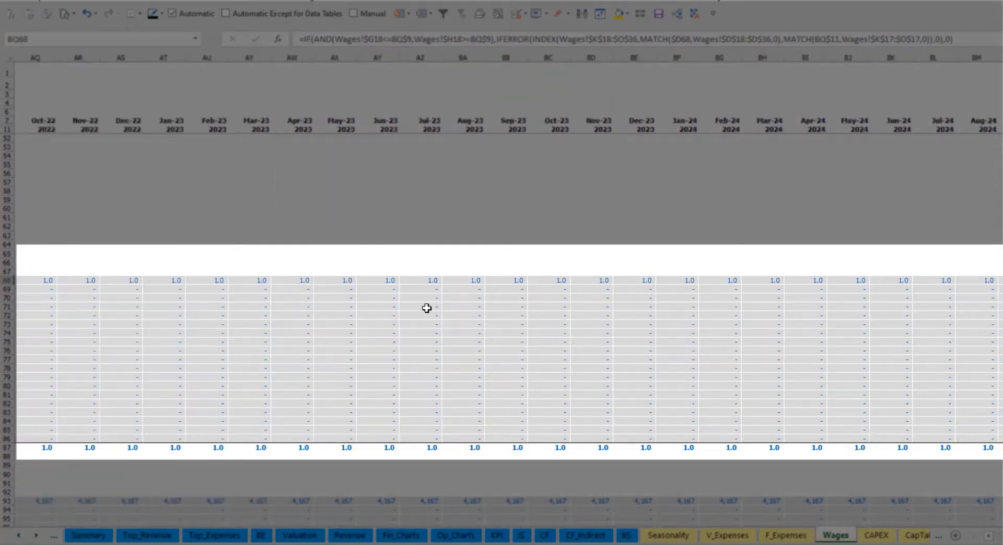
key("Home")
scroll(412, 334, "up", 13)
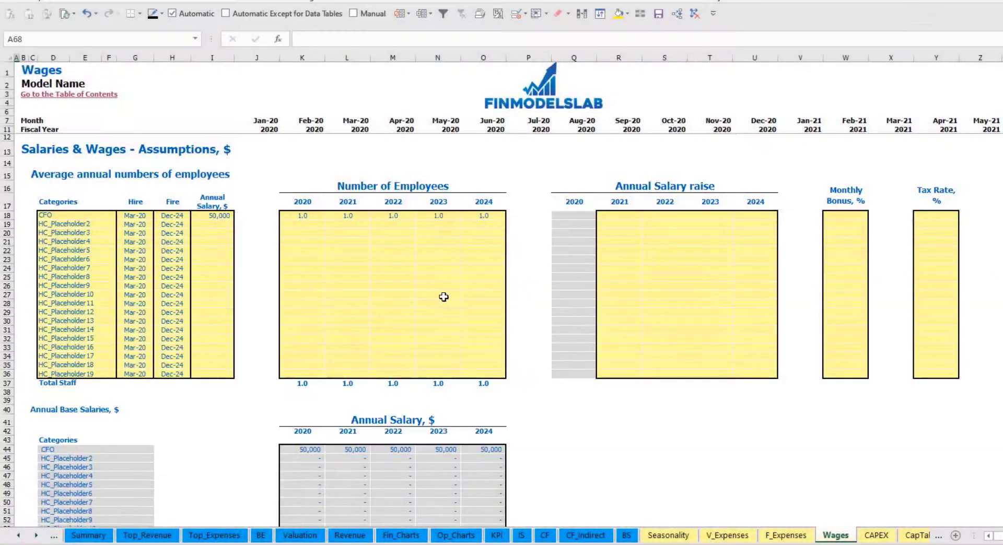
- Set the CFO's annual salary raise to 5% for 2021 and copy it across 2022 to 2024
left_click(623, 216)
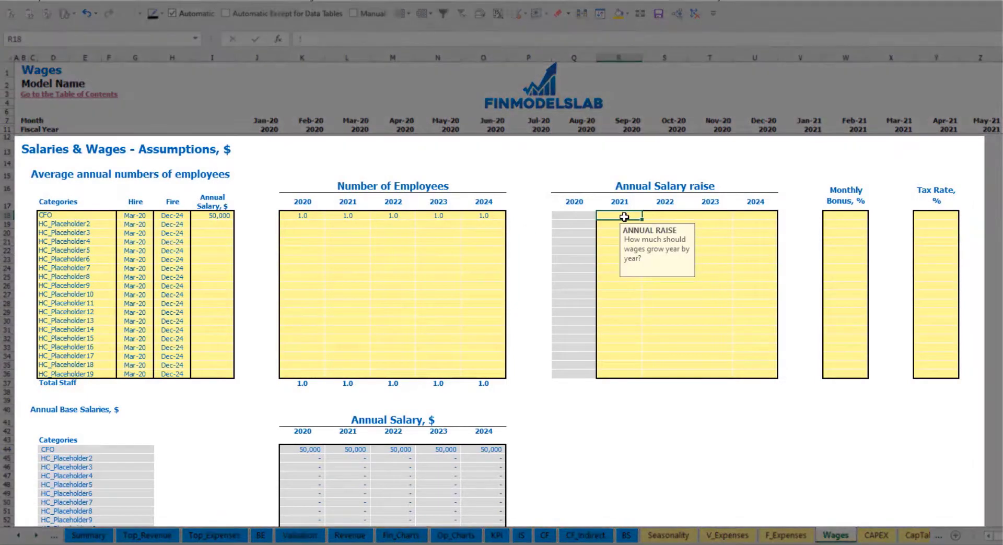
key("ctrl+c")
key("Right")
key("shift+Right")
key("shift+Right")
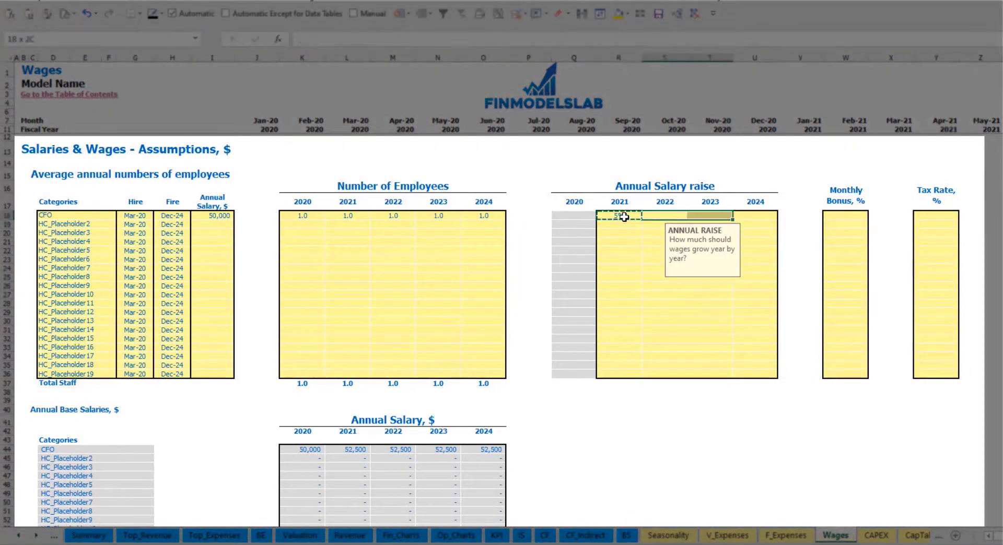
key("ctrl+v")
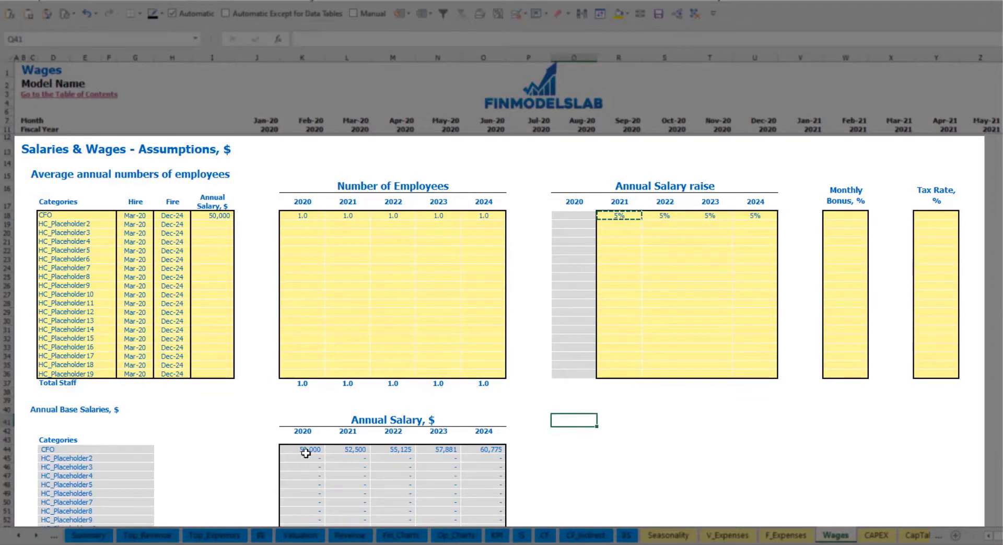
- Compare the CFO's yearly figures in the Annual Salary table with the entered base salary and yearly raises
left_click_drag(306, 451, 477, 447)
left_click(355, 460)
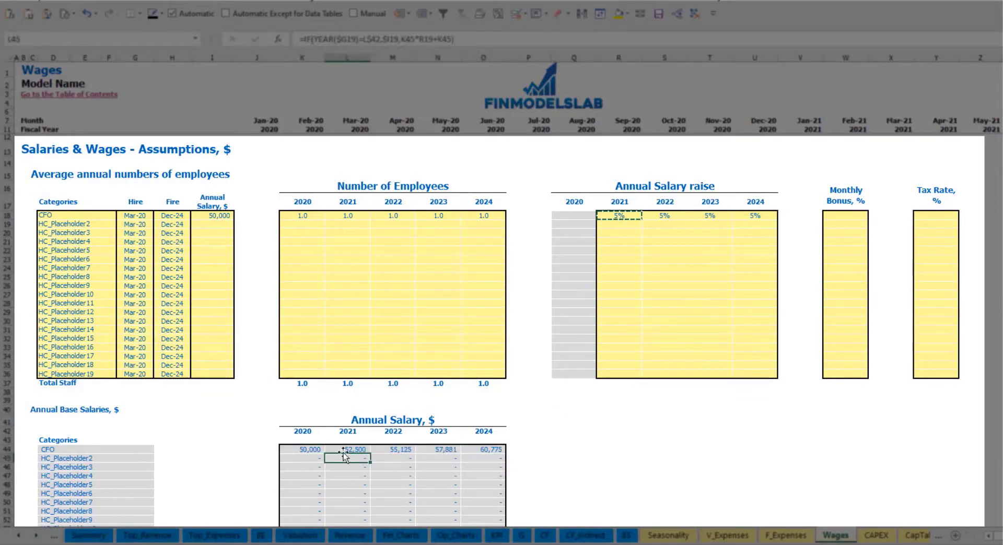
left_click(219, 215)
left_click_drag(622, 215, 753, 216)
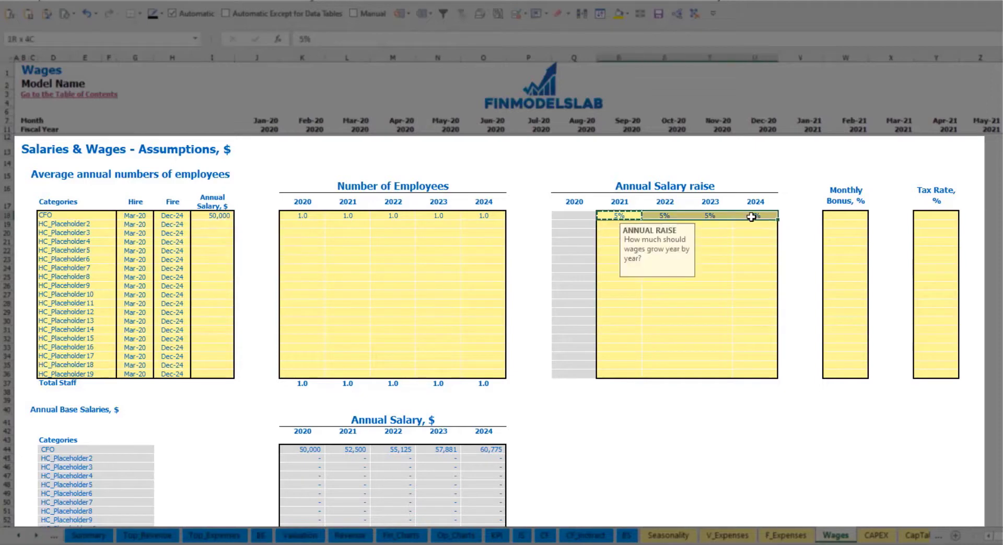
left_click(352, 449)
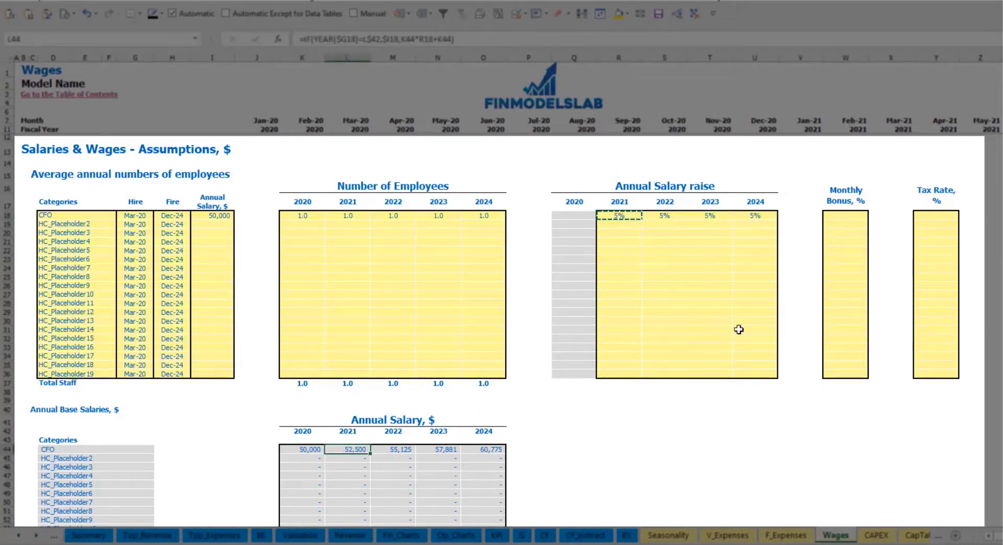
- Set the CFO's monthly bonus to 10% and tax rate to 5%
left_click(850, 214)
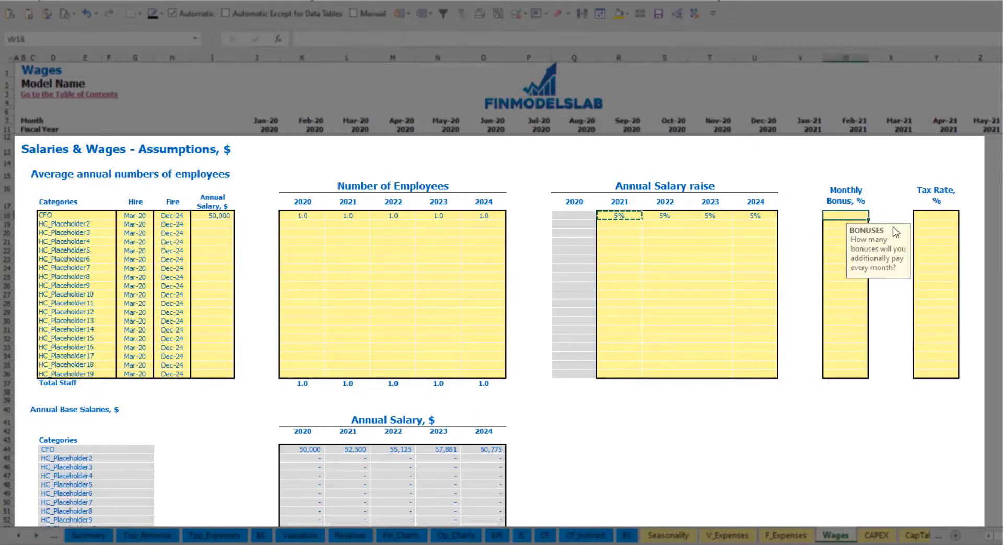
type("10")
key("Return")
left_click(946, 214)
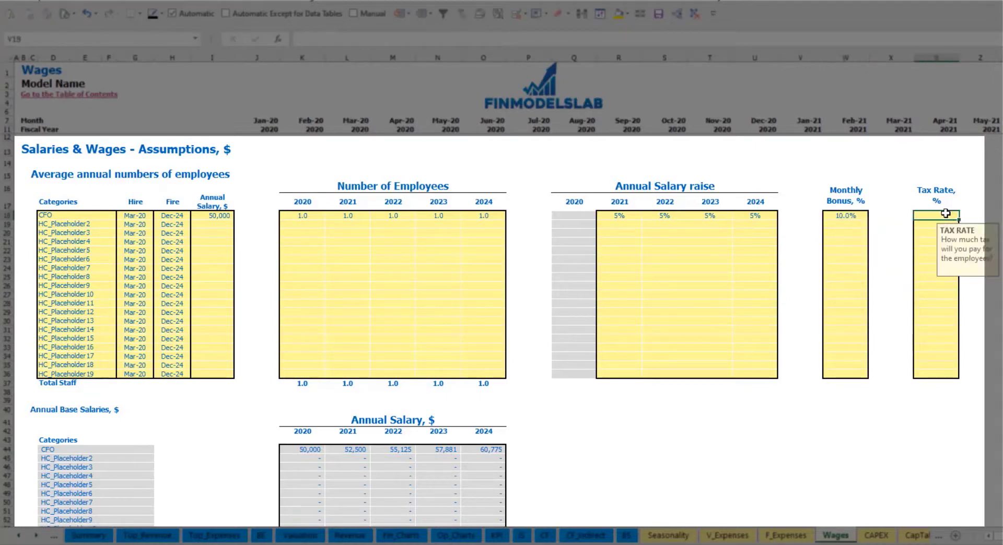
key("Return")
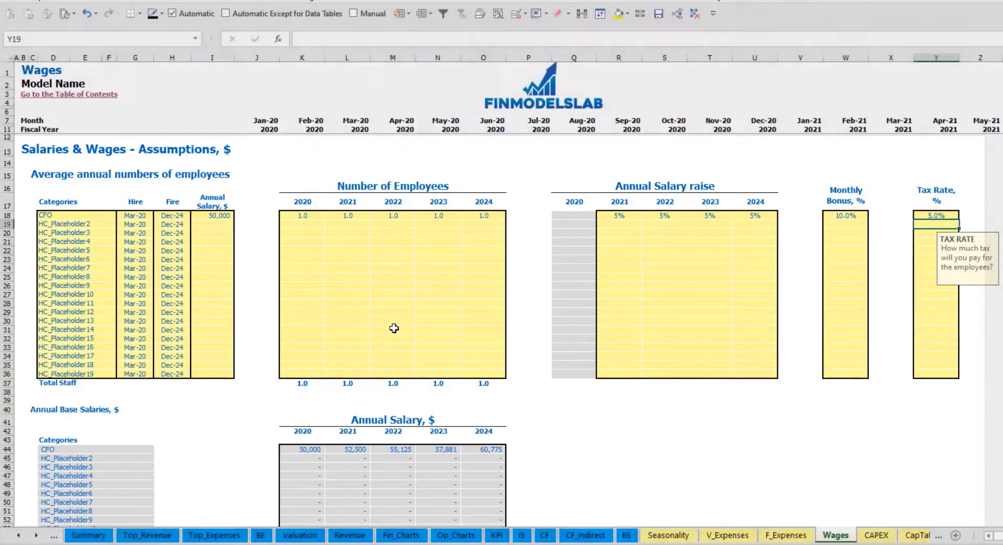
- Examine the CFO rows in the Monthly Base Salaries, Monthly Bonus and Monthly Base Taxes sections
scroll(394, 329, "down", 10)
scroll(394, 330, "down", 7)
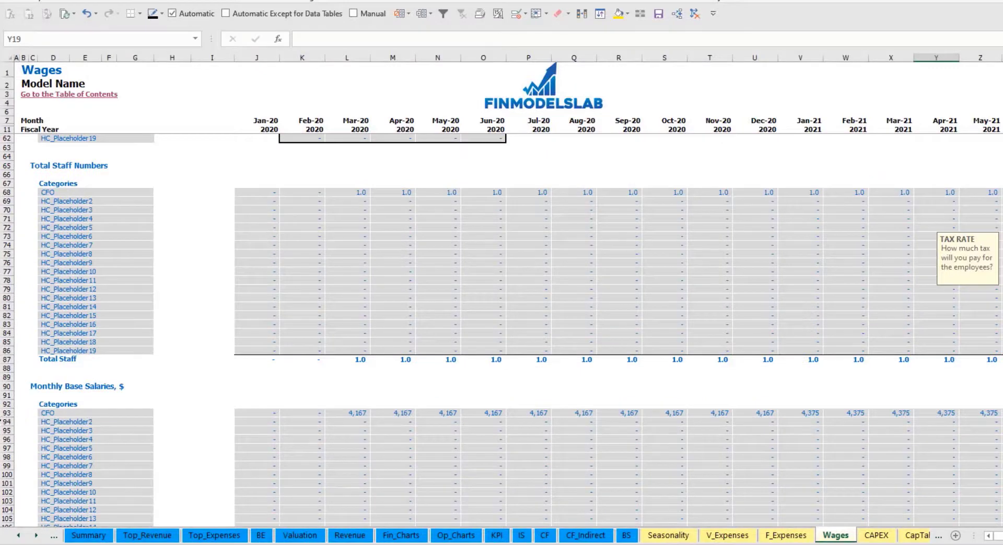
scroll(13, 363, "down", 3)
left_click(7, 324)
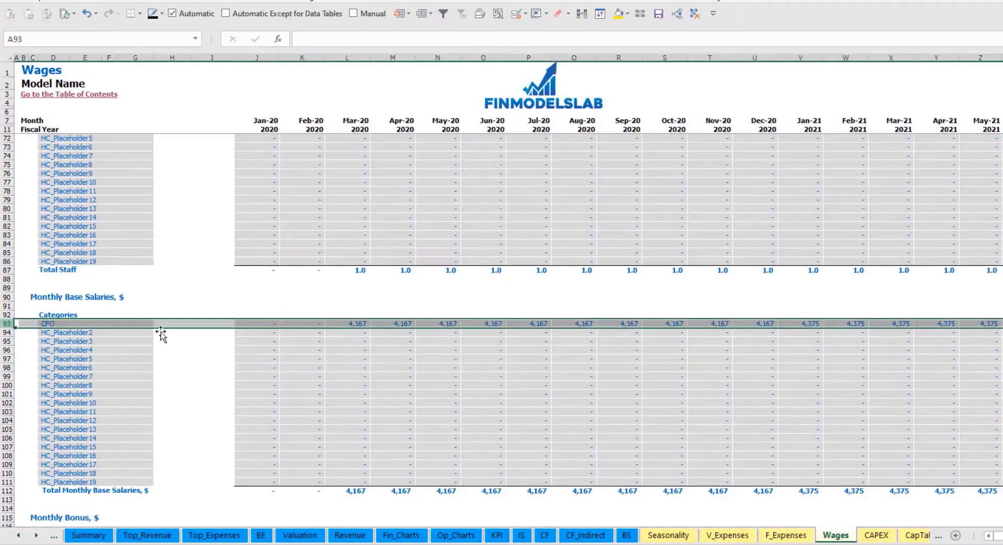
left_click(360, 324)
scroll(193, 381, "down", 7)
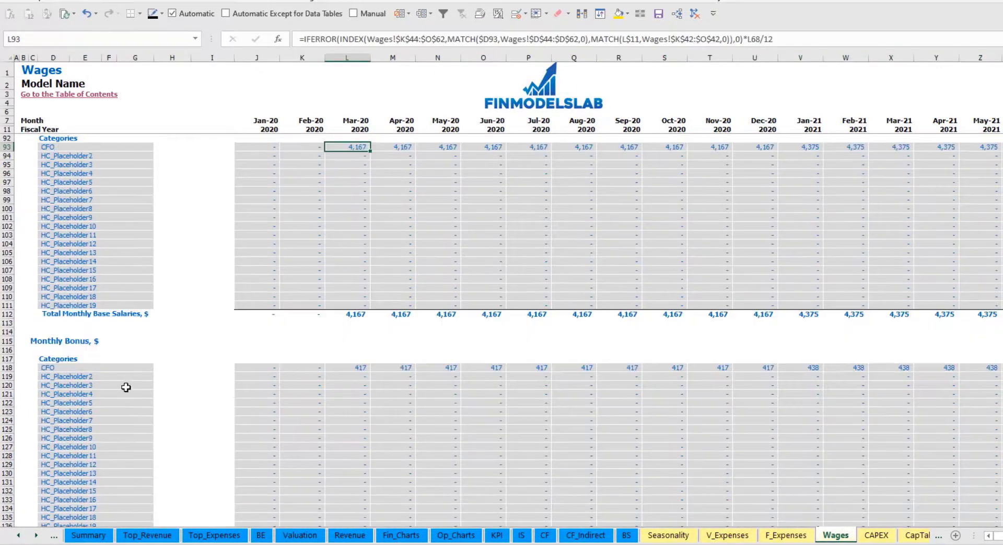
left_click(7, 367)
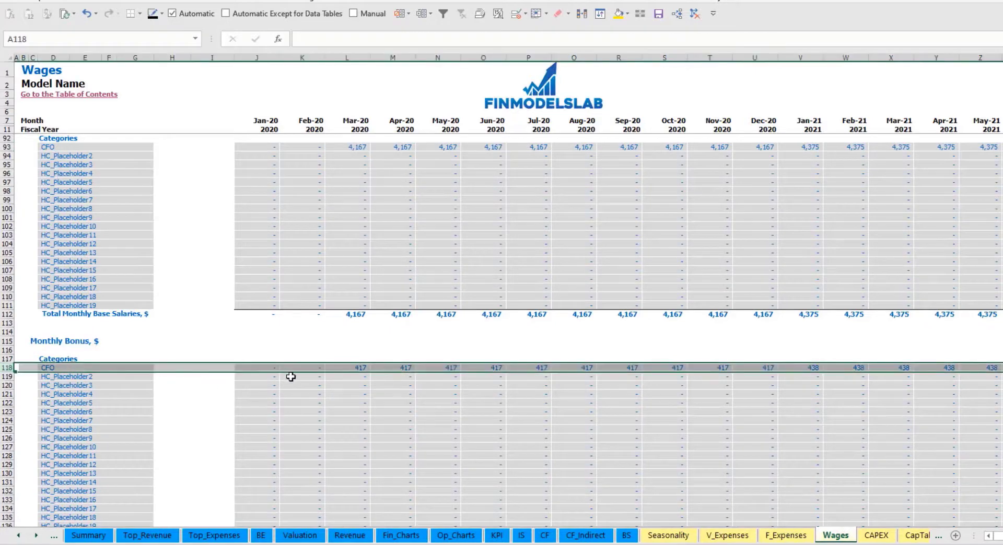
left_click(358, 368)
scroll(46, 385, "down", 7)
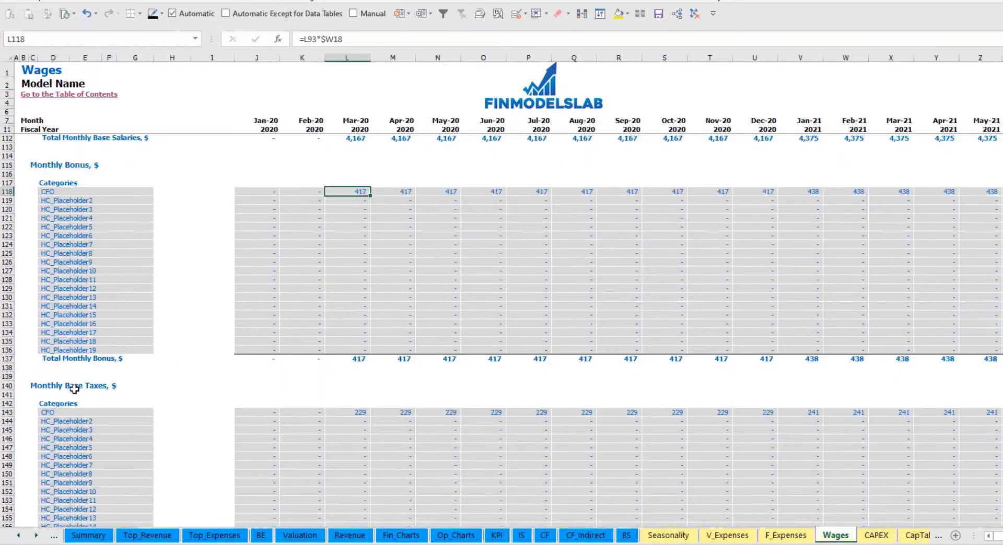
left_click(7, 413)
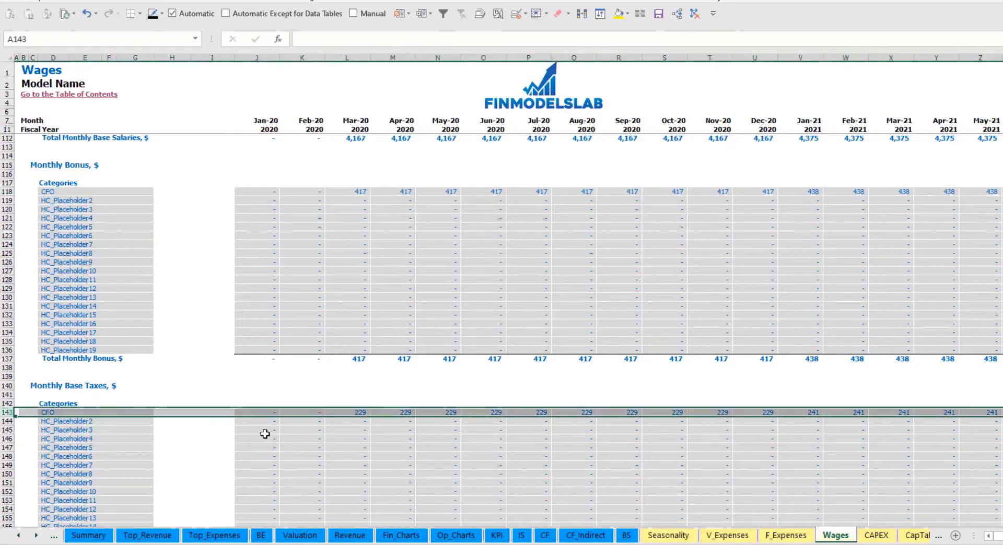
- Rename the second staff category to Admin HC and set its hire date to Apr-20
scroll(425, 394, "up", 20)
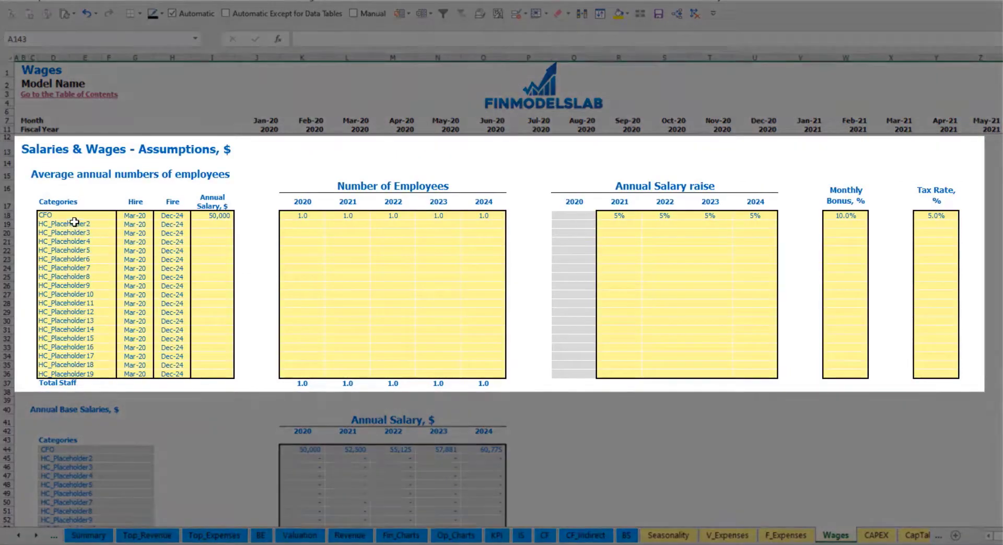
left_click(76, 223)
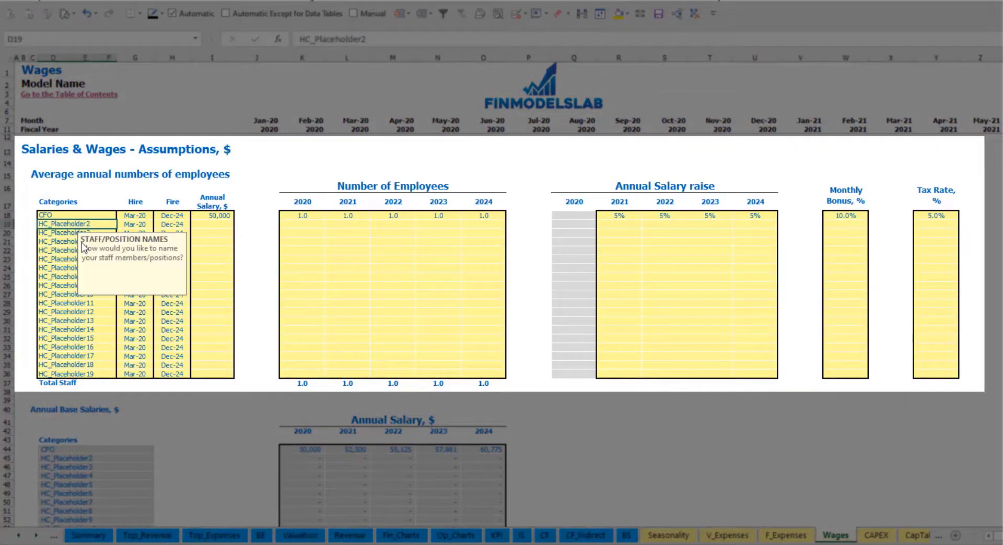
type("Admin HC")
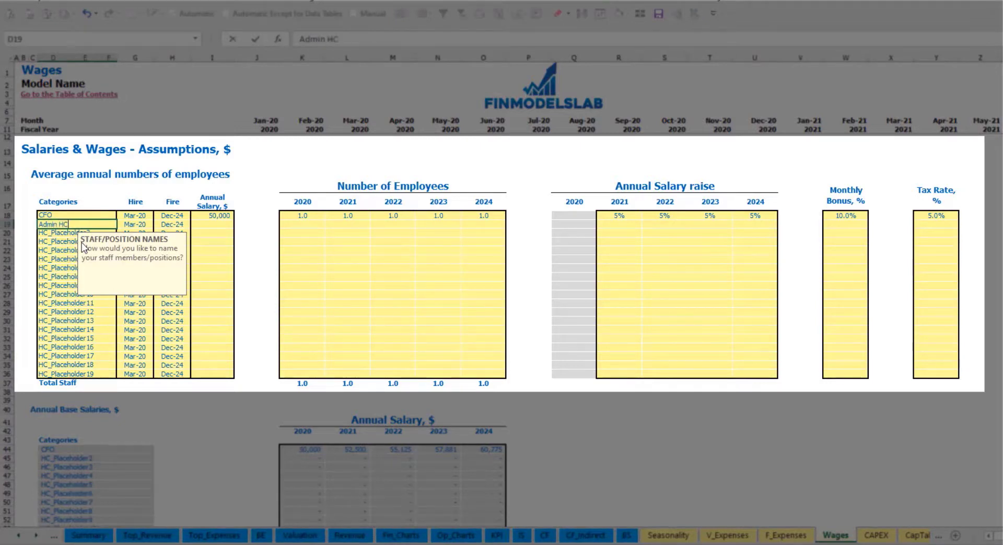
key("Return")
left_click(143, 225)
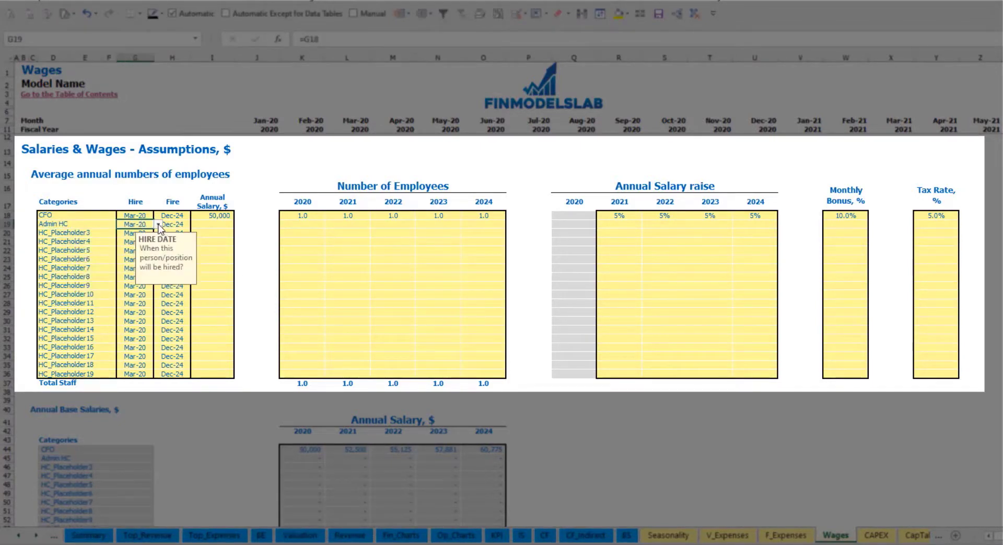
left_click(158, 225)
left_click(148, 244)
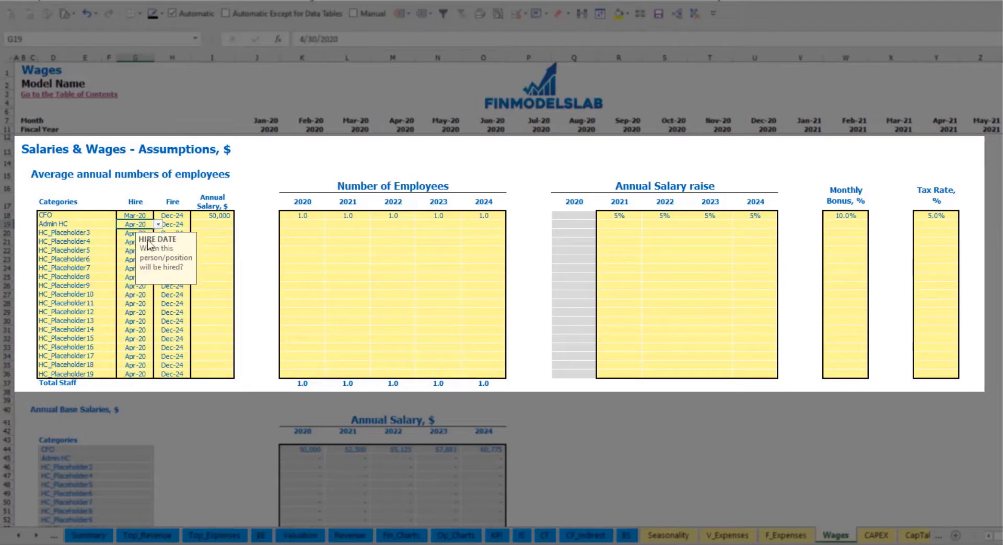
- Set the annual salary for Admin HC to 30,000
left_click(181, 226)
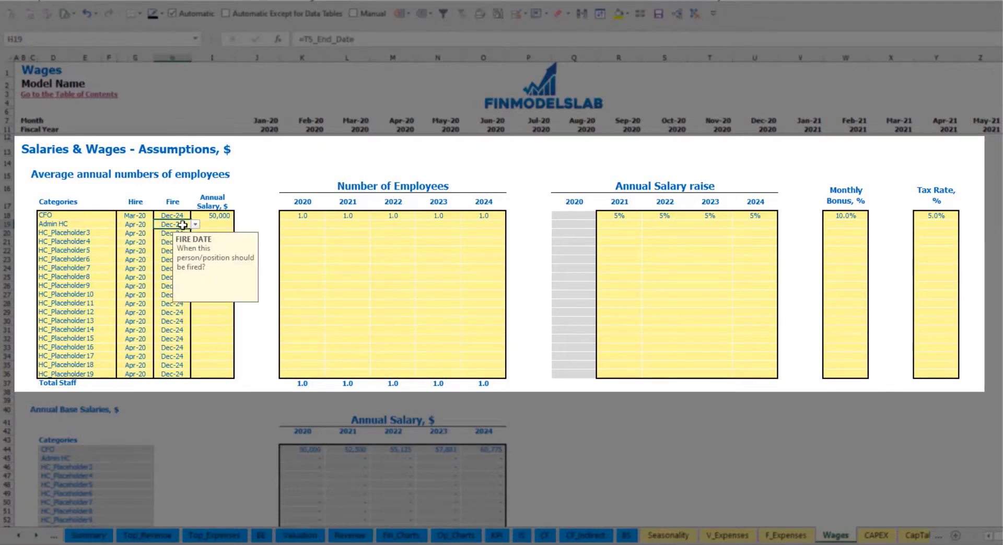
left_click(209, 223)
type("3000")
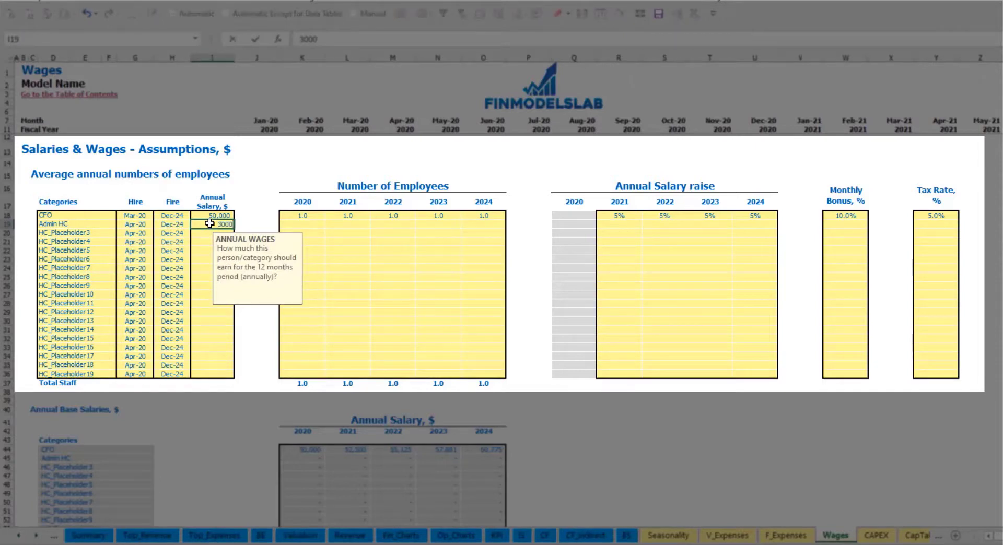
left_click(311, 223)
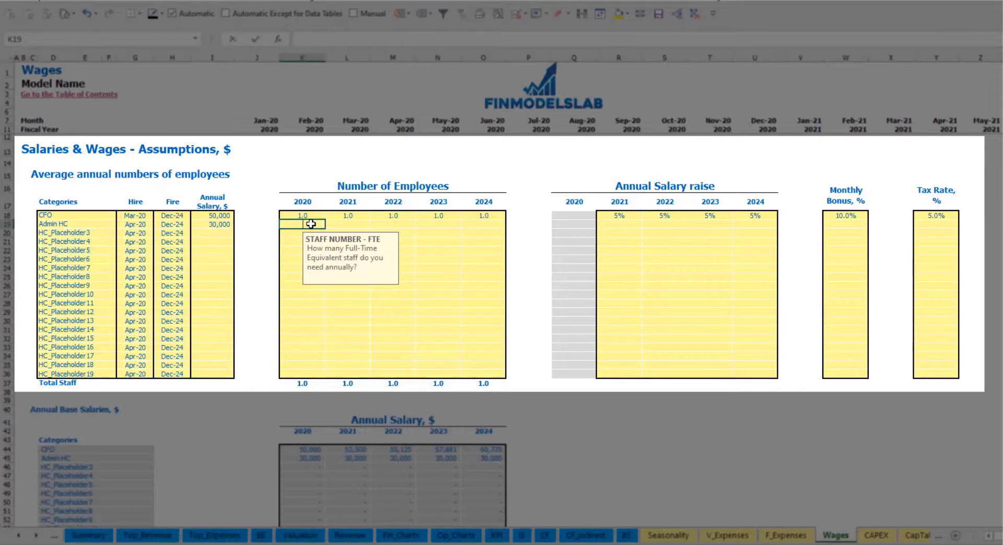
- Enter Admin HC employee numbers of 2, 4, 6, 8 and 10 for the years 2020 through 2024
type("2")
key("Tab")
type("4")
key("Tab")
type("6")
key("Tab")
type("8")
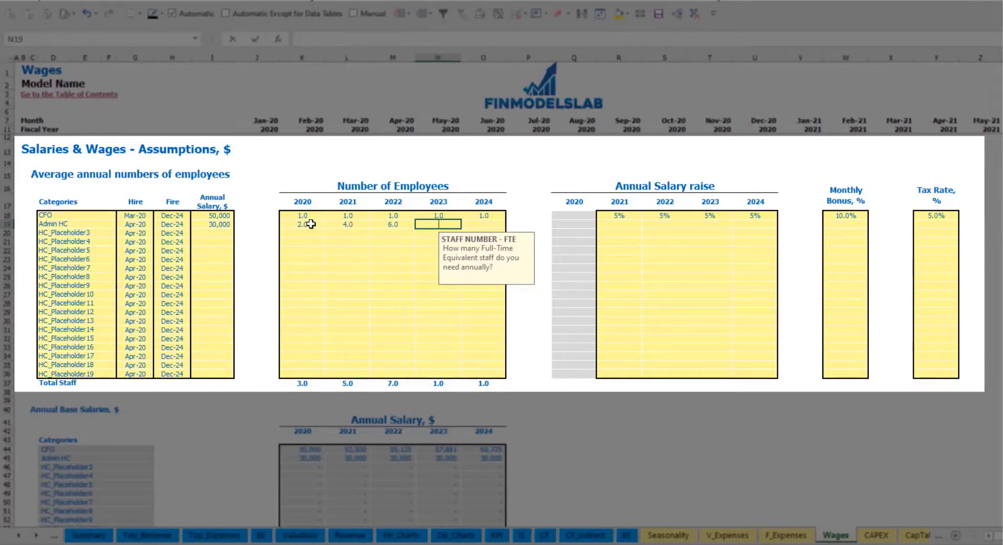
key("Tab")
key("Tab")
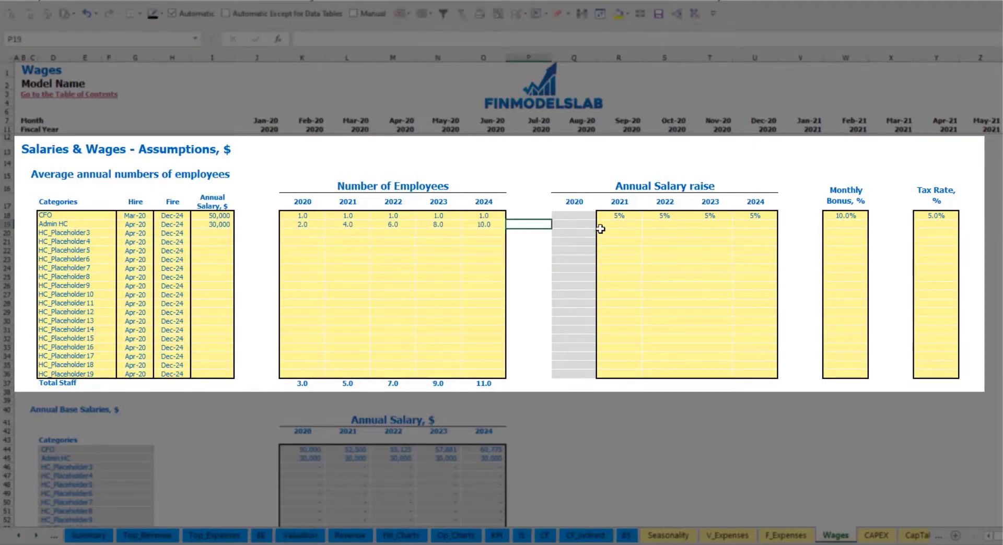
- Set the Admin HC annual salary raise to 3% for every year from 2021 through 2024
left_click(617, 224)
type("3")
key("ctrl+Return")
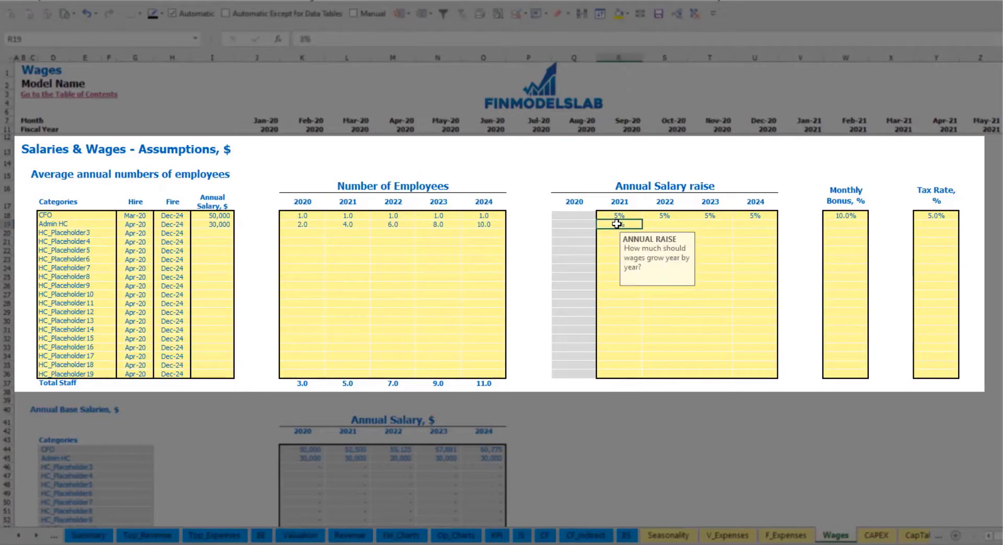
key("ctrl+c")
key("Right")
key("shift+Right")
key("shift+Right")
key("ctrl+v")
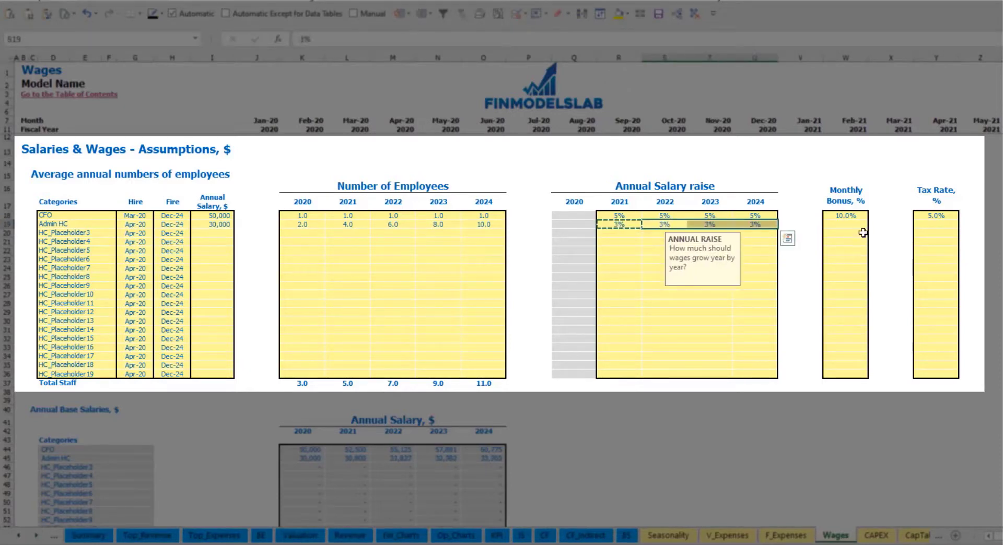
- Set both the monthly bonus and the tax rate for Admin HC to 5%
left_click(859, 227)
type("5")
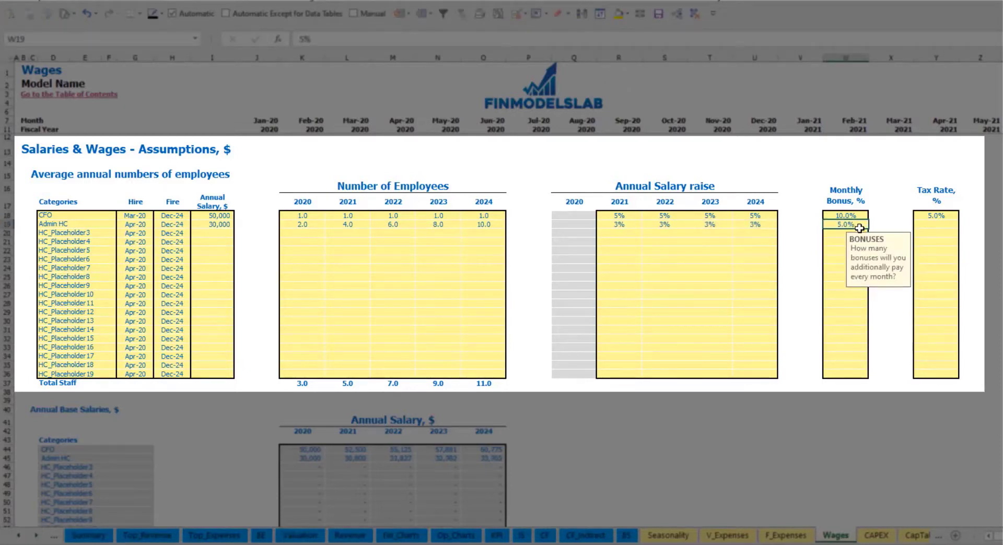
key("Tab")
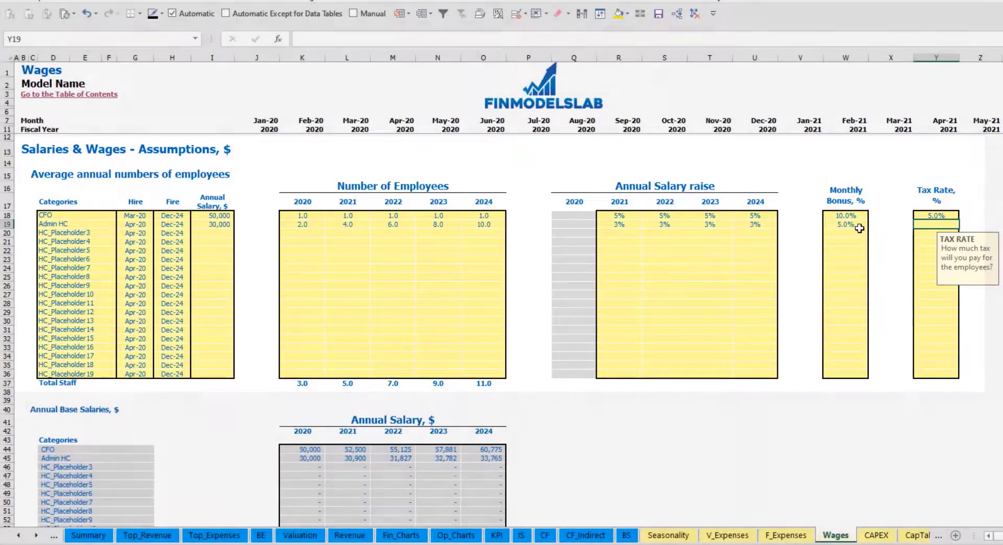
type("5")
key("ctrl+Return")
key("Return")
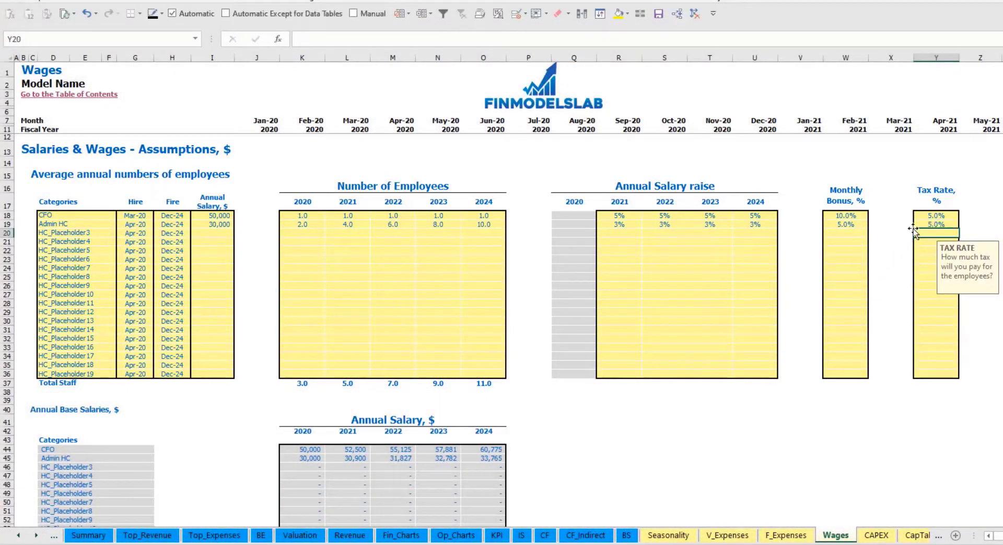
- Examine the Admin HC row in the Total Staff Numbers section month by month from Apr-20 into 2024
scroll(382, 329, "down", 7)
scroll(382, 329, "down", 7)
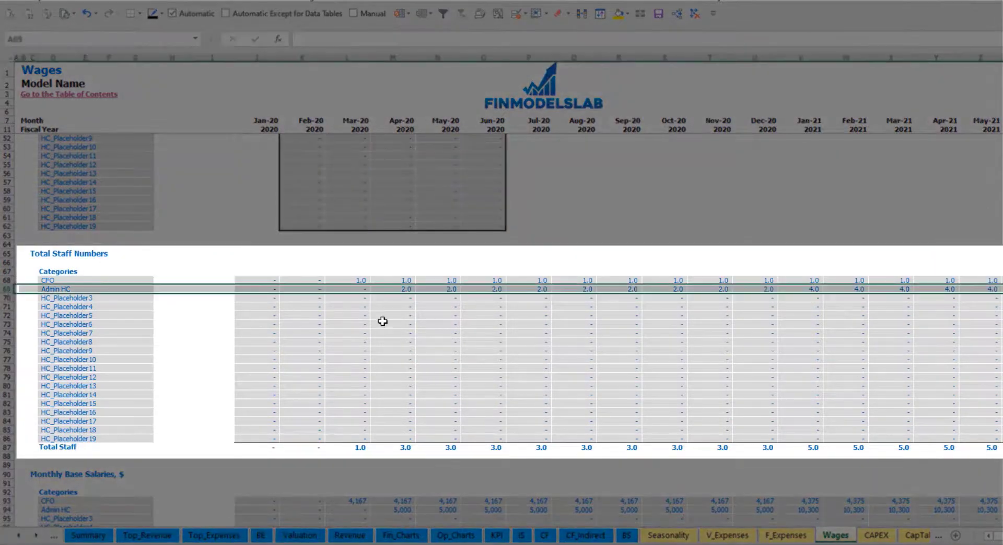
left_click(402, 289)
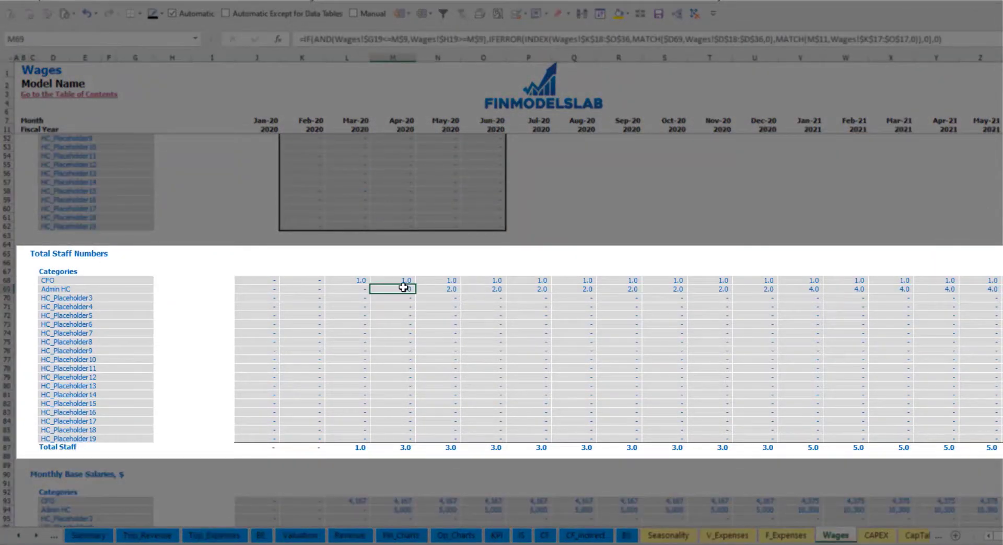
left_click_drag(403, 287, 762, 288)
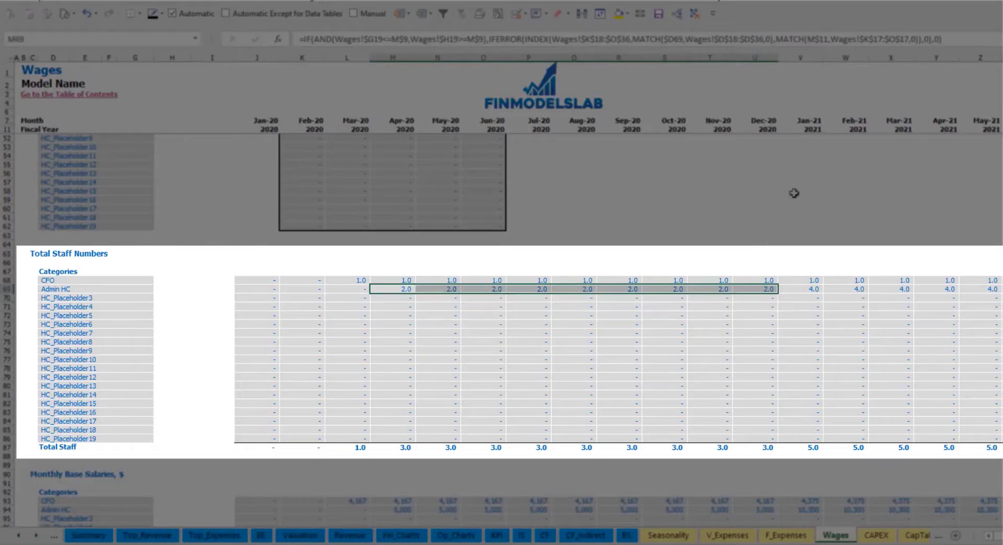
left_click(816, 289)
left_click_drag(817, 288, 985, 289)
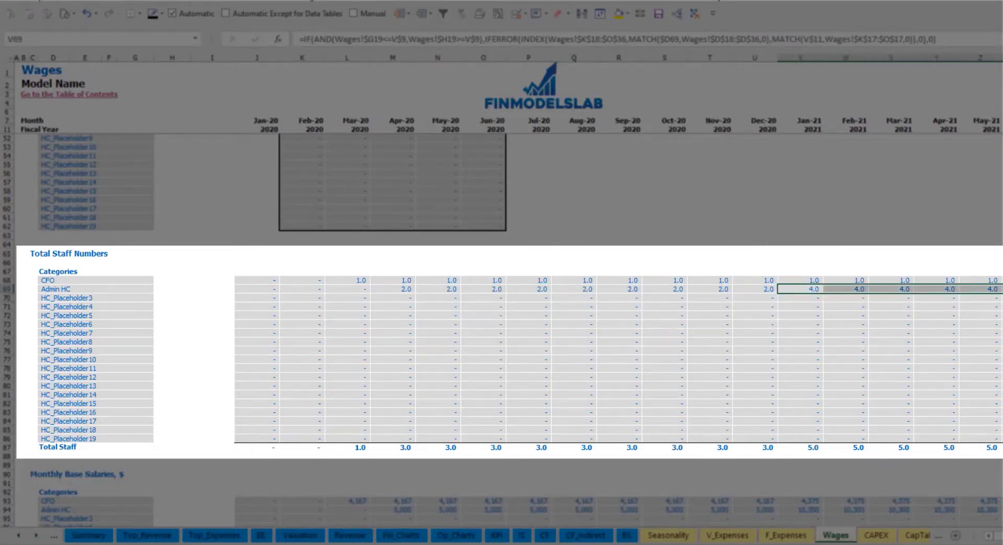
scroll(508, 296, "right", 8)
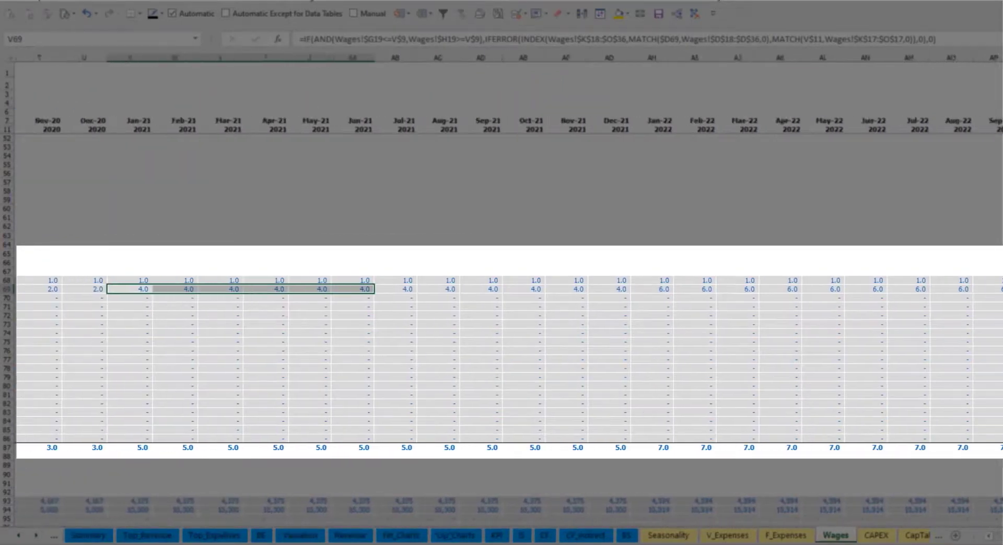
left_click(917, 289)
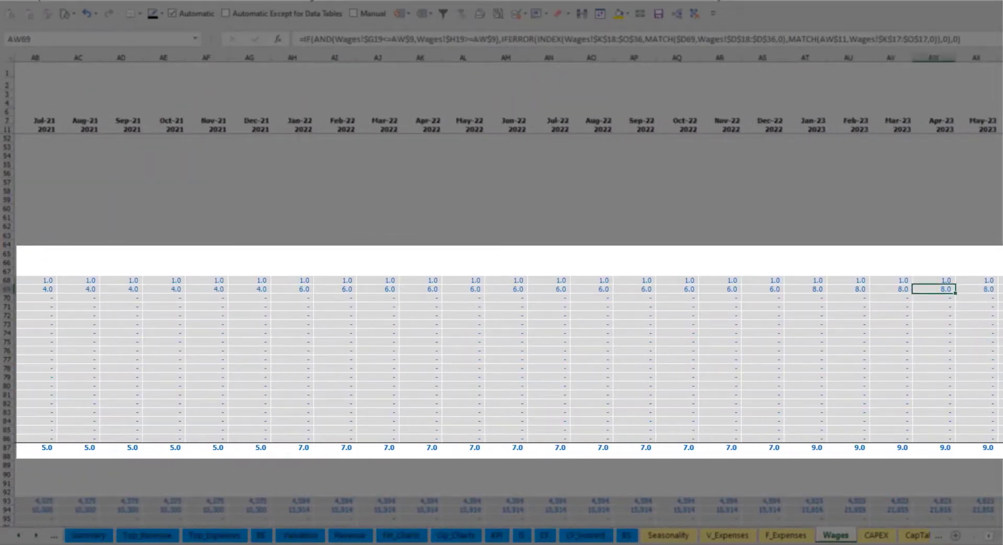
scroll(831, 287, "right", 5)
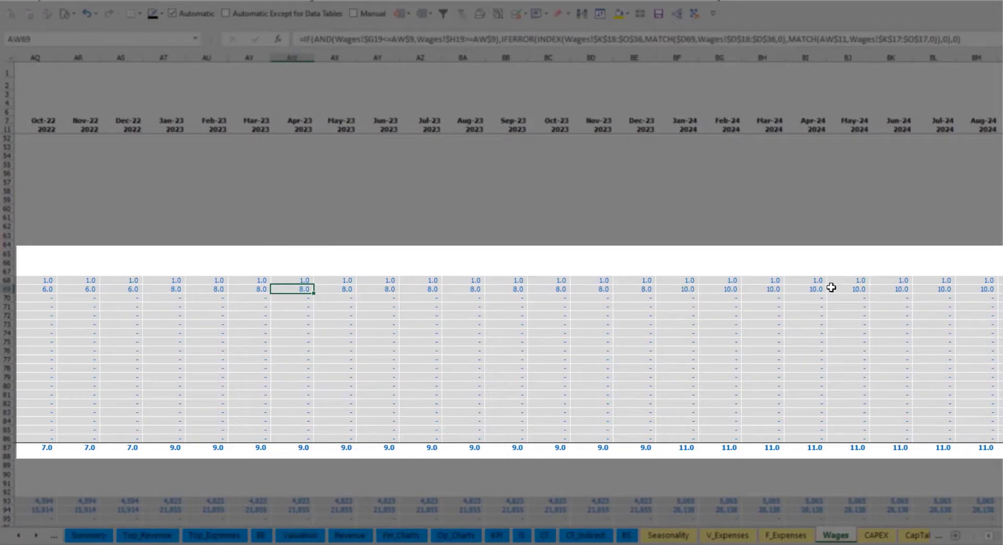
scroll(508, 296, "left", 14)
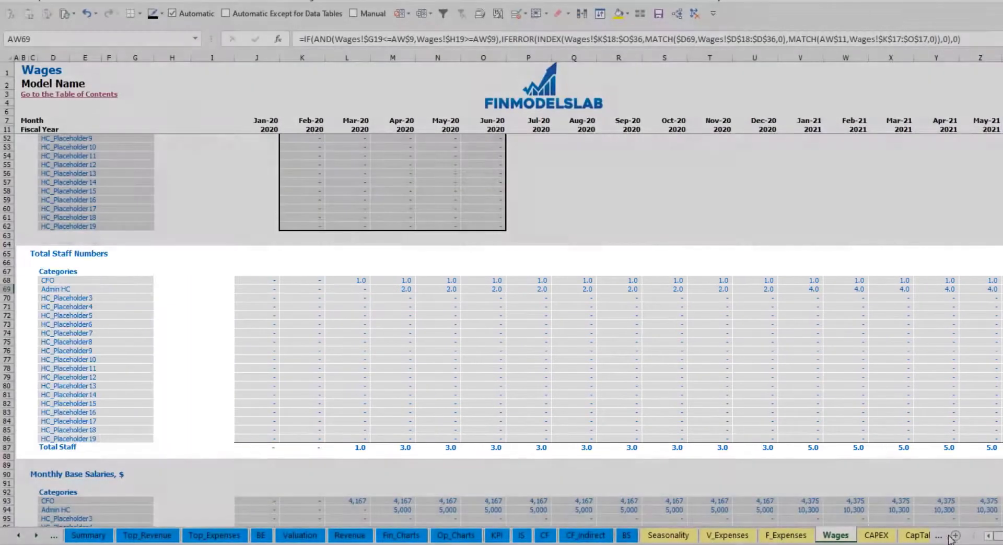
- Compare Admin HC staff numbers with its monthly base salaries, and review its monthly bonus and base taxes
scroll(42, 441, "down", 3)
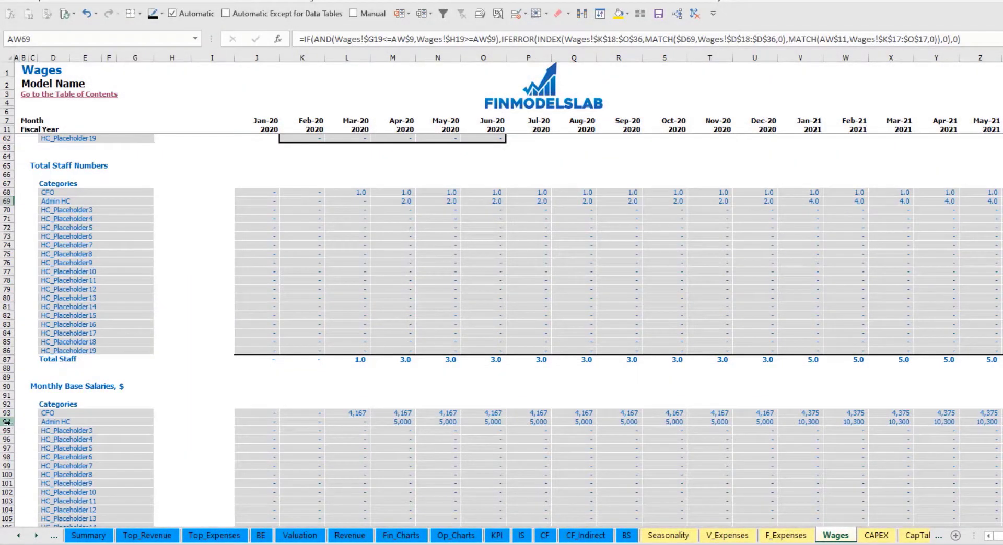
left_click(7, 422)
left_click(397, 423)
left_click(401, 202)
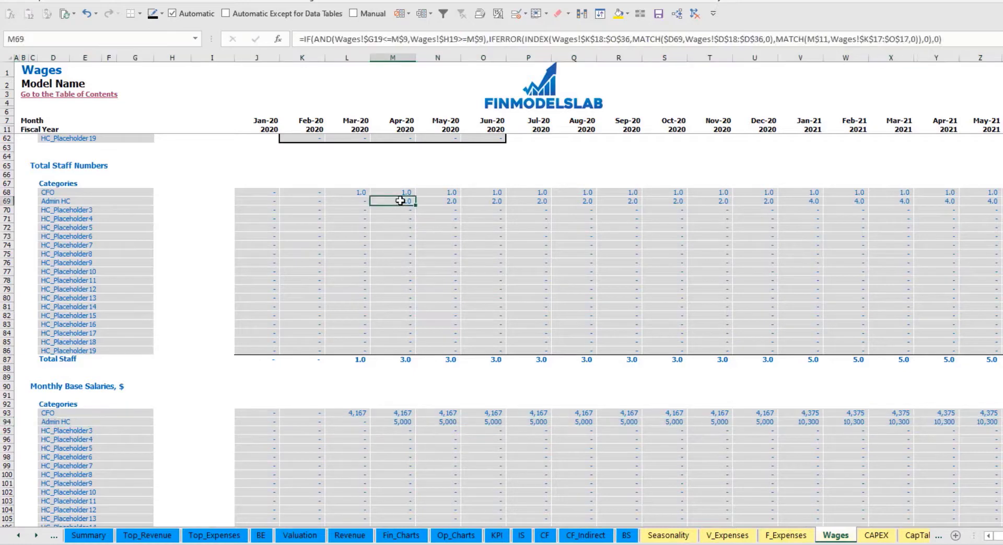
left_click(981, 203)
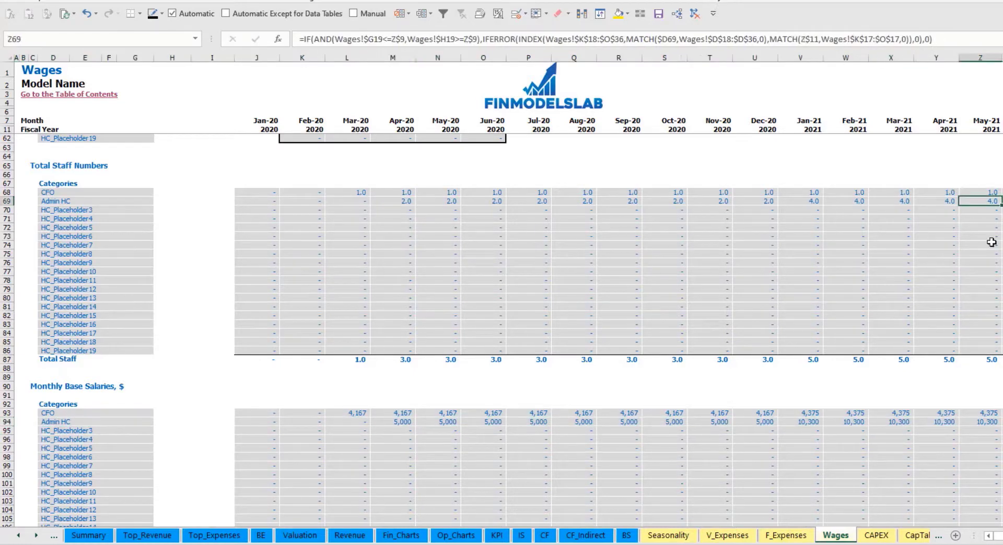
left_click(987, 422)
scroll(461, 438, "down", 10)
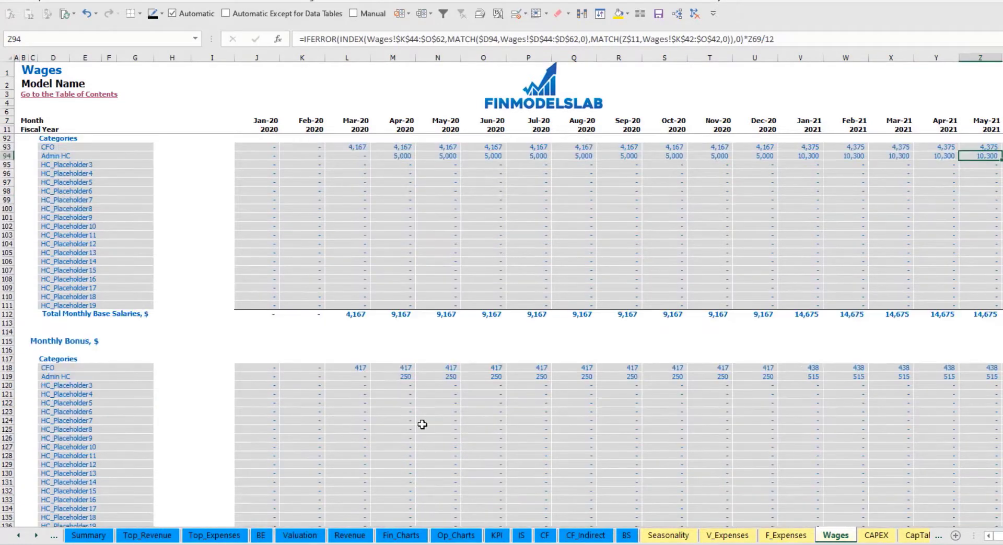
scroll(616, 383, "down", 10)
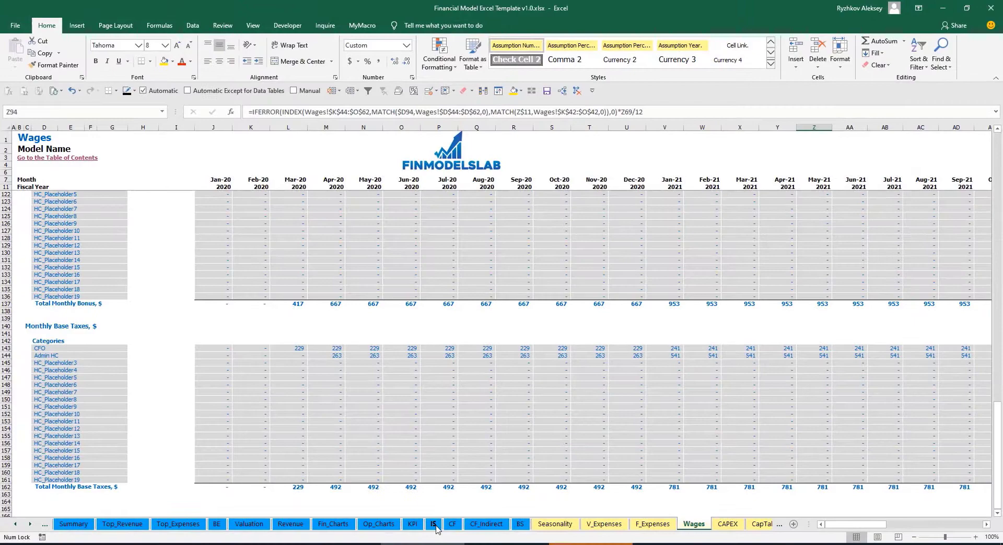
- Expand the Salary and Wages group on the Income Statement sheet and review its staff category rows
left_click(434, 525)
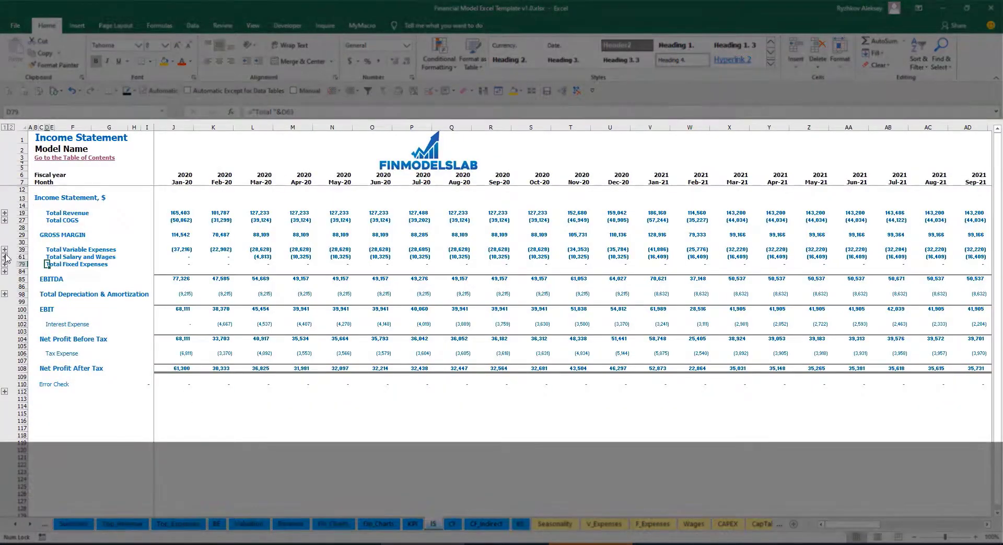
left_click(4, 257)
left_click(168, 271)
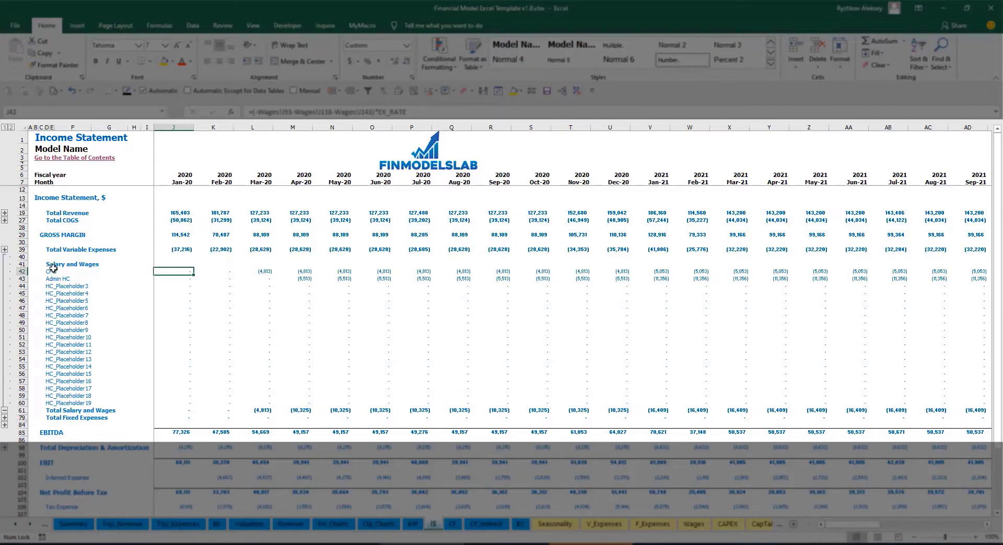
left_click_drag(53, 269, 55, 372)
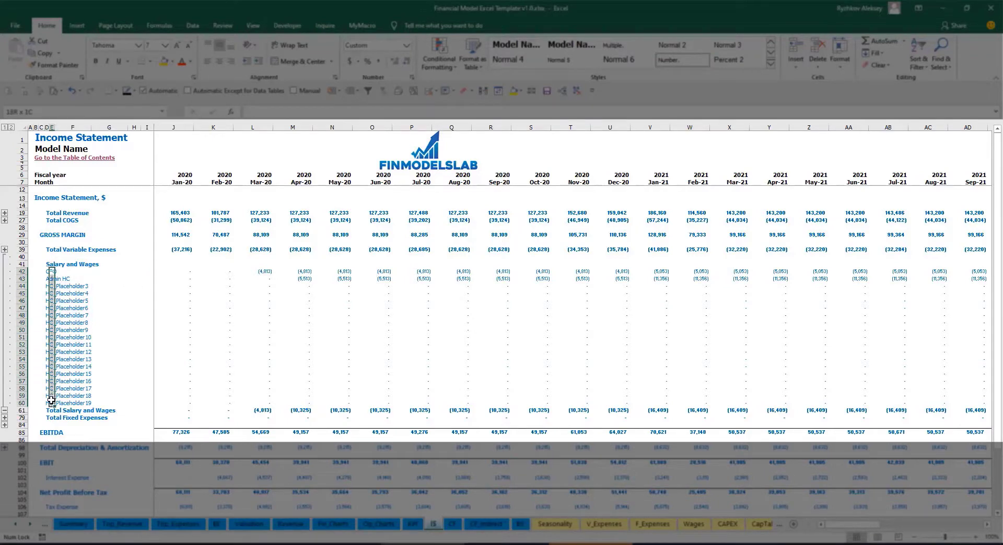
left_click(90, 278)
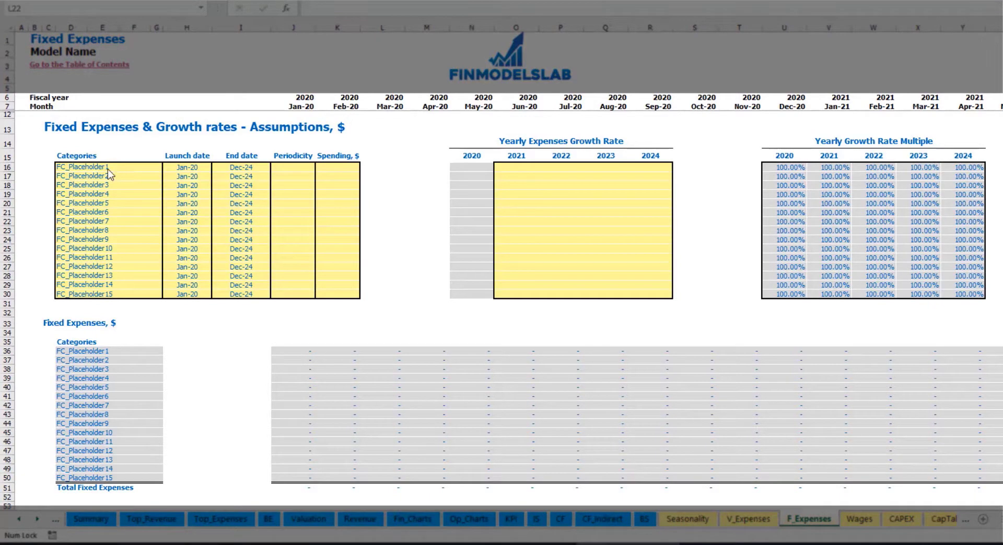
- Rename the first fixed expense category to Utilities and set its launch date to Mar-20
left_click(110, 167)
type("Ut")
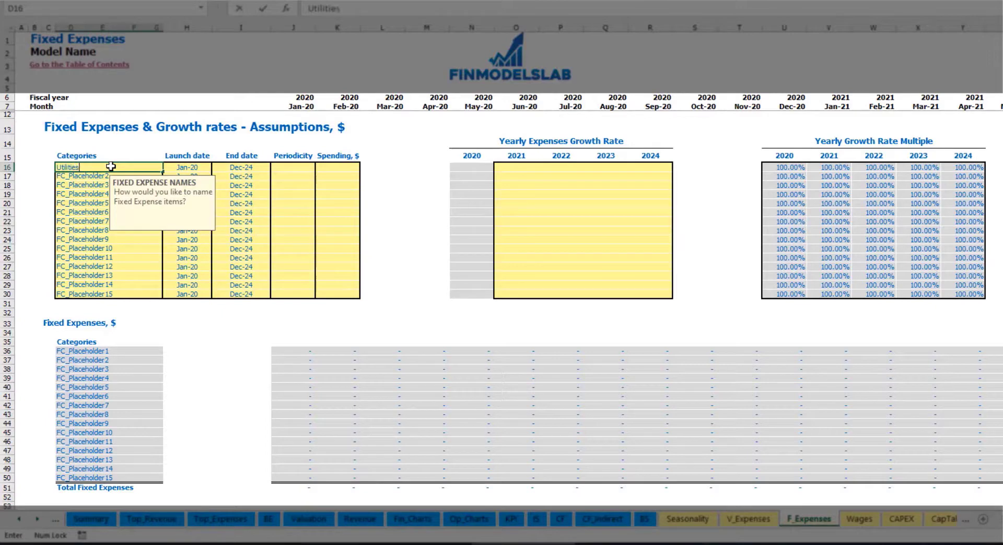
type("ilities")
key("Return")
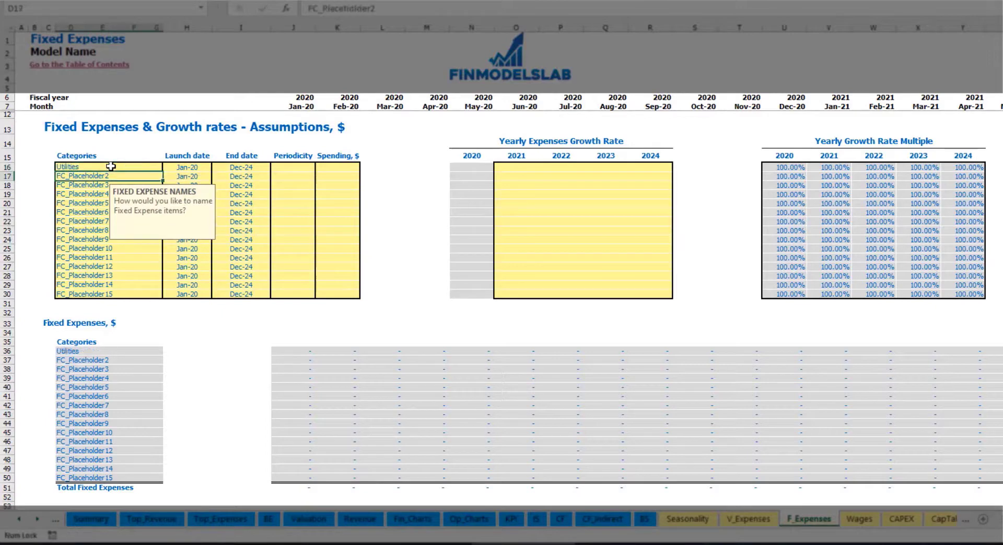
left_click(193, 167)
left_click(216, 167)
left_click(185, 192)
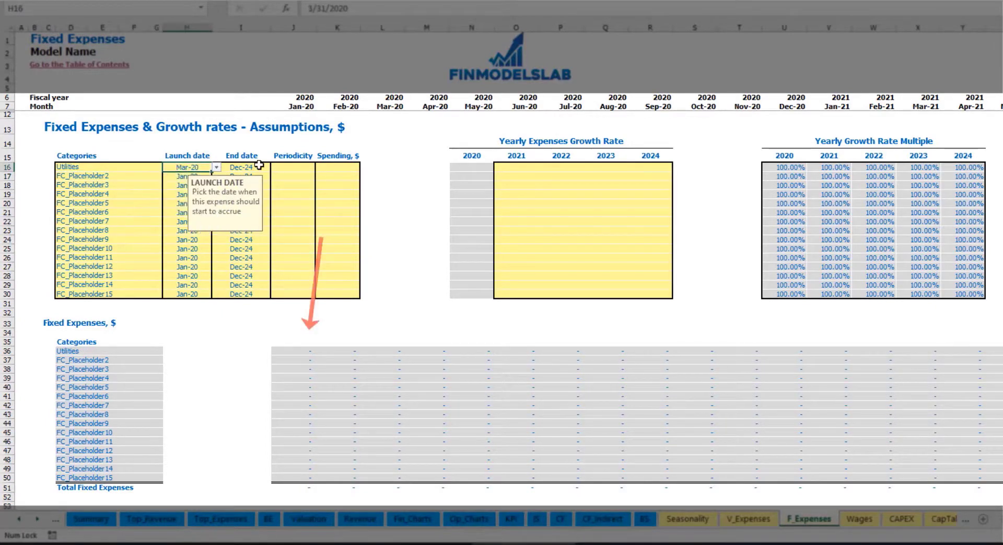
- Check the Utilities end date against the first and last months of the Fixed Expenses timeline
left_click(258, 167)
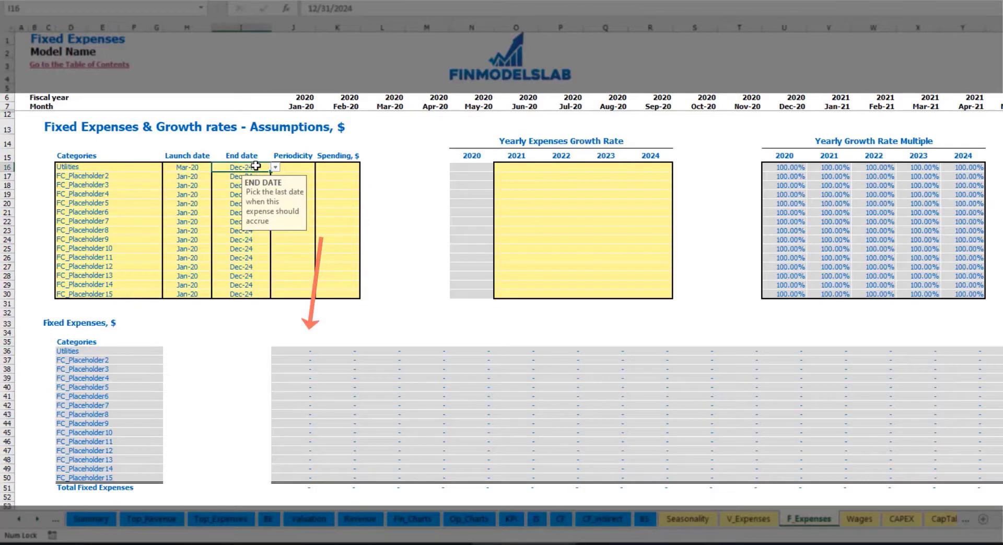
left_click(300, 108)
key("ctrl+Right")
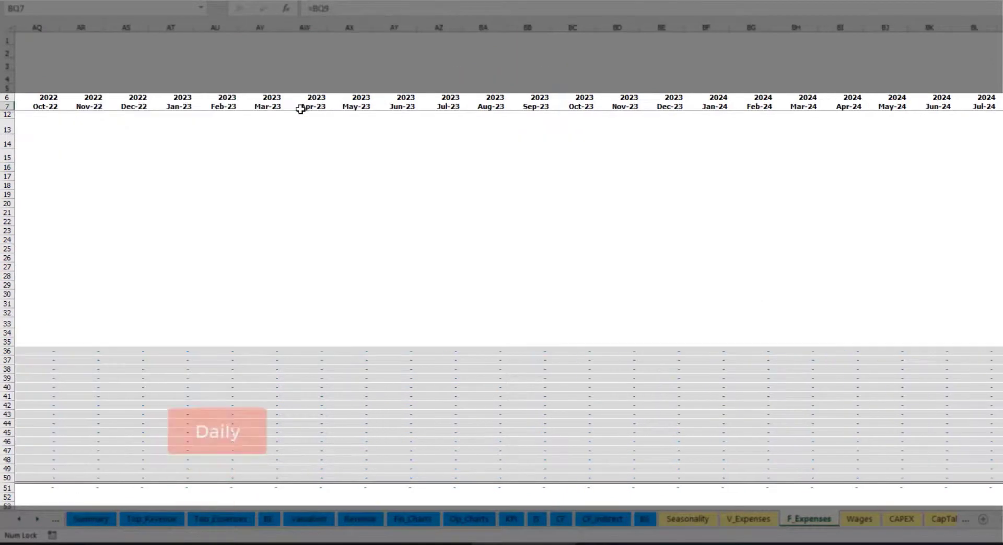
key("ctrl+Left")
key("Left")
key("Left")
key("Left")
key("Left")
key("Left")
key("Left")
key("Left")
key("Left")
key("Left")
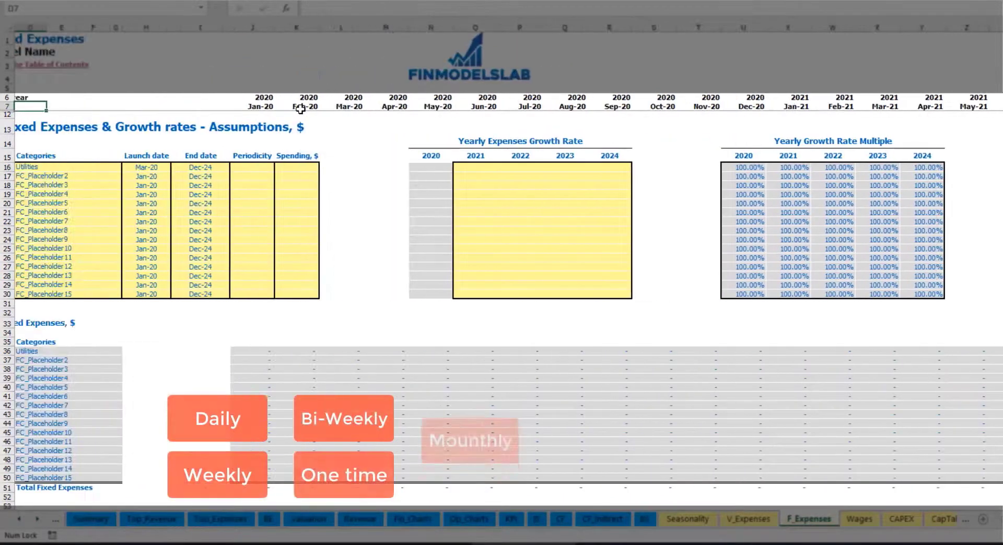
- Set the Utilities periodicity to Daily with spending of 50, and check its calculated Mar-20 expense
left_click(285, 168)
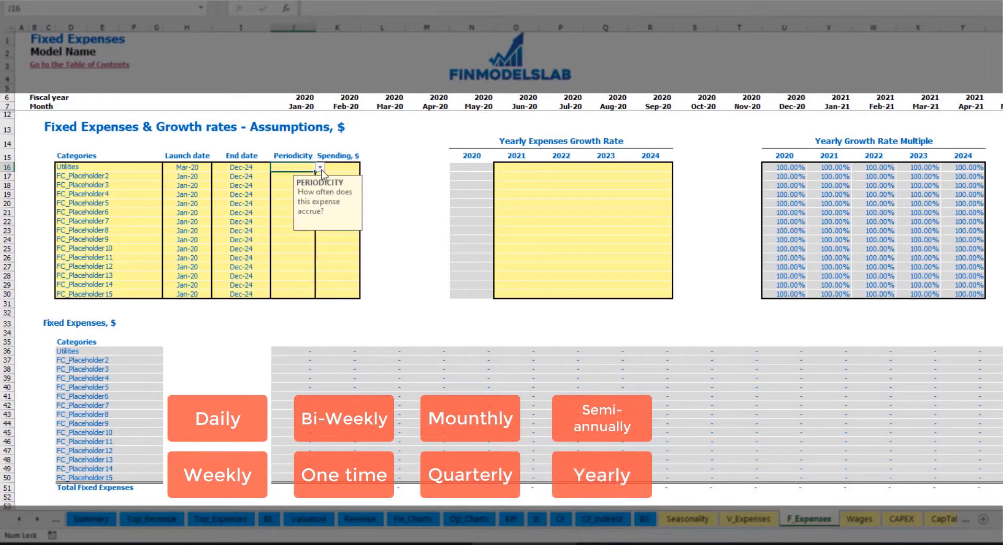
left_click(319, 167)
left_click(306, 183)
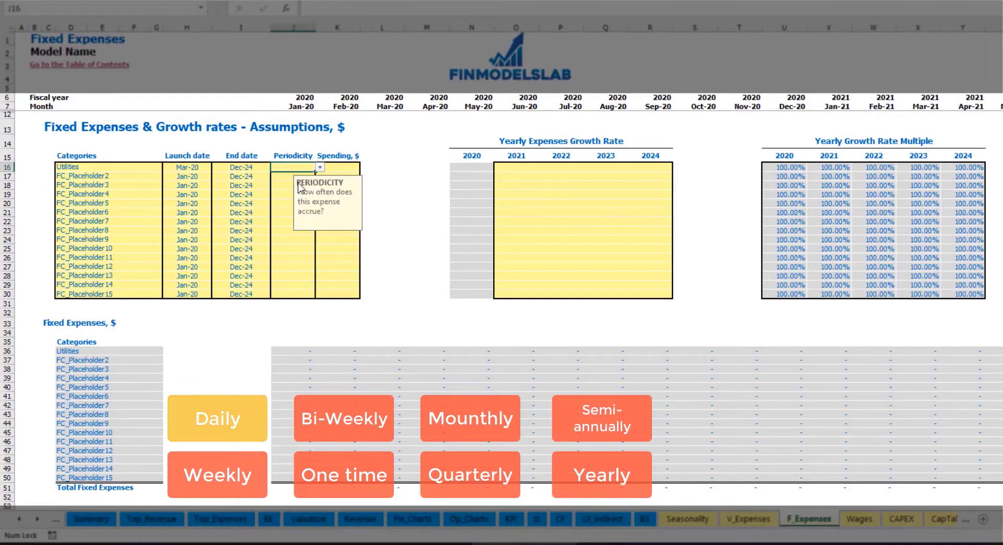
key("Right")
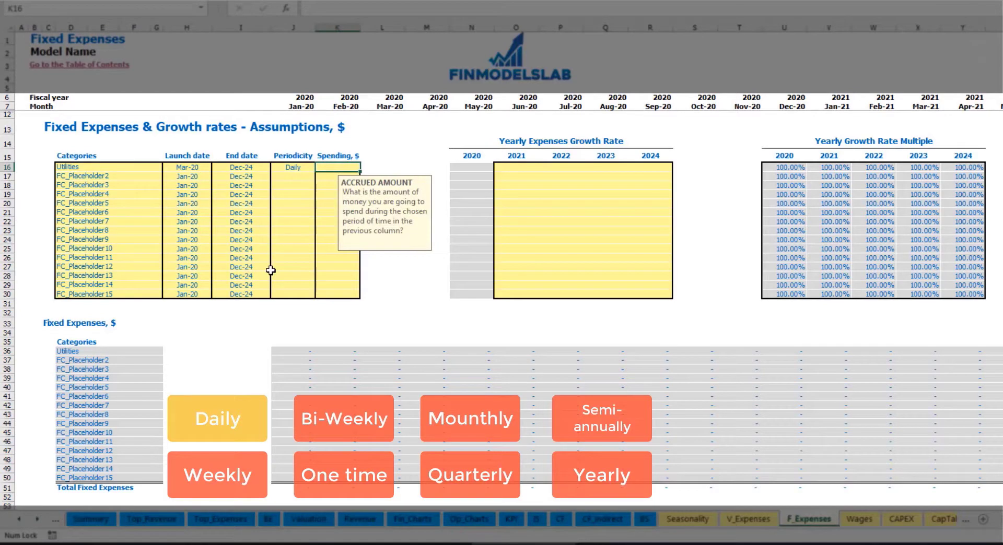
type("5")
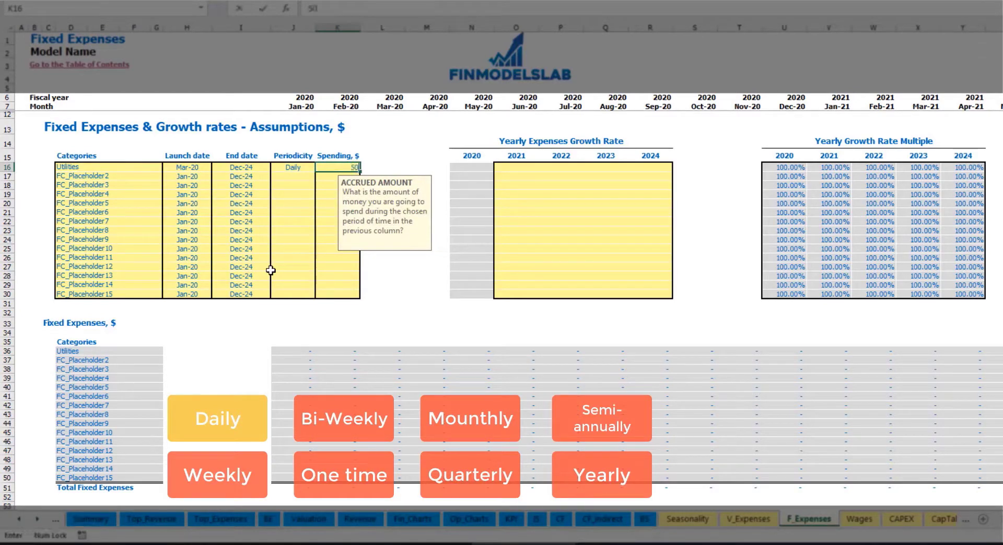
type("0")
key("Return")
left_click(389, 354)
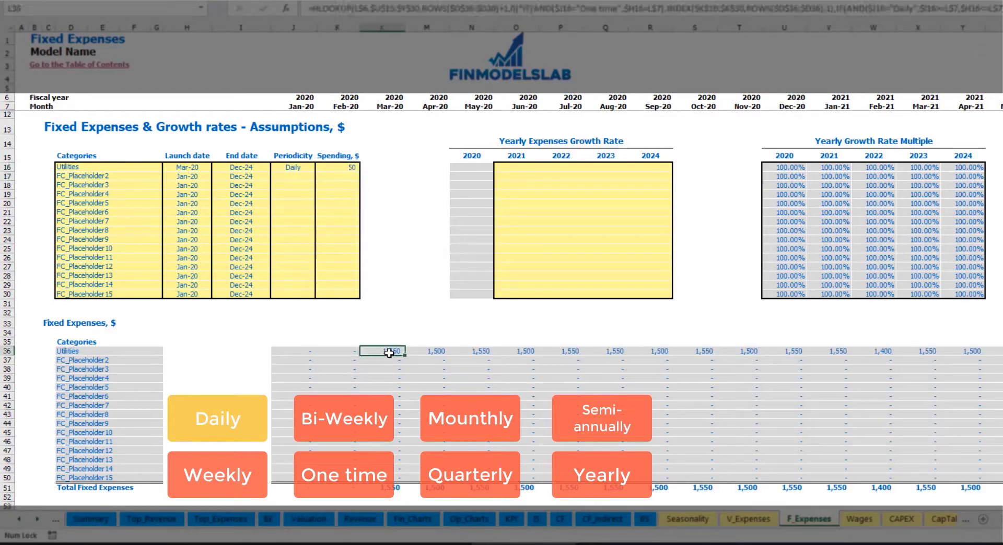
- Compare the calculated Utilities expenses for Mar-20, Apr-20 and May-20 against the months in the timeline
left_click(433, 353)
left_click(486, 352)
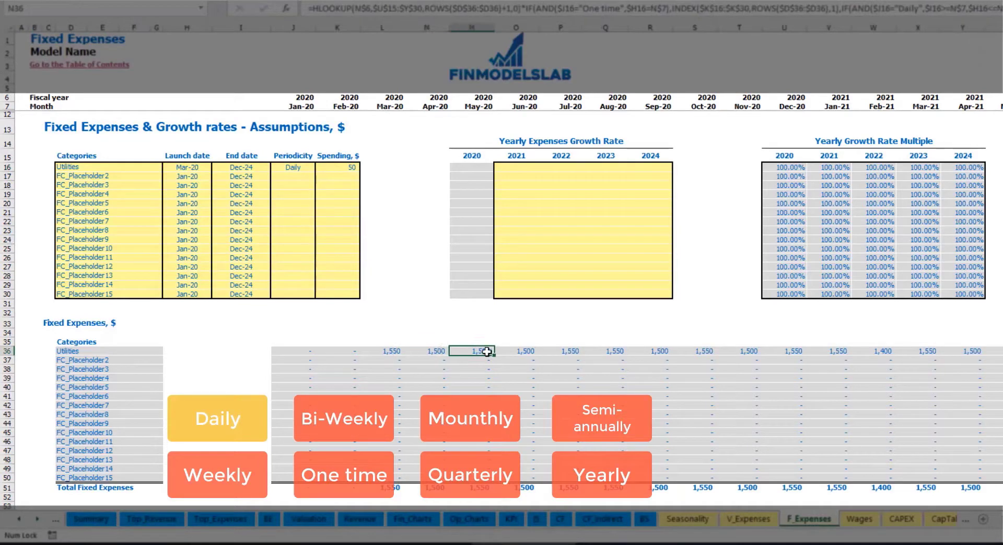
left_click(389, 352)
left_click(419, 354)
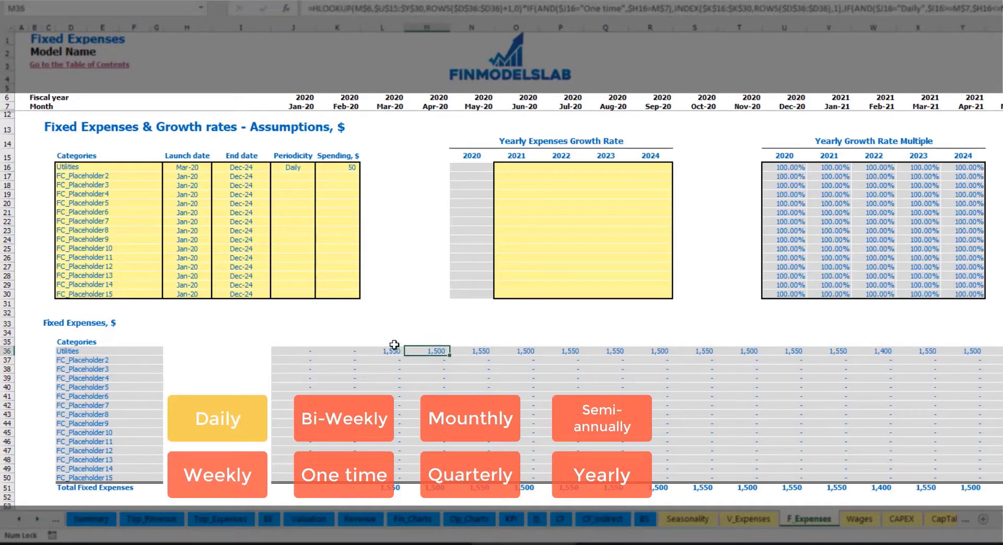
left_click(386, 104)
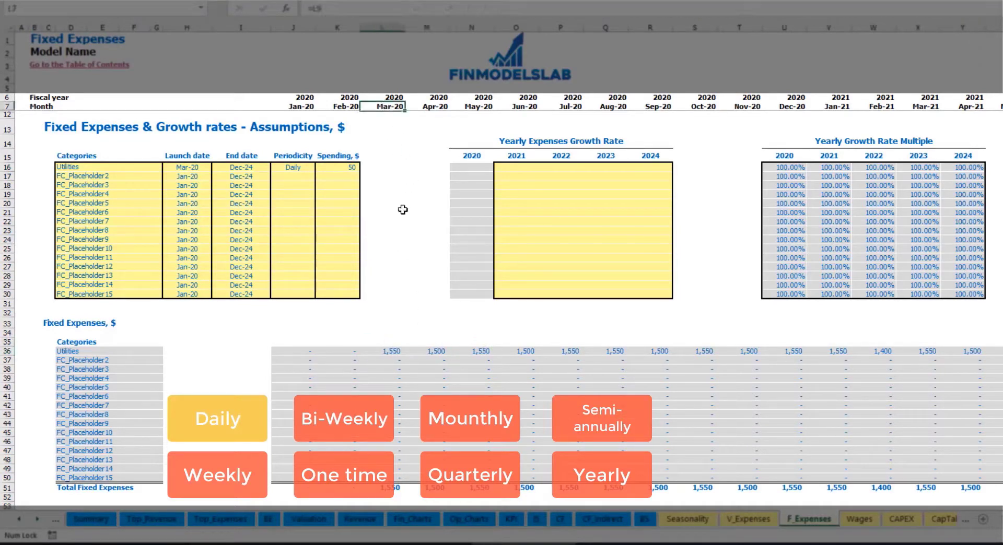
left_click(395, 352)
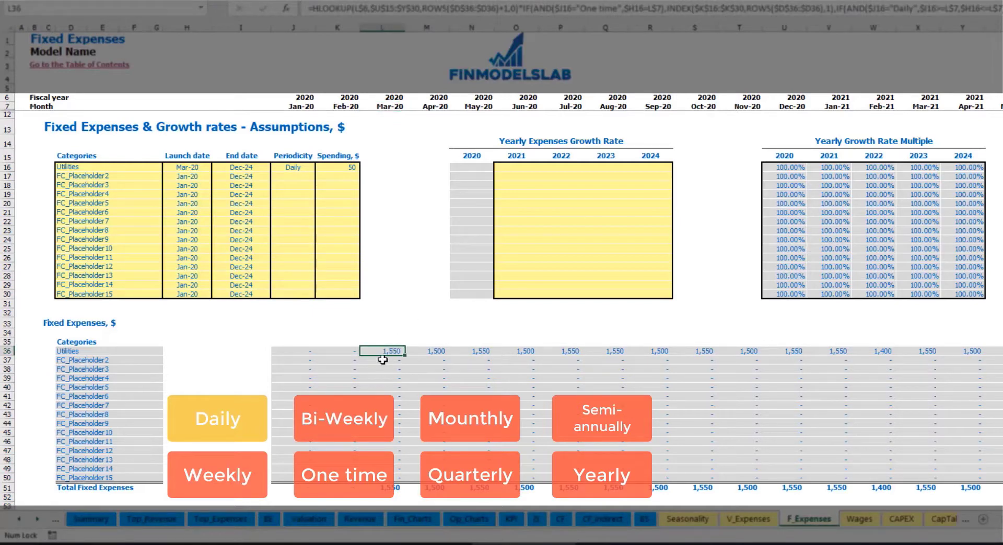
left_click(438, 351)
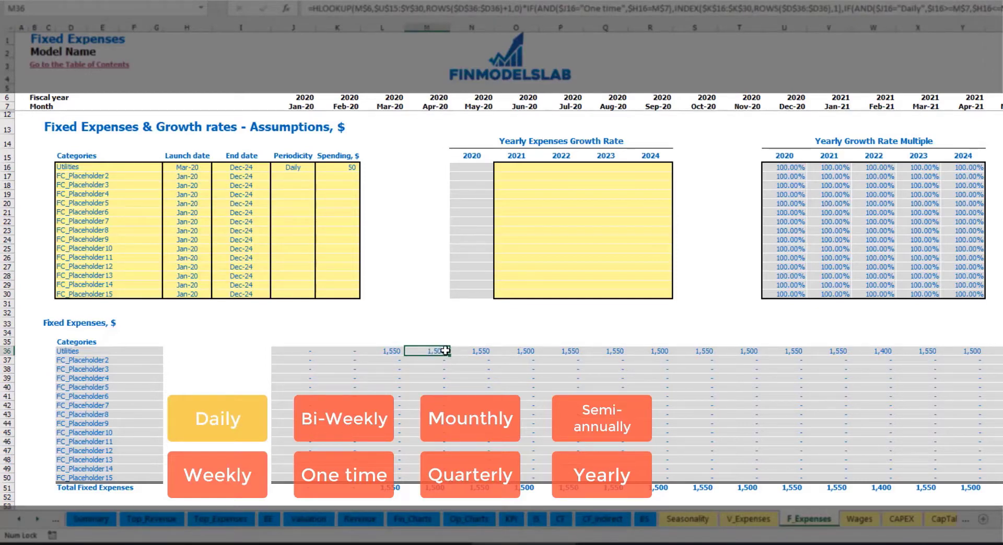
- Set the Utilities yearly expenses growth rate to 5% for each year from 2021 through 2024
left_click(523, 170)
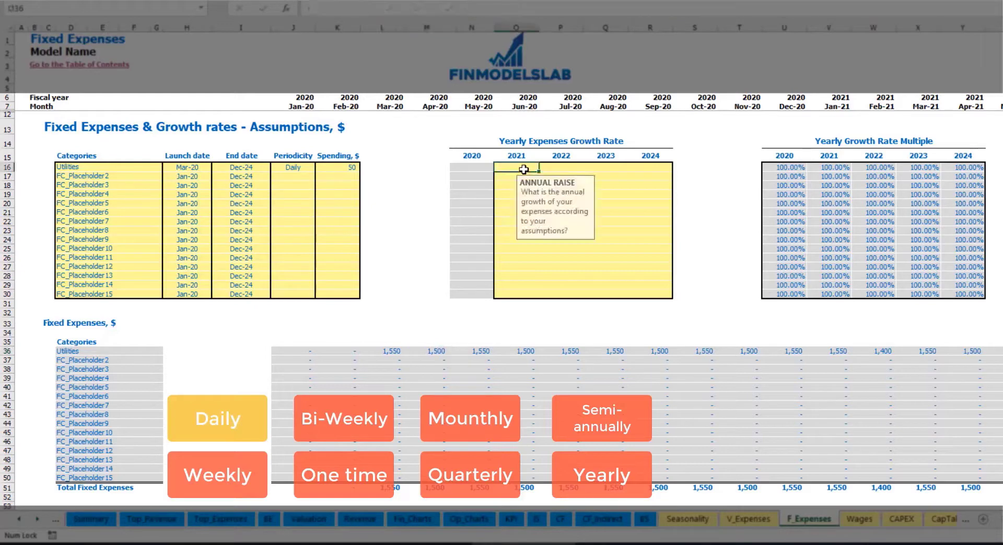
type("5%")
key("Return")
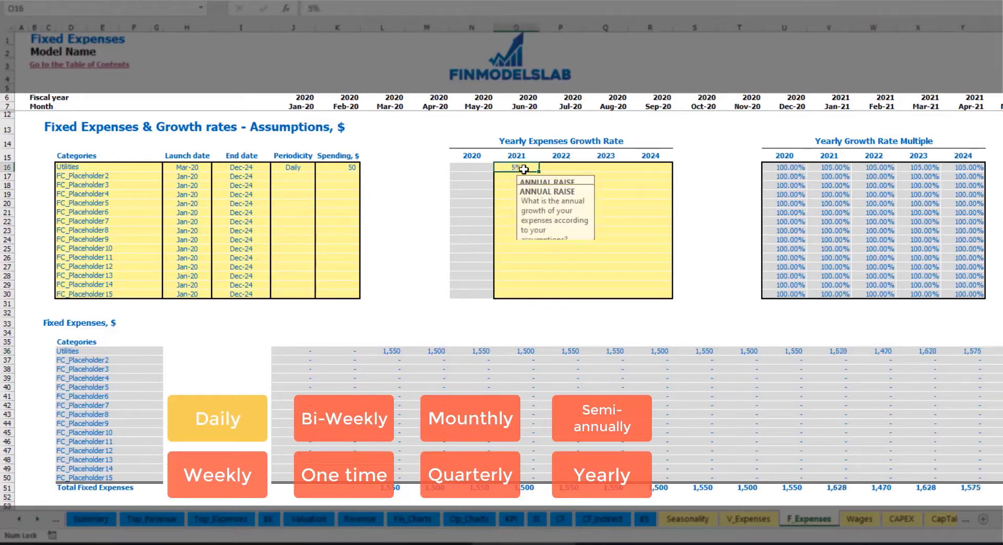
key("Up")
key("ctrl+c")
key("Right")
key("shift+Right")
key("shift+Right")
key("ctrl+v")
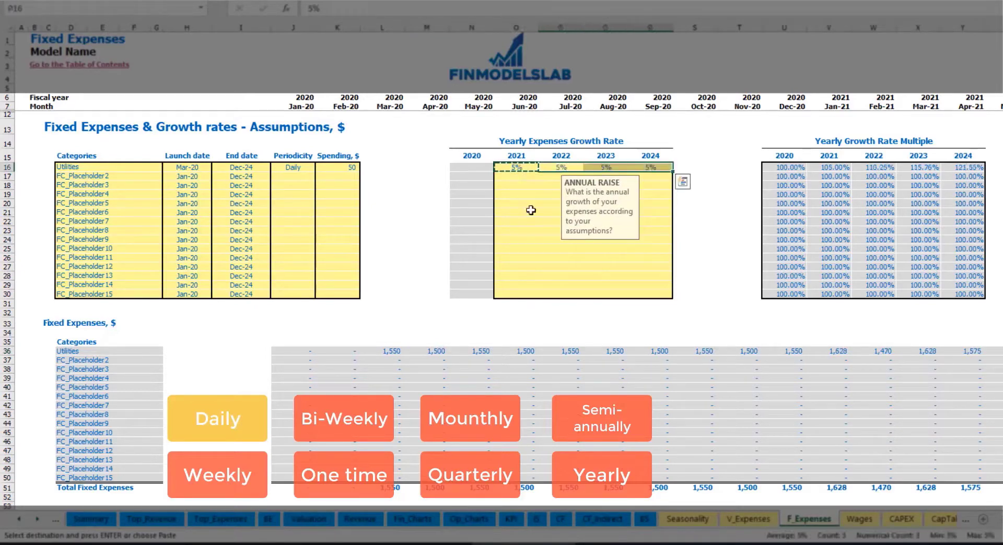
left_click_drag(523, 168, 645, 167)
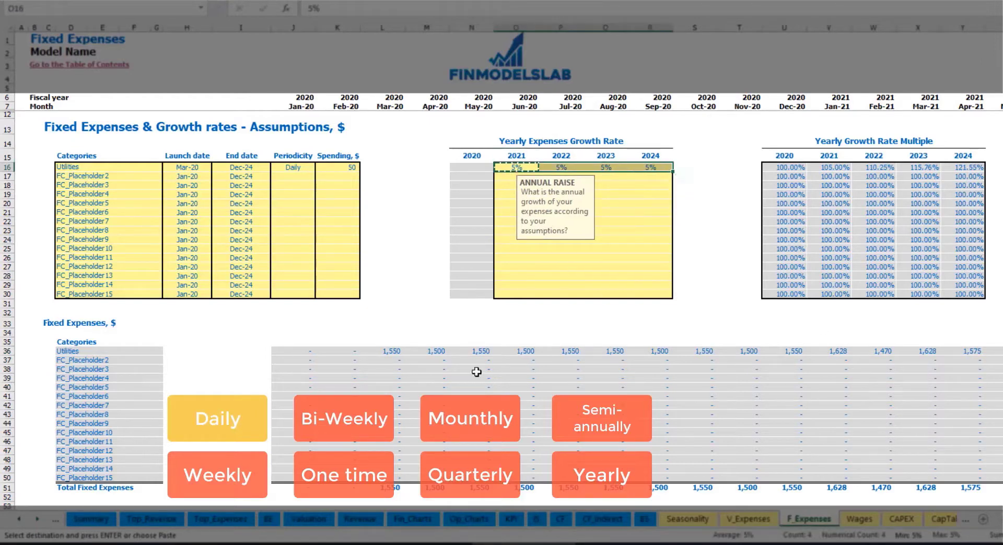
left_click_drag(998, 519, 930, 505)
- Rename the second fixed expense category to Advertising, with launch date Mar-20 and end date Aug-24
left_click(118, 174)
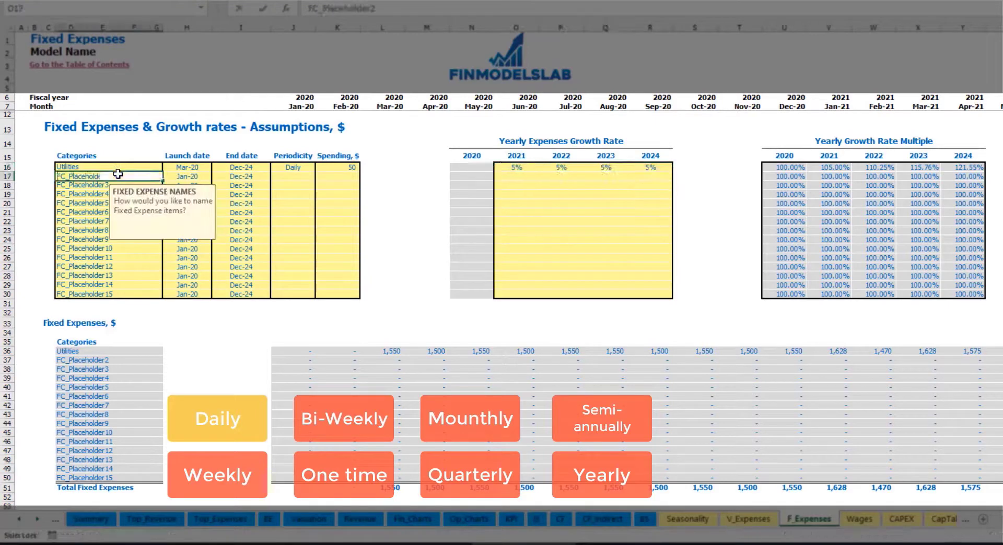
type("Advertising")
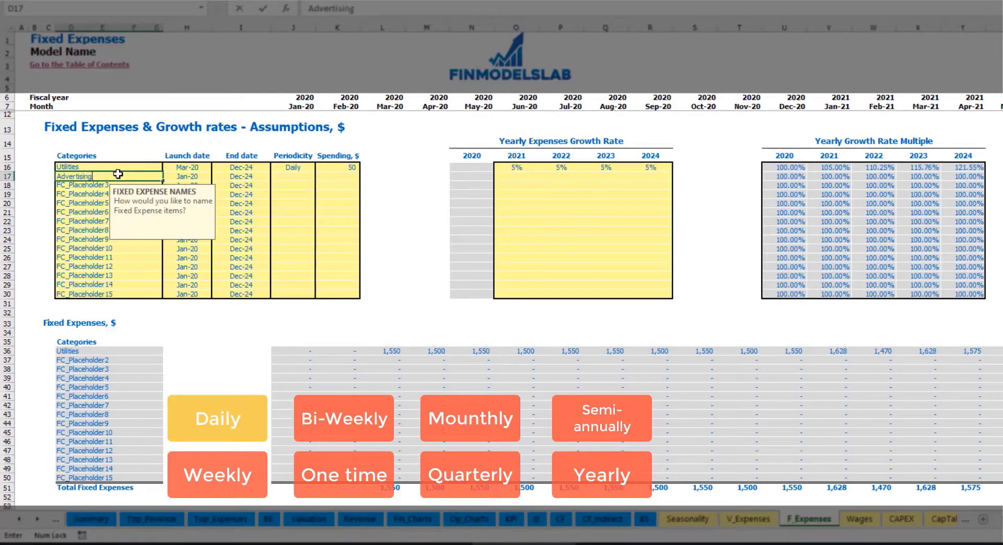
key("Return")
left_click(189, 177)
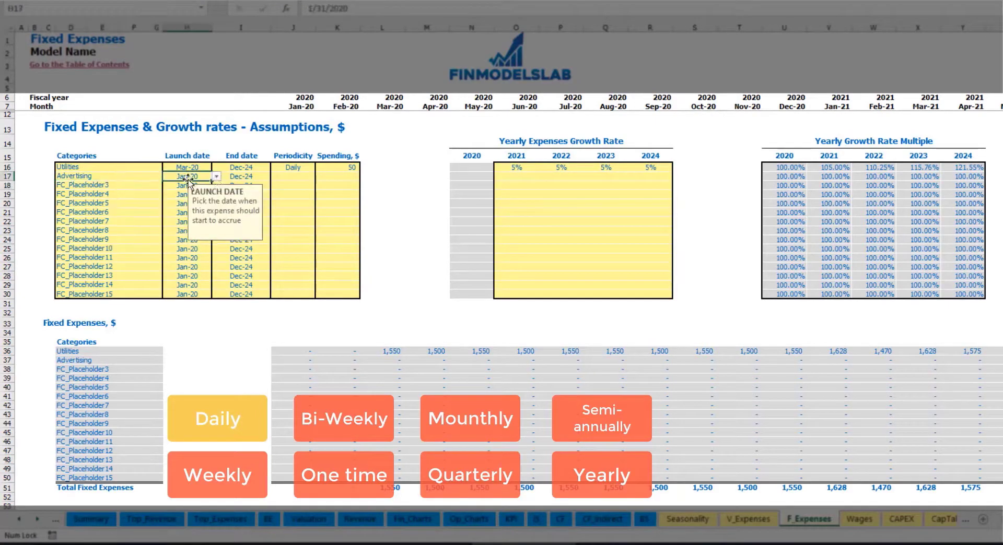
left_click(216, 177)
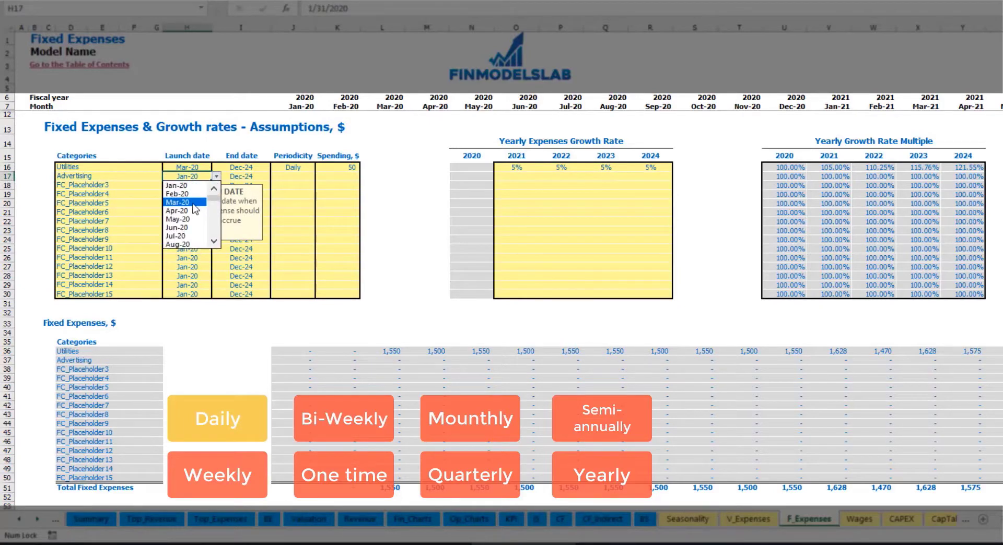
left_click(189, 201)
left_click(252, 177)
left_click(275, 177)
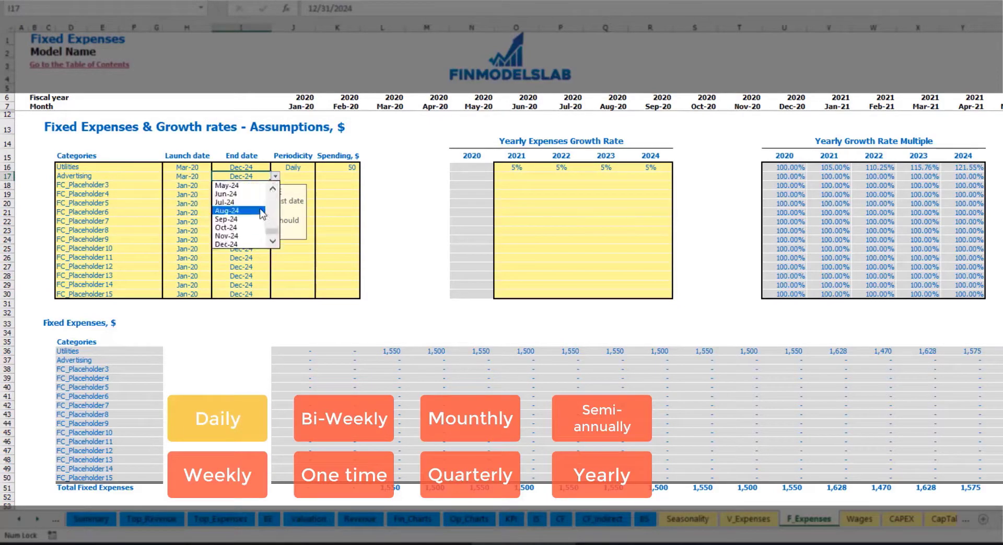
left_click(243, 211)
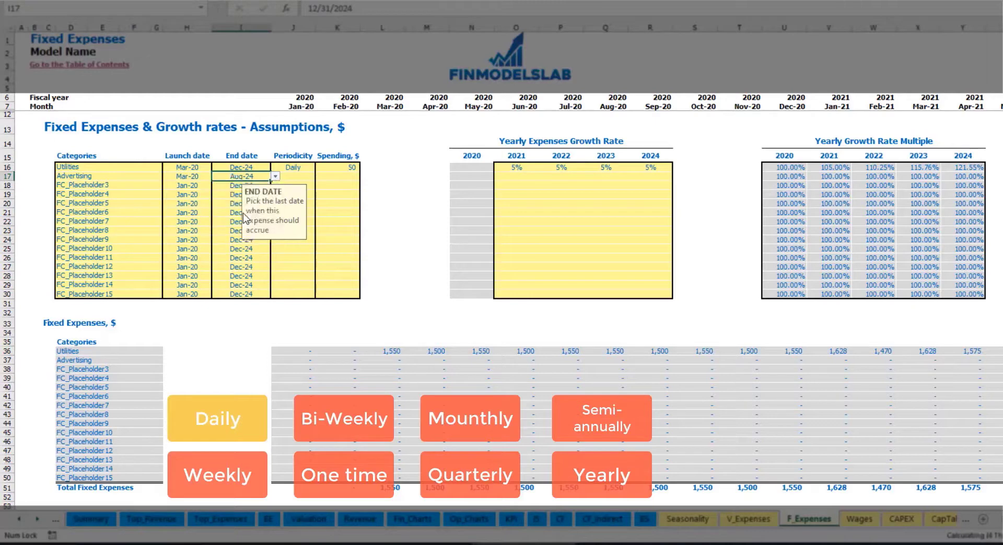
- Set the Advertising periodicity to Weekly with spending of 100, and check its monthly expenses from Mar-20 toward the Aug-24 end date
left_click(292, 176)
left_click(319, 177)
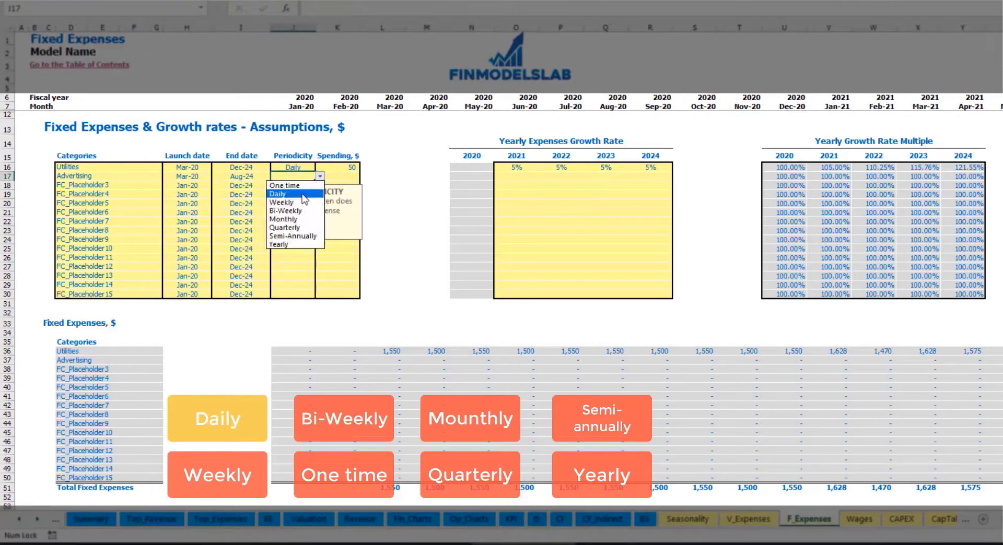
left_click(292, 202)
left_click(335, 178)
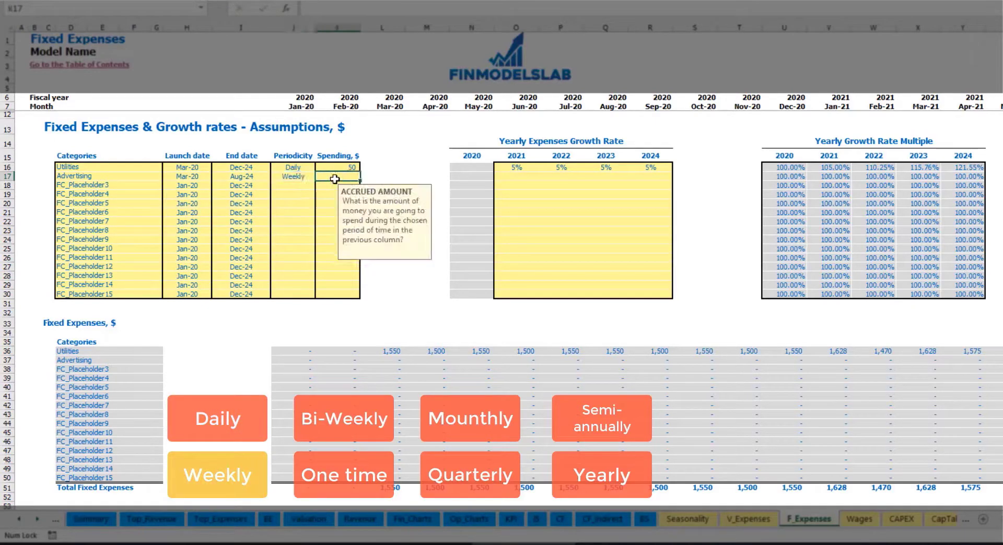
type("100")
key("Return")
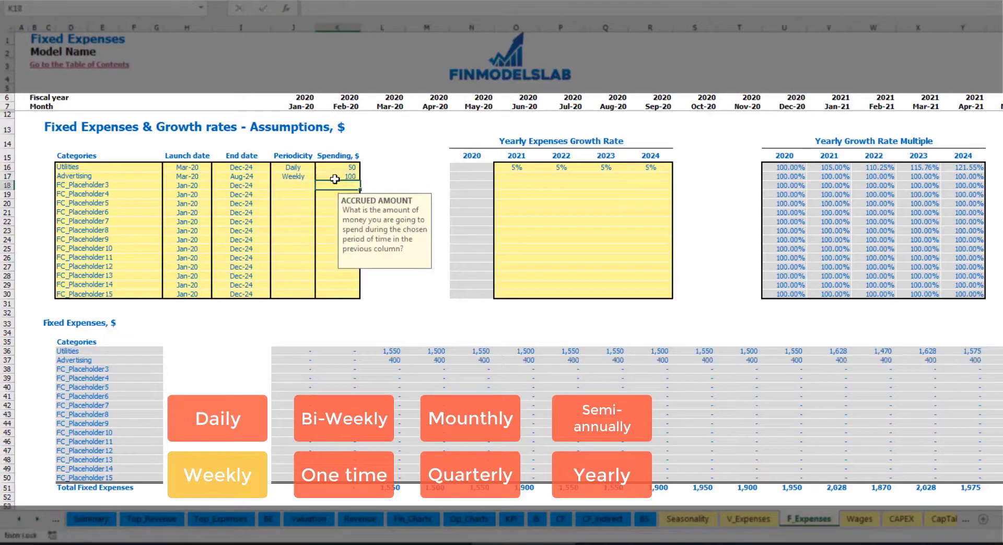
left_click(395, 361)
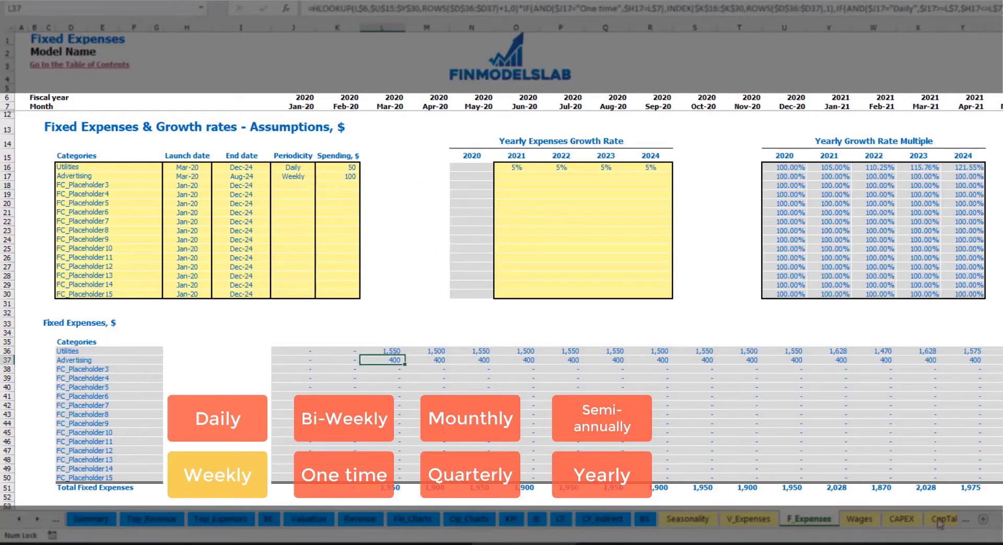
scroll(502, 261, "right", 10)
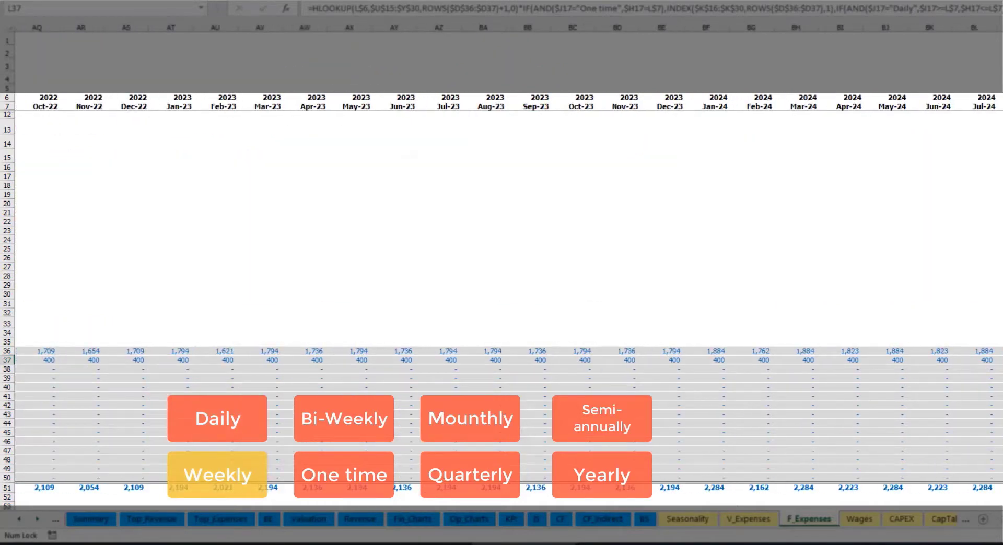
left_click(999, 27)
left_click(1000, 360)
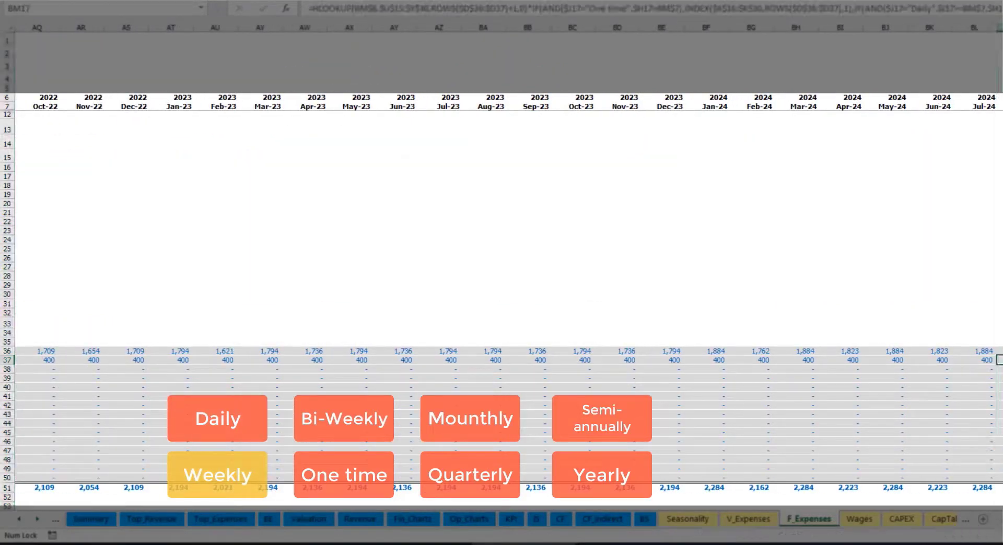
scroll(501, 261, "left", 10)
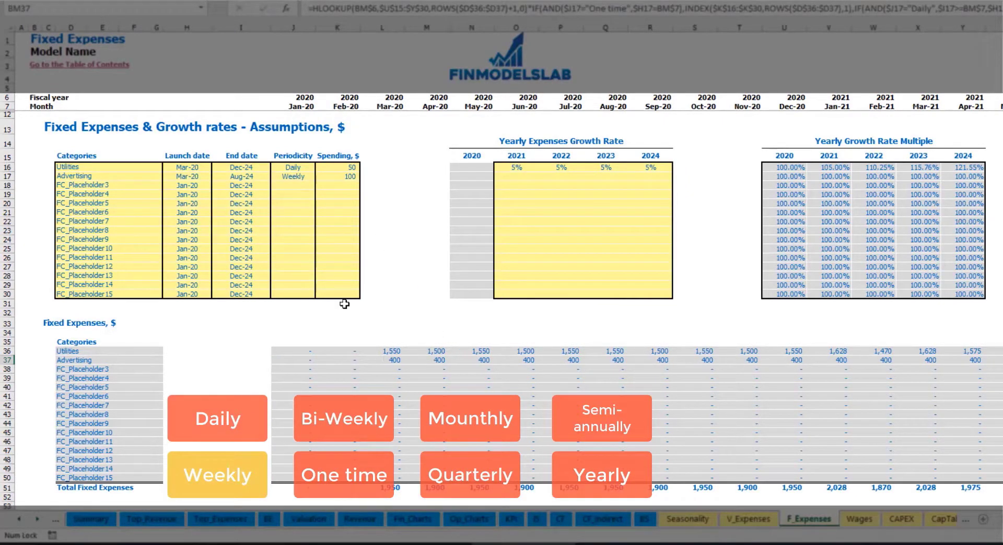
- Set the Advertising periodicity to Bi-Weekly with spending of 500
left_click(300, 176)
left_click(320, 176)
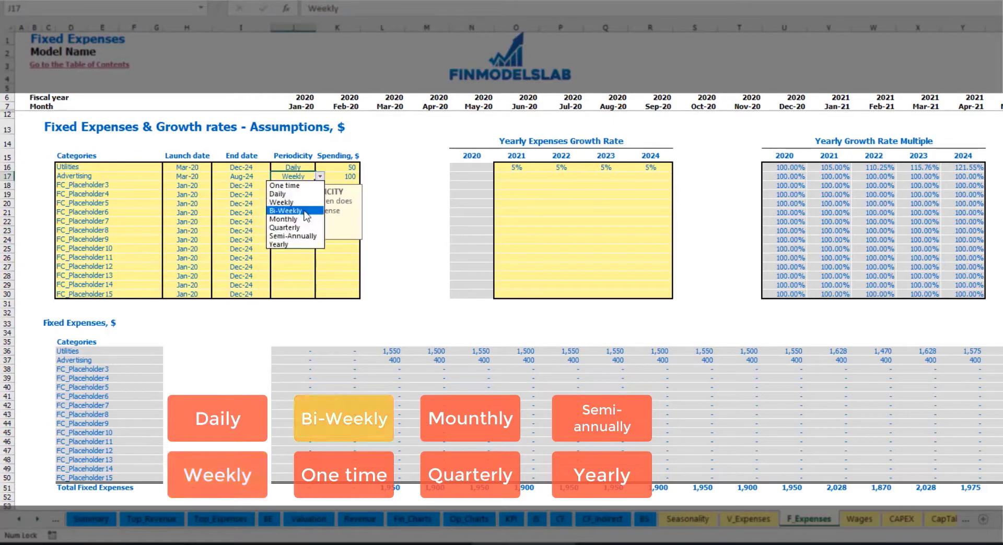
left_click(306, 211)
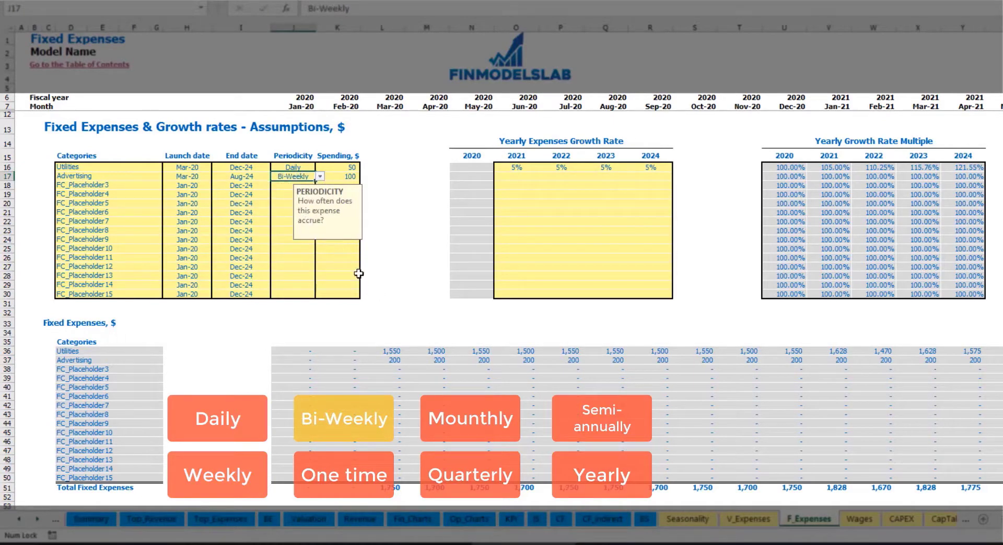
left_click(336, 177)
type("50")
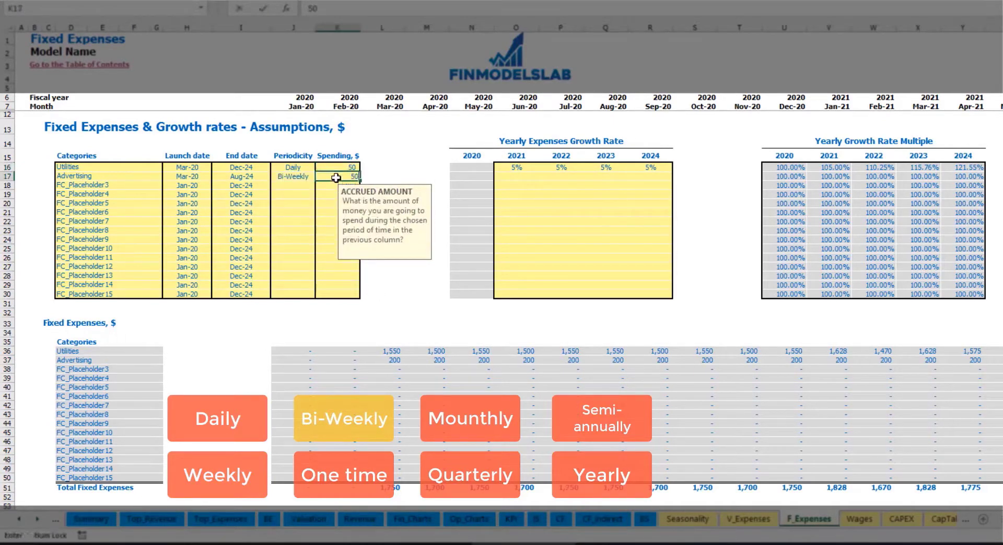
type("0")
key("Return")
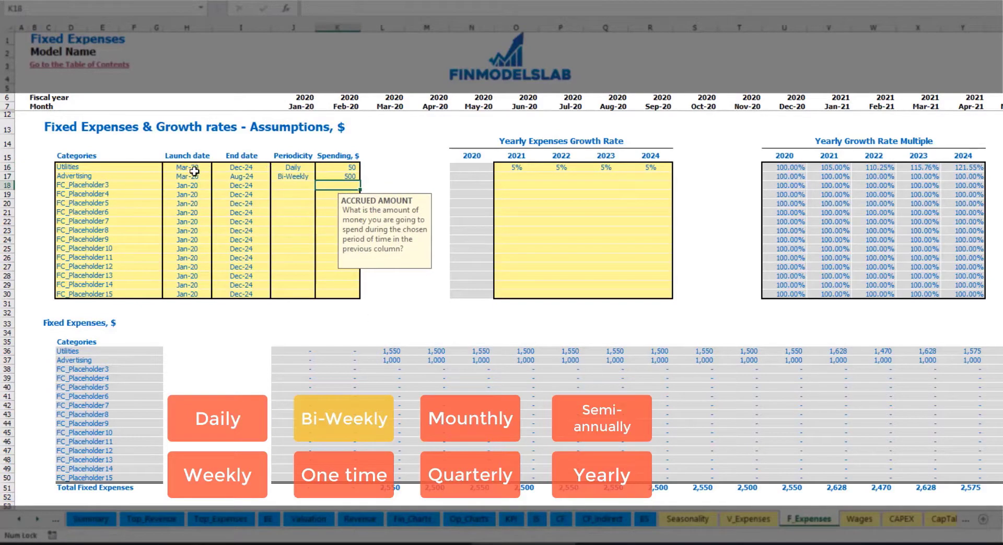
- Set the Advertising launch date to Jul-20
left_click(191, 172)
left_click(206, 177)
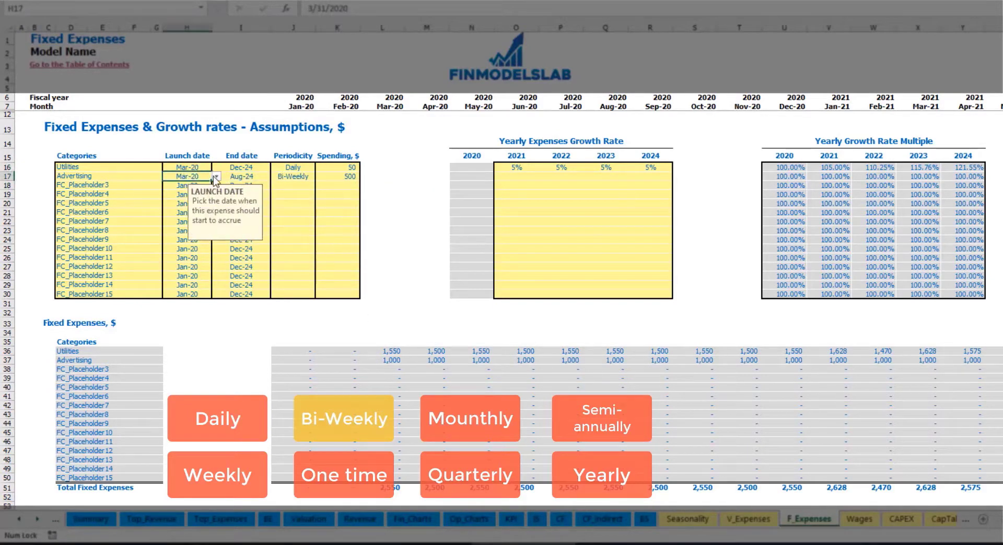
left_click(216, 176)
left_click(203, 220)
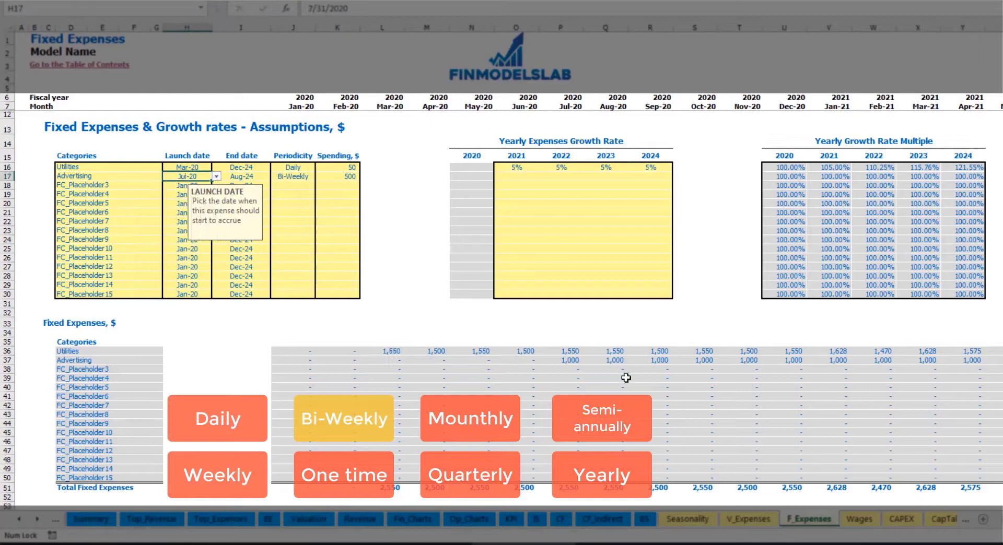
- Examine the calculated Advertising expenses month by month along the timeline, starting from Jul-20
left_click(568, 360)
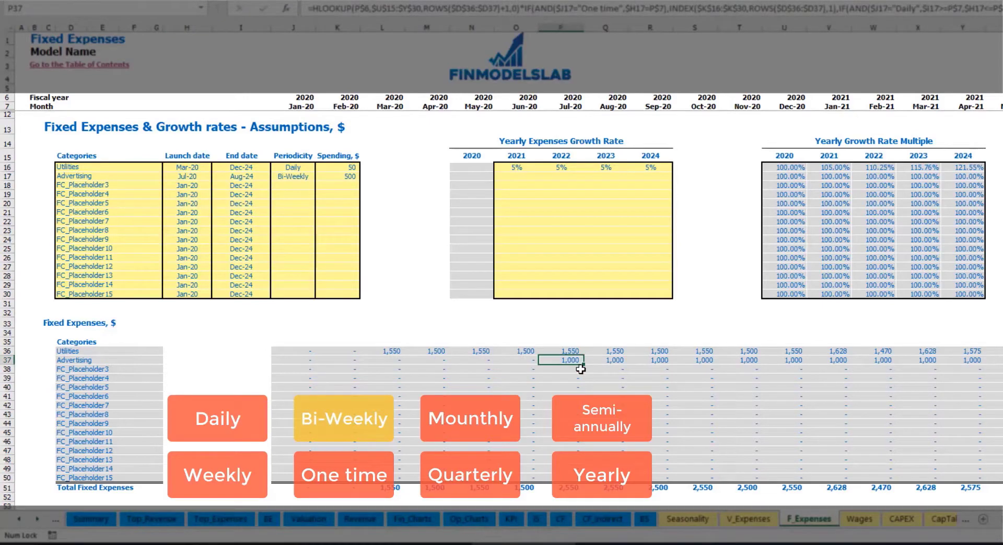
key("Right")
key("Right")
key("Right")
key("Right")
key("Right")
key("Right")
key("Right")
key("Right")
key("Right")
key("Right")
key("Right")
key("Right")
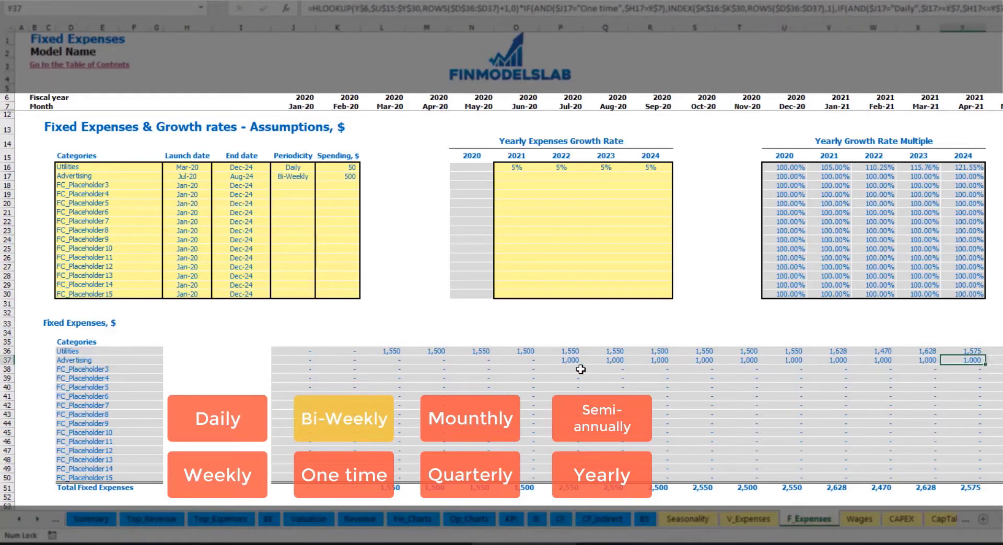
key("ctrl+Left")
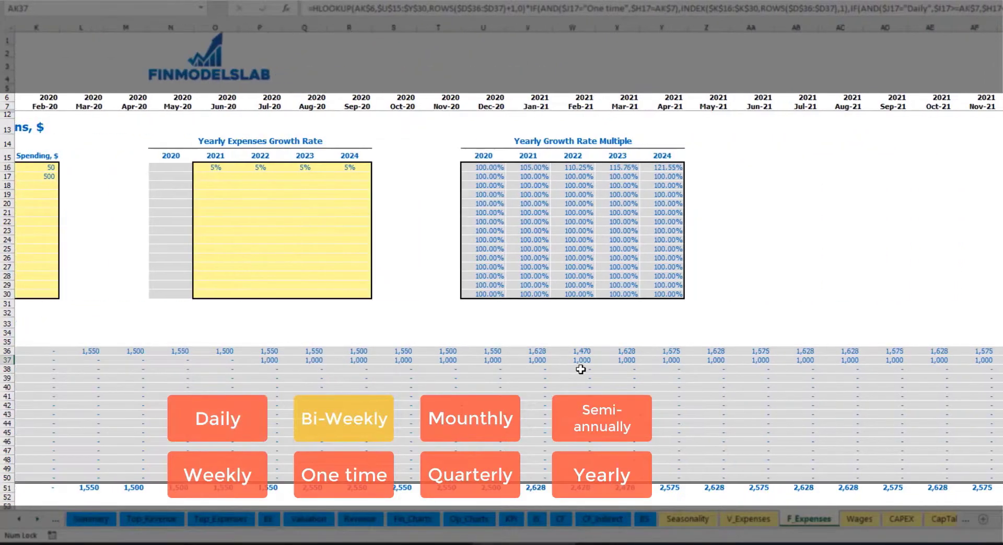
key("ctrl+Left")
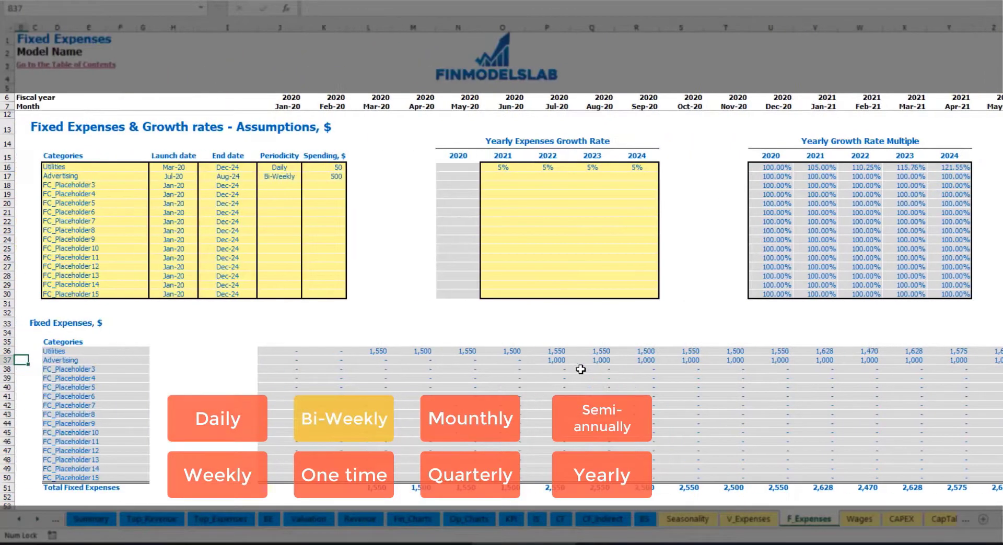
left_click(548, 361)
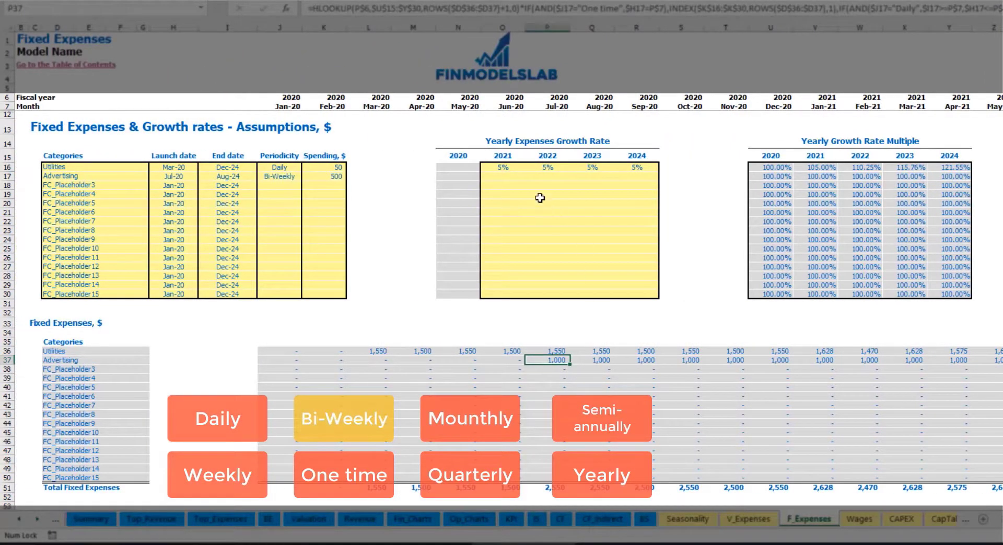
- Set the Advertising yearly expenses growth rate to 3% for each year from 2021 through 2024
left_click(501, 177)
type("3")
key("ctrl+Return")
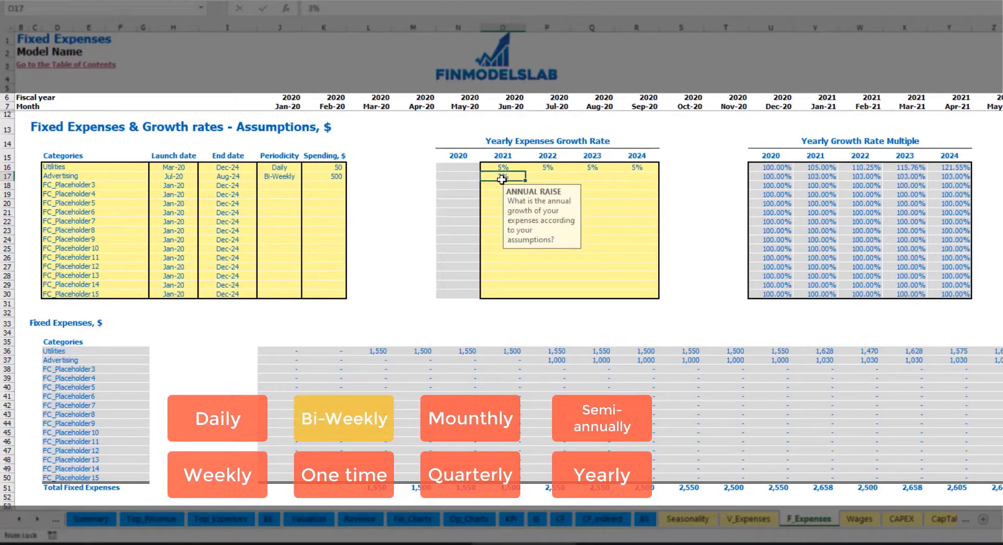
key("ctrl+c")
key("Right")
key("shift+Right")
key("shift+Right")
key("ctrl+v")
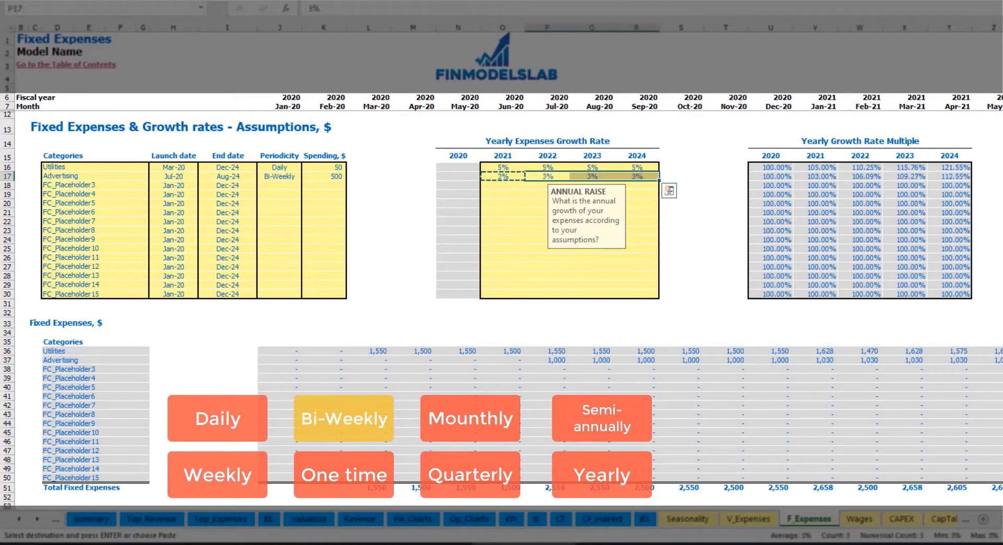
- Examine the Advertising expenses along the monthly timeline from 2021 into 2024 and check the category's end date
left_click(1002, 369)
left_click(966, 360)
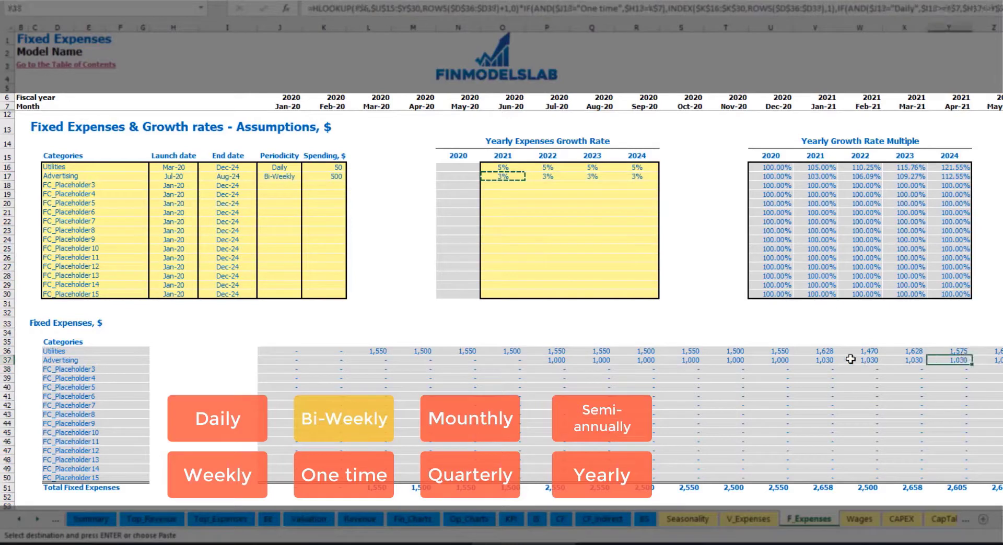
left_click(844, 360)
left_click(828, 359)
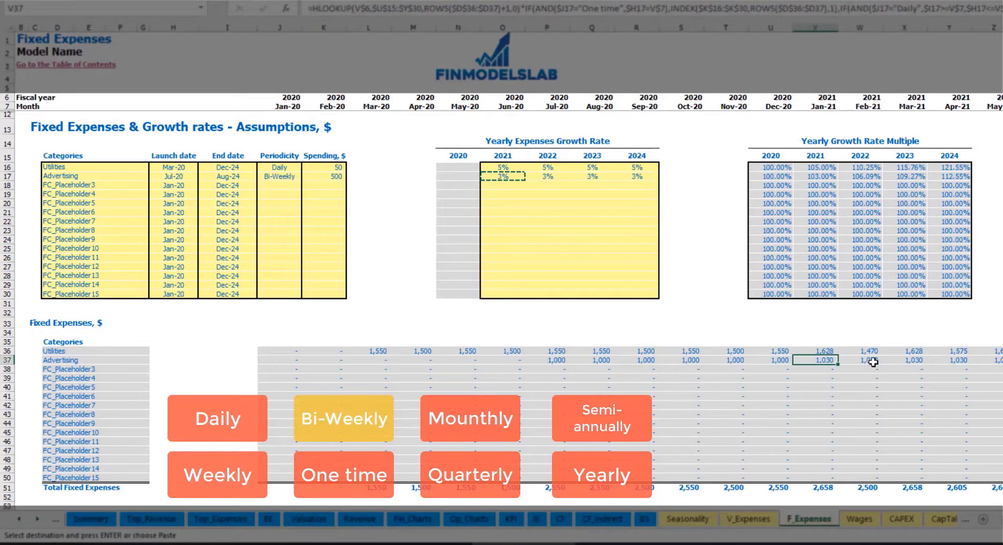
scroll(844, 360, "right", 13)
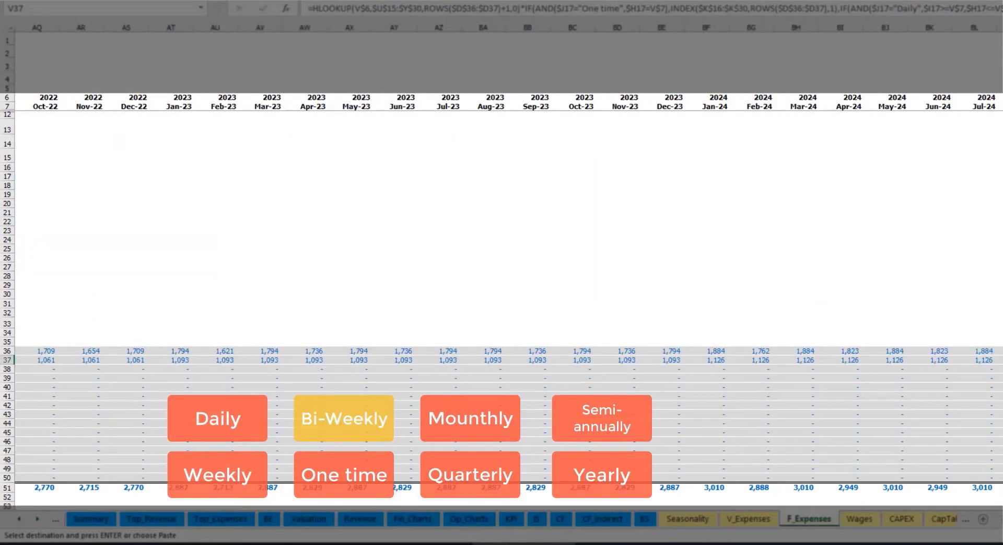
left_click(999, 28)
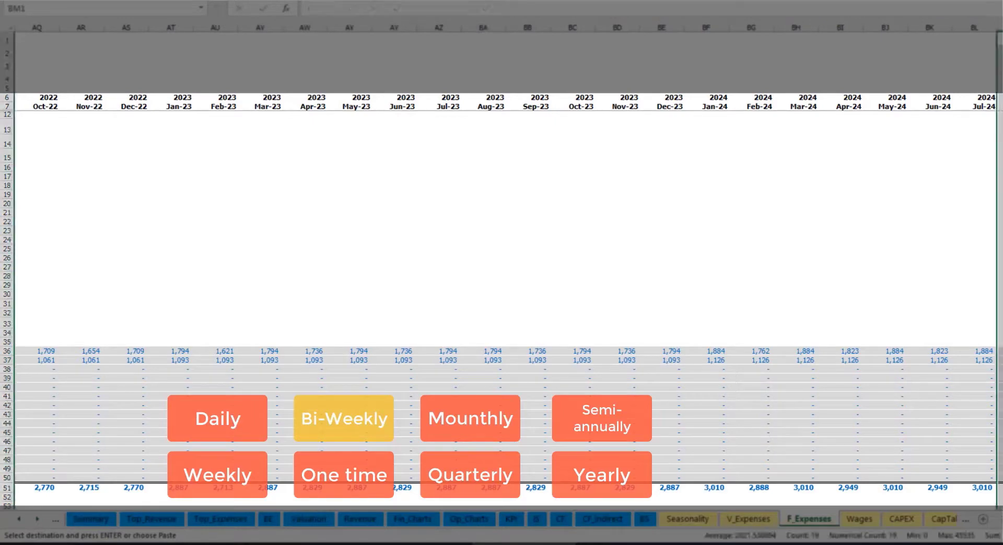
scroll(212, 233, "left", 13)
left_click(242, 176)
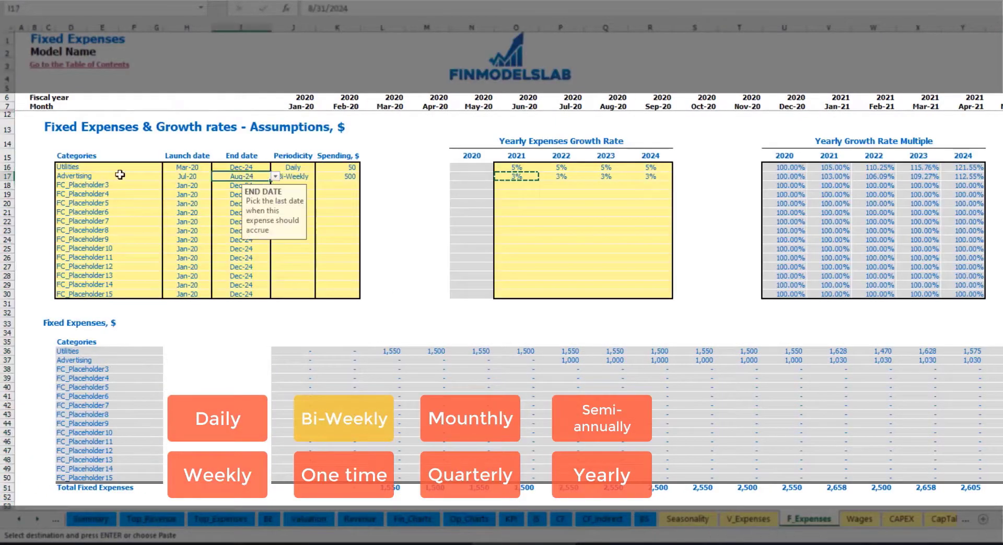
- Rename the third fixed expense category as Office Setup and set its periodicity to One time
left_click(88, 184)
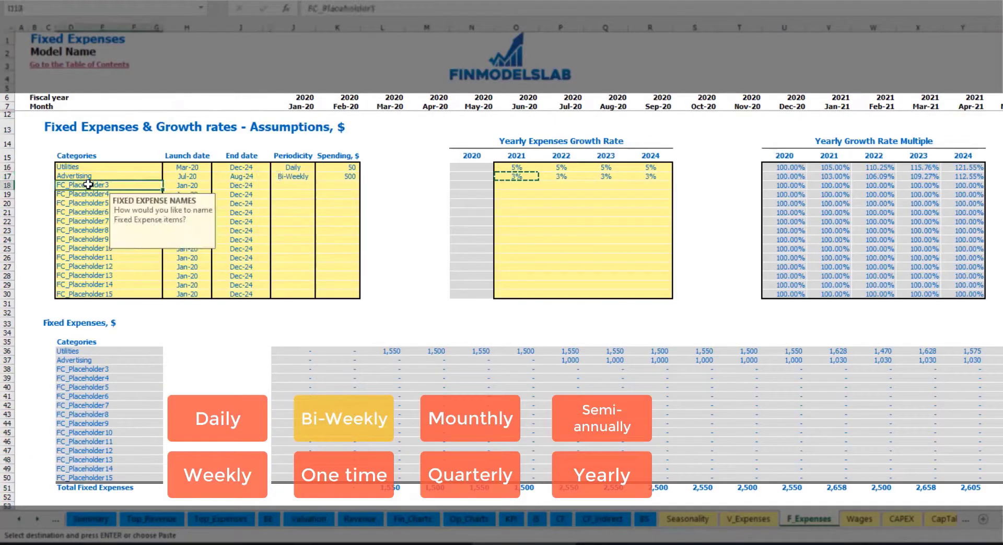
type("Se")
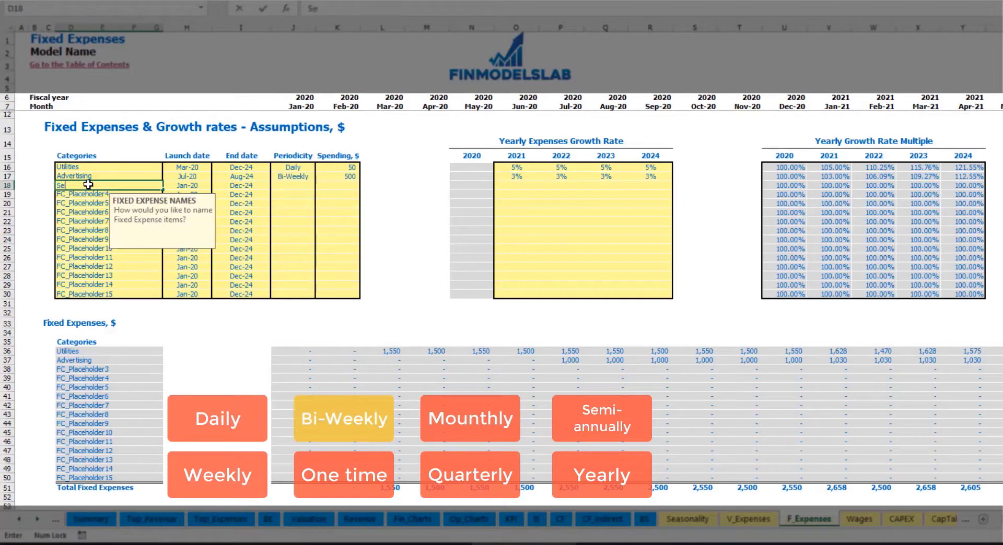
type("Office Setup")
key("Return")
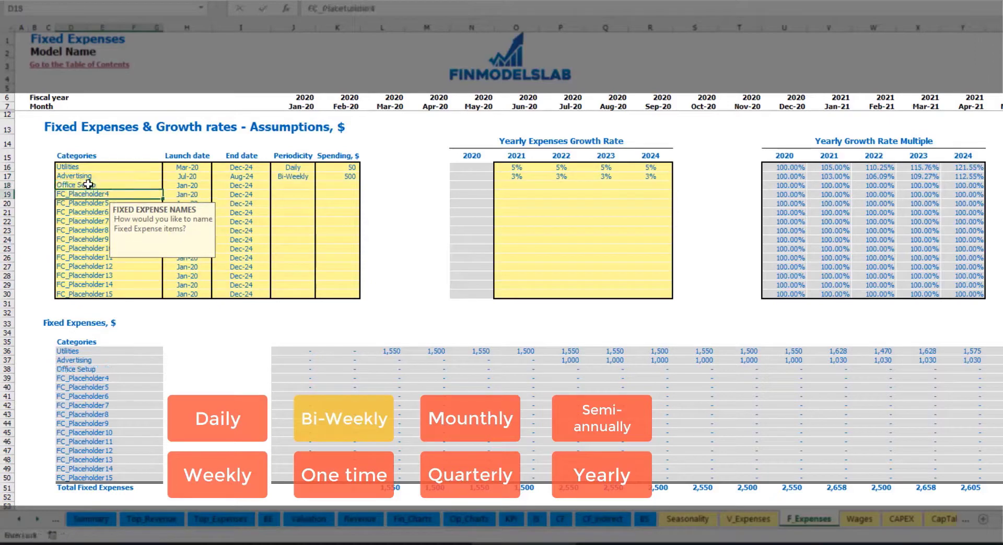
left_click(295, 187)
left_click(320, 185)
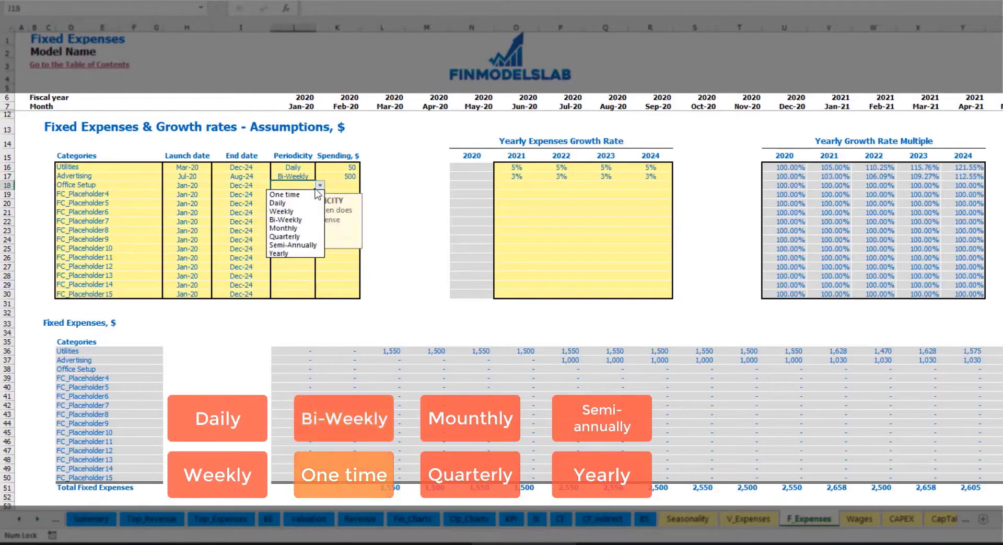
left_click(282, 193)
- Set the Office Setup launch date to Feb-20 with spending of 5000, and check its calculated expense for that month
left_click(201, 185)
left_click(216, 186)
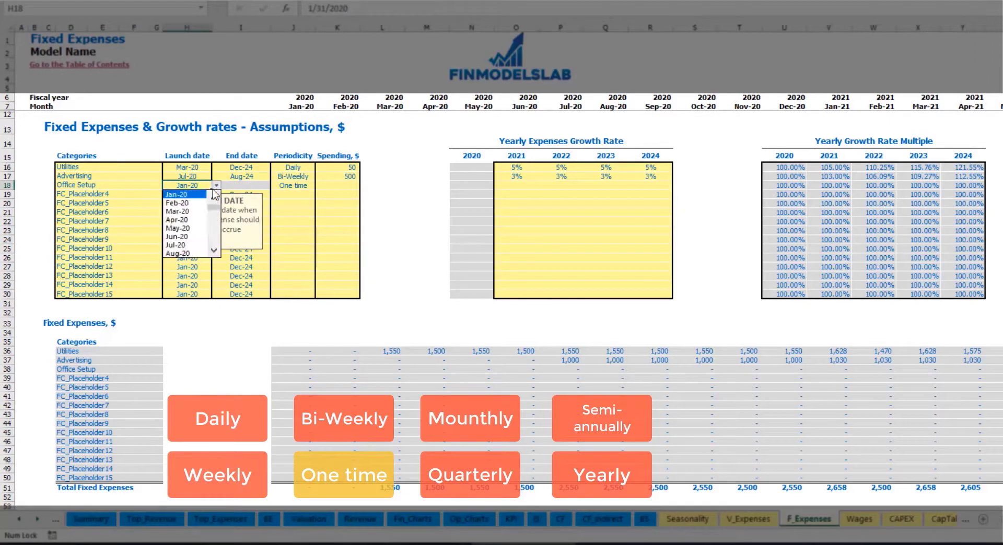
left_click(185, 203)
left_click(329, 186)
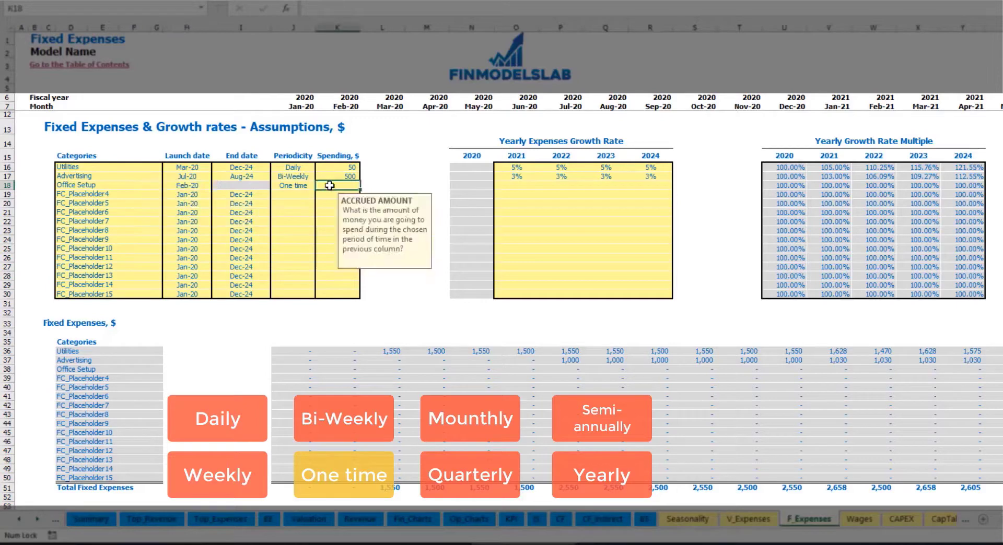
type("5000")
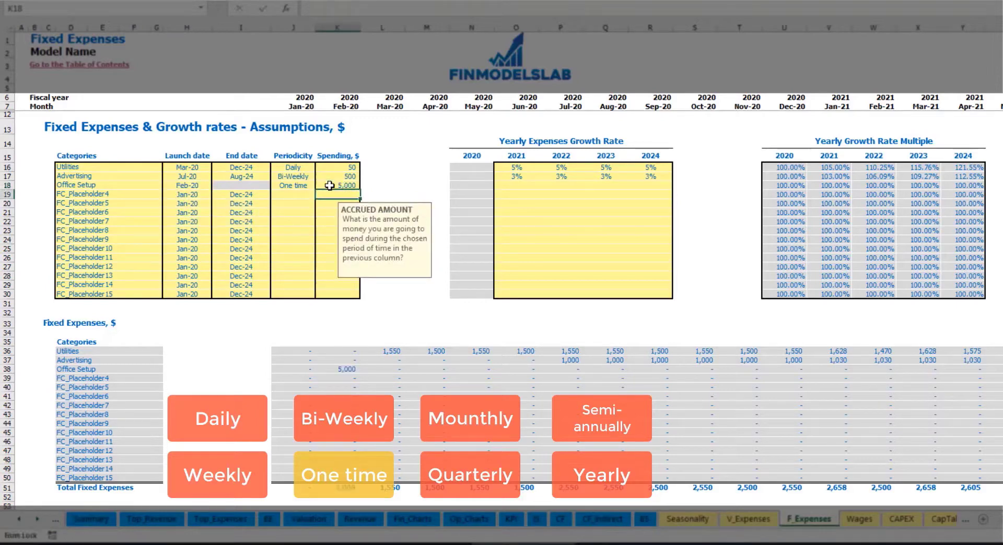
left_click_drag(517, 186, 651, 183)
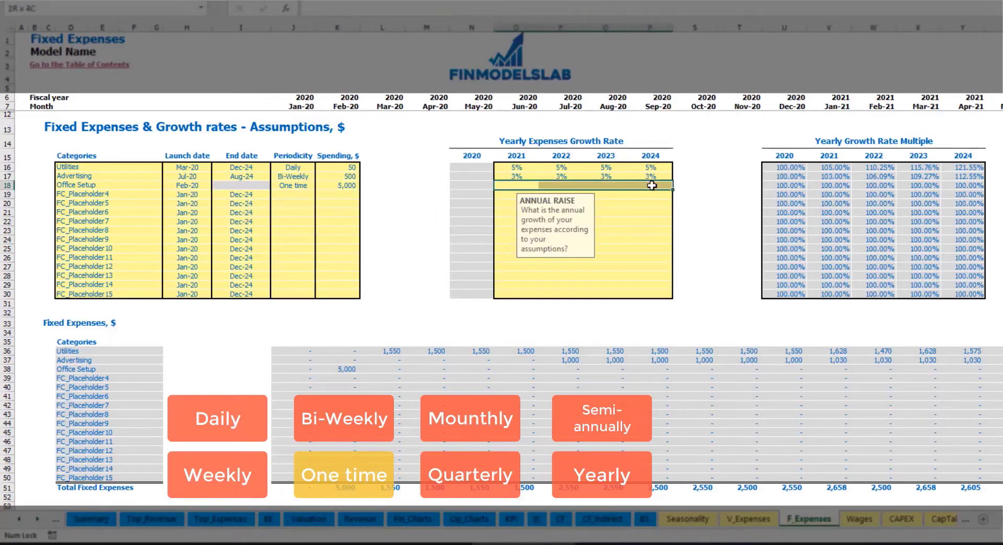
left_click(344, 369)
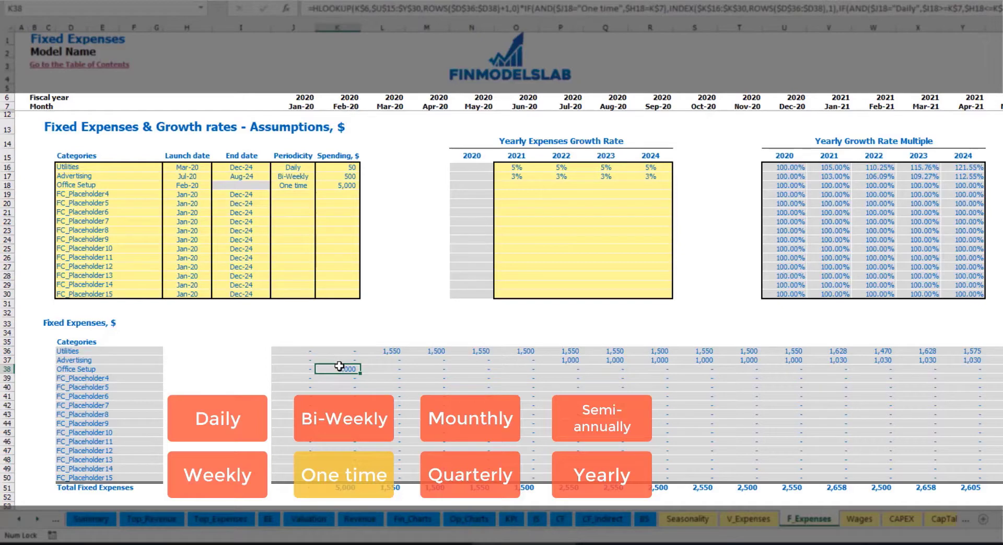
- Rename the fourth fixed expense category as Insurance
left_click(138, 196)
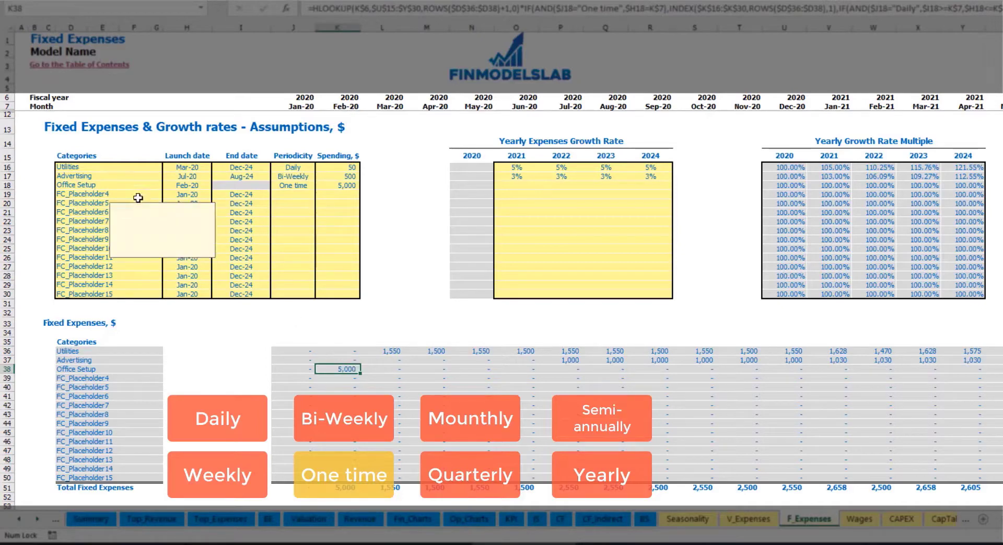
type("Insurance")
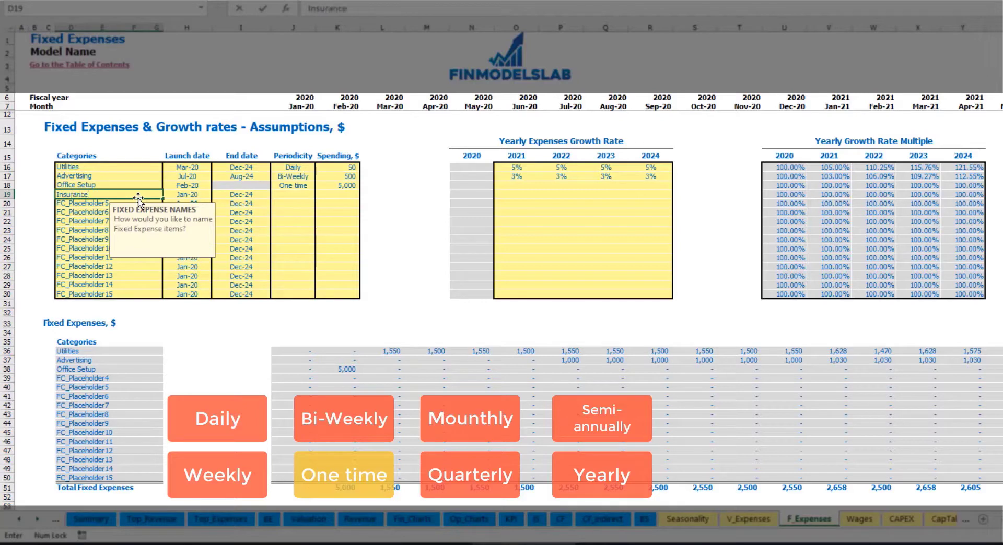
key("Return")
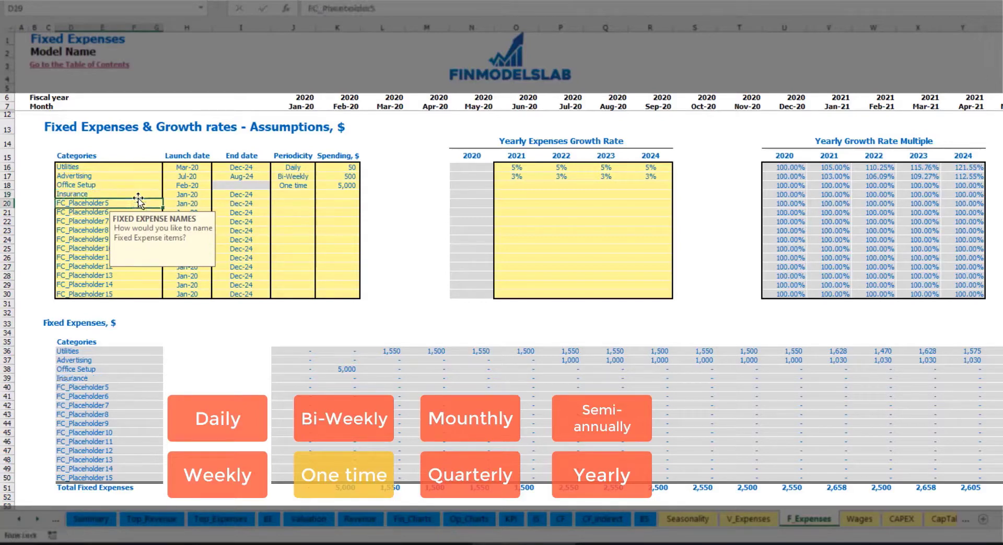
- Set the Insurance periodicity to Monthly with spending of 1000
left_click(187, 195)
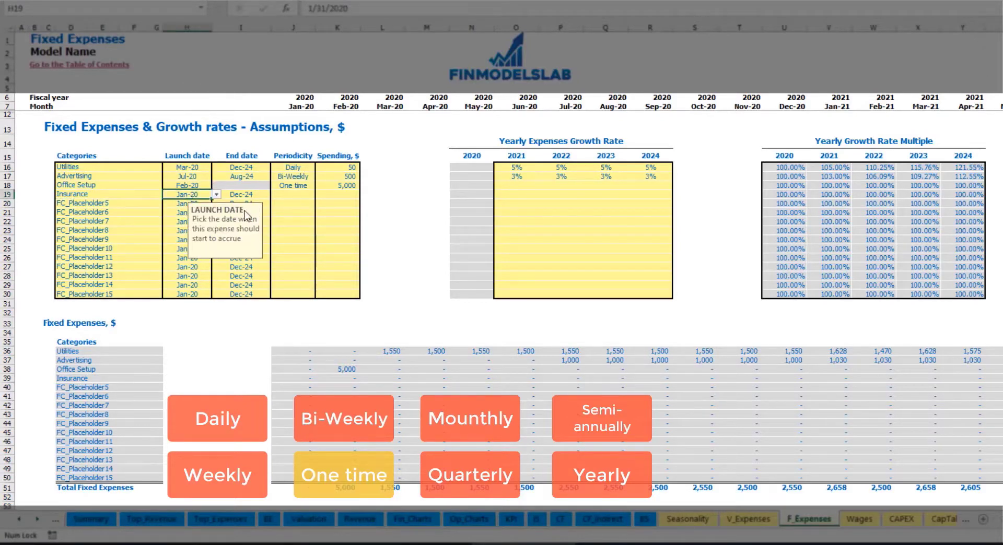
left_click(251, 195)
left_click(300, 195)
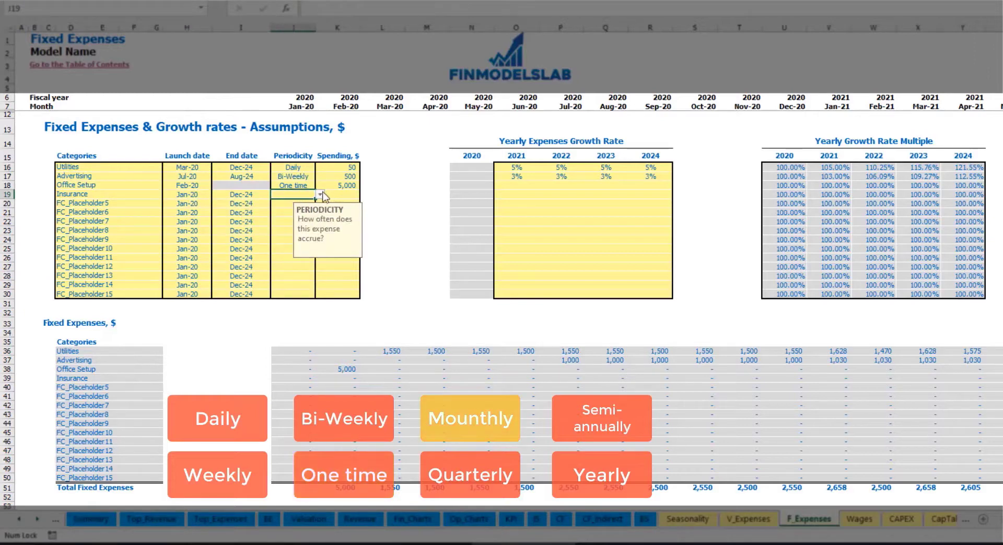
left_click(319, 195)
left_click(283, 237)
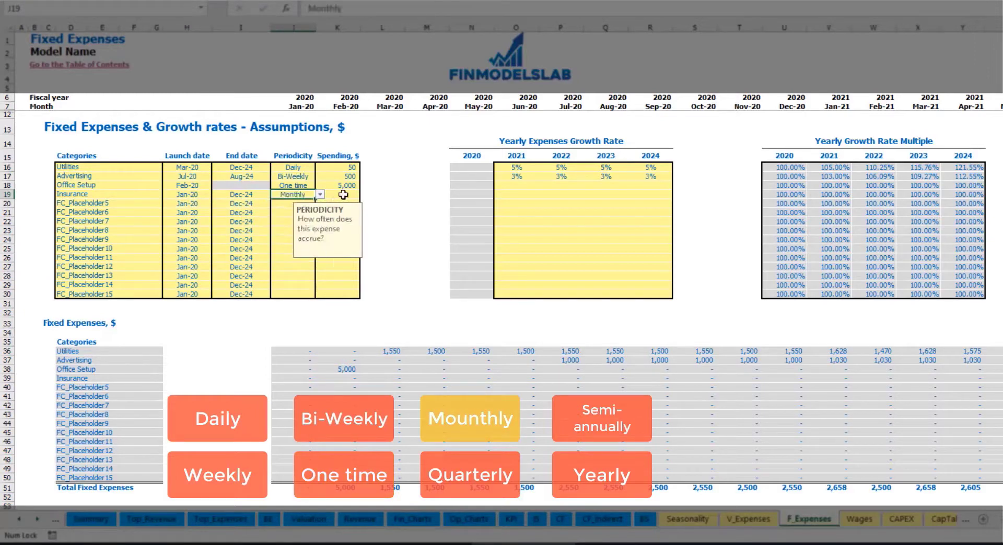
left_click(343, 194)
type("1,0")
type("00")
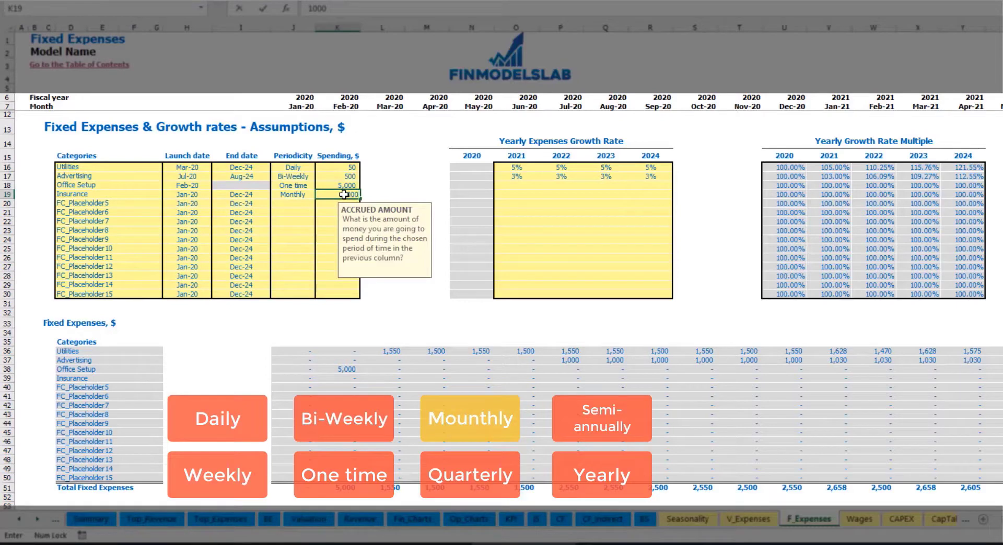
- Set the Insurance yearly expenses growth rates to 5% for 2021, 3% for 2022, 2% for 2023 and 1% for 2024
left_click(512, 195)
type("5")
key("Return")
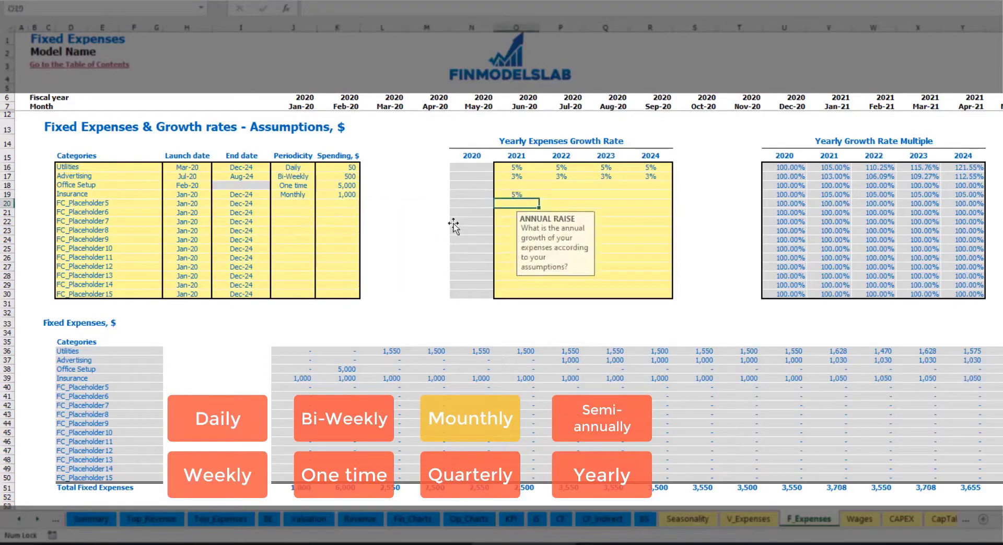
key("Up")
key("Right")
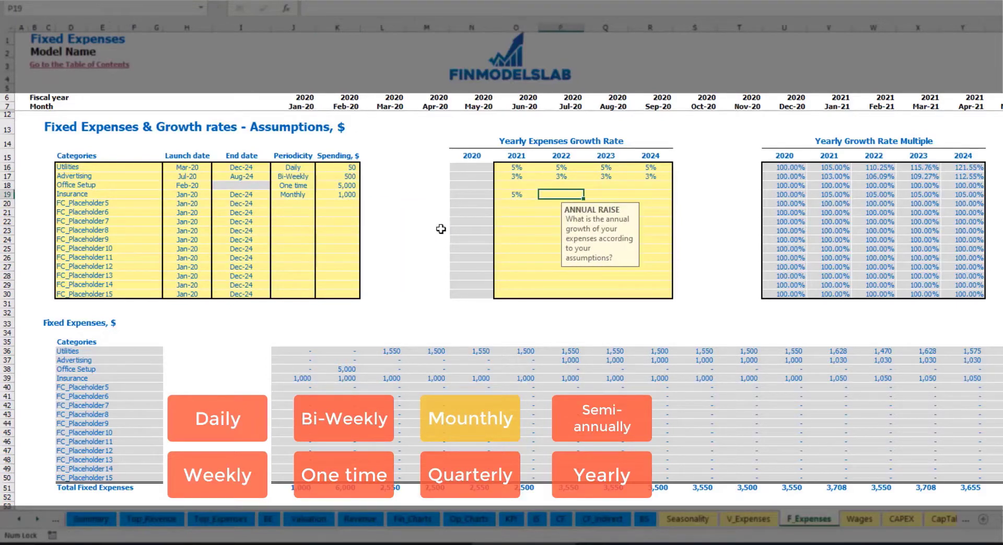
type("5")
key("Right")
type("2")
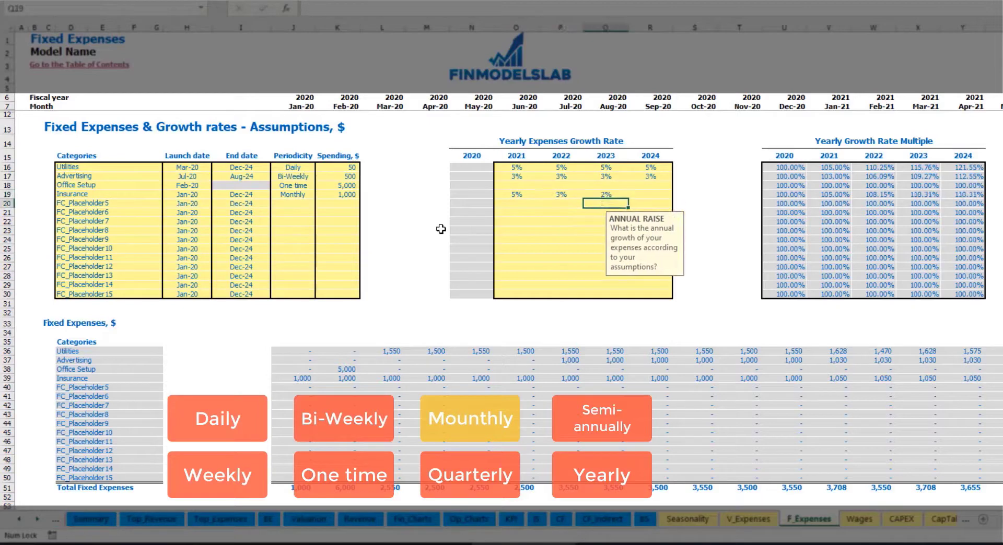
key("Right")
type("1")
key("Return")
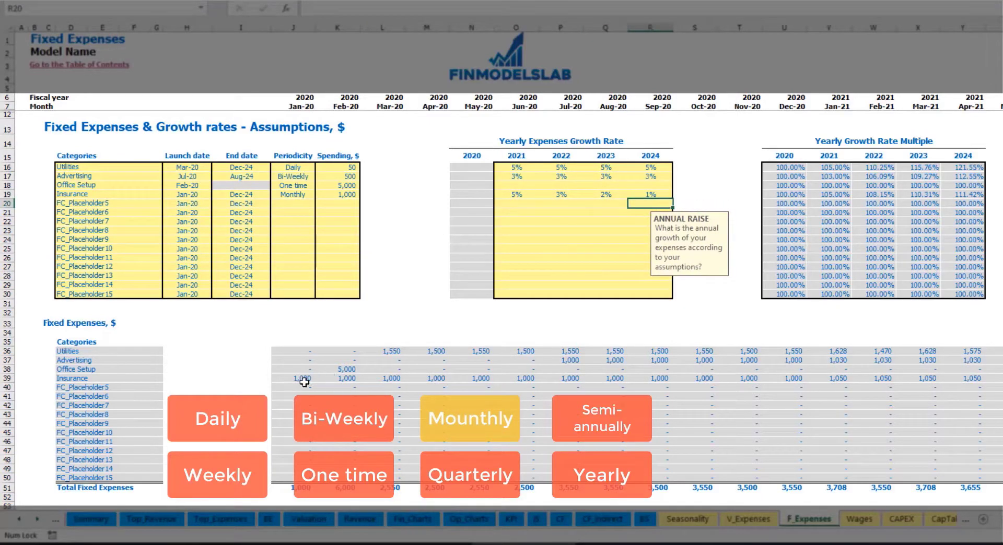
- Examine the calculated monthly Insurance expenses from Jan-20 through 2021
left_click_drag(303, 381, 813, 380)
left_click(813, 380)
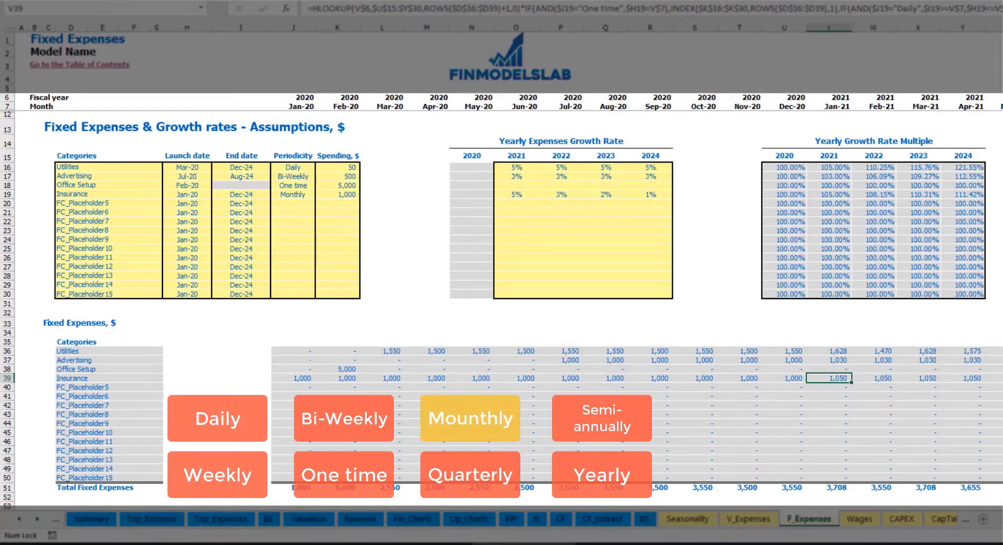
scroll(501, 261, "right", 4)
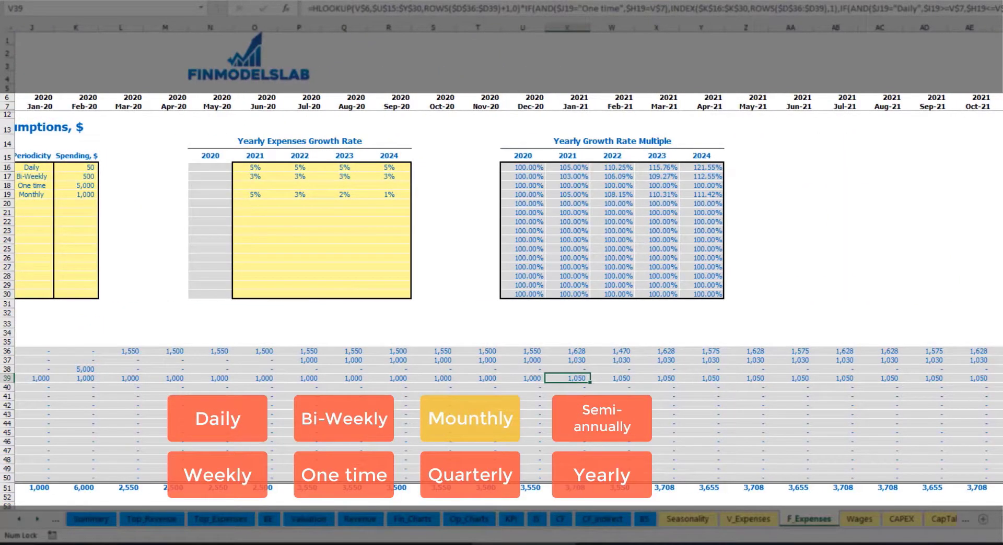
left_click(1002, 28)
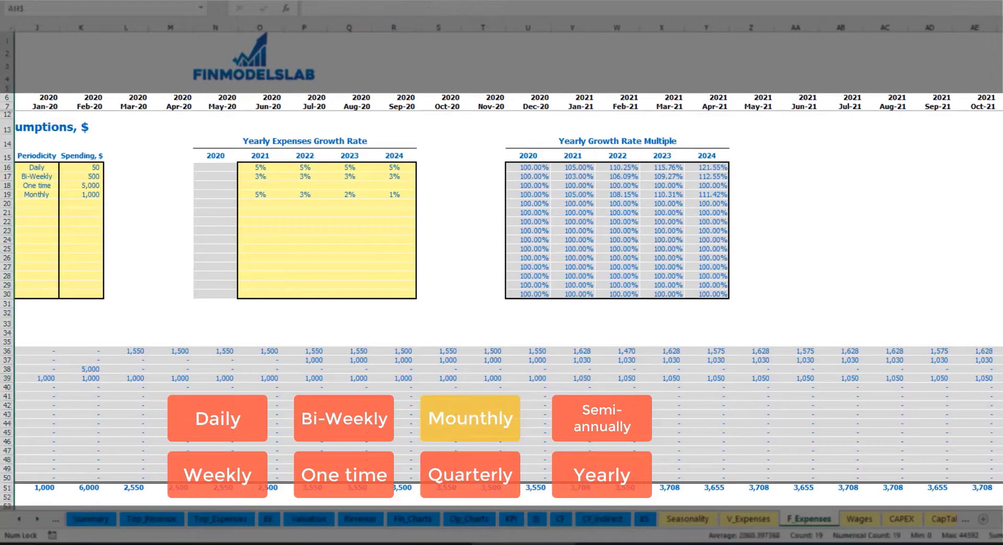
left_click(1002, 379)
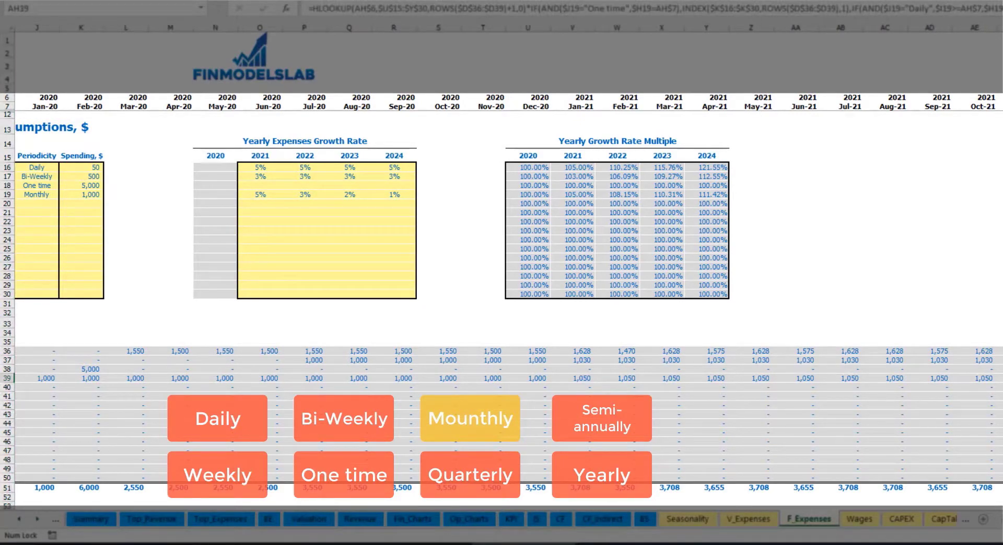
- Change the Insurance periodicity to Quarterly and check in which months of 2020 the expense accrues
scroll(477, 331, "left", 5)
left_click(304, 195)
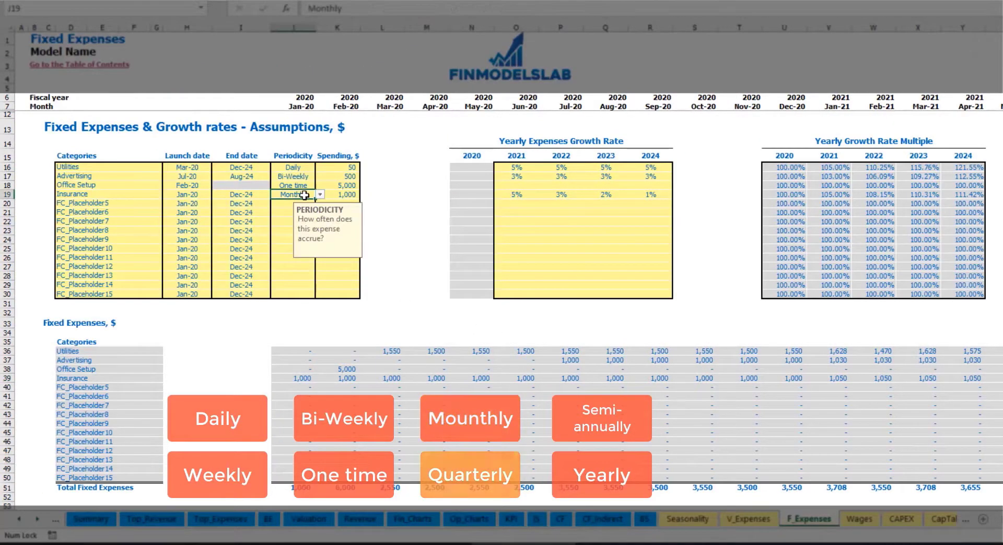
left_click(319, 195)
left_click(318, 247)
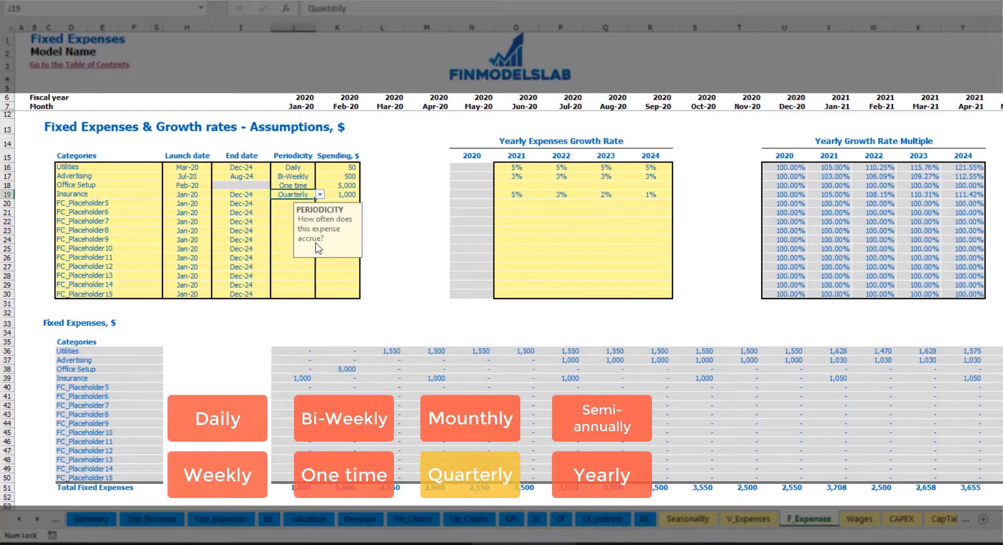
left_click(290, 380)
left_click(432, 374)
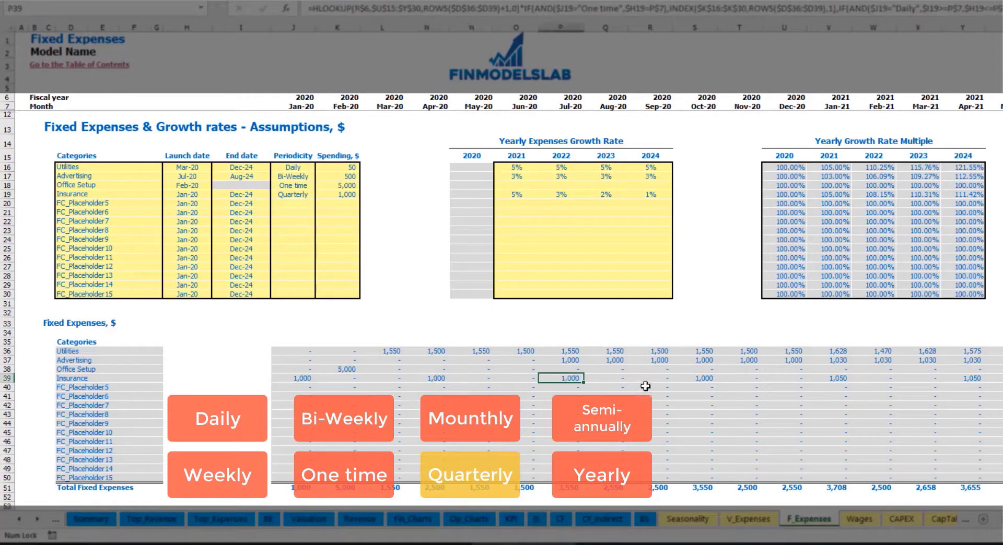
- Set the Insurance launch date to Feb-20 and check the months in which the quarterly expense accrues
left_click(202, 193)
left_click(215, 195)
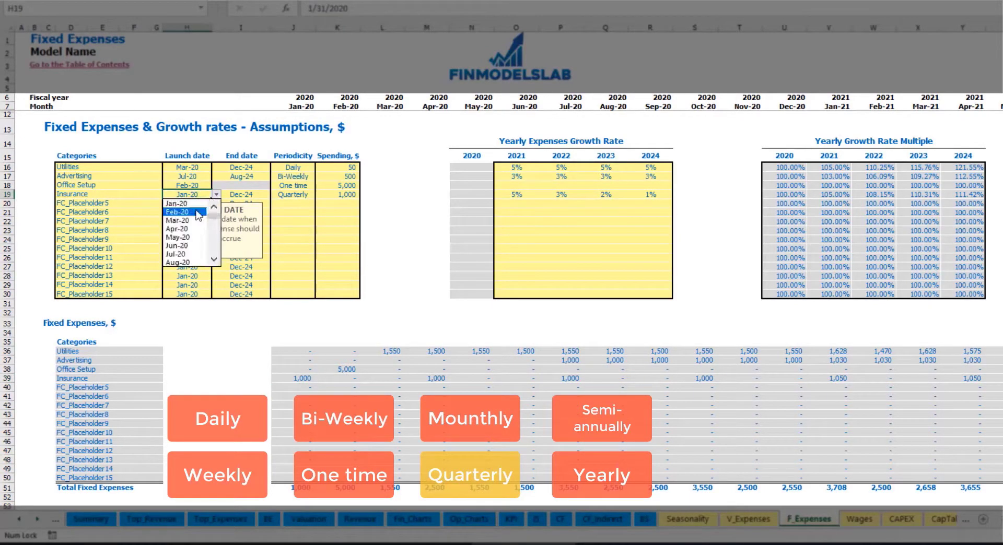
left_click(193, 212)
left_click(347, 377)
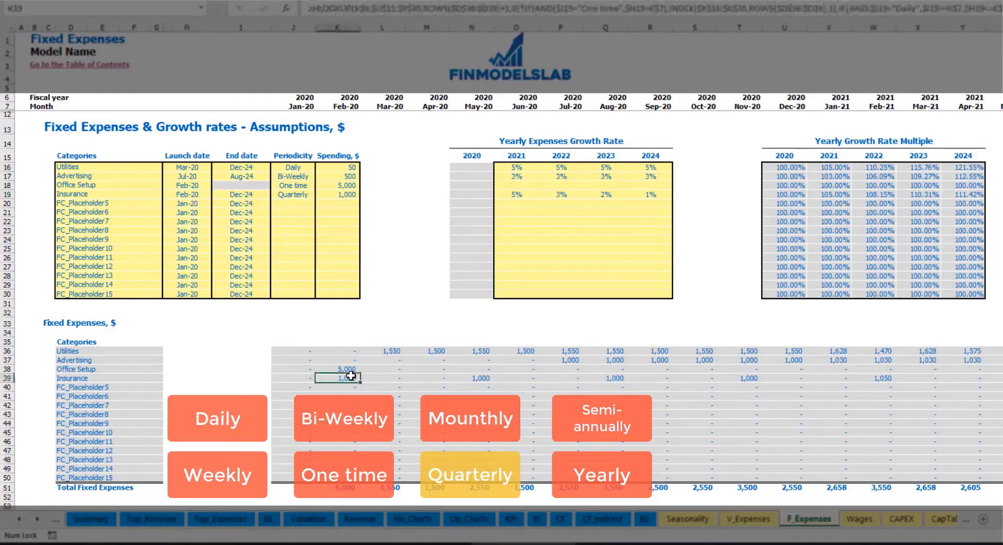
left_click(481, 378)
left_click(616, 377)
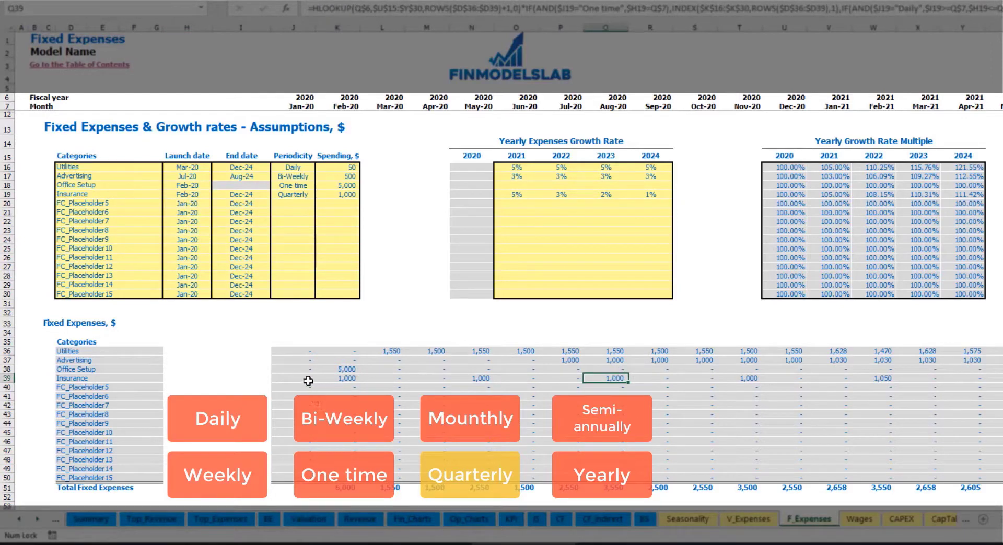
- Set the Insurance periodicity to Semi-Annually and check in which months of 2020 and early 2021 the expense accrues
left_click(342, 379)
left_click(481, 378)
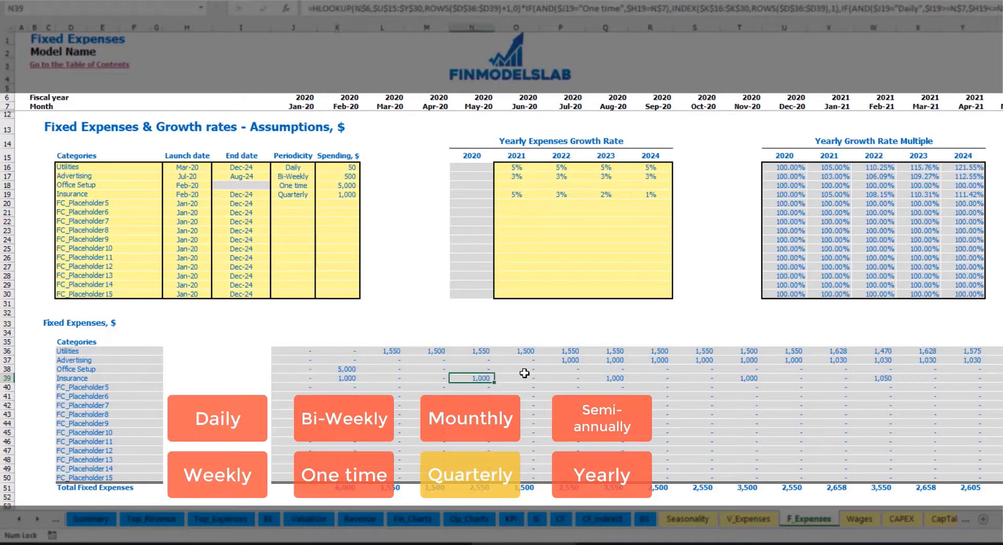
left_click(306, 195)
left_click(320, 194)
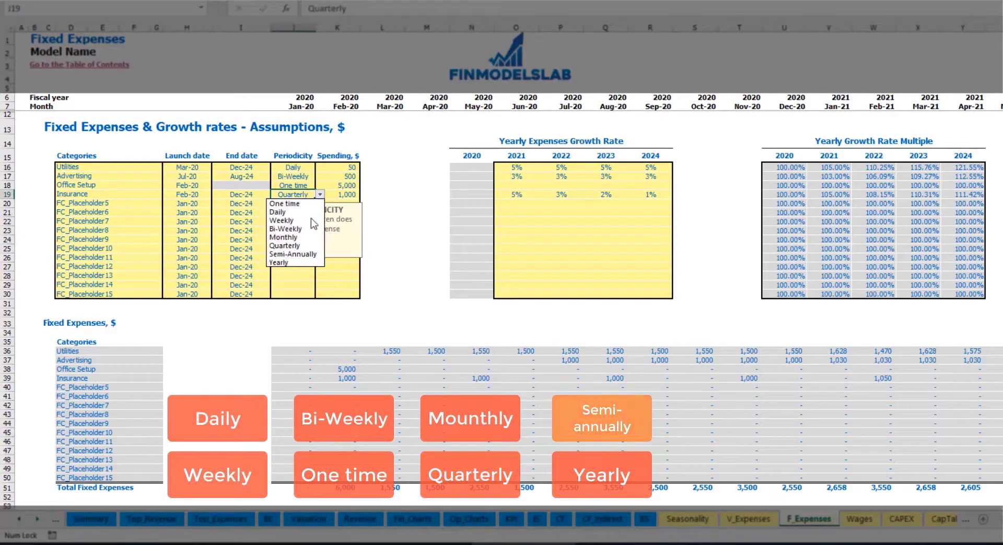
left_click(308, 255)
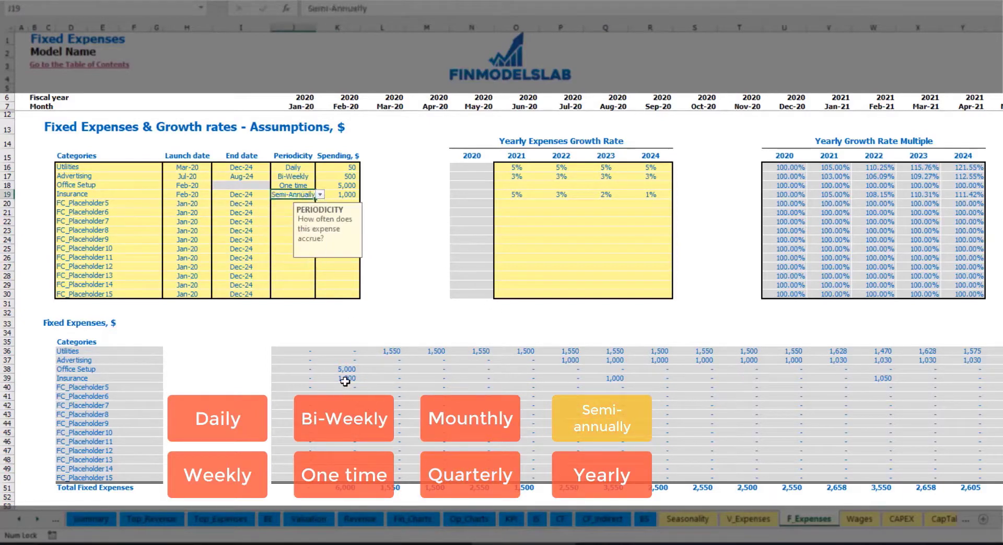
left_click(345, 379)
left_click_drag(345, 378, 833, 378)
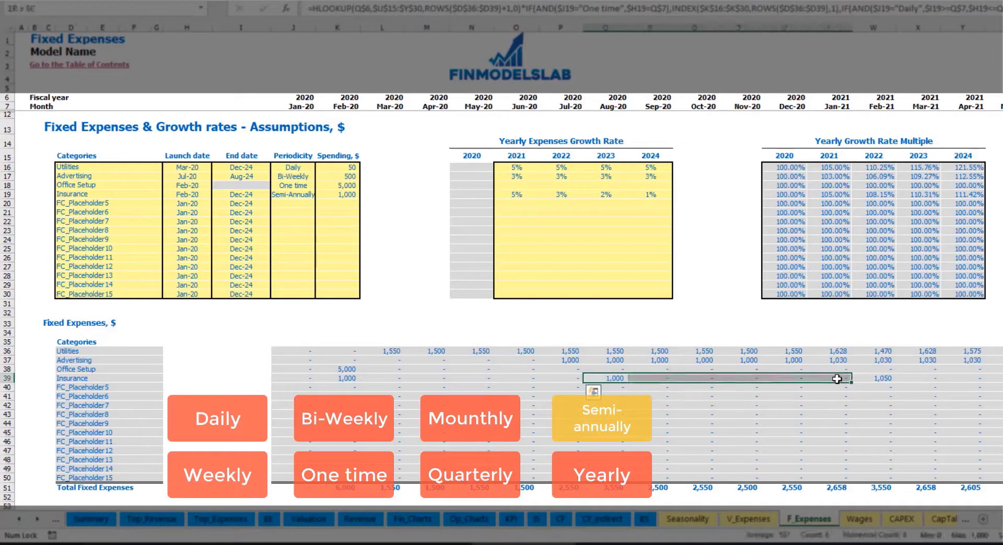
left_click(872, 386)
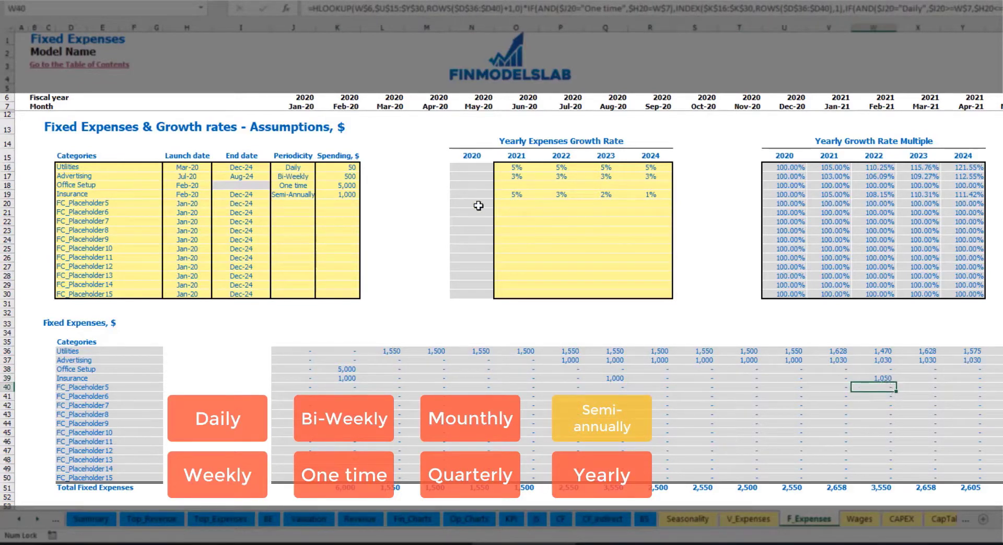
- Change the Insurance periodicity to Yearly and check the accrual months against its launch and end dates
left_click(303, 194)
left_click(319, 194)
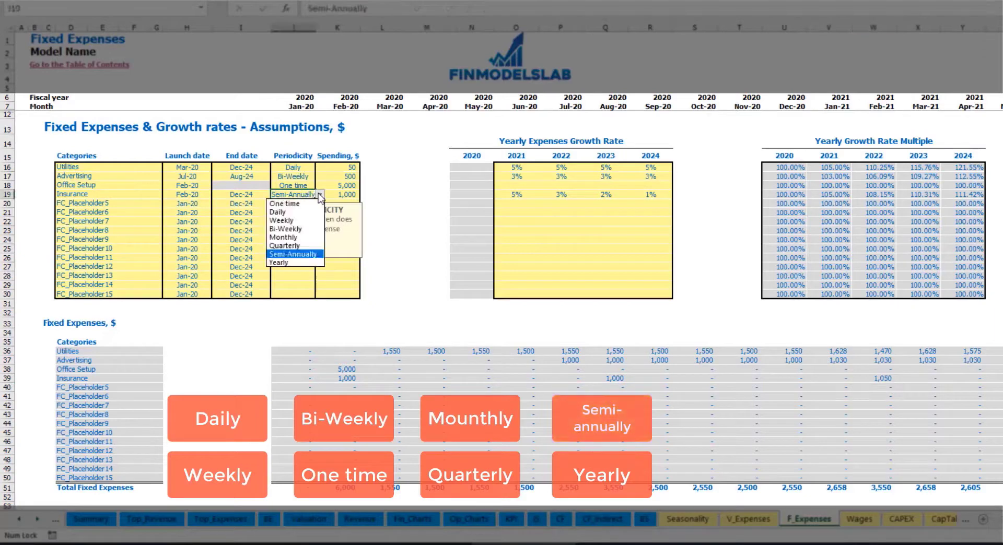
left_click(286, 264)
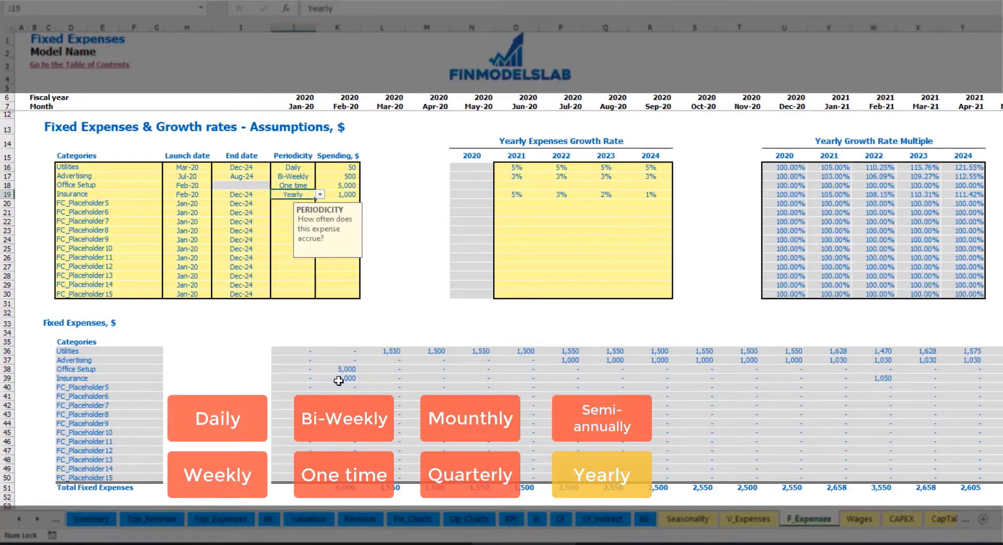
left_click_drag(340, 380, 1001, 378)
left_click(195, 195)
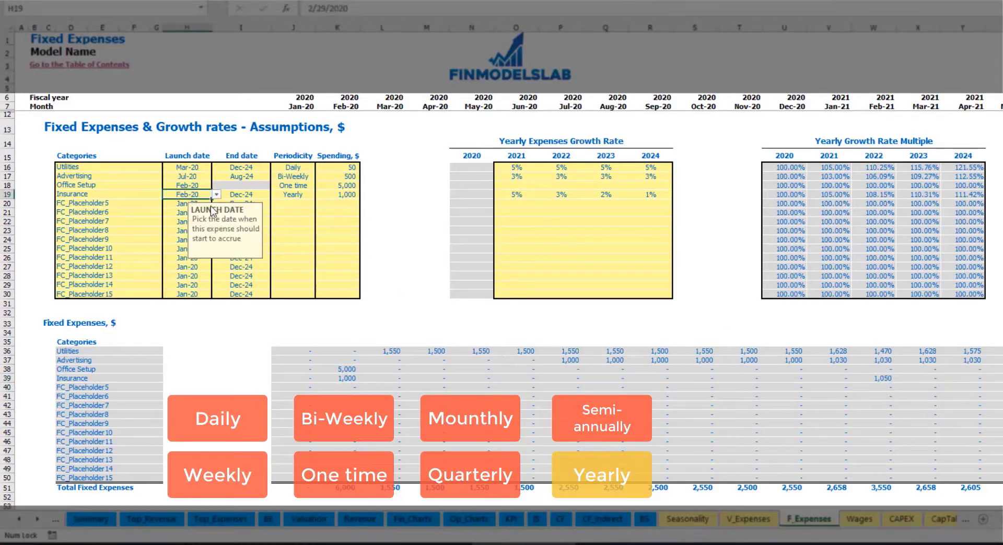
left_click(240, 192)
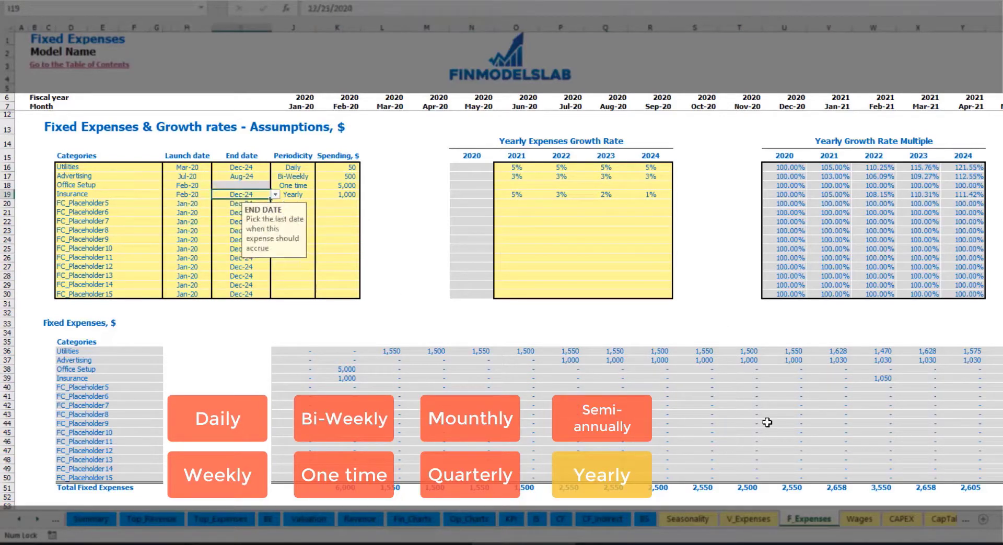
left_click(702, 295)
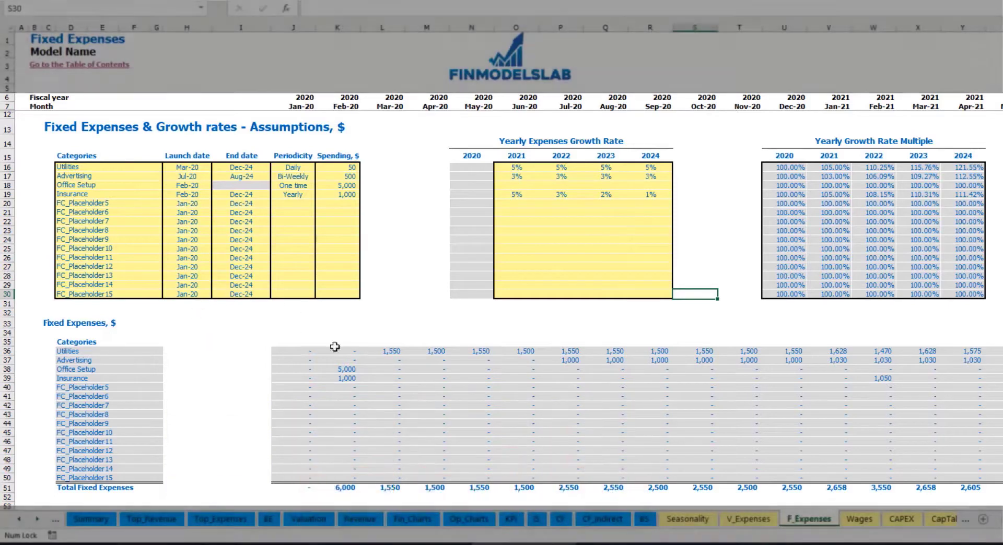
- Review the monthly fixed expenses and compare them with the expanded Fixed Expenses categories in the income statement
left_click_drag(291, 350, 922, 478)
left_click(535, 519)
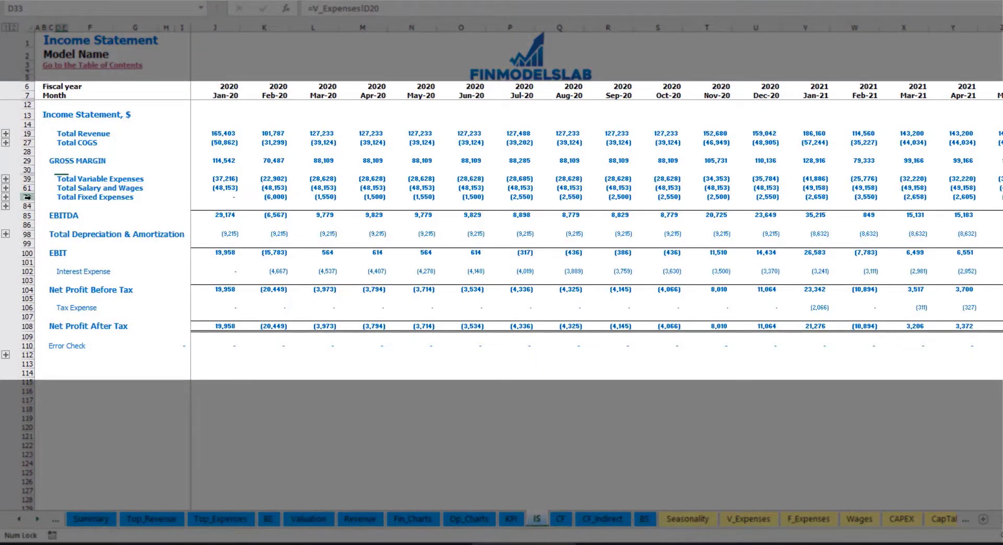
left_click(58, 198)
left_click(6, 198)
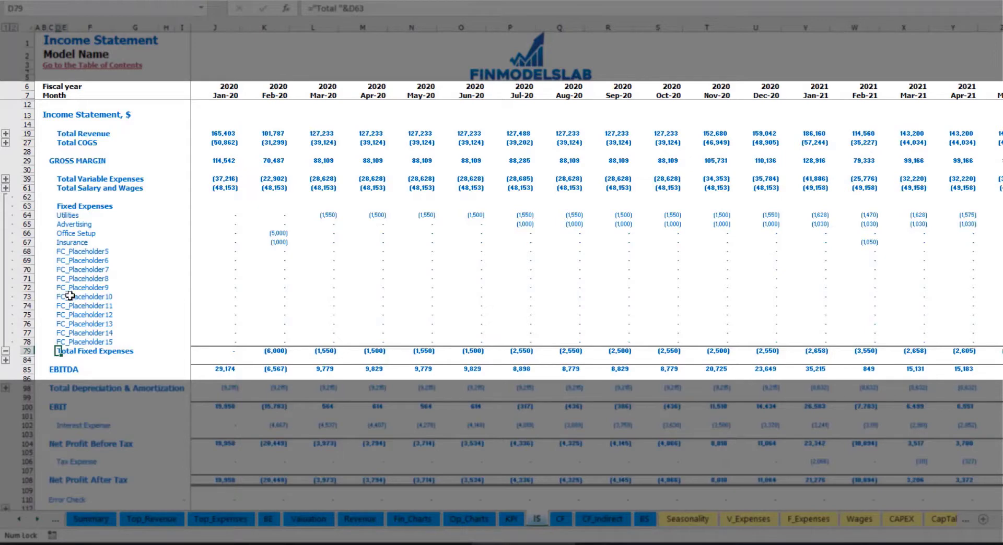
left_click_drag(27, 215, 66, 342)
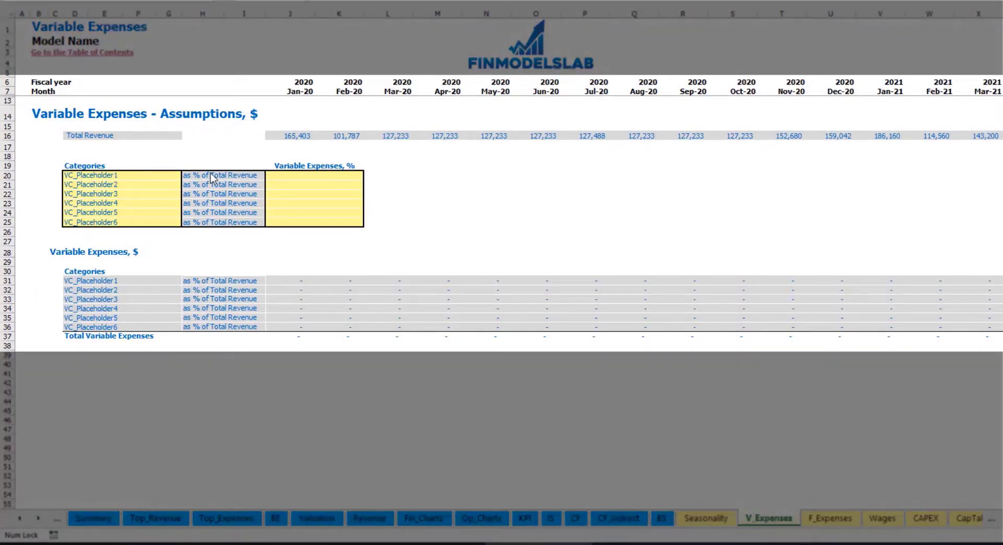
- On the Variable Expenses sheet, name the first category Bank fees and set it to 2.5% of total revenue
left_click(109, 176)
type("Bank fees")
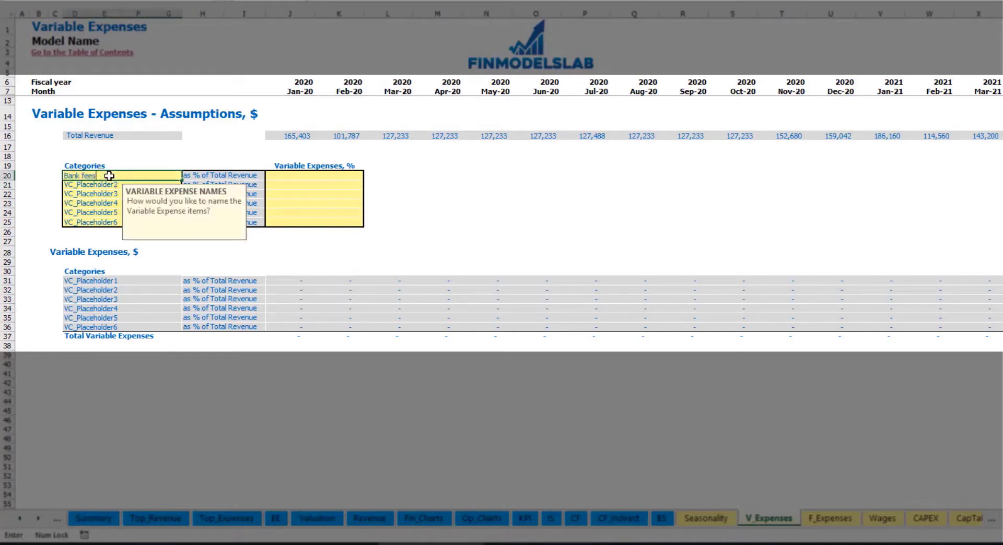
key("Return")
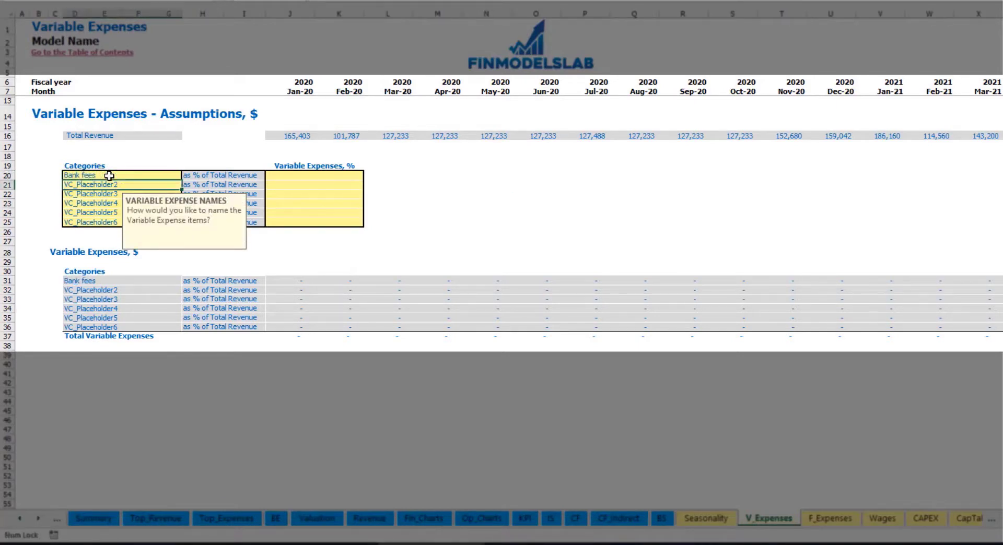
left_click(296, 175)
type("2.5")
key("Return")
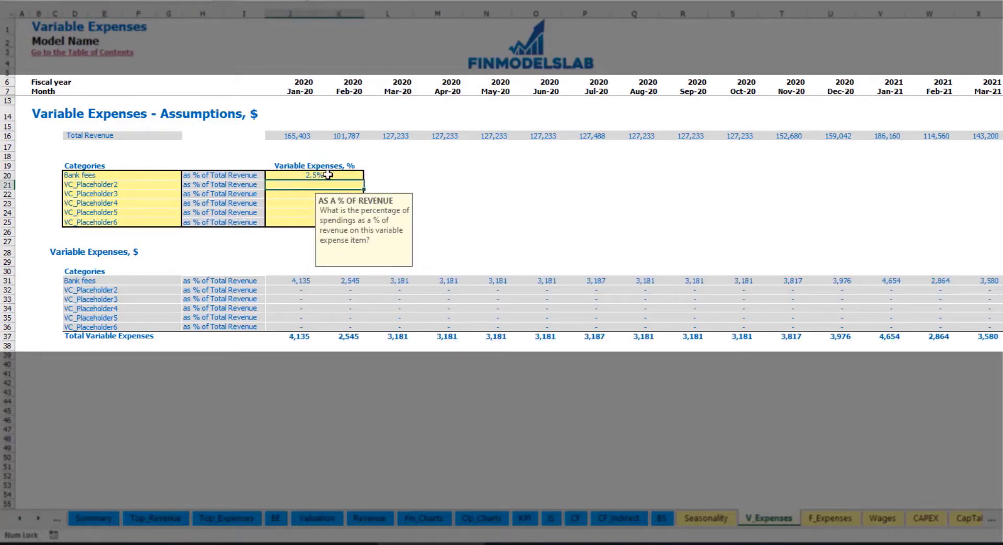
- Examine the monthly Total Revenue row across the years and the Bank fees calculated from it
left_click_drag(292, 136, 781, 139)
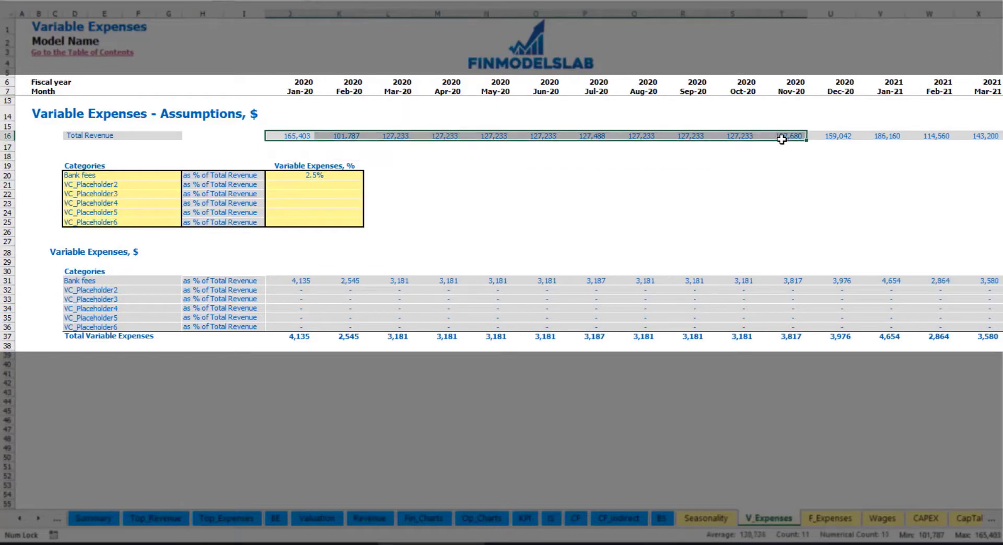
scroll(509, 209, "right", 15)
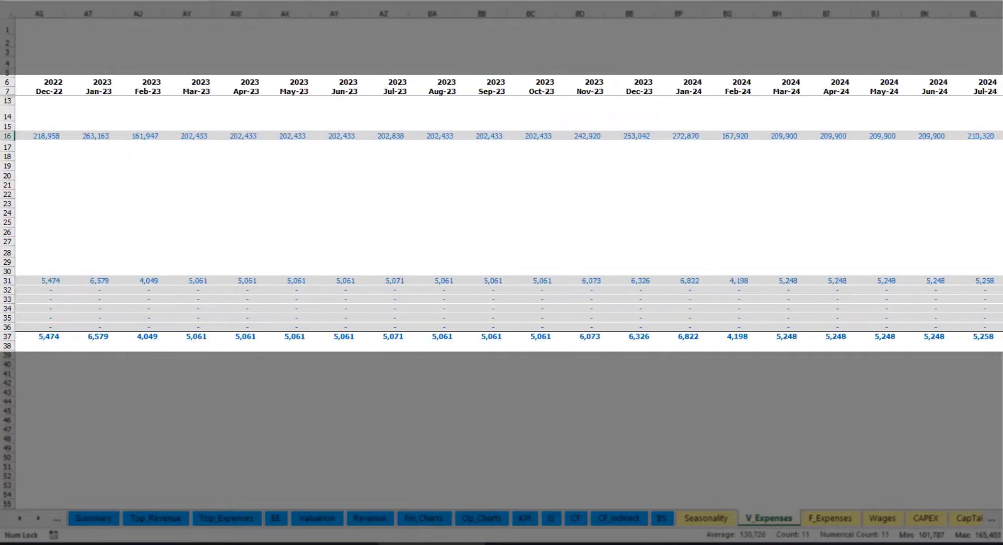
scroll(937, 469, "left", 15)
left_click(310, 280)
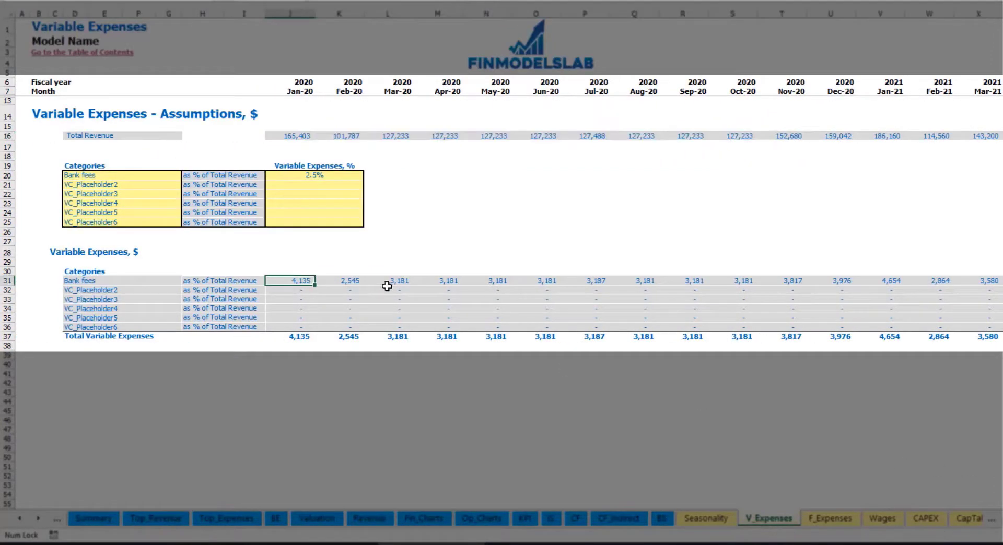
left_click(387, 282)
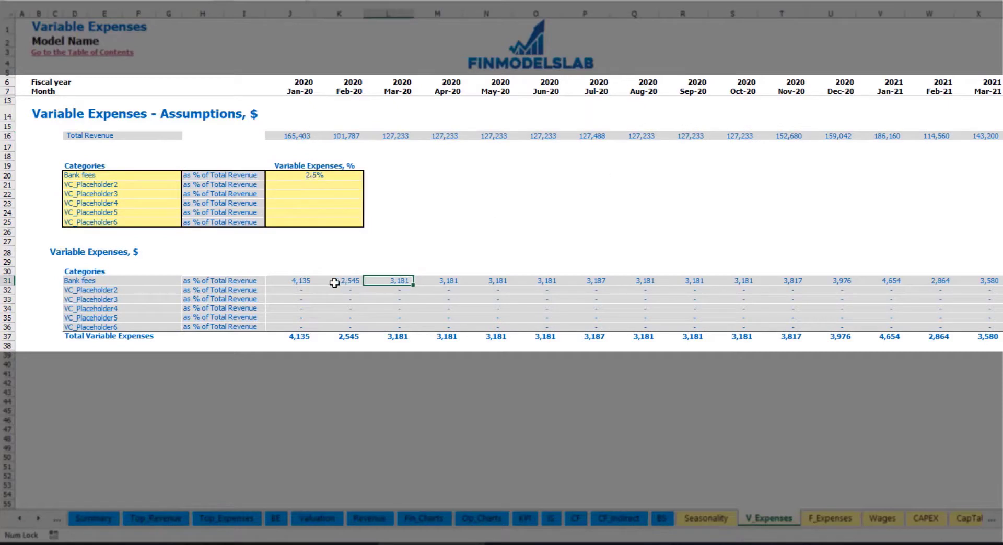
- Name the second variable expense category Other Var Exp and set it to 5% of total revenue
left_click(126, 186)
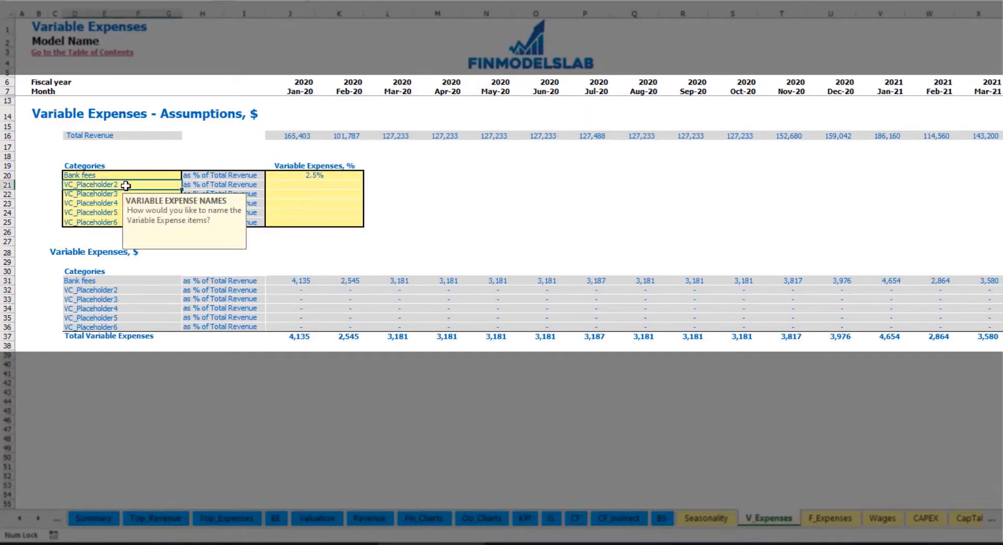
type("Other Var Exp")
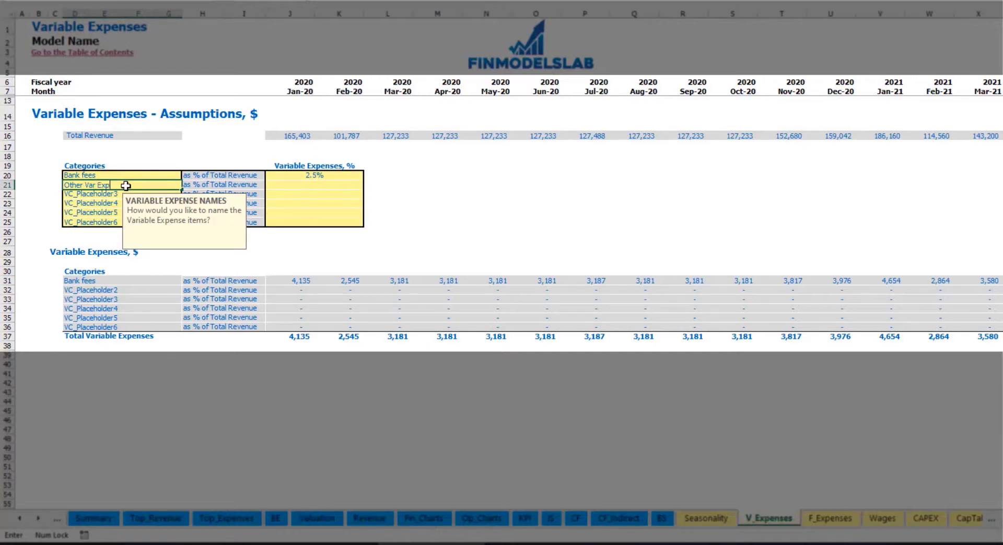
key("Return")
left_click(304, 183)
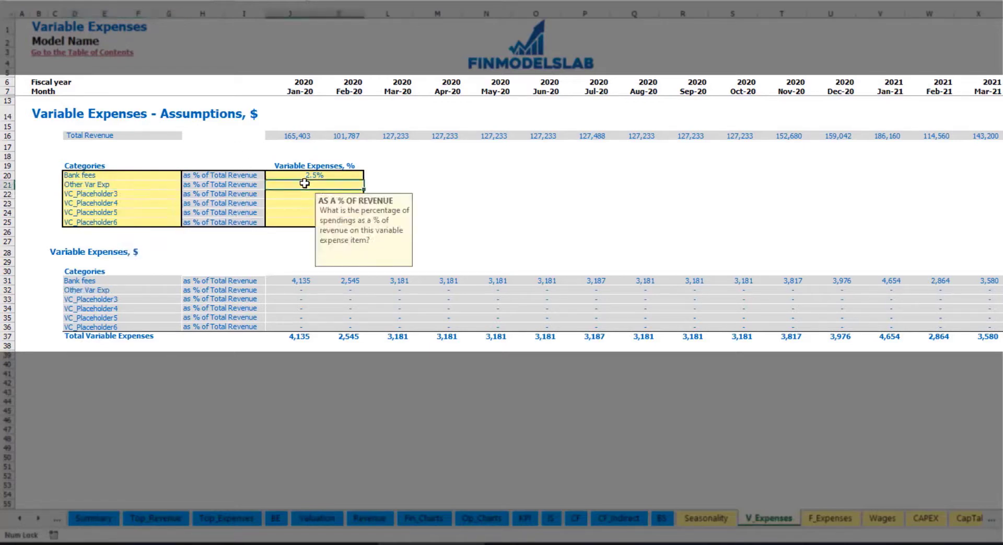
type("5")
key("Return")
- Name the third variable expense category Direct Labor and set it to 15% of total revenue
left_click(159, 195)
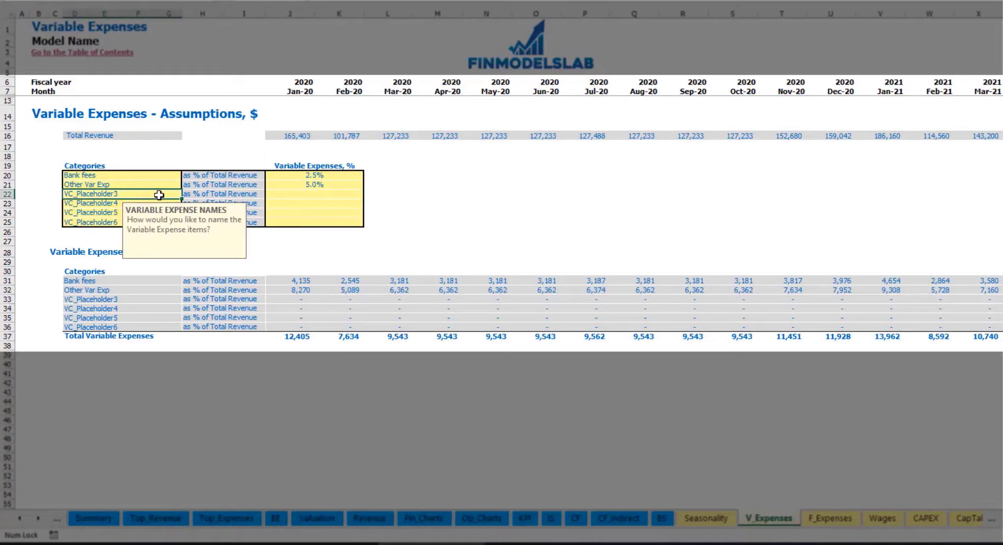
type("Direct Labor")
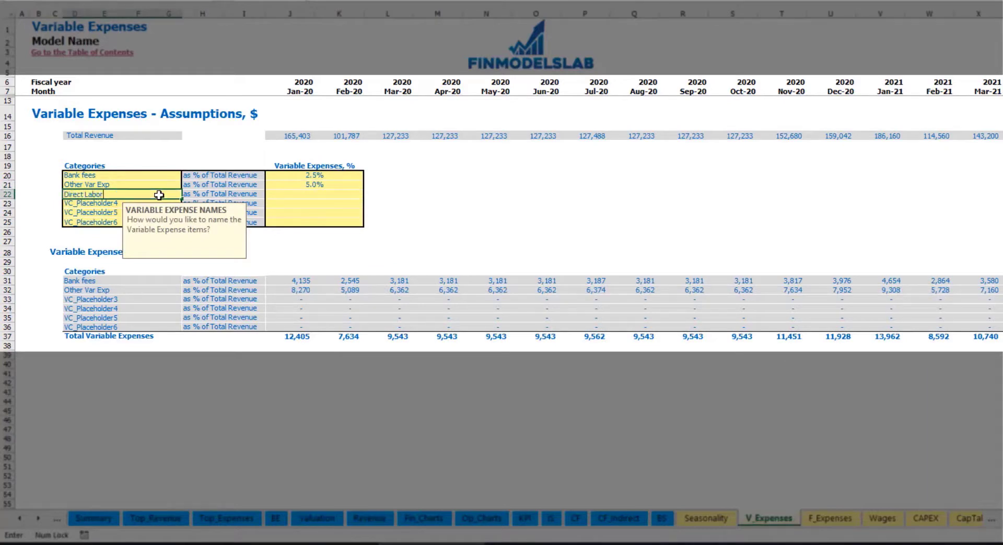
key("Return")
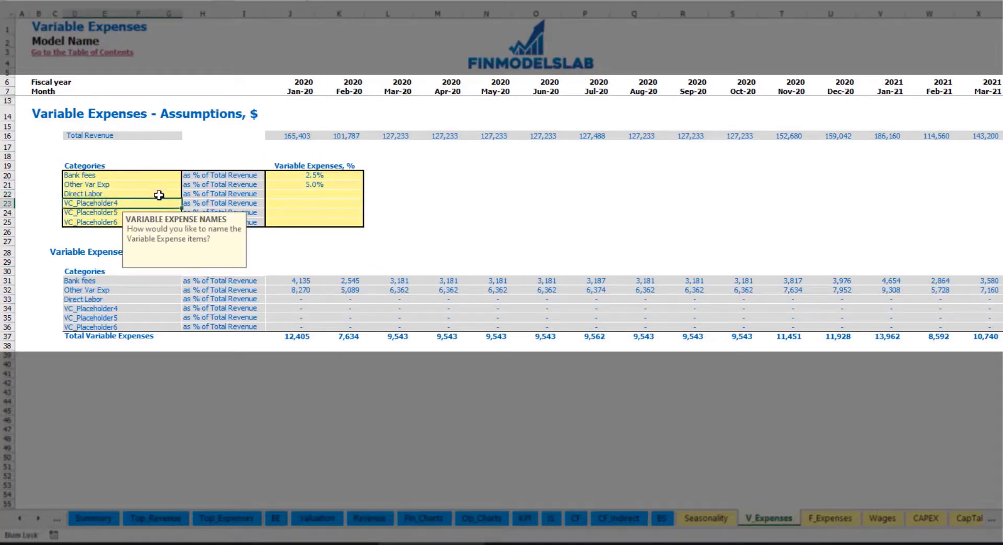
left_click(295, 196)
type("15")
key("Return")
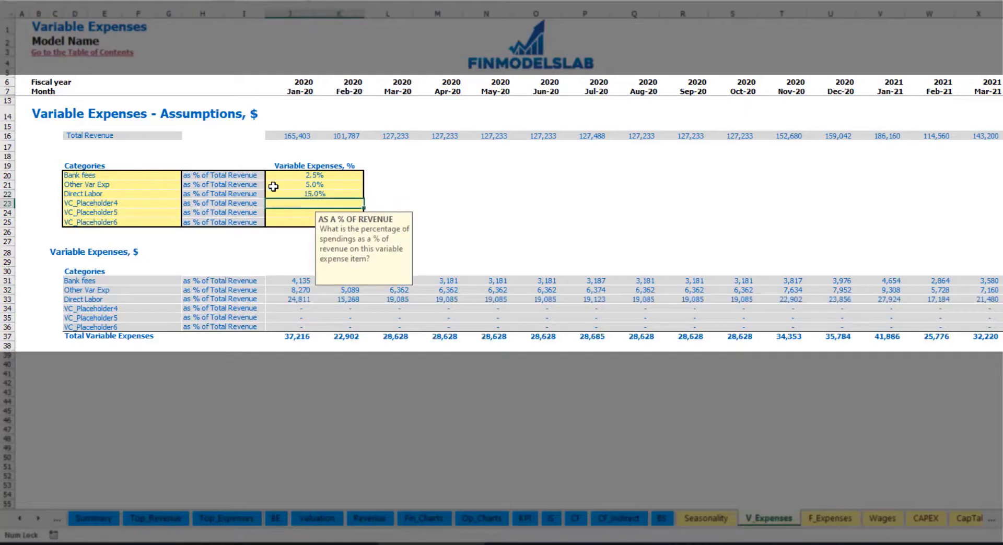
- Expand Total Variable Expenses in the income statement and check the monthly Bank fees and the other category rows
left_click(292, 279)
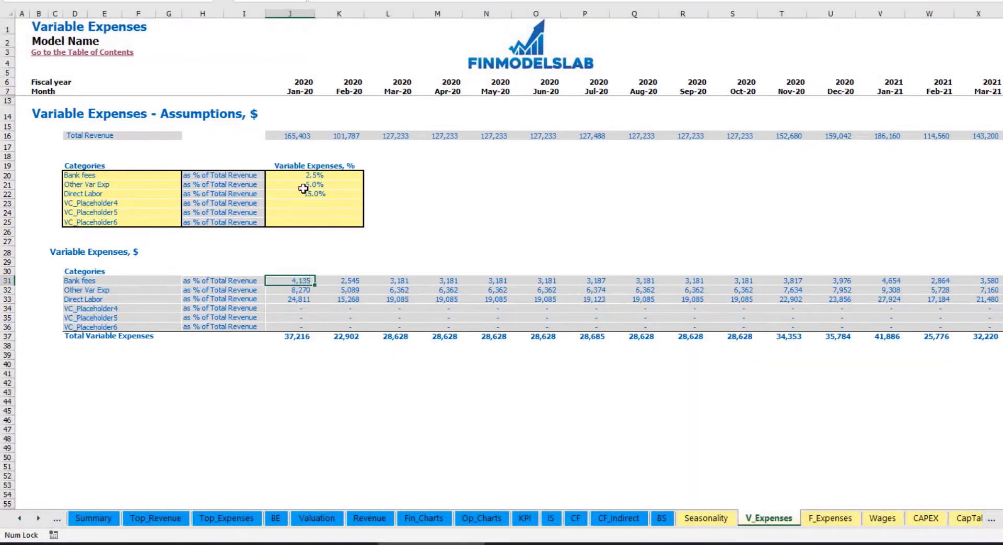
left_click(548, 518)
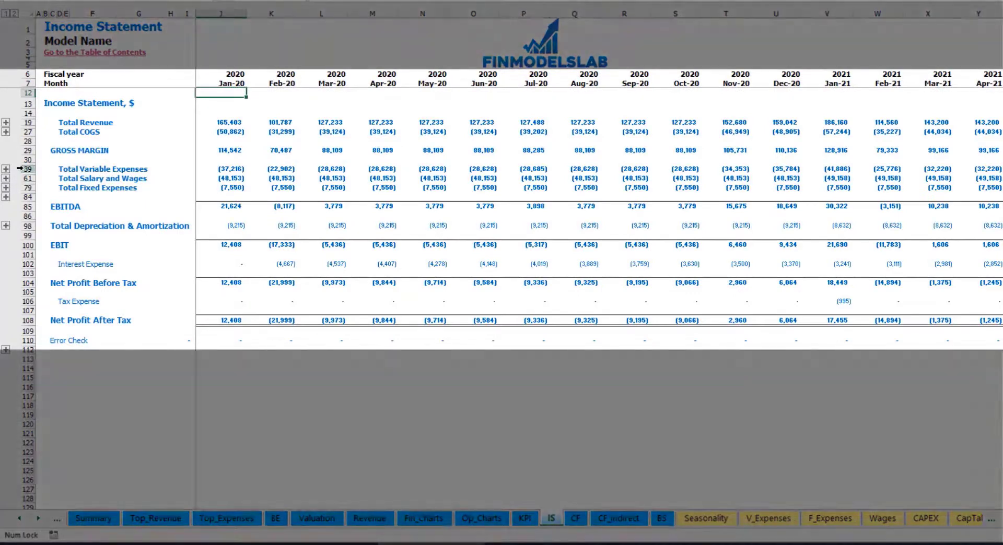
left_click(28, 169)
left_click(5, 169)
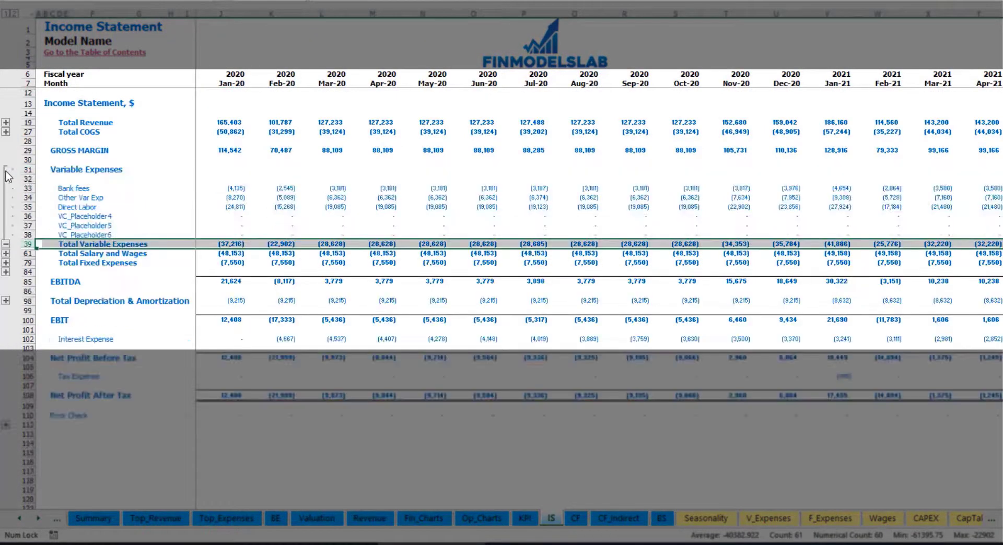
left_click_drag(29, 188, 36, 223)
left_click(243, 188)
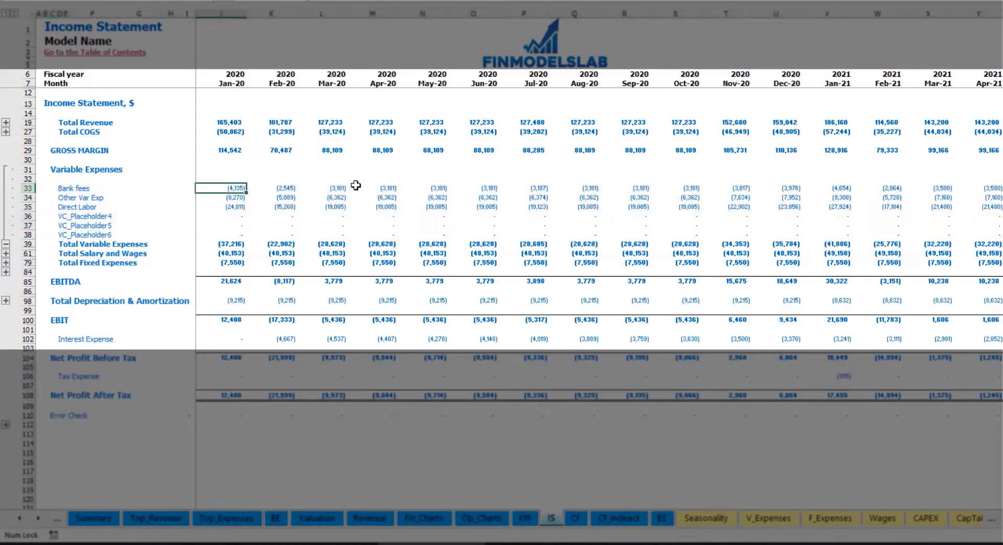
left_click(354, 188)
left_click_drag(64, 188, 63, 235)
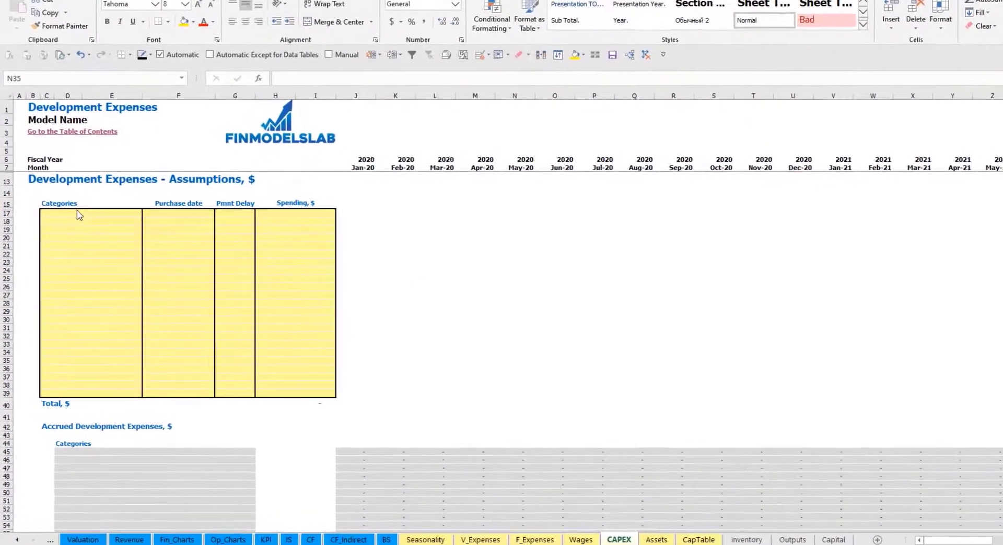
- Enter Kitchen and Other dev exp as the first two categories in the CAPEX development expenses assumptions
left_click(78, 214)
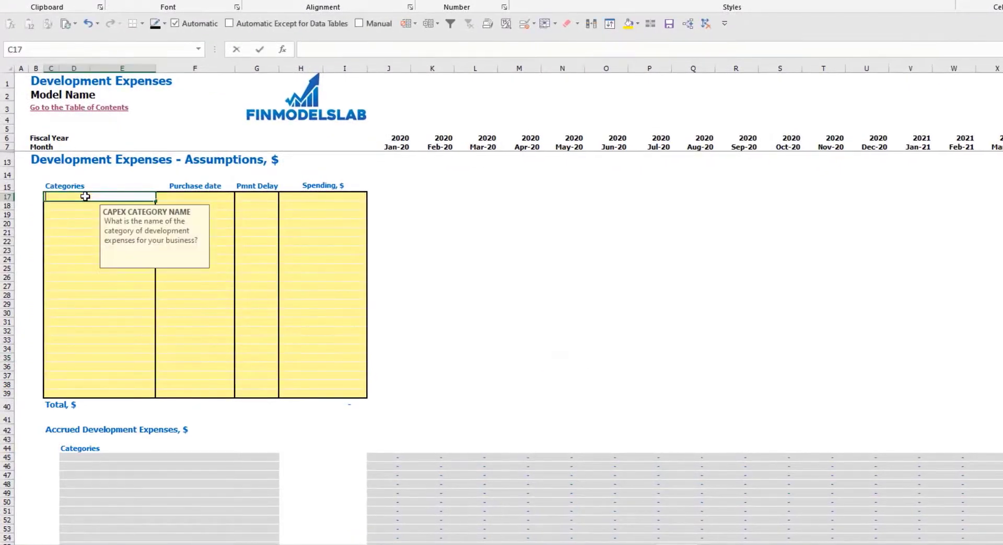
type("Kitchen")
key("Return")
type("Other dev exp")
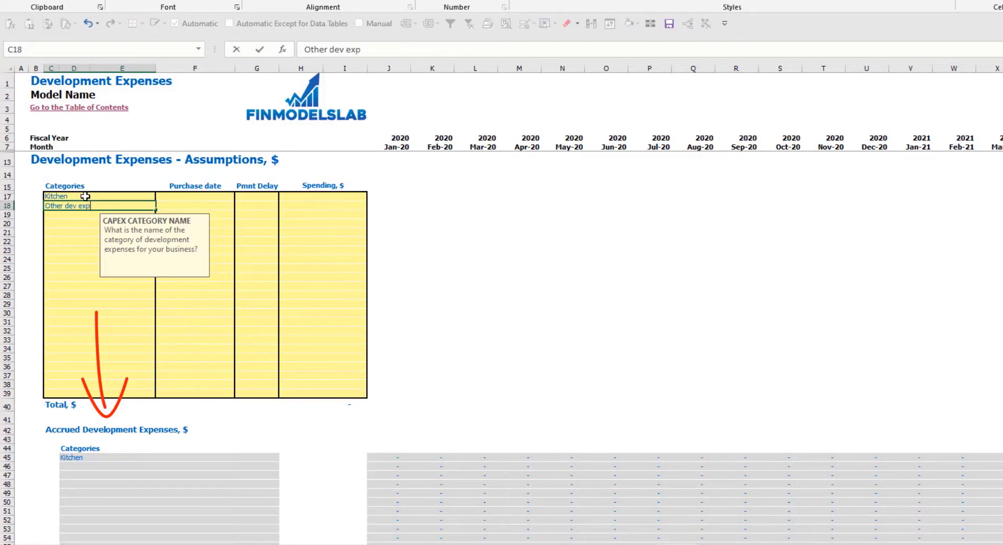
key("Return")
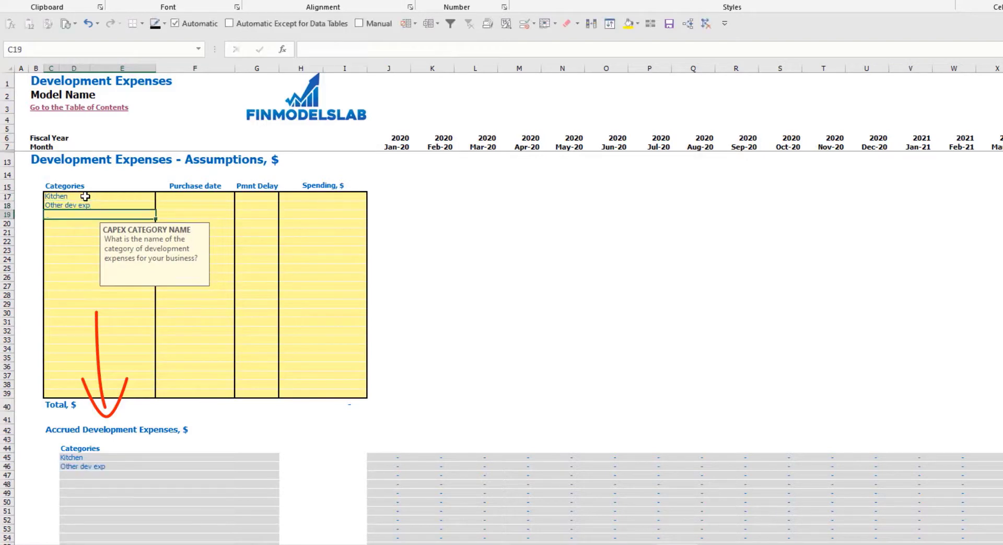
- Set the purchase date of Kitchen to Feb-20 and of Other dev exp to Mar-20
left_click(208, 198)
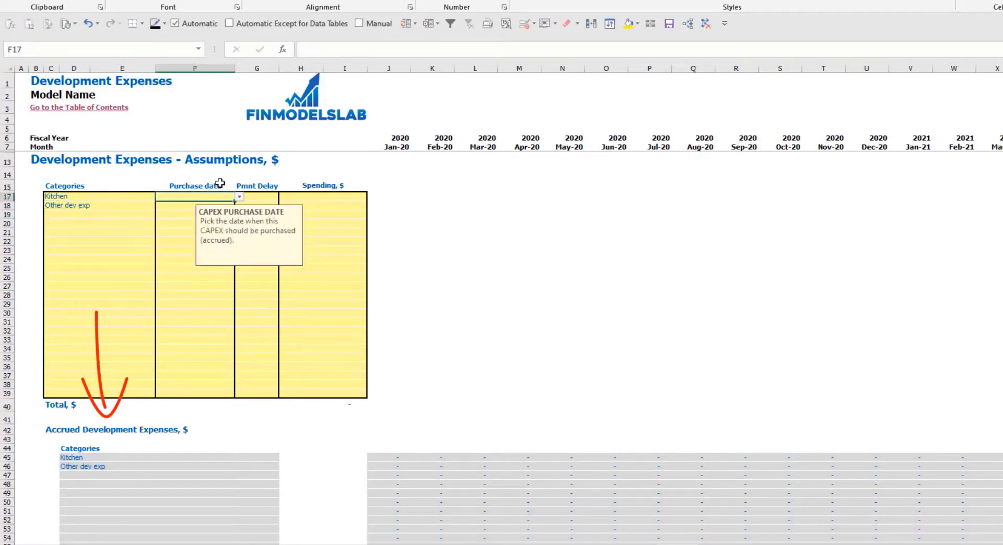
left_click(236, 200)
left_click(206, 216)
left_click(239, 207)
left_click(239, 207)
left_click(203, 234)
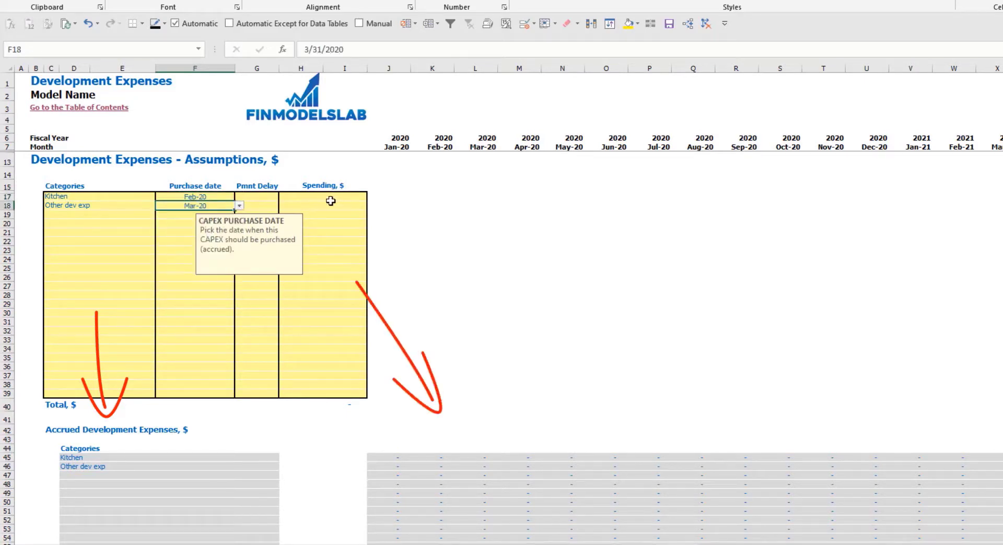
- Enter development spending of 50,000 for Kitchen and 10,000 for Other dev exp
left_click(327, 200)
type("50,0")
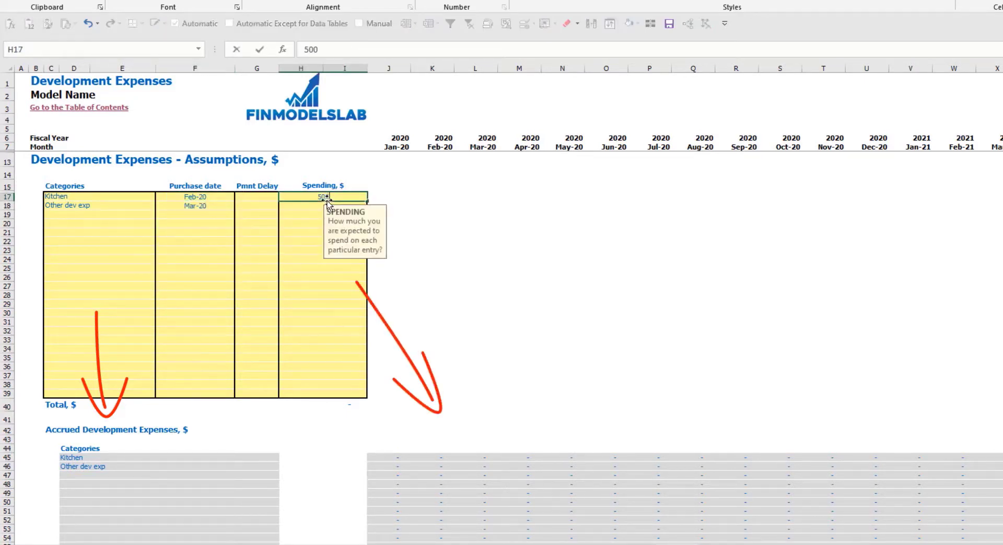
type("00")
key("Return")
type("1000")
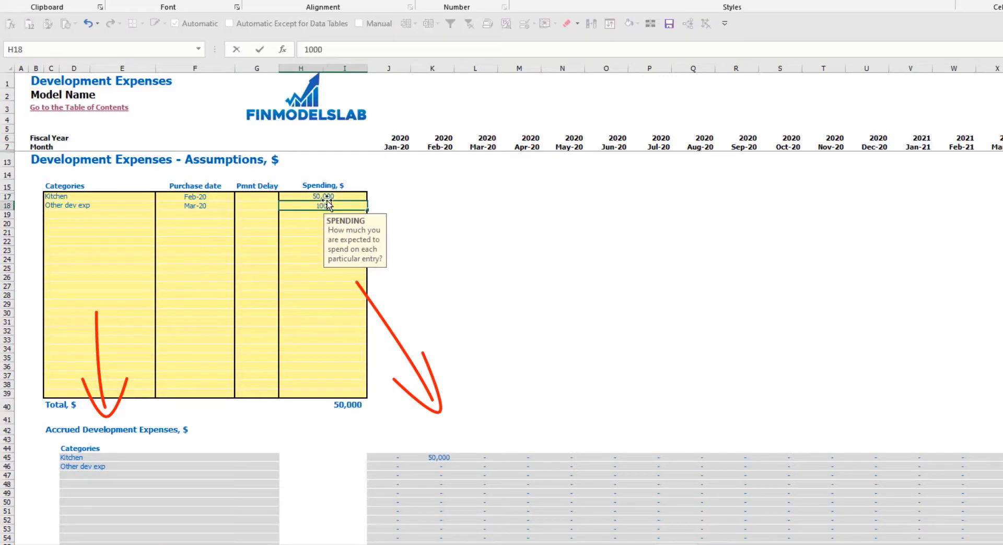
key("Return")
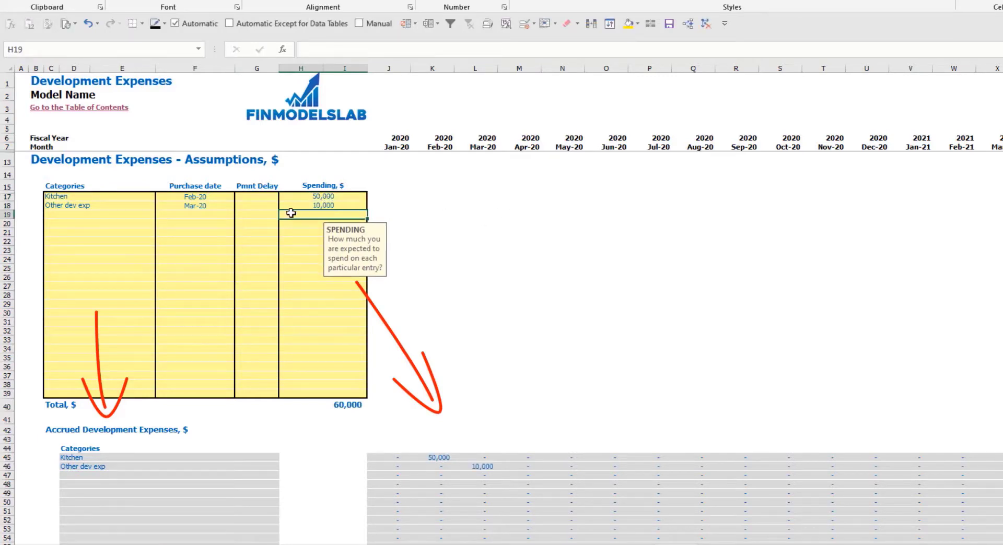
- Set Kitchen's payment delay to 2M and check its payment month under Paid Development Expenses
left_click(260, 200)
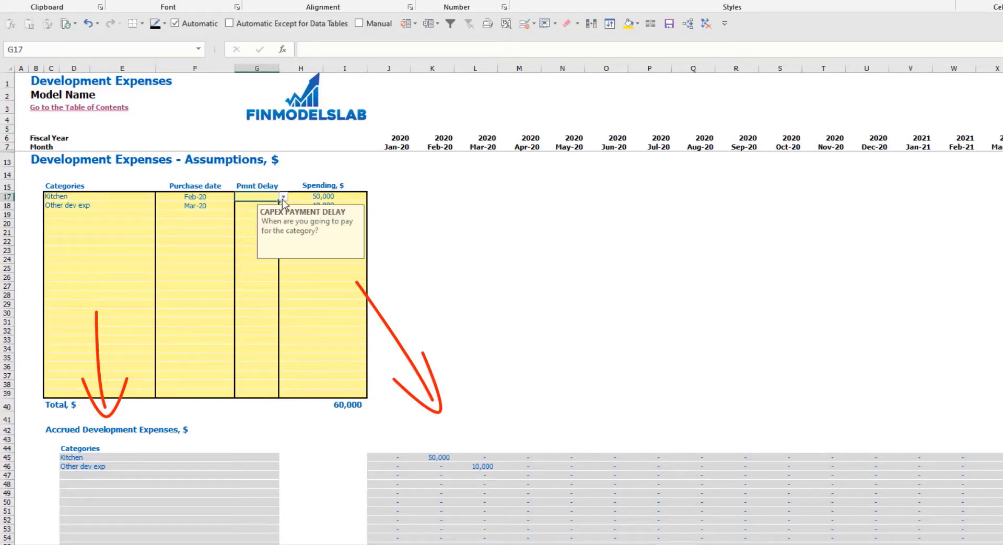
left_click(283, 197)
left_click(263, 220)
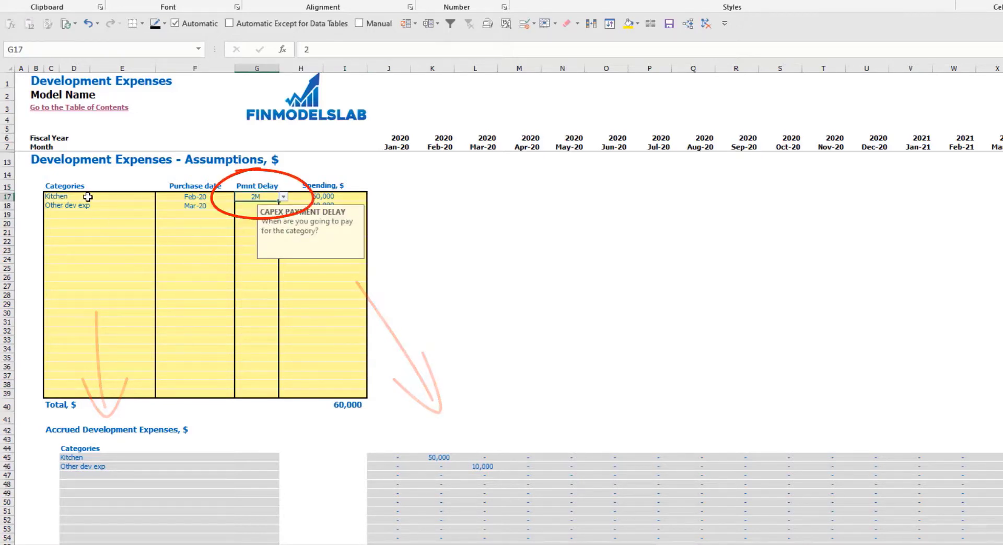
scroll(474, 416, "down", 10)
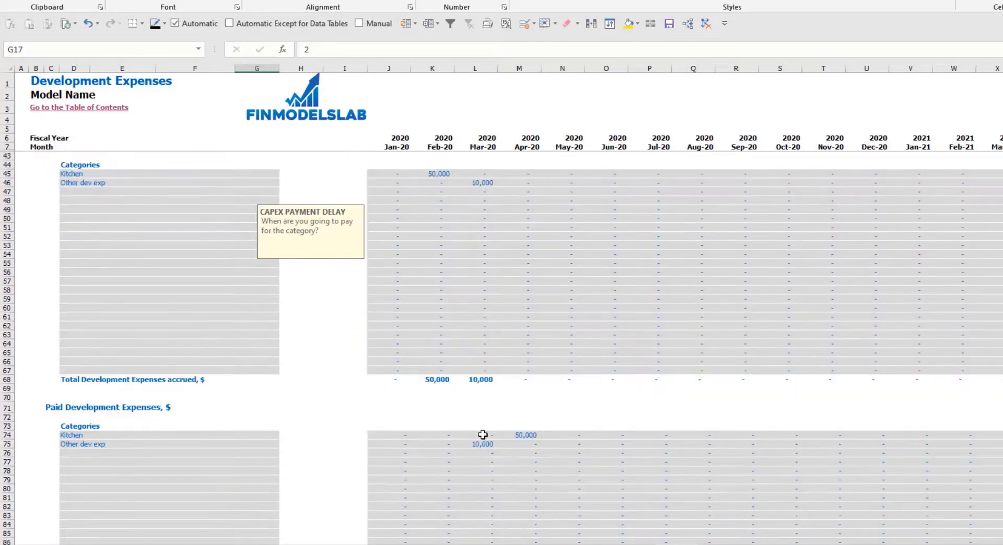
left_click(525, 433)
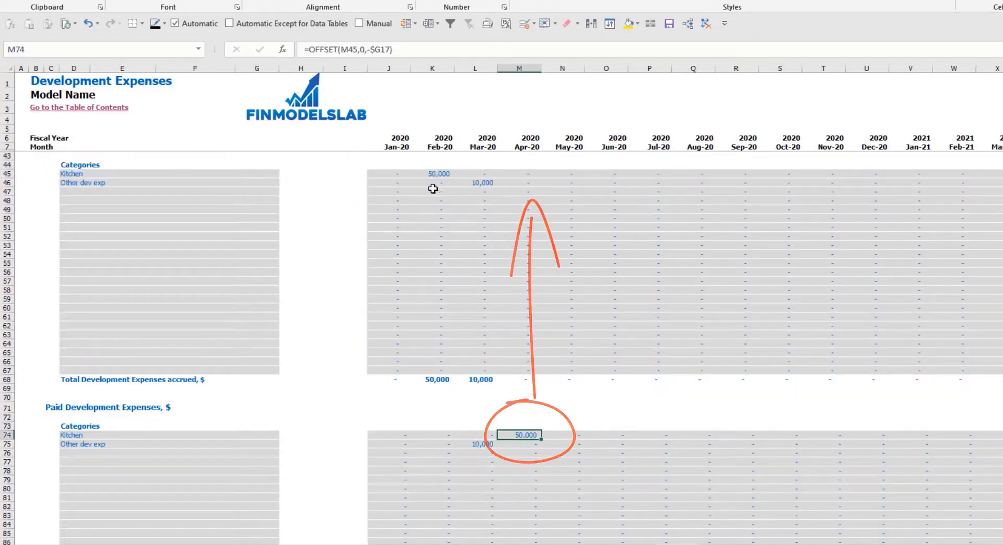
- Set the payment delay of Other dev exp to 3M and check its payment month under Paid Development Expenses
scroll(253, 257, "up", 10)
left_click(261, 207)
left_click(283, 206)
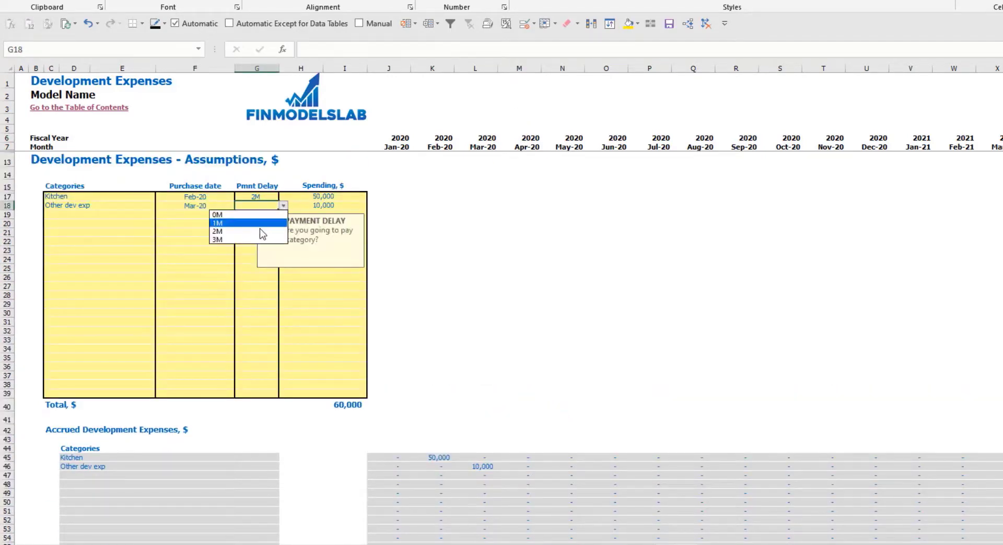
left_click(219, 239)
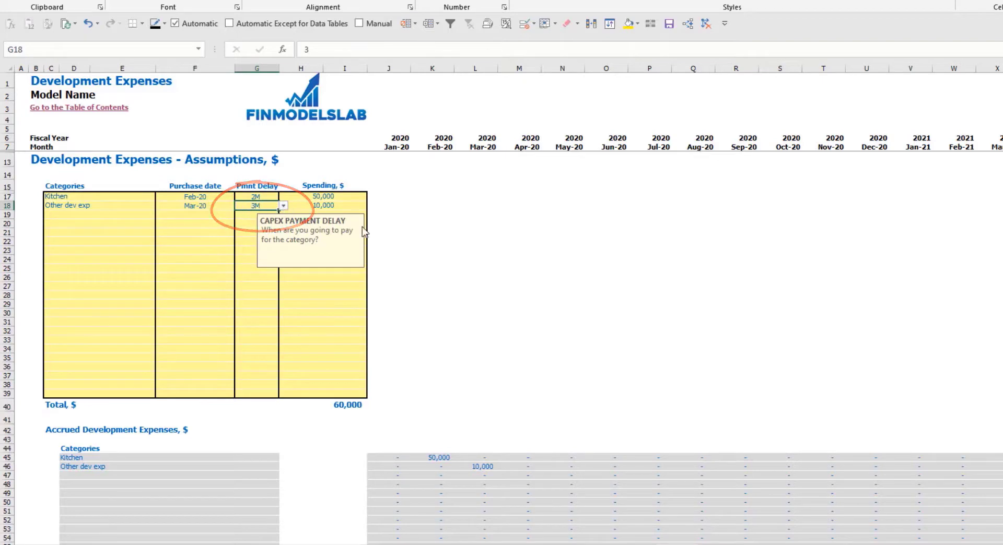
scroll(510, 351, "down", 10)
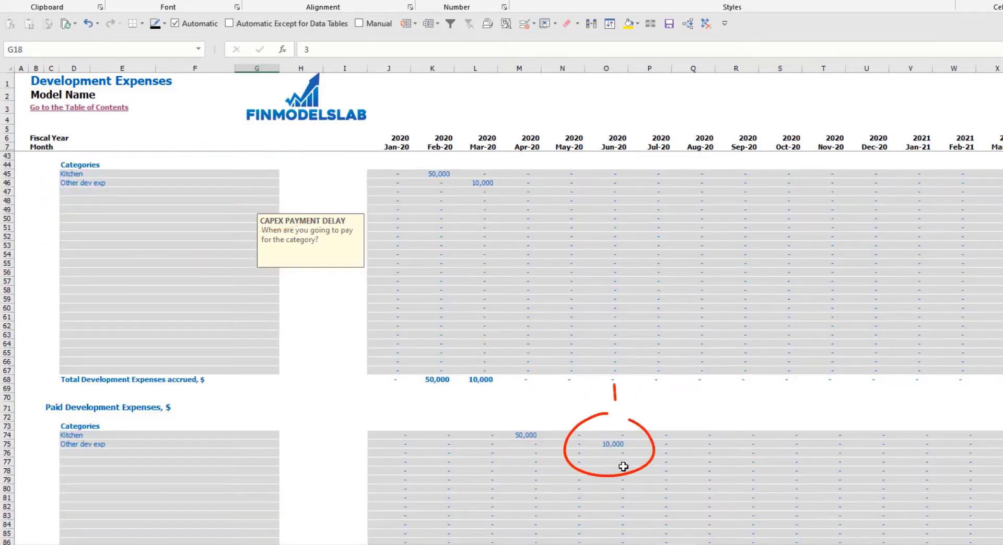
left_click(610, 452)
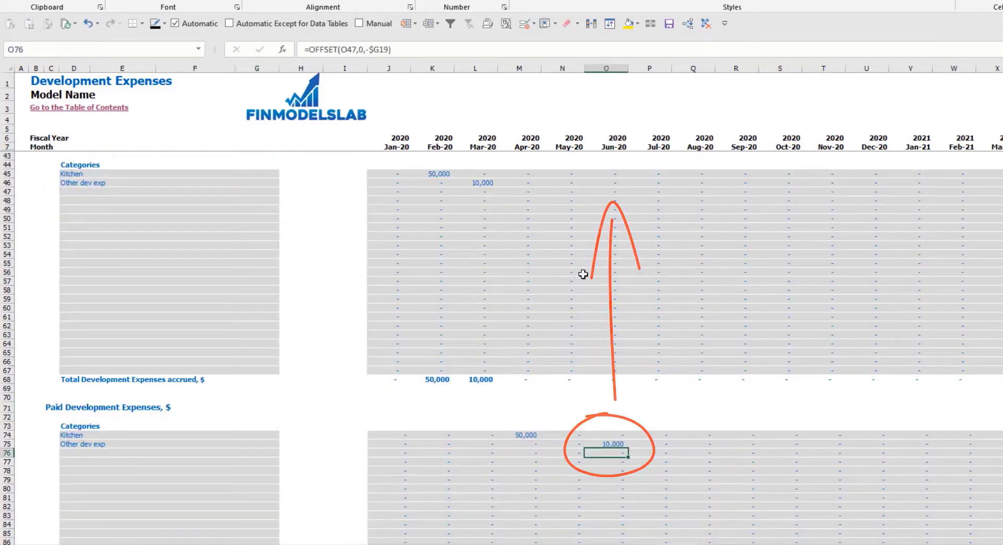
- Check the total development spending, and examine the Development CAPEX assumptions, book depreciation and closing net book value on the Book Assets sheet
scroll(567, 331, "up", 10)
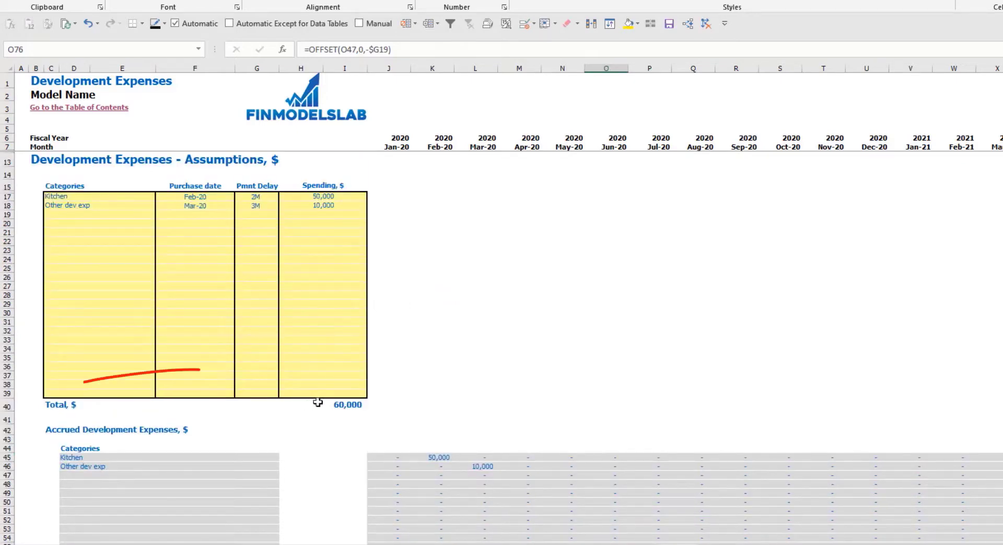
left_click(289, 407)
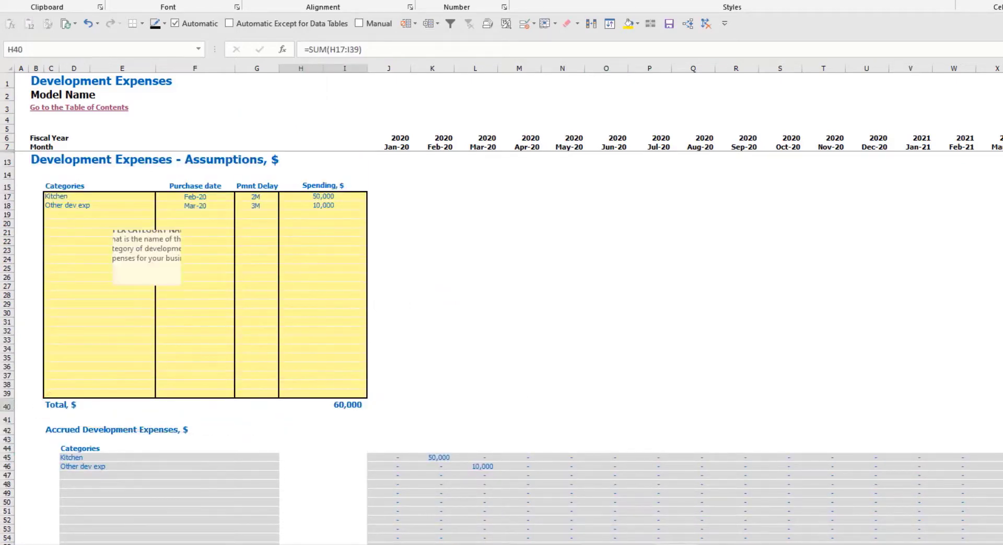
key("ctrl+Page_Down")
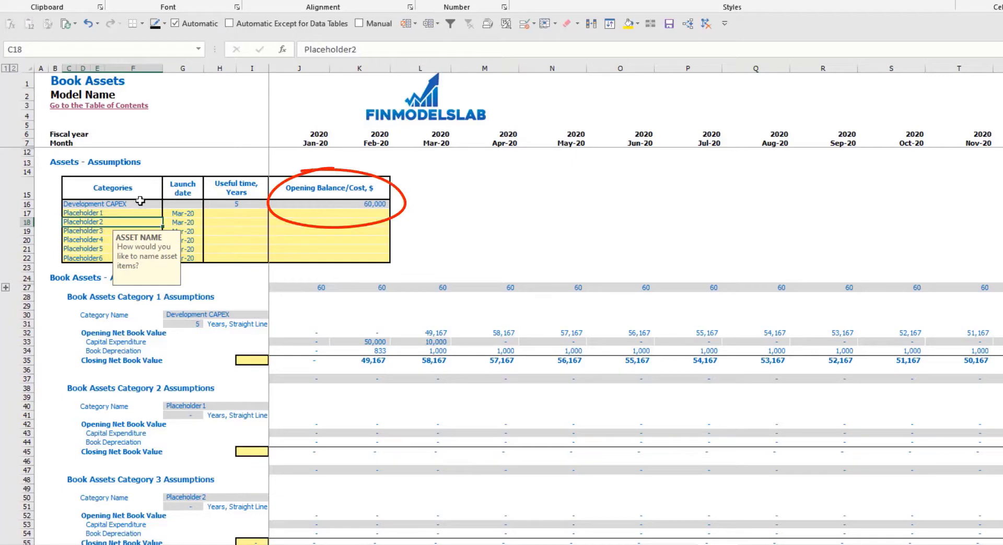
left_click_drag(140, 203, 342, 206)
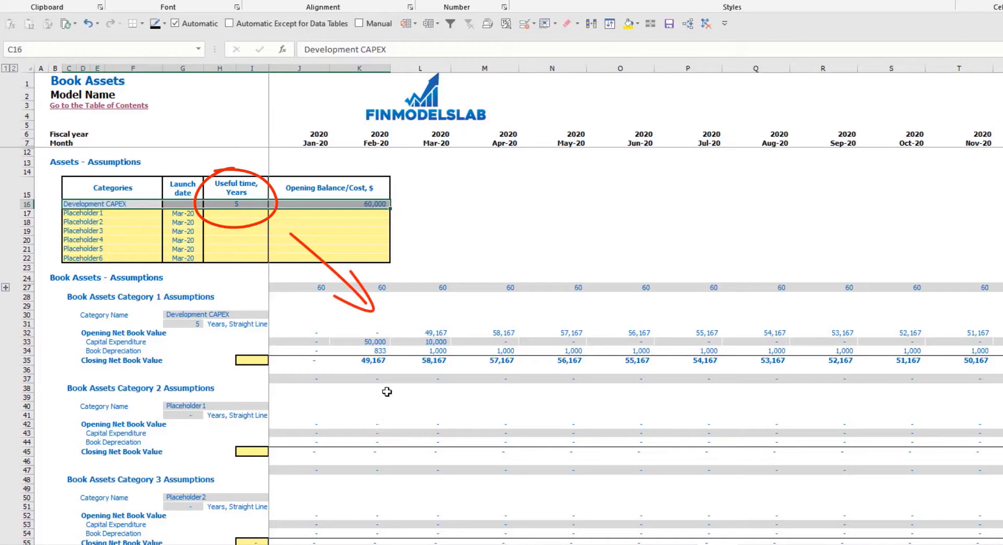
left_click_drag(571, 361, 648, 351)
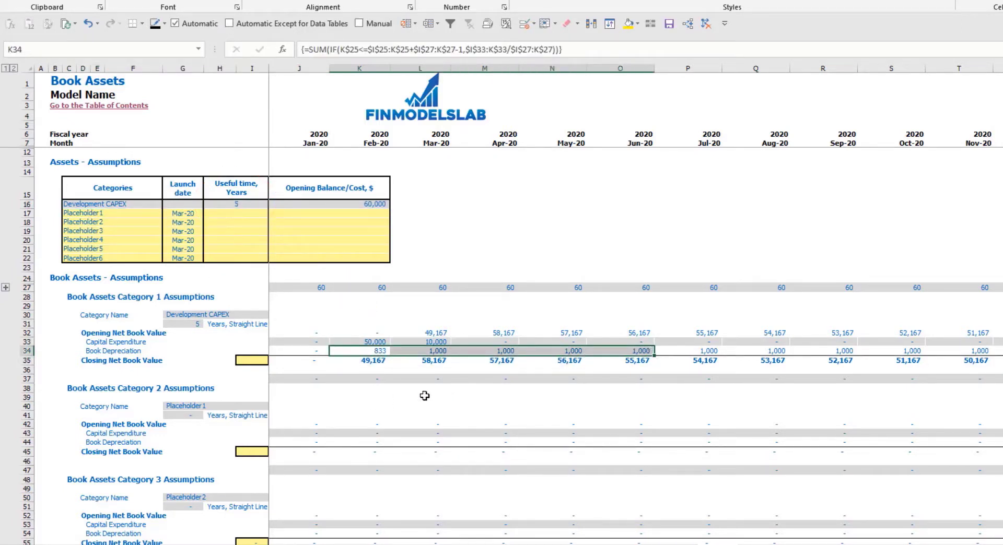
left_click_drag(366, 362, 629, 361)
- Rename the Placeholder1 asset category as Other CAPEX and set its launch date to Jun-20
left_click_drag(116, 217, 117, 255)
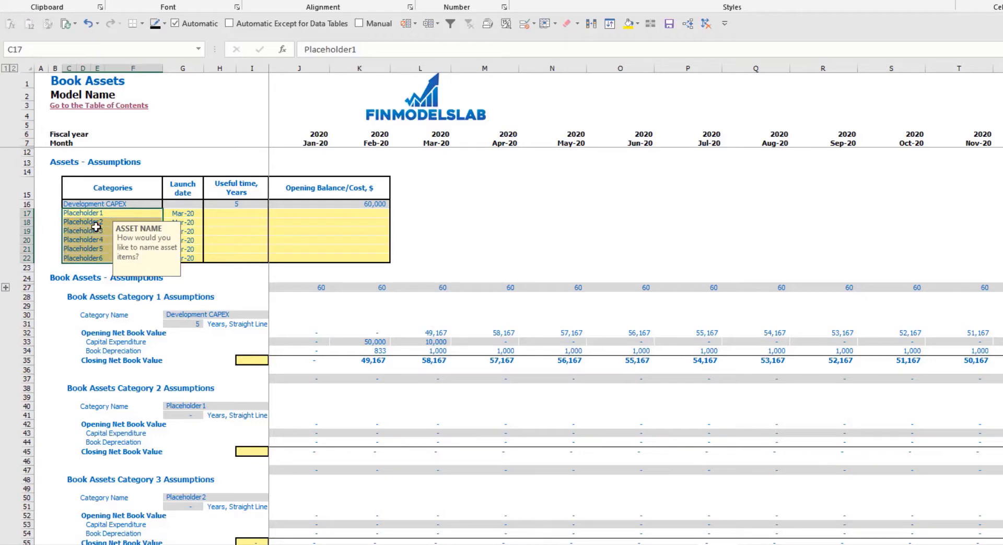
left_click(90, 214)
type("Other CAPE")
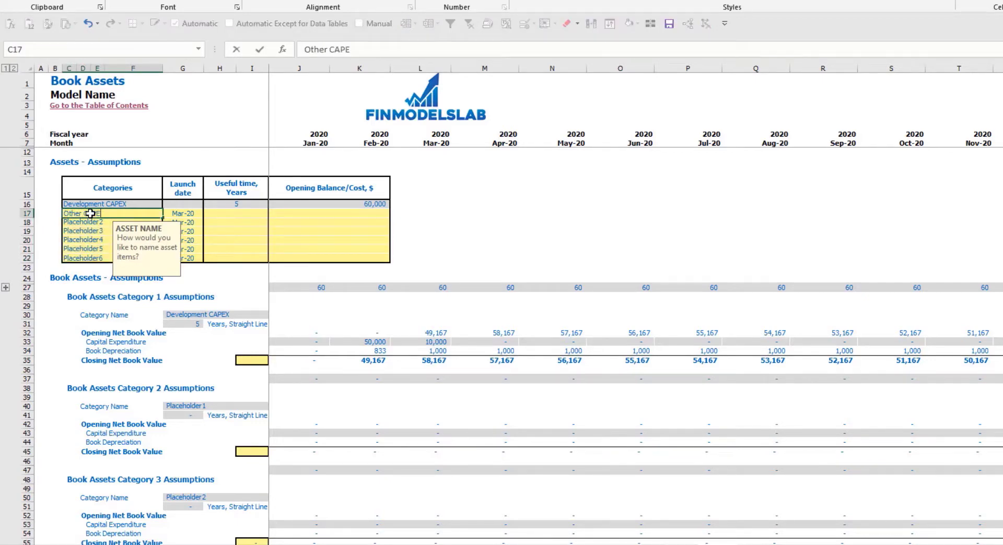
type("X")
key("Tab")
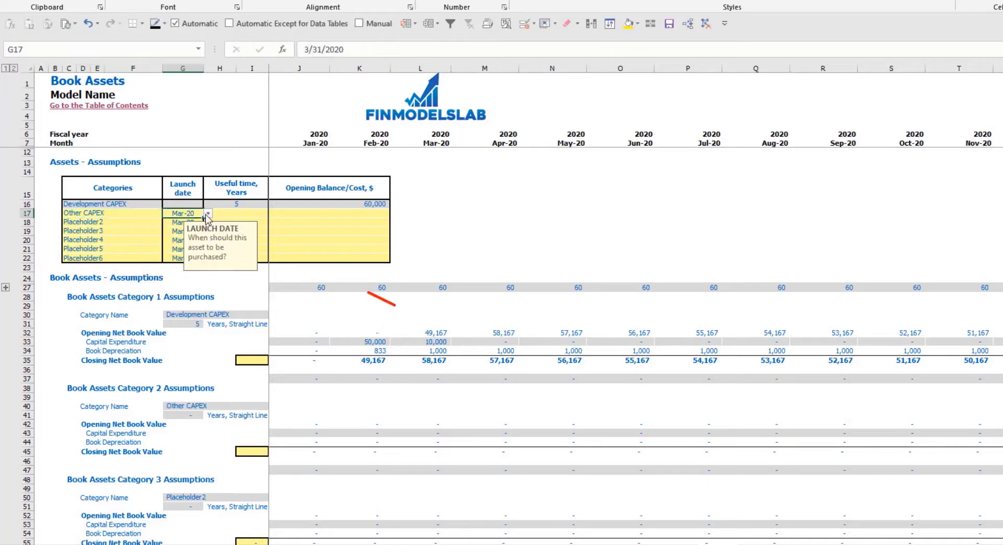
left_click(208, 214)
left_click(191, 248)
- Set Other CAPEX's useful time to 3 years and its opening balance/cost to 5000
left_click(250, 213)
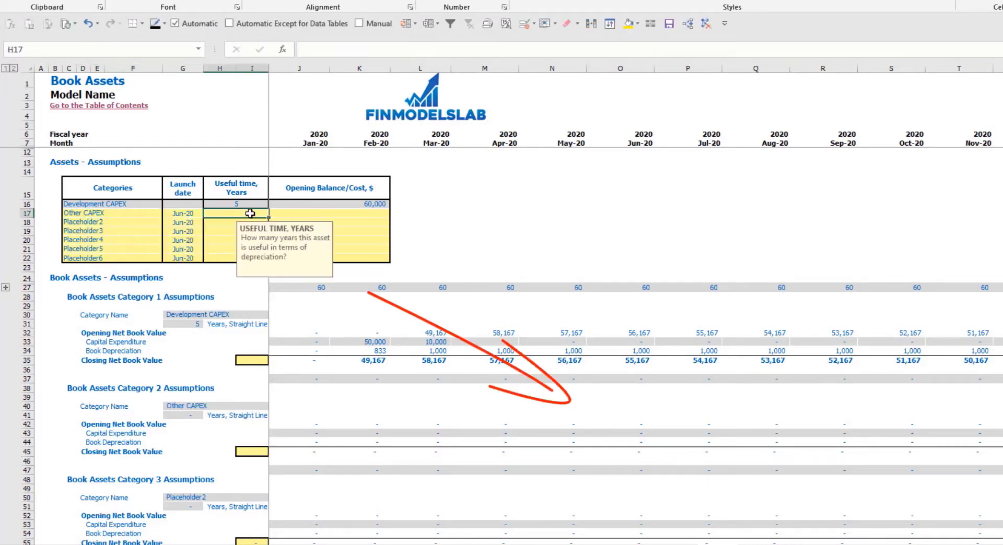
type("3")
key("Return")
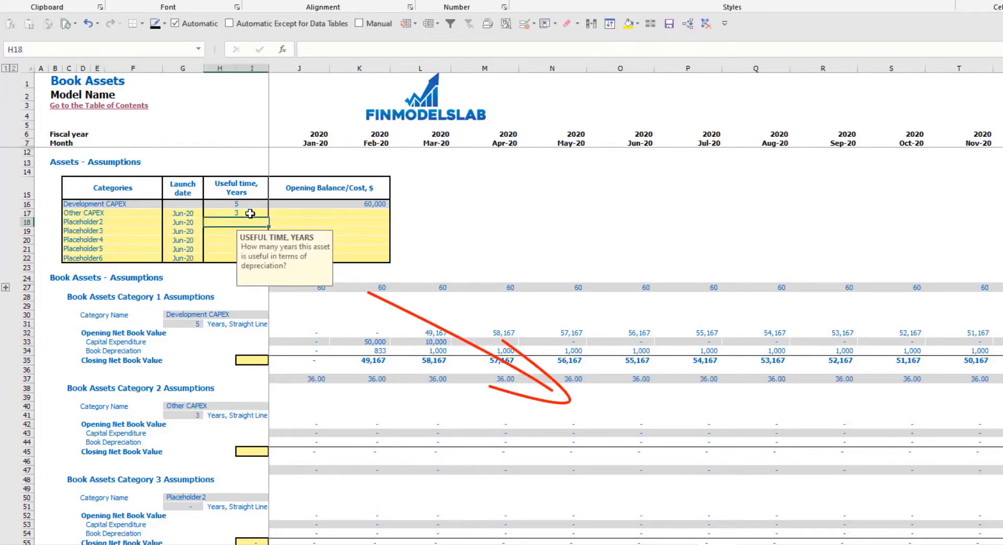
left_click(320, 211)
type("5000")
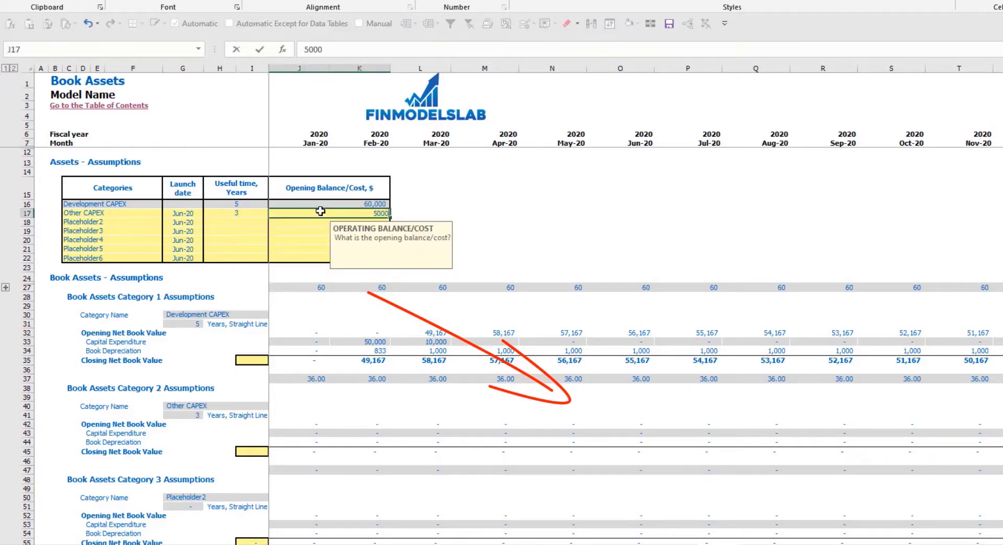
key("Return")
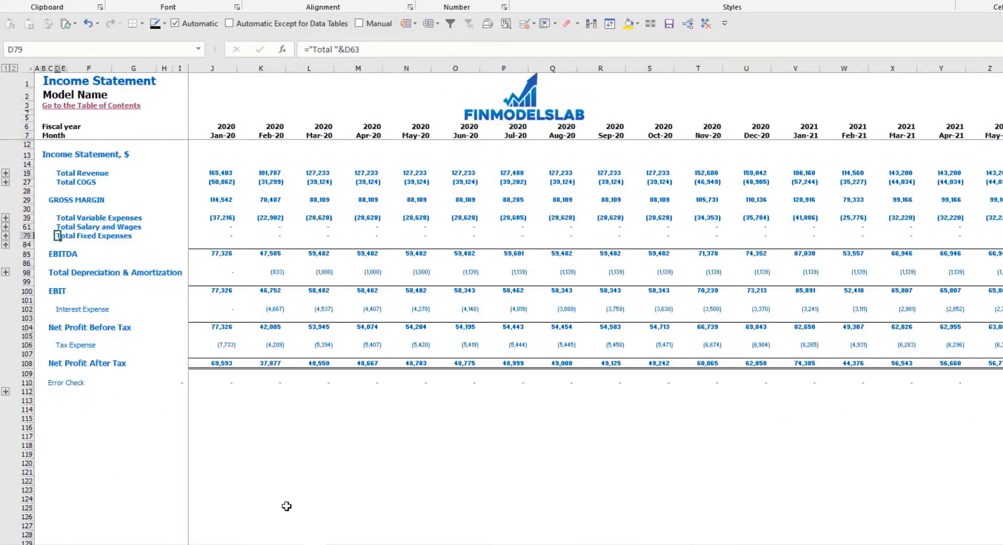
- Check Total Depreciation & Amortization in the income statement and Fixed Assets Capital Expenditure in the cash flow statement
left_click(24, 272)
left_click(339, 544)
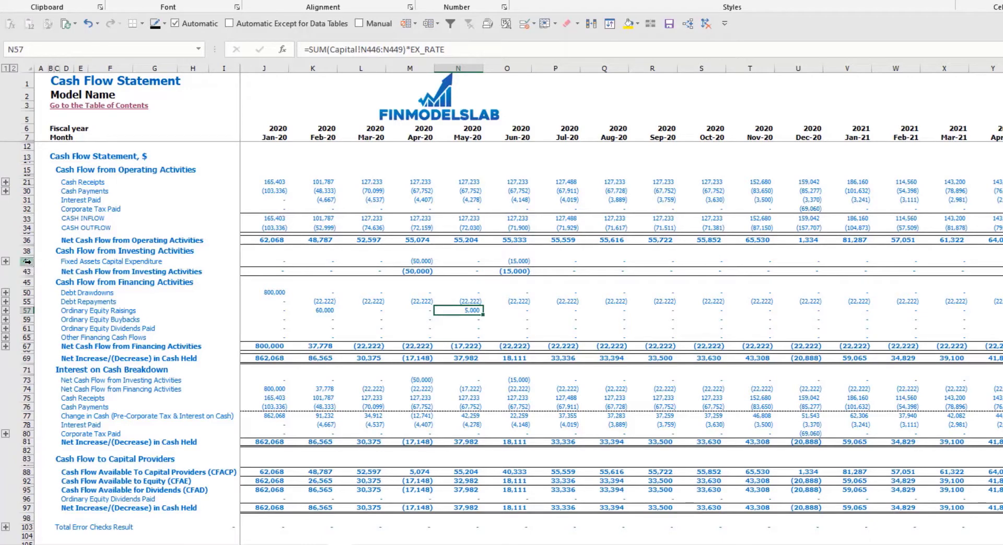
left_click(27, 261)
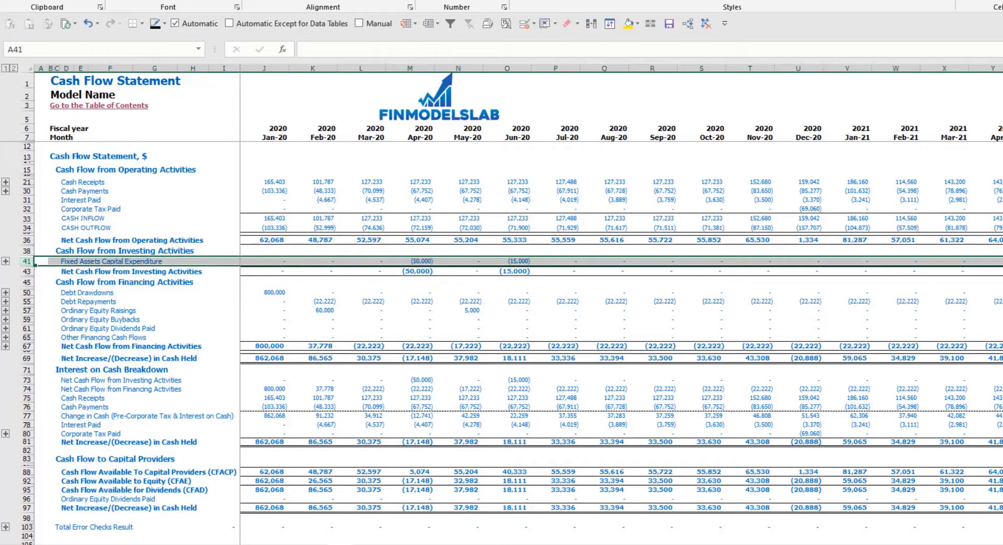
- Review the Fixed Assets, Assets Closing Net Book Value, CAPEX Prepayment and CAPEX Payable rows in the balance sheet
left_click(420, 544)
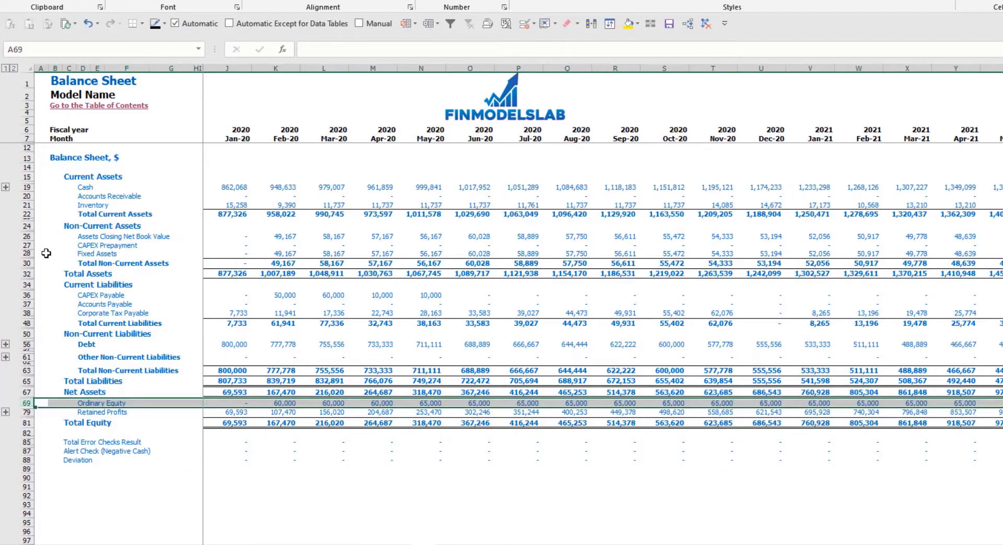
left_click(26, 253)
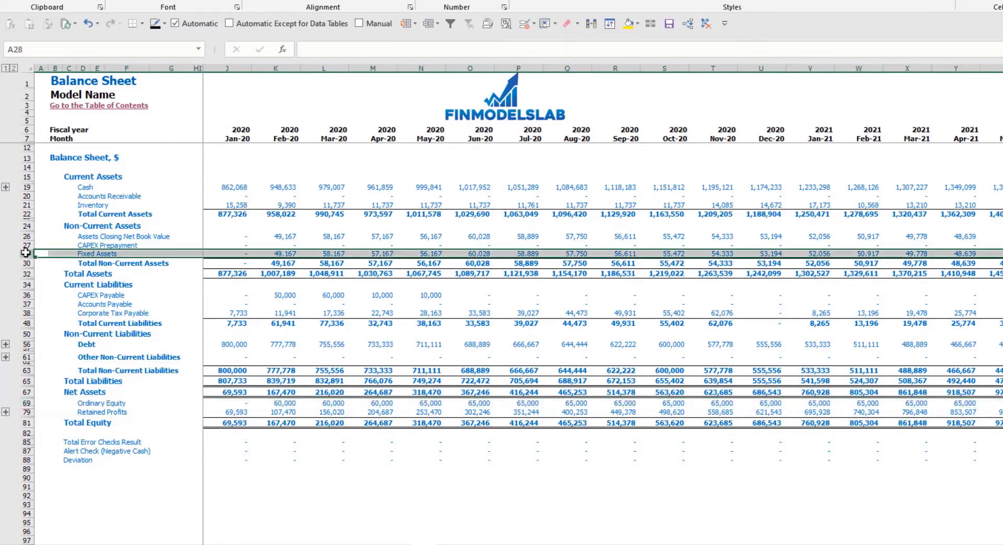
left_click(27, 236)
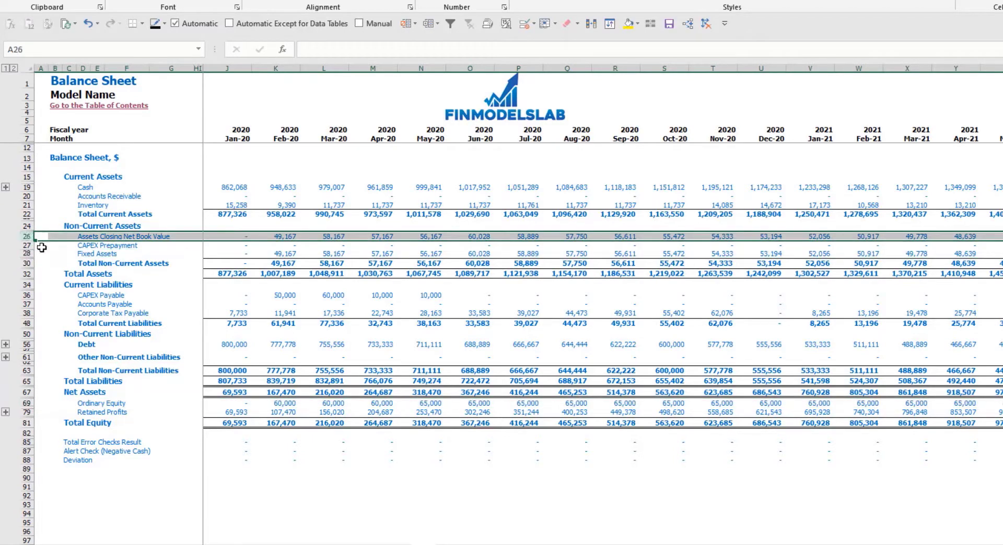
left_click(25, 245)
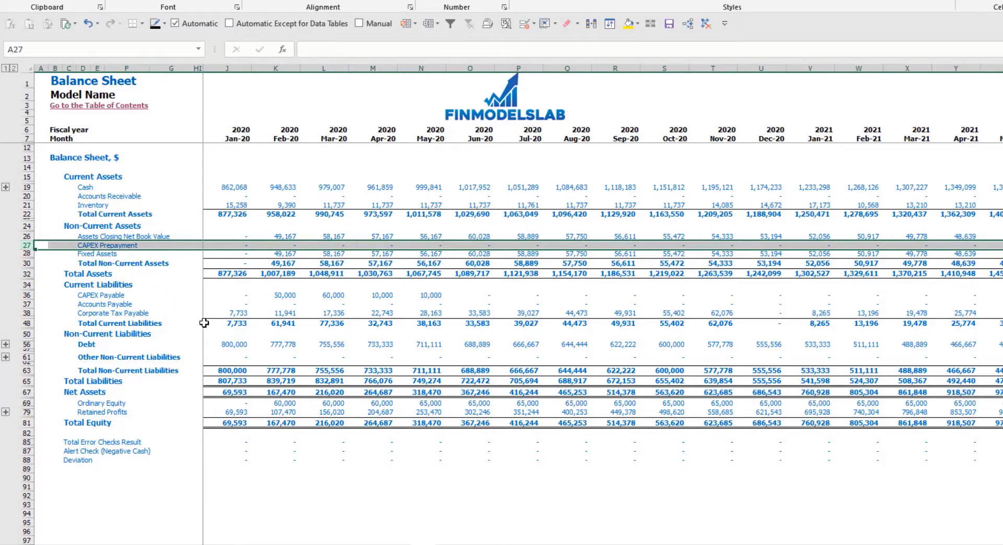
left_click(26, 296)
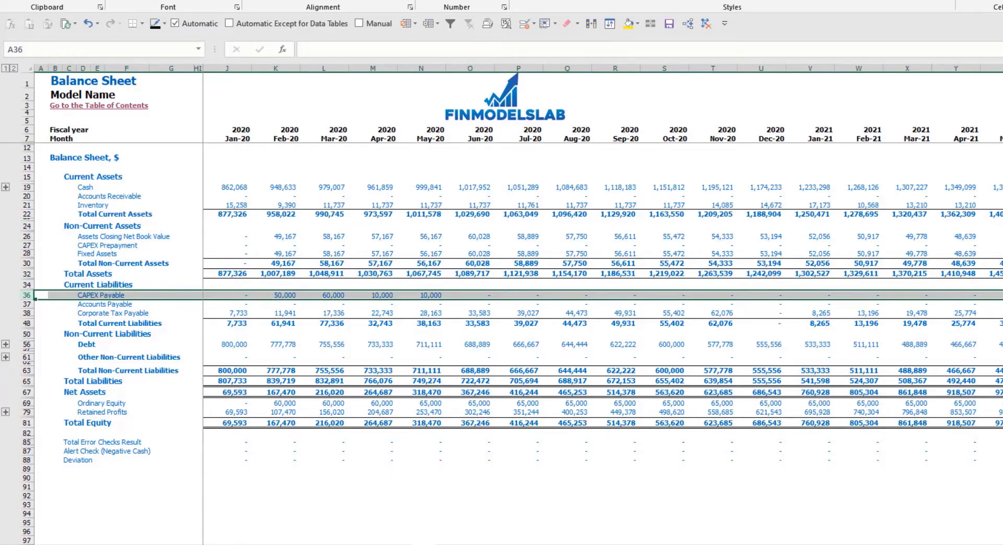
- Compare the payment delays of Kitchen and Other dev exp with the CAPEX Payable row in the balance sheet
left_click(502, 544)
left_click(265, 198)
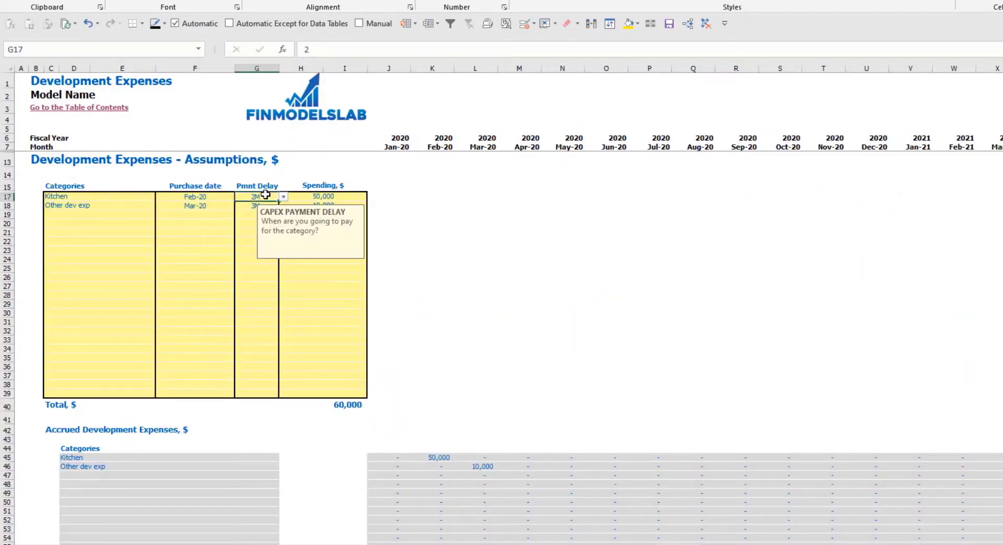
left_click(248, 207)
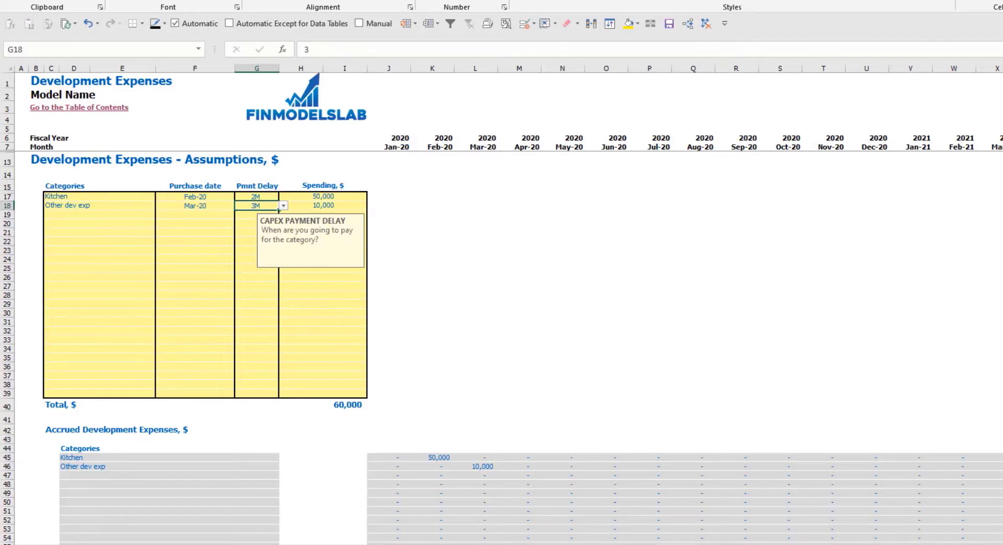
left_click(424, 544)
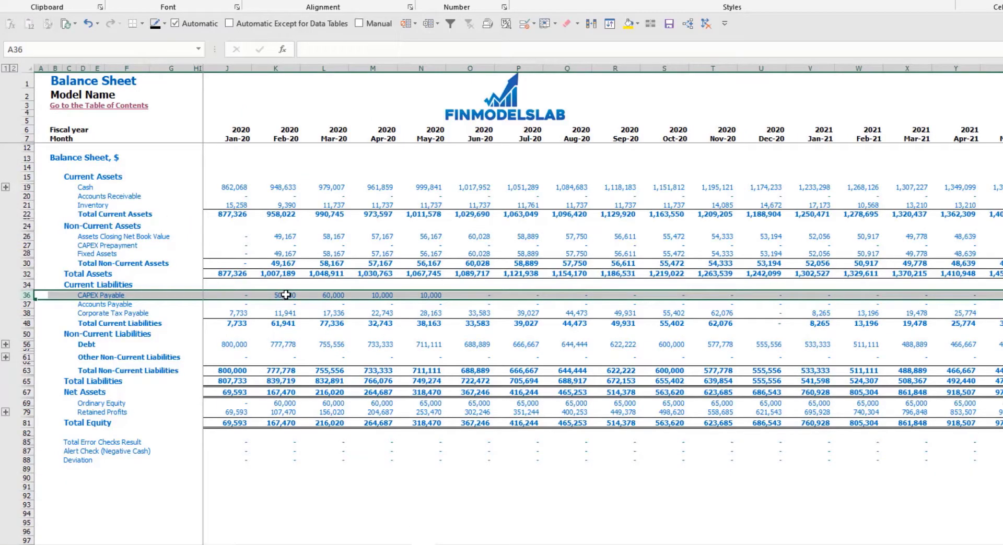
- Set the payment delay of both Kitchen and Other dev exp to 0M in the development expenses assumptions
left_click(501, 544)
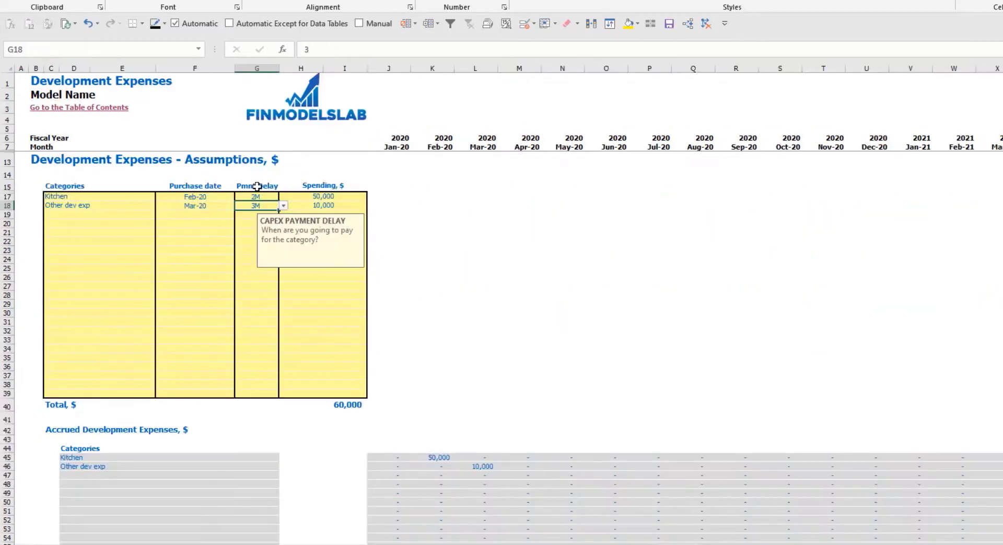
left_click(253, 197)
left_click(282, 197)
left_click(256, 209)
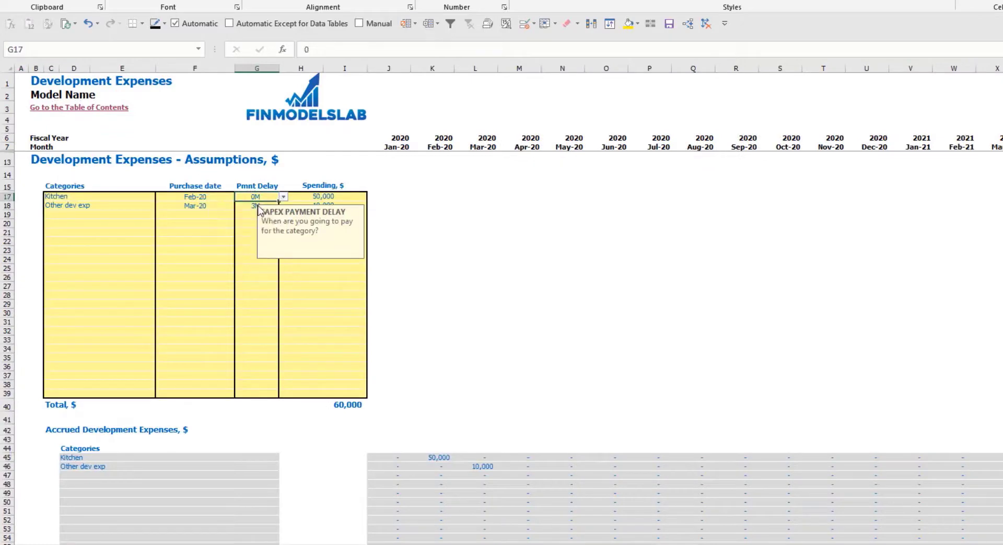
key("Return")
left_click(283, 208)
left_click(261, 224)
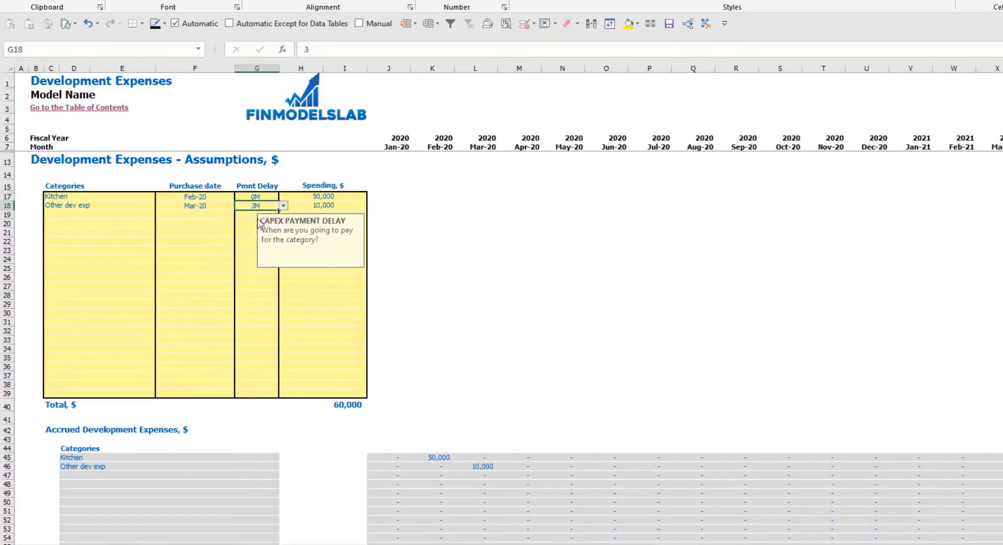
- Review the CAPEX Payable, Assets Closing Net Book Value and Fixed Assets rows in the balance sheet from Feb-20 to Jun-20
left_click(424, 544)
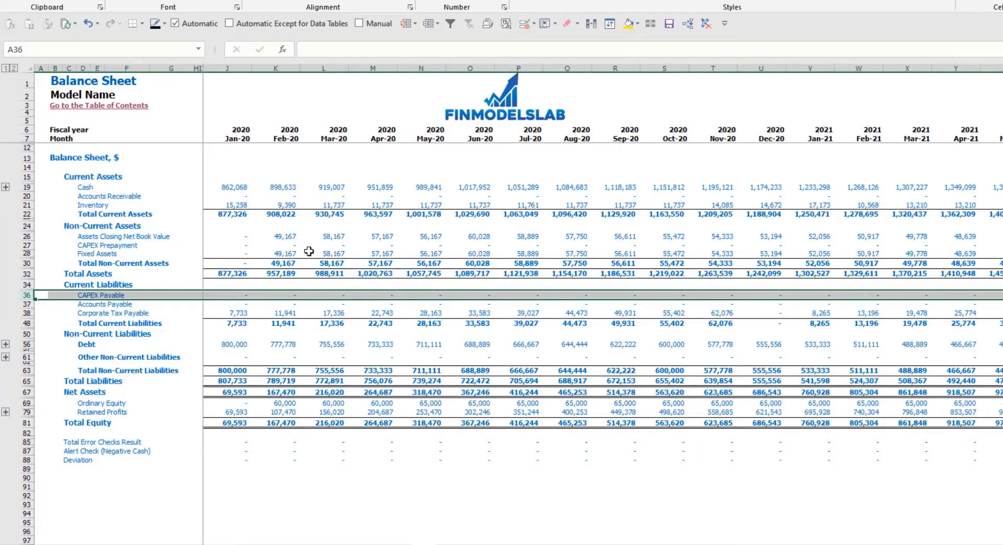
left_click_drag(282, 236, 486, 240)
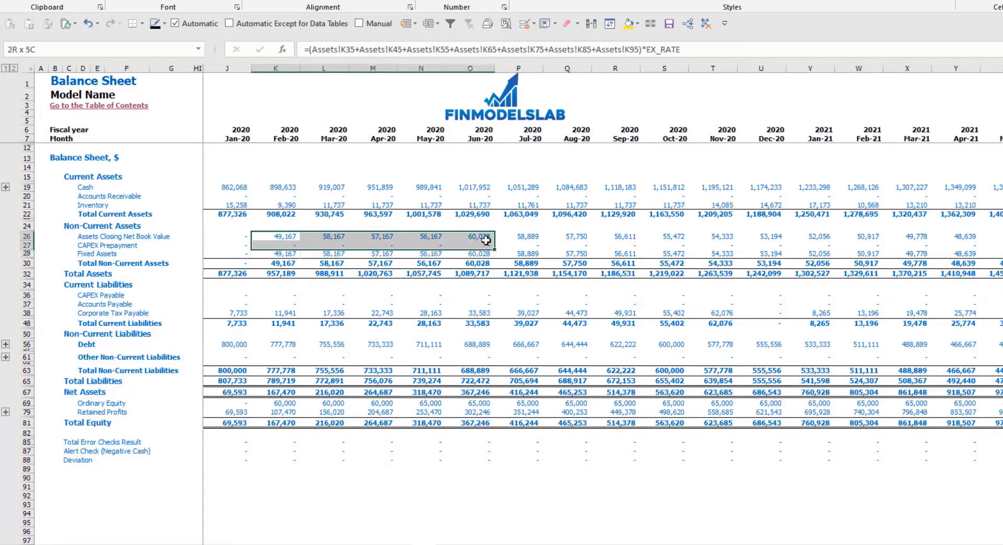
left_click_drag(277, 254, 499, 264)
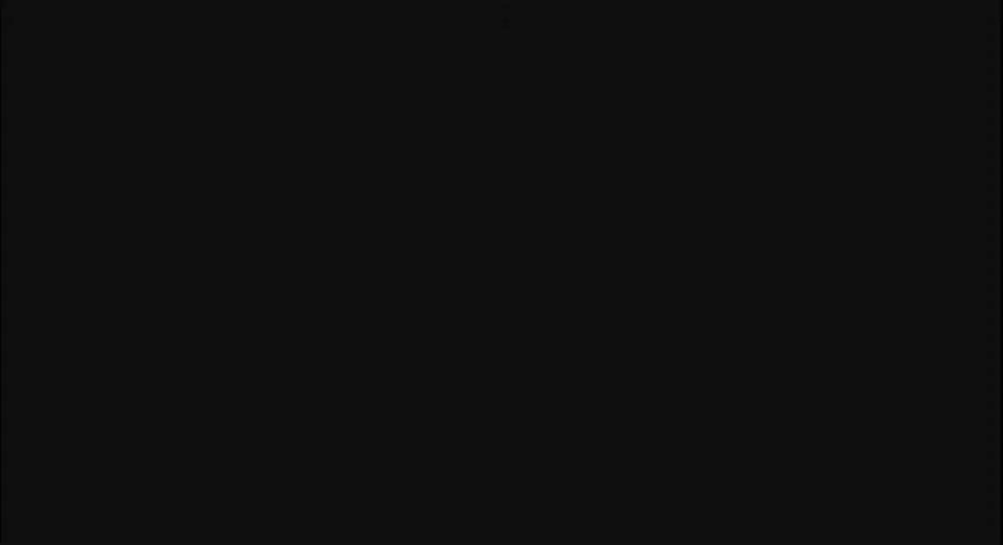
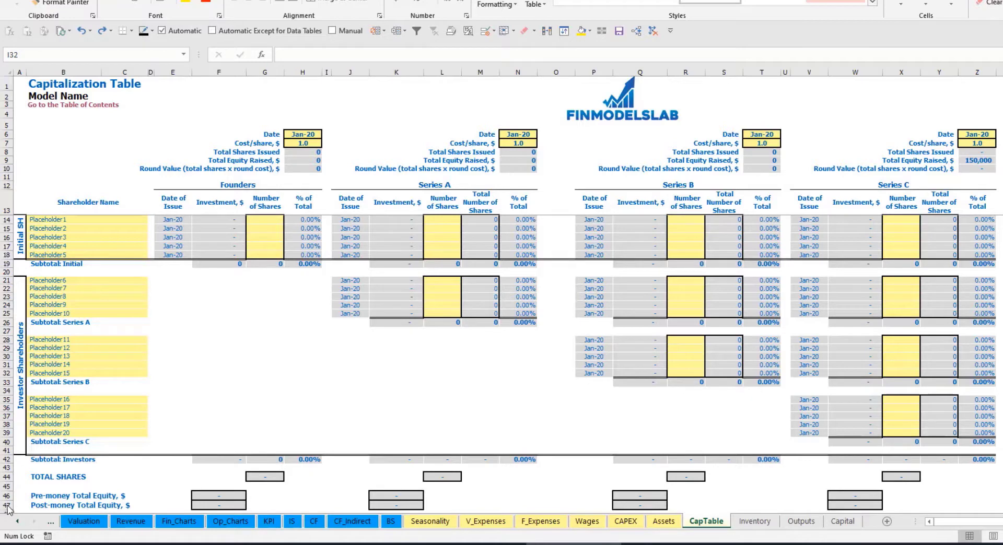
- Name the first two initial shareholders in the capitalization table Founder 1 and Founder 2
left_click(50, 218)
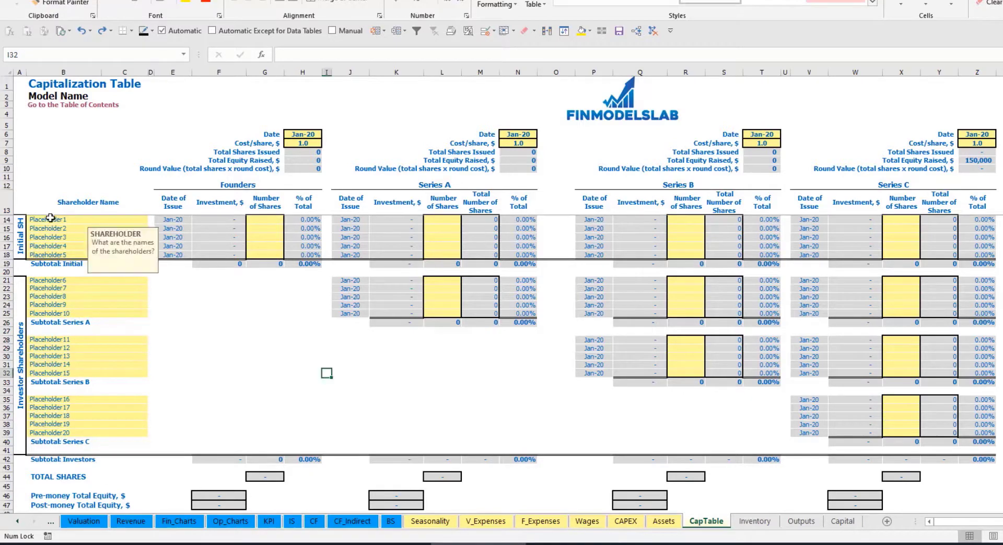
type("F")
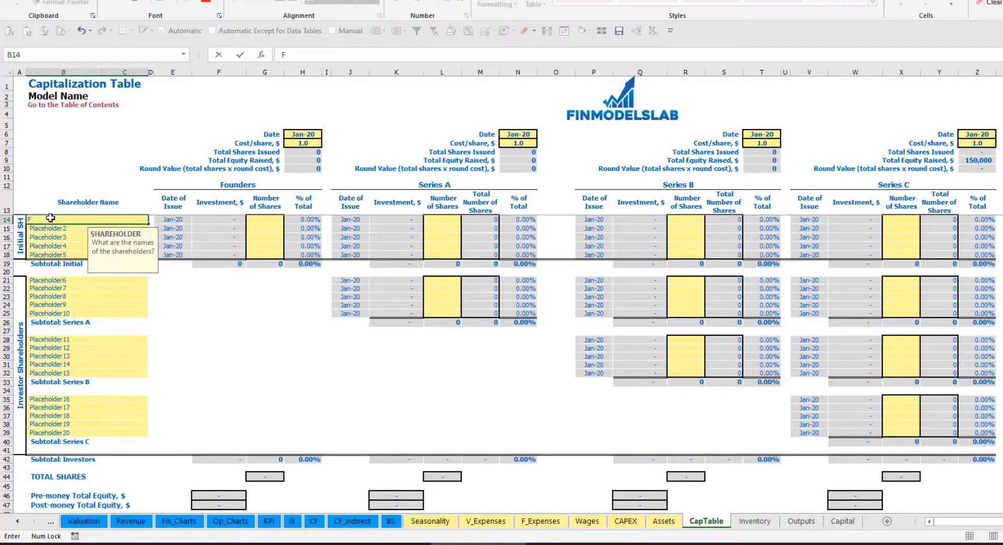
type("ounder 1")
key("Return")
key("Up")
key("ctrl+c")
key("Down")
key("ctrl+v")
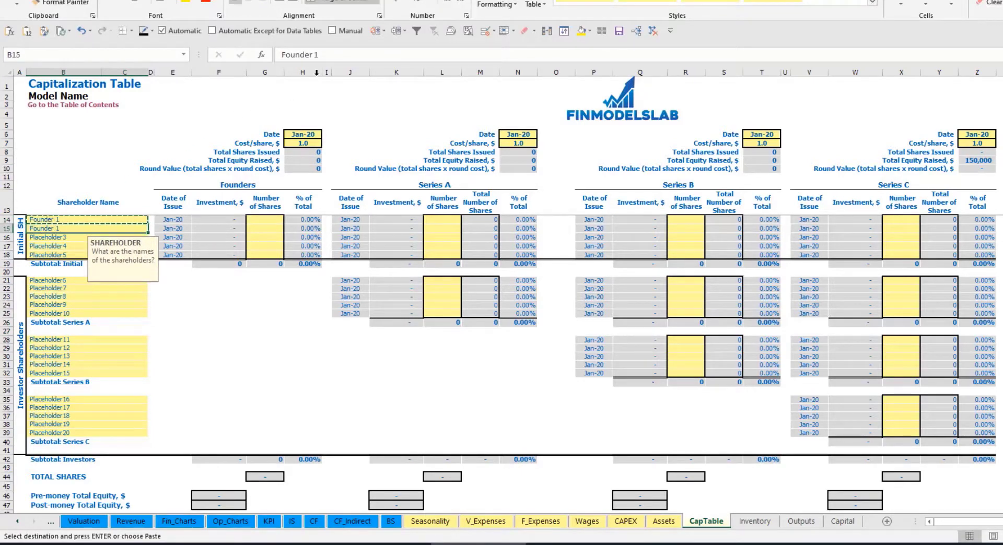
key("F2")
key("BackSpace")
type("2")
key("Return")
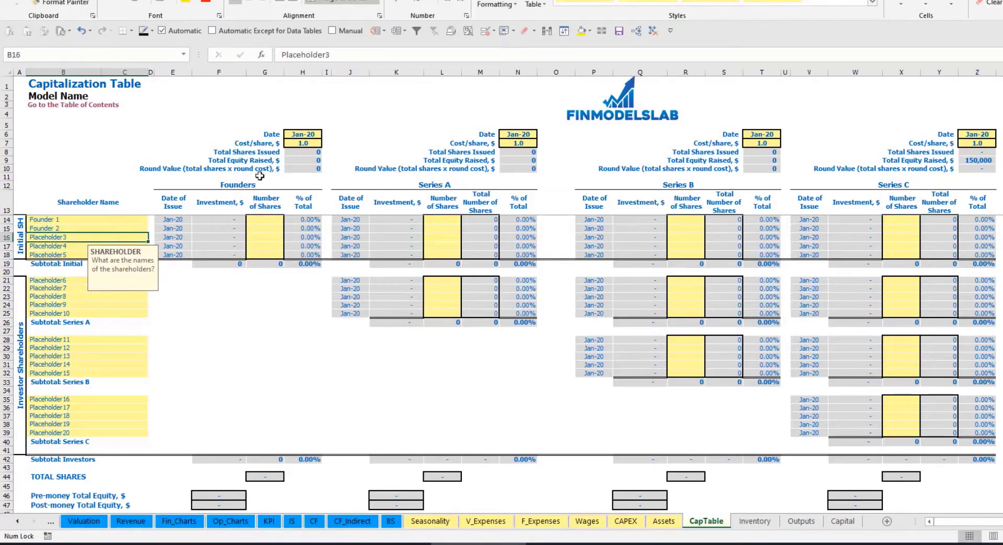
- Enter 10,000 shares for Founder 1 and 20,000 shares for Founder 2 in the Founders round
left_click(108, 221)
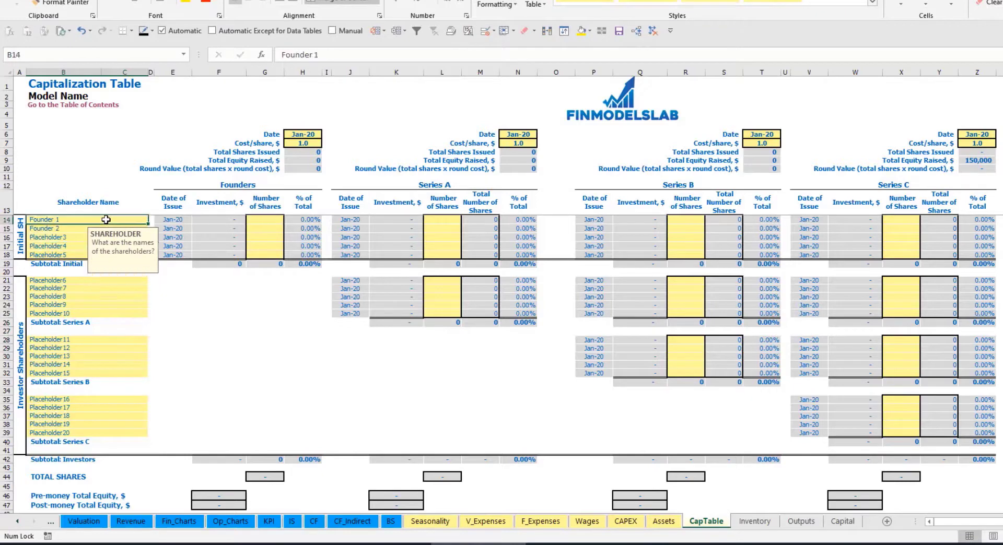
left_click(267, 220)
type("10,0")
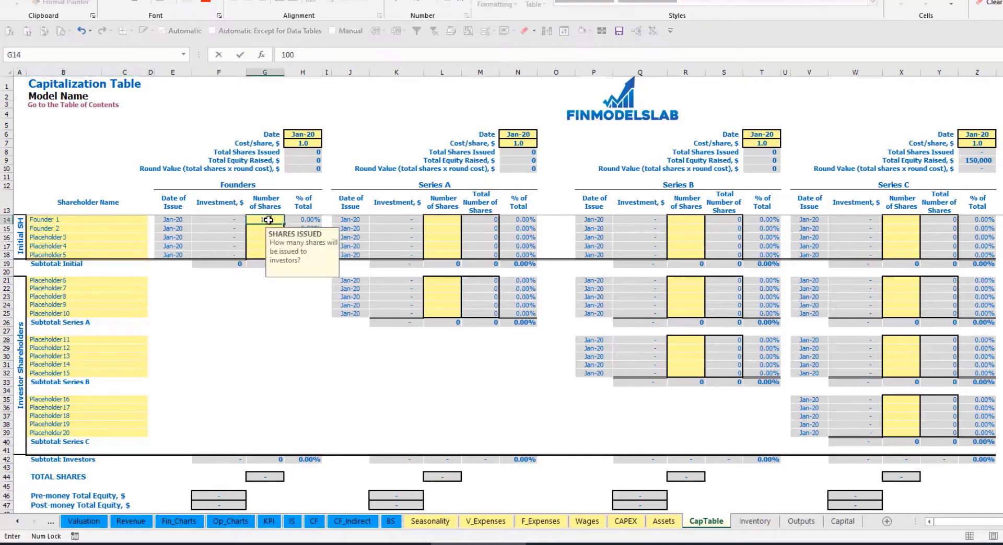
type("00")
key("Return")
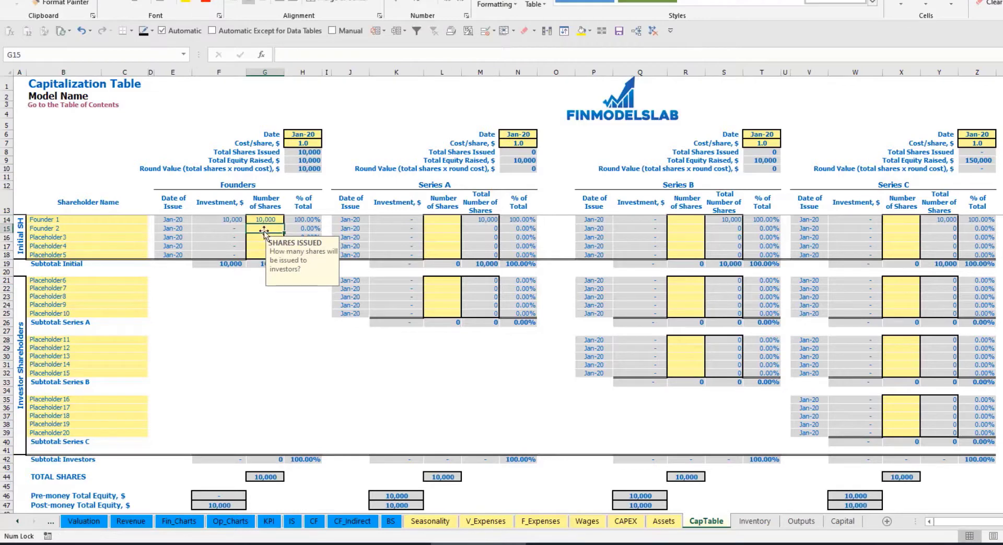
type("20,00")
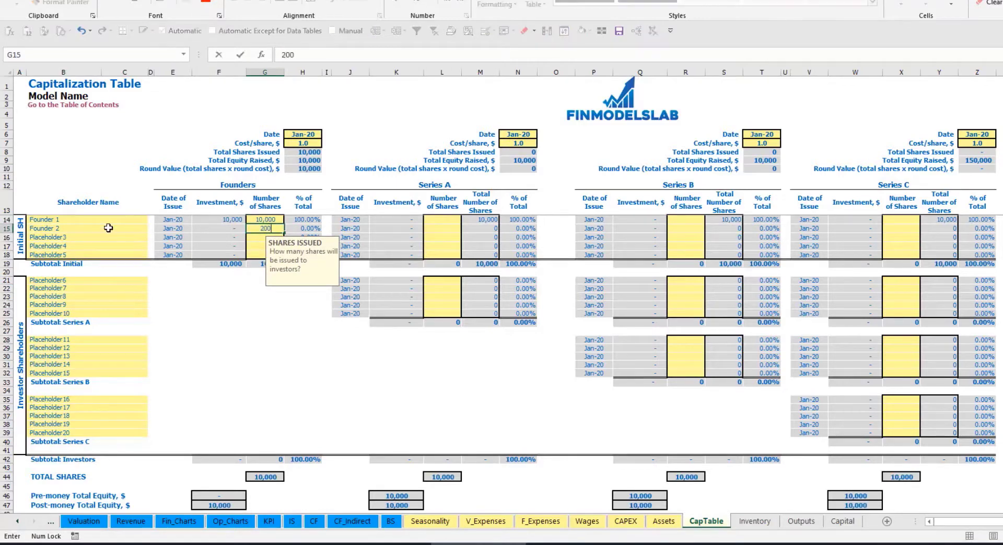
type("0")
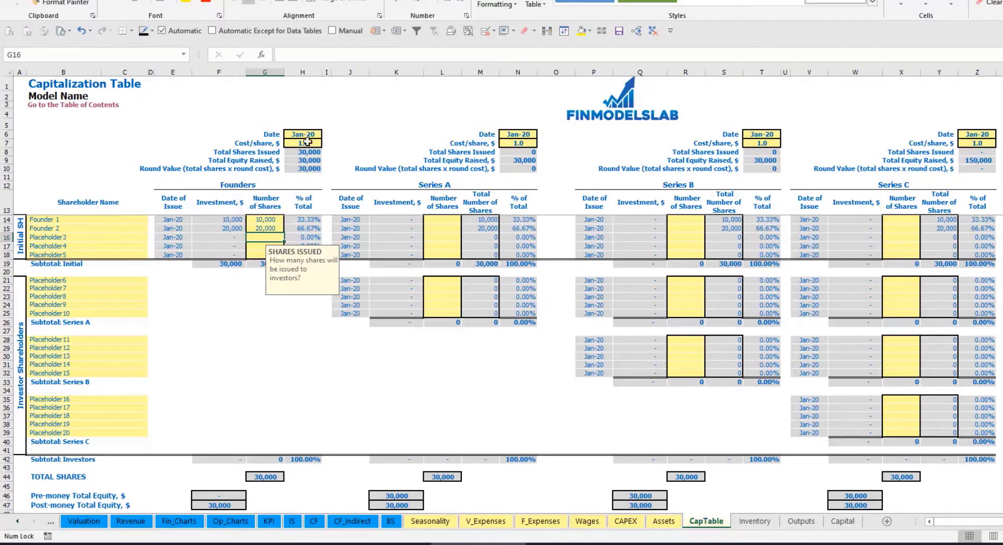
- Set the Founders round's cost per share to 2 and its date to Feb-20
left_click(299, 136)
left_click(293, 144)
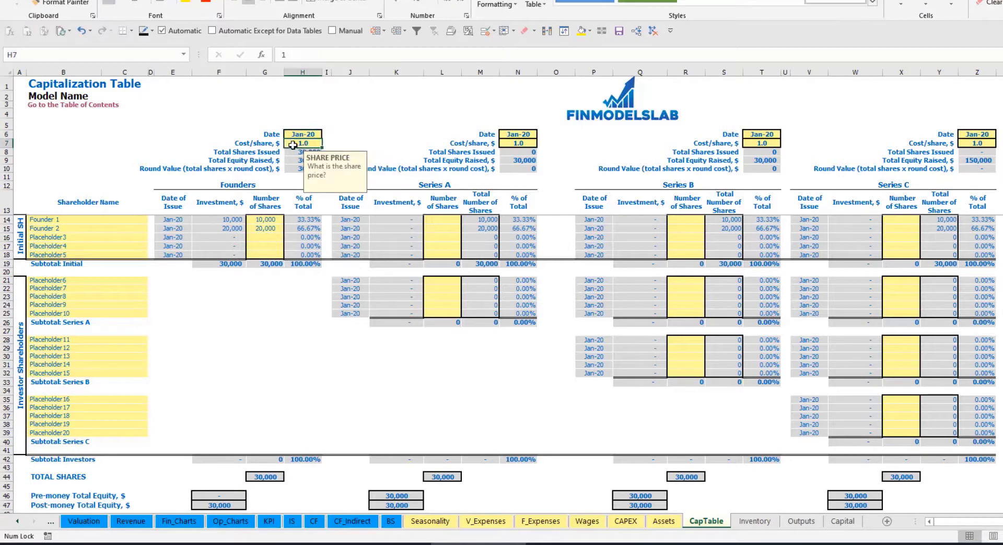
type("2")
key("Return")
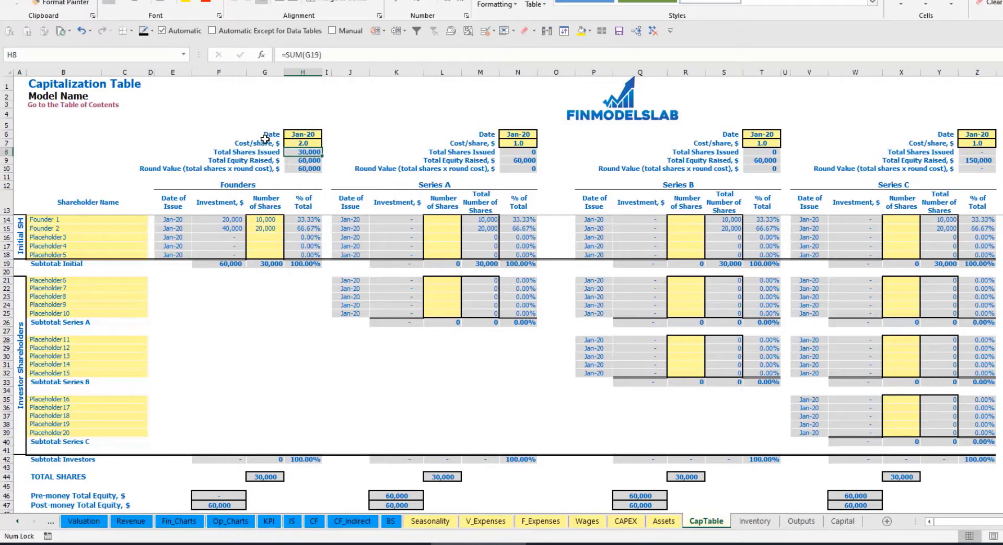
left_click(301, 135)
left_click(325, 134)
left_click(300, 150)
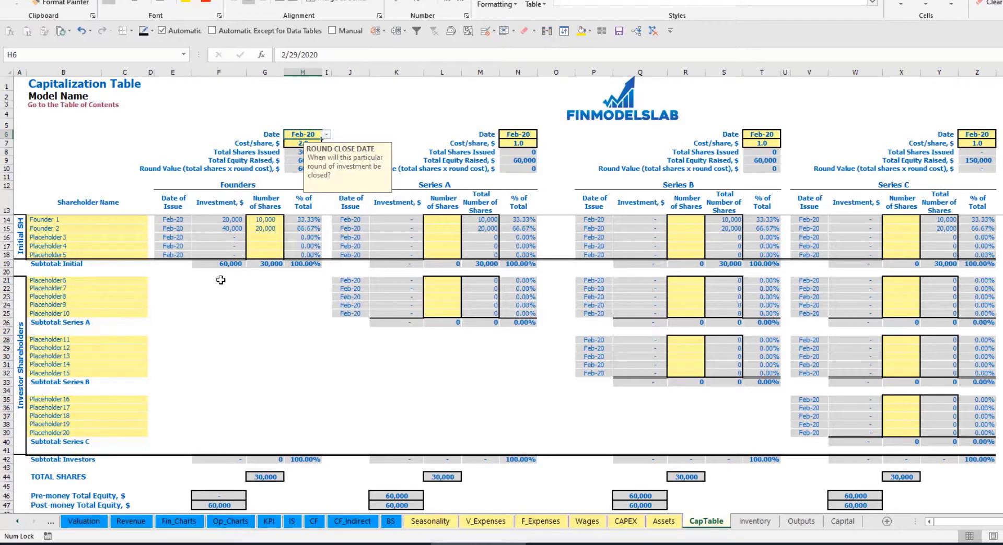
- Review both founders' investments, the initial subtotal, the Post-money Total Equity row and Founder 1's percentage of total
left_click(224, 220)
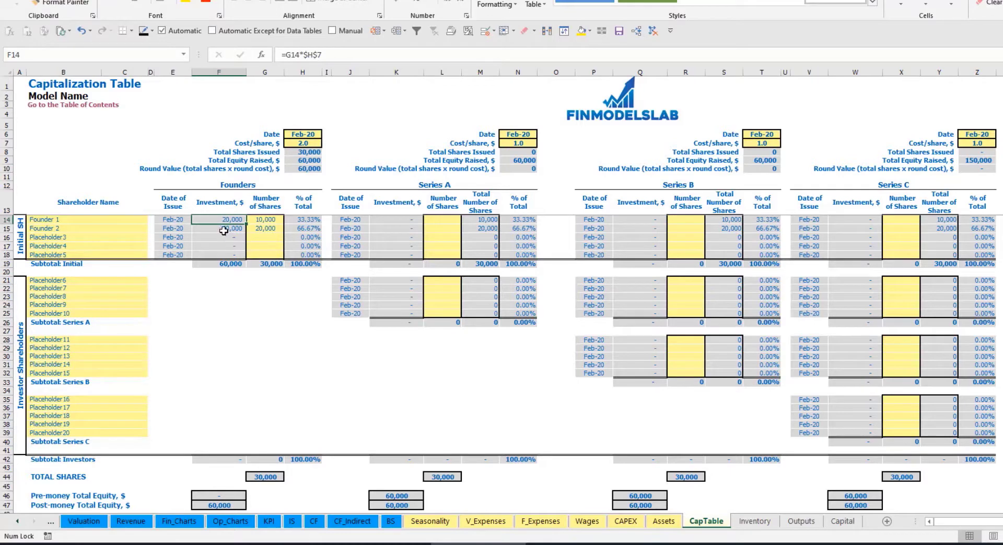
left_click(224, 229)
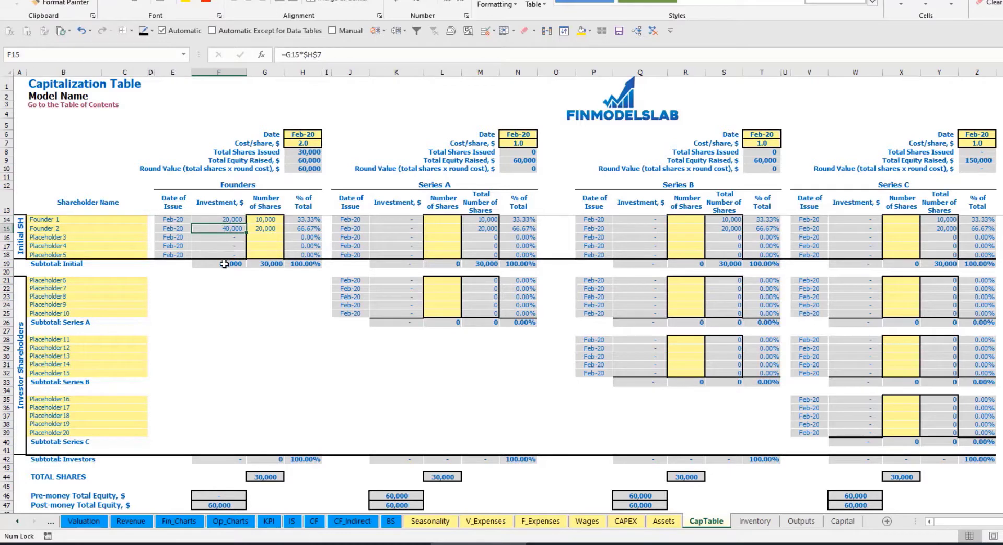
left_click(224, 265)
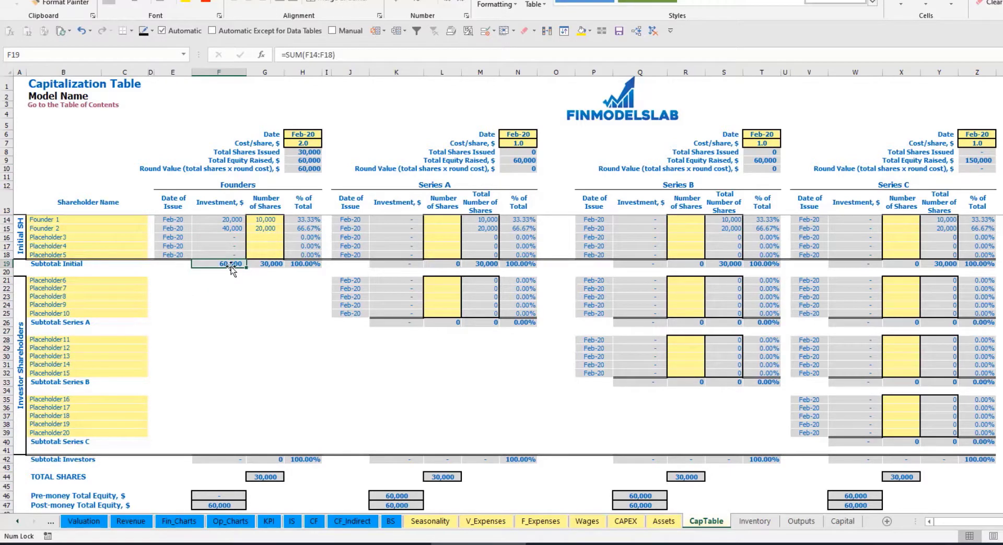
left_click(12, 506)
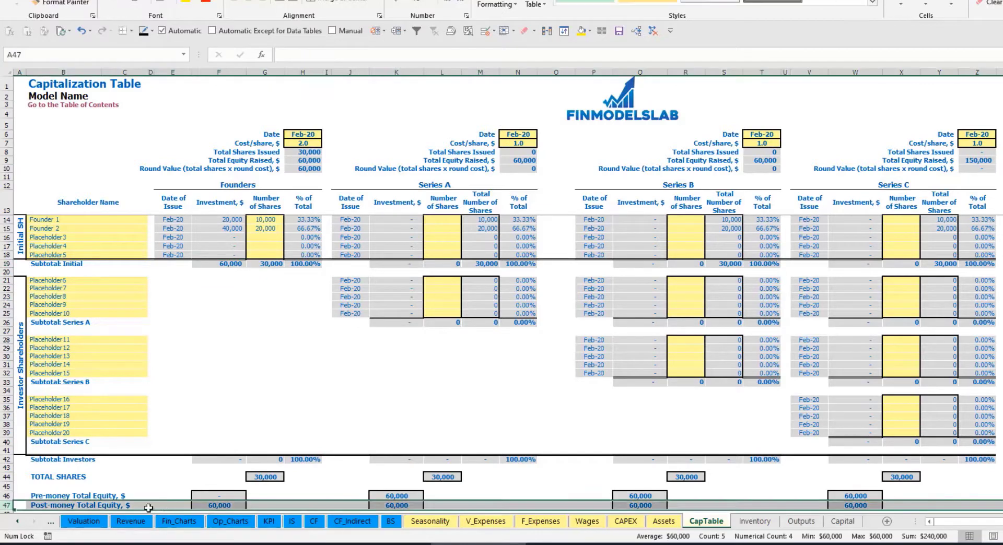
left_click(308, 221)
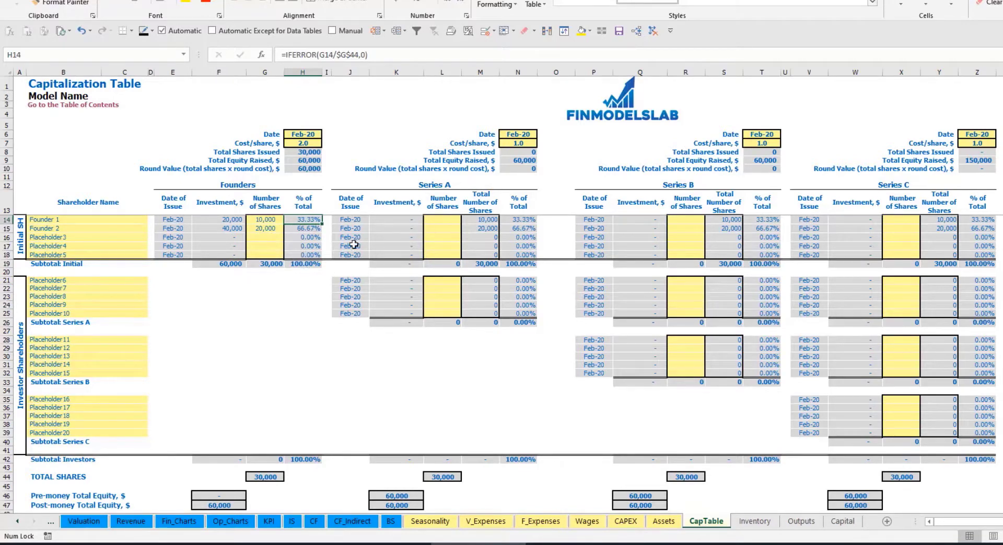
- Name the first Series A investor shareholder Investor 1
left_click(119, 281)
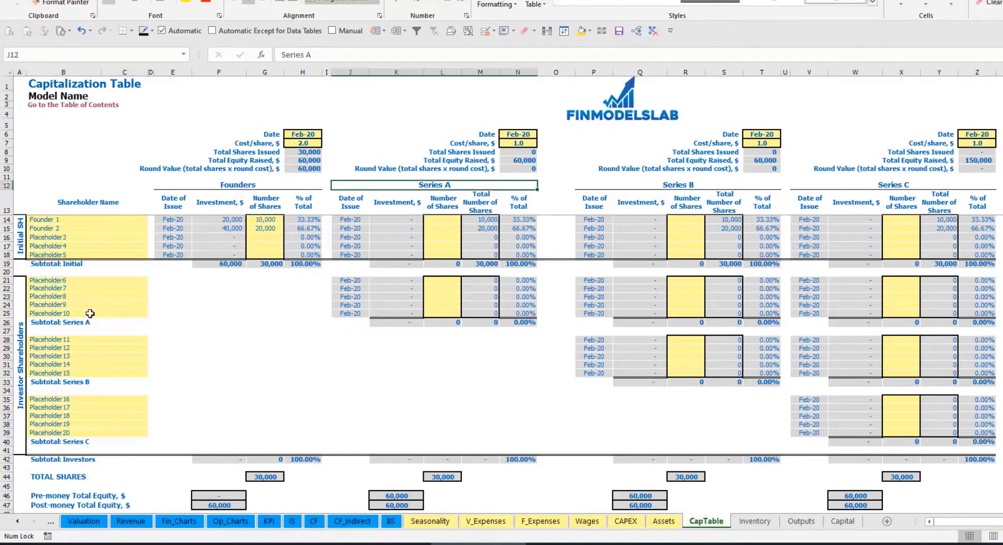
type("I")
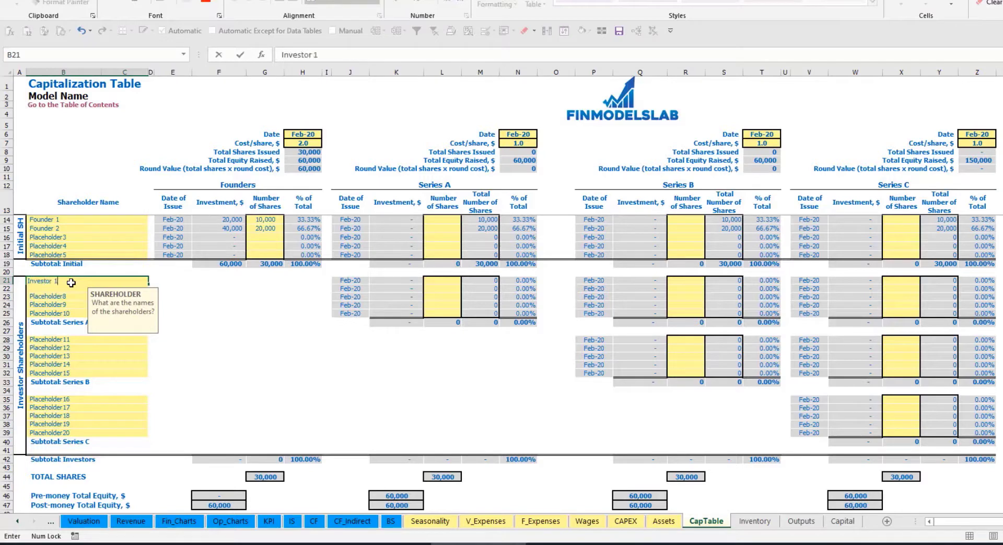
type("nvestor 1")
key("Return")
- Set the Series A round's date to May-20 and its cost per share to 5
left_click(522, 135)
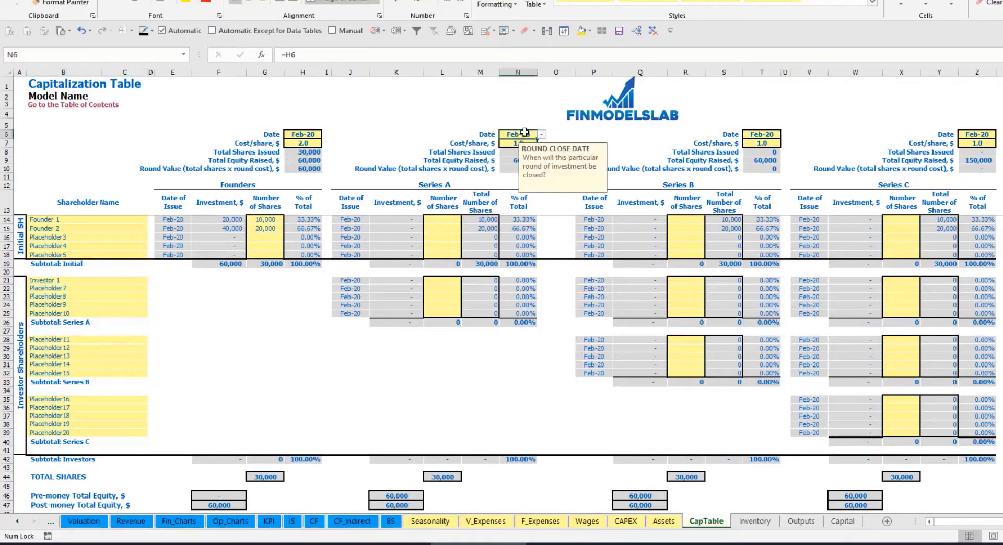
left_click(542, 134)
left_click(527, 166)
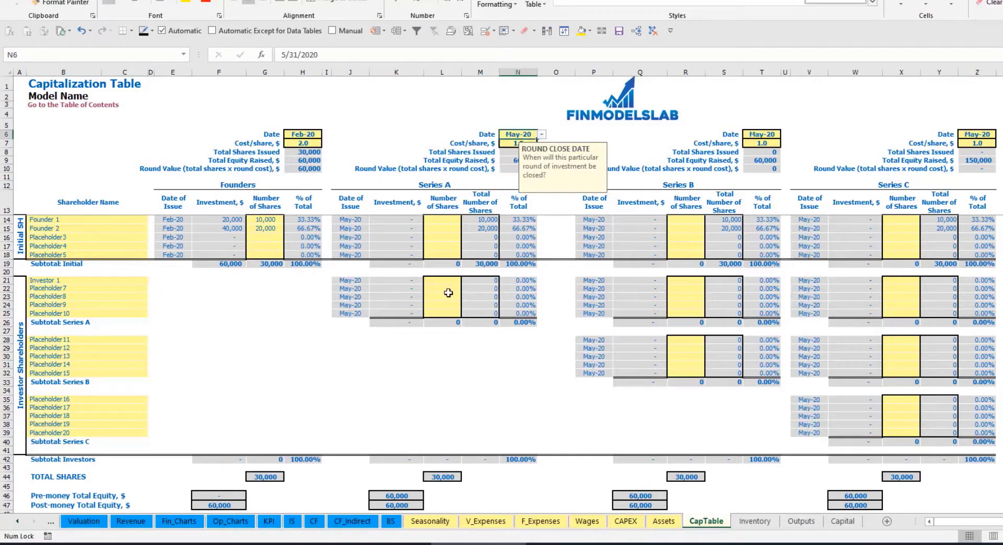
left_click(513, 142)
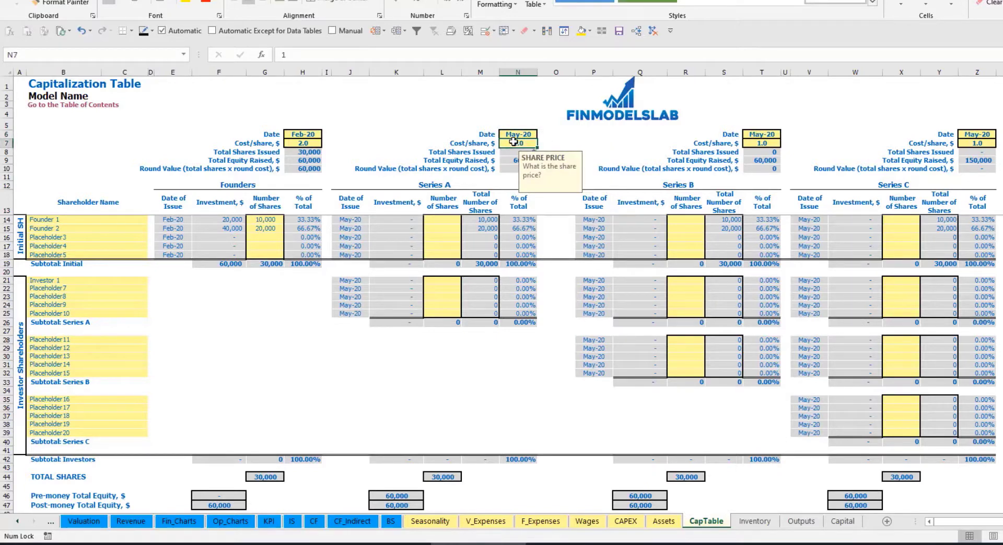
key("Return")
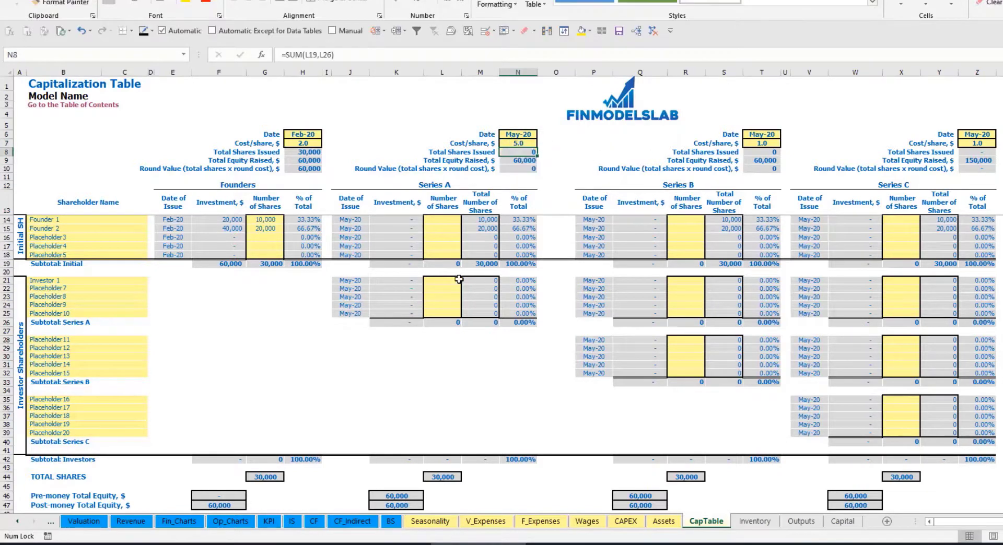
- Enter 1000 shares for Investor 1 in the Series A round
left_click(443, 280)
type("1000")
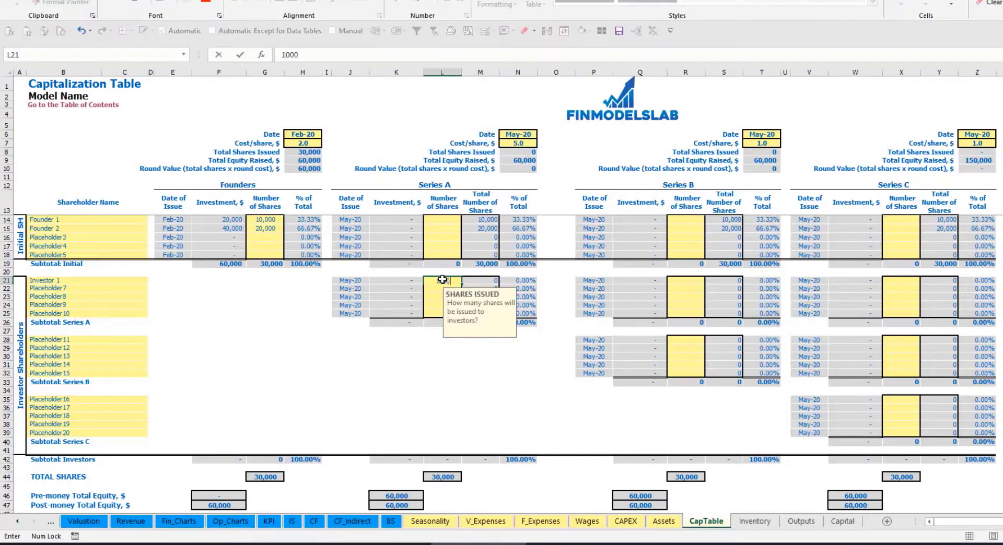
key("Return")
left_click(400, 364)
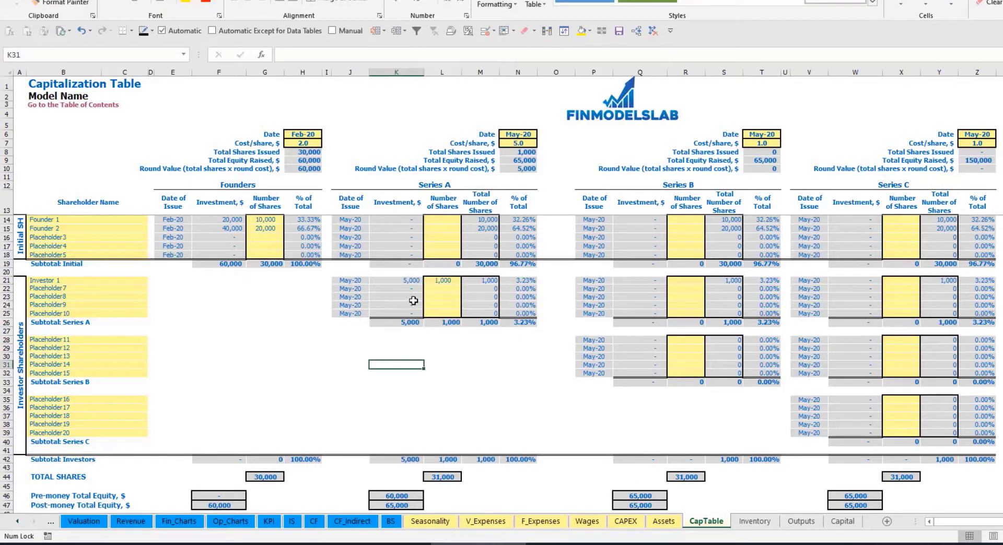
- Check Investor 1's Series A investment and the round's pre-money and post-money total equity
left_click(403, 281)
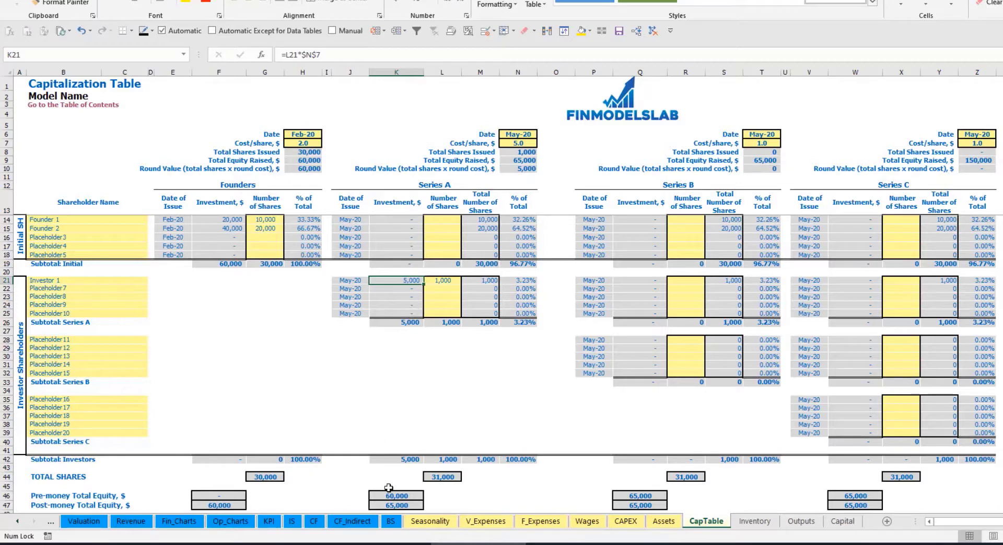
left_click(389, 491)
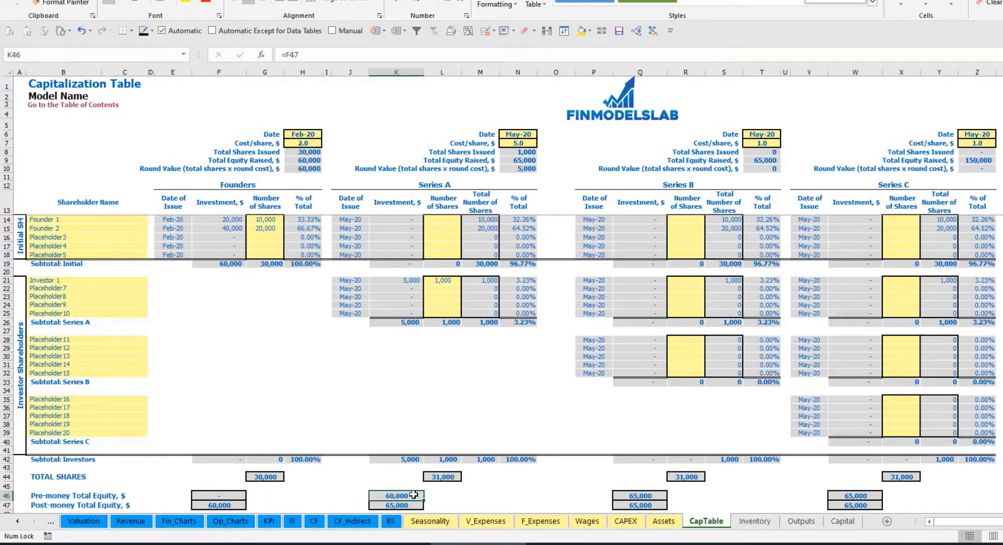
key("Down")
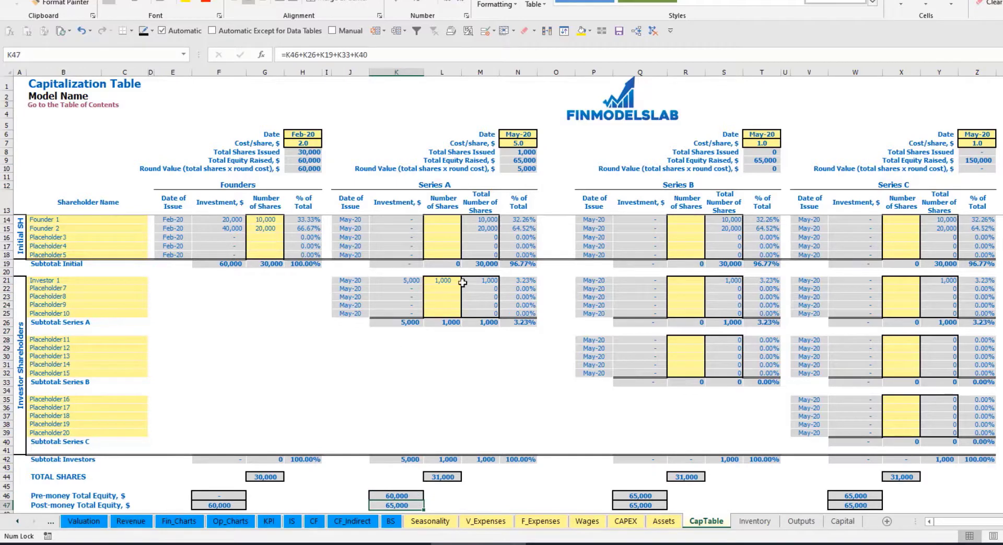
- Check the Series A ownership percentages of Investor 1, Founder 1 and Founder 2
left_click(511, 280)
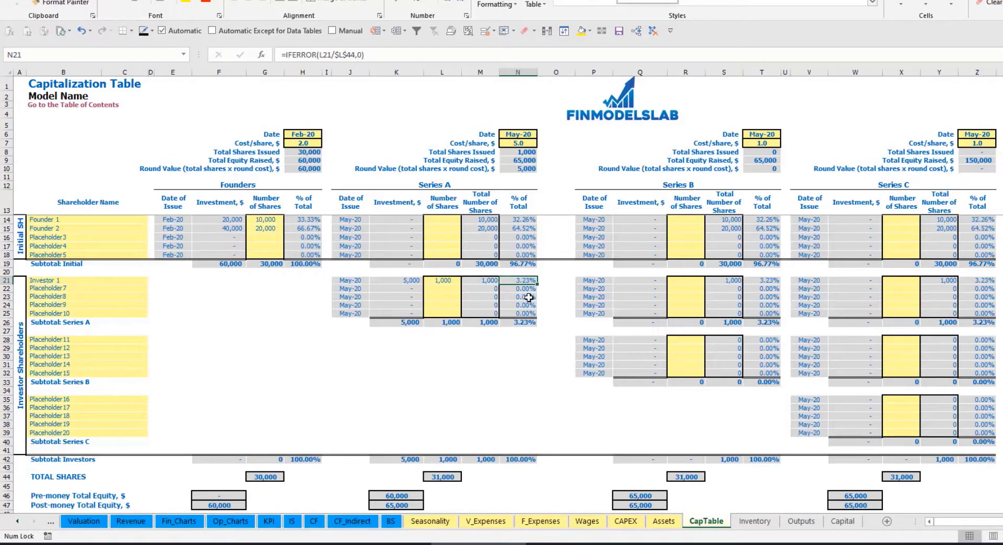
left_click_drag(112, 219, 118, 230)
left_click_drag(522, 220, 523, 228)
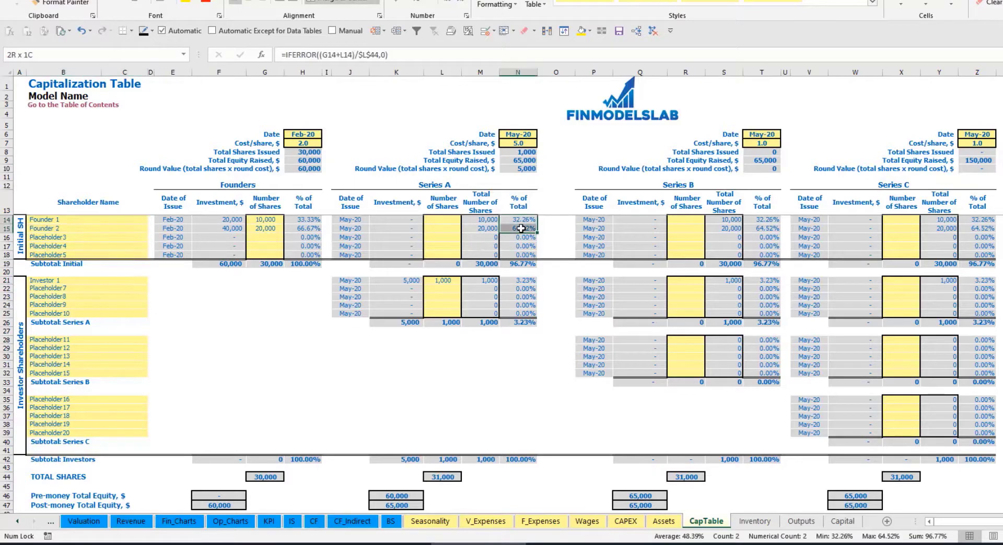
key("shift+Up")
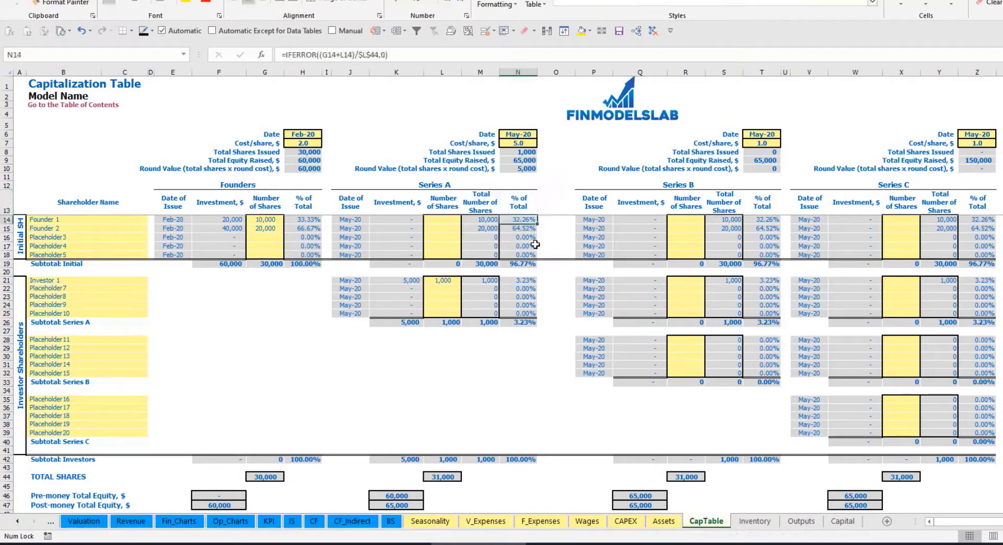
key("Down")
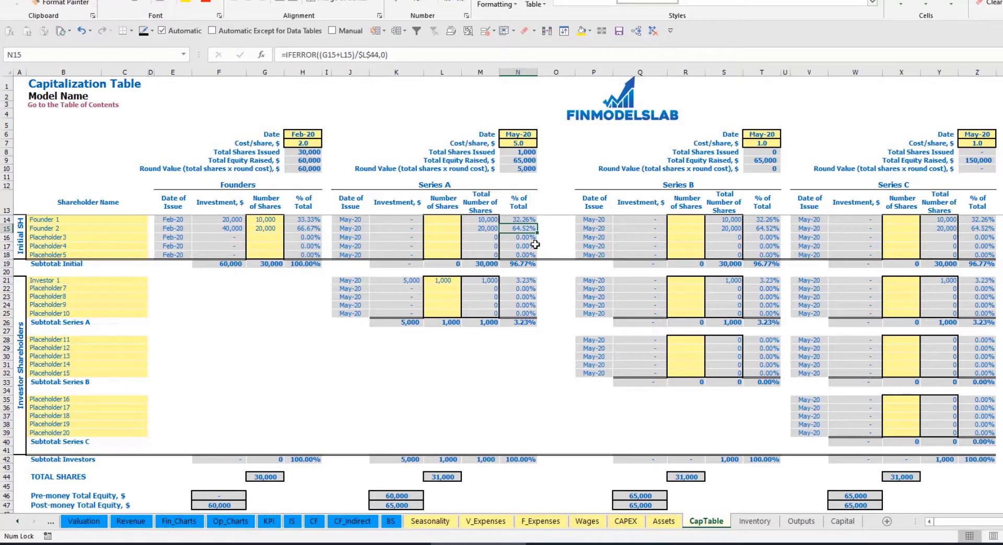
- Review the remaining investor name placeholders and the Series A shares issued inputs
left_click(99, 347)
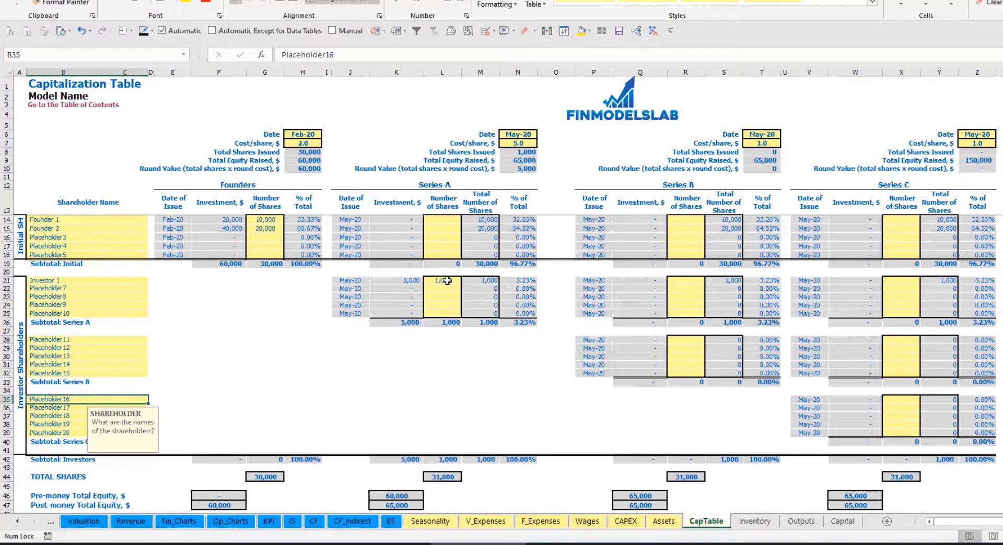
left_click_drag(447, 281, 444, 314)
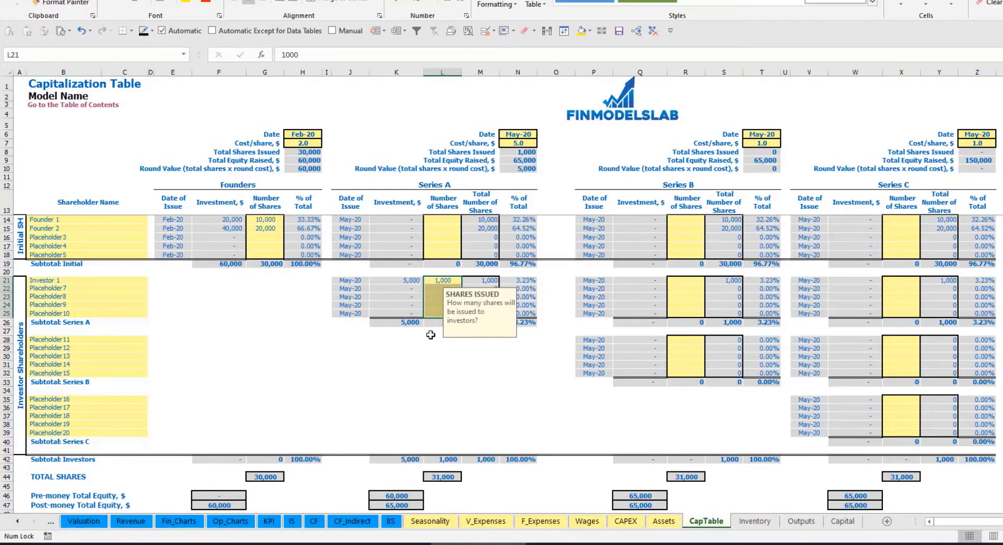
left_click(454, 356)
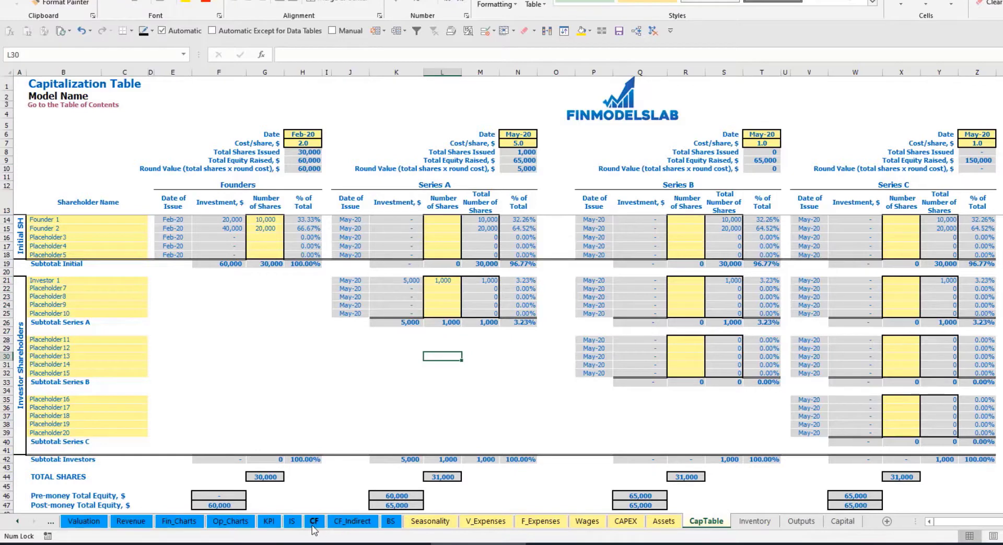
- Check the ordinary equity raisings for Feb-20 and May-20 in the cash flow statement and the ordinary equity line in the balance sheet
left_click(313, 523)
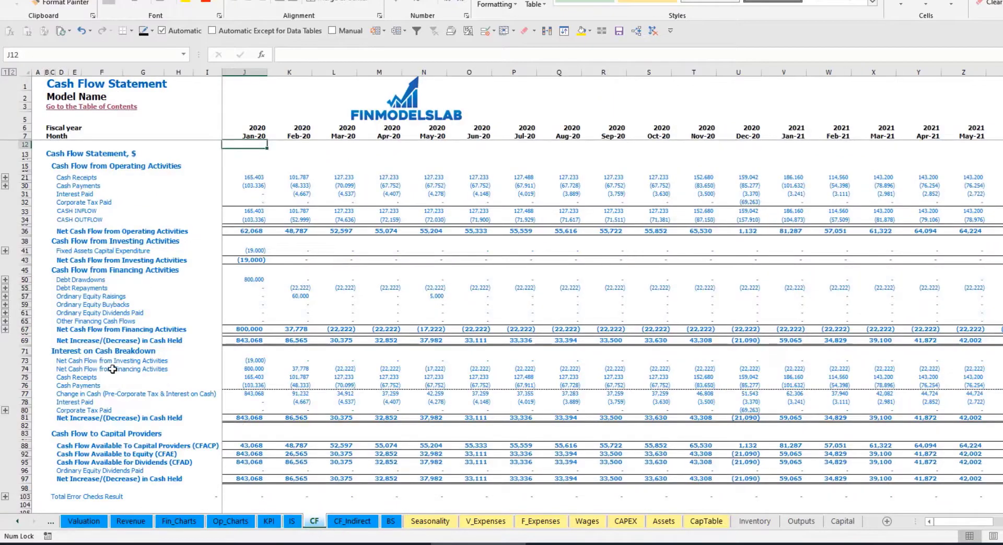
left_click(24, 296)
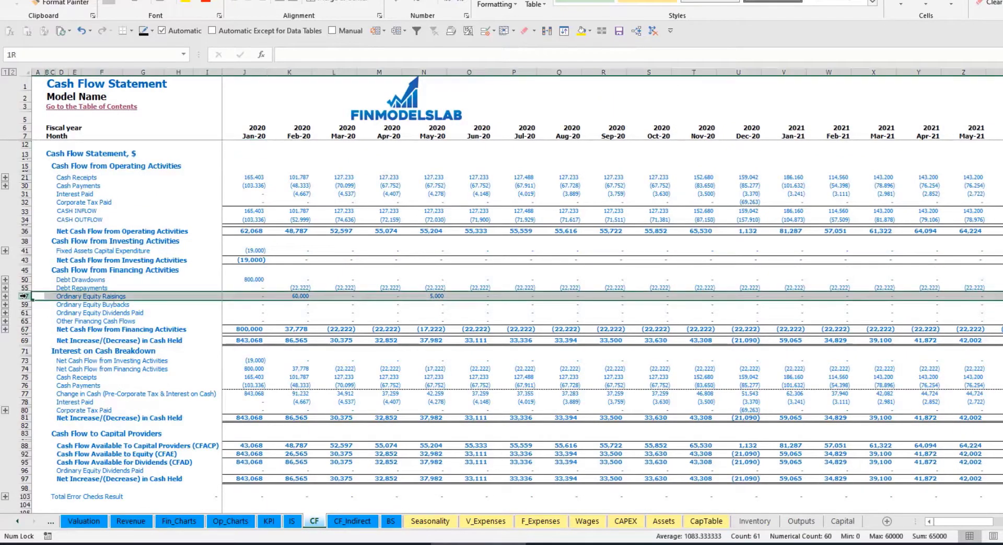
left_click(303, 298)
left_click(433, 297)
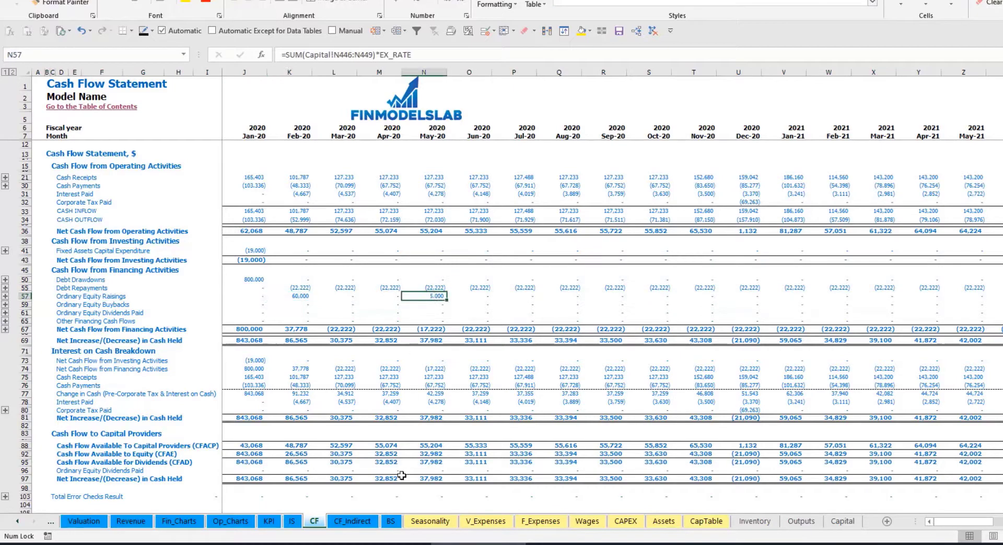
left_click(400, 524)
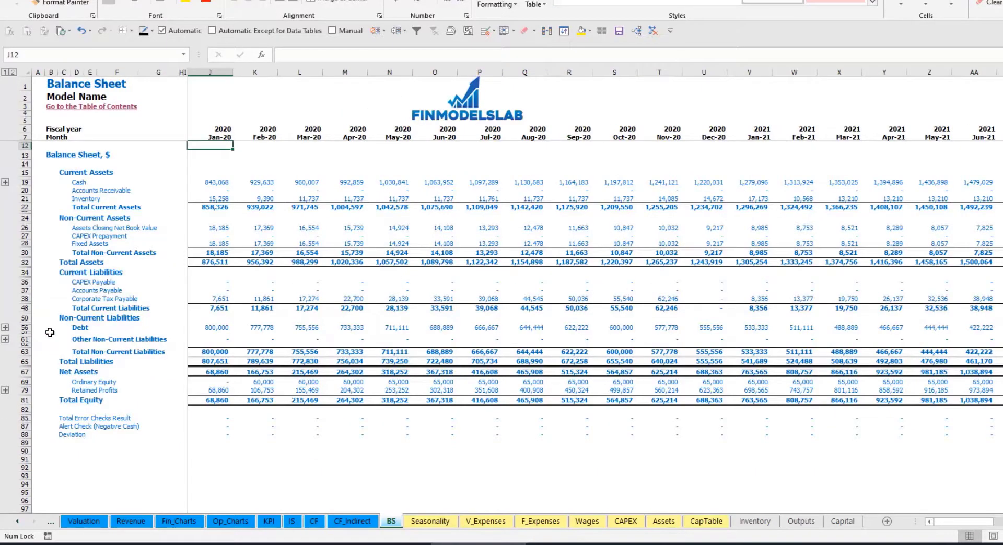
left_click(24, 381)
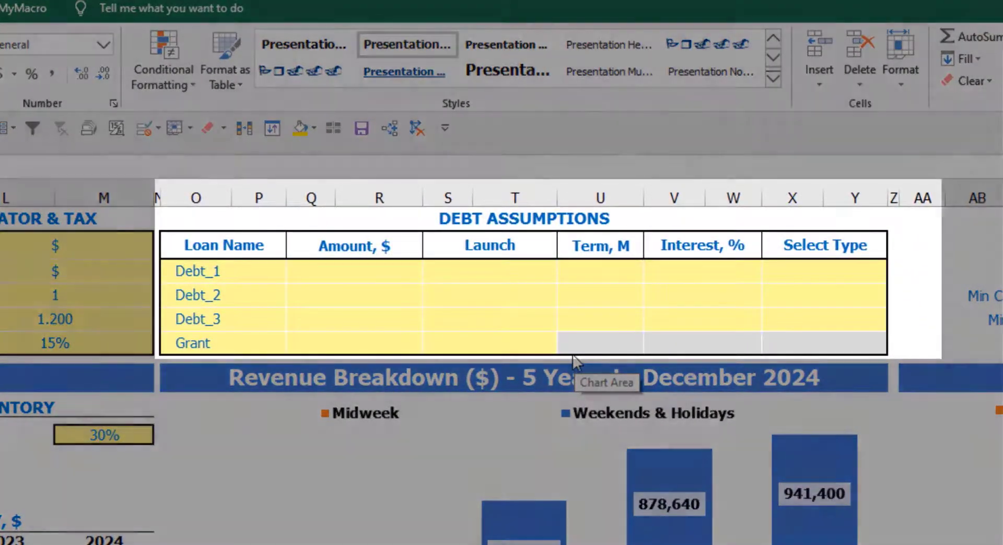
- Set the repayment type of Debt_1 to Annuity in the dashboard's debt assumptions
left_click(582, 220)
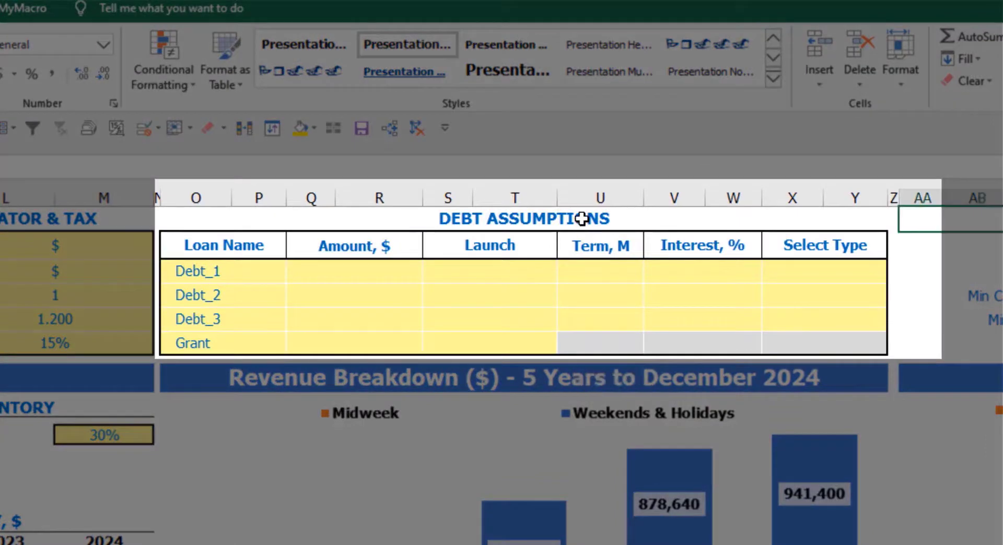
left_click(581, 220)
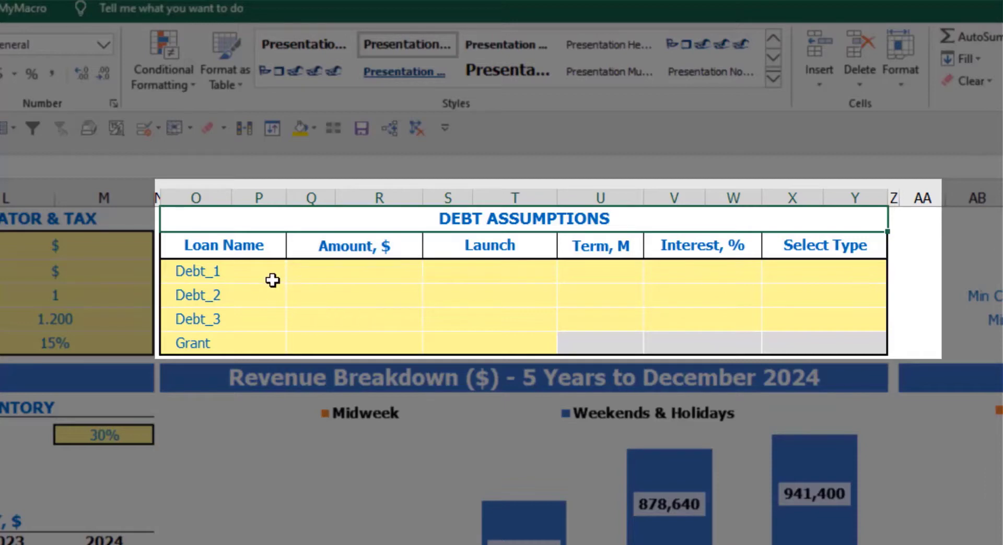
left_click(880, 273)
left_click(897, 274)
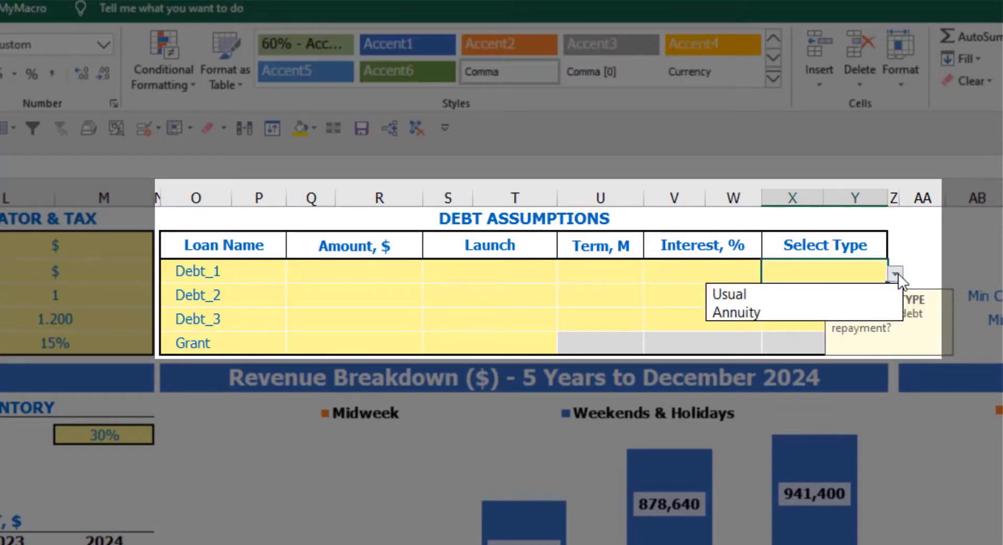
left_click(870, 305)
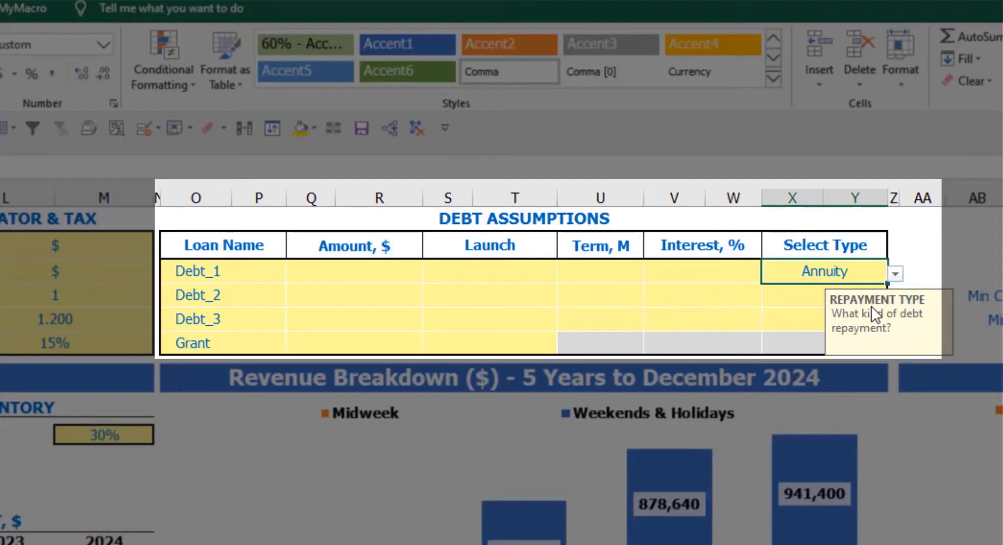
- Set Debt_1's repayment type to Usual and its loan amount to 1,000,000
left_click(895, 273)
left_click(859, 295)
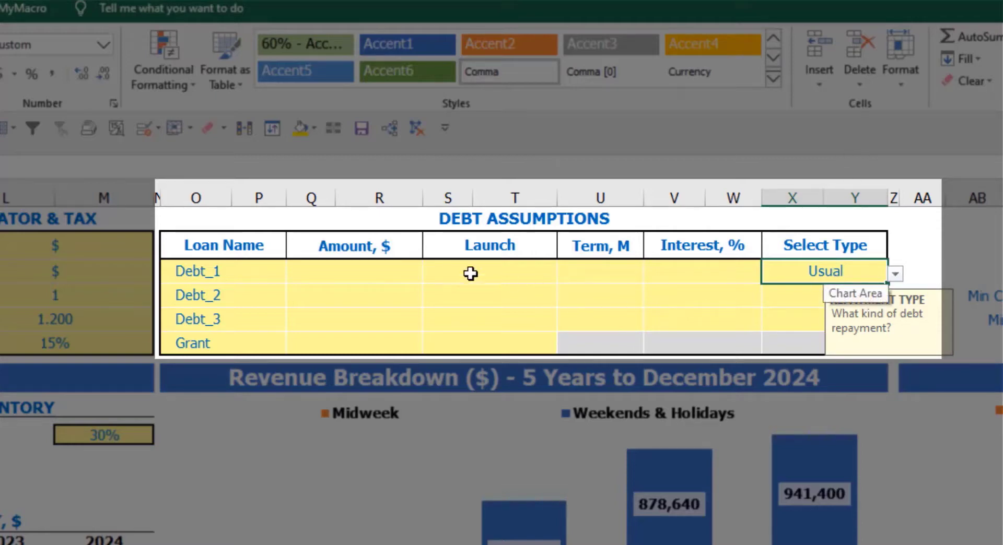
left_click(395, 272)
type("1,000,")
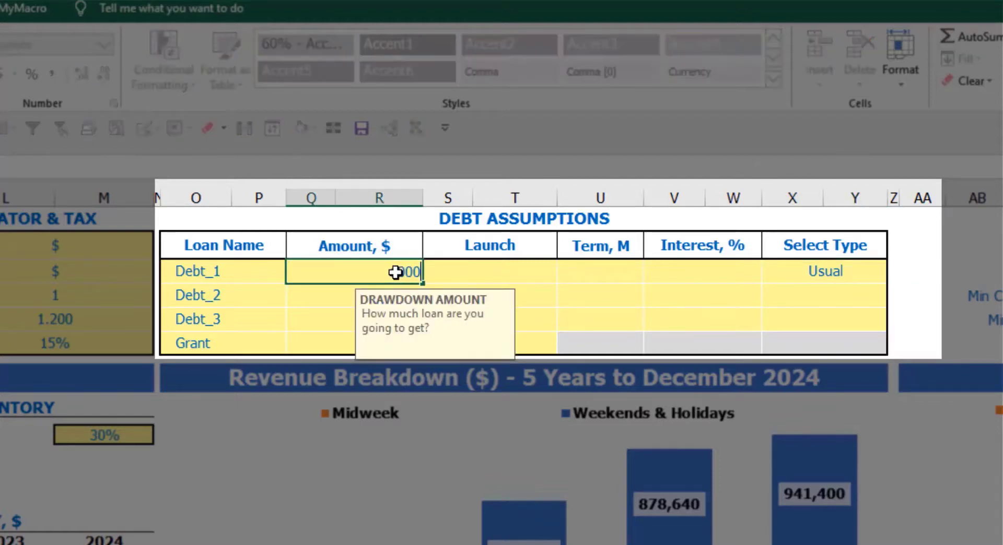
type("000")
key("Return")
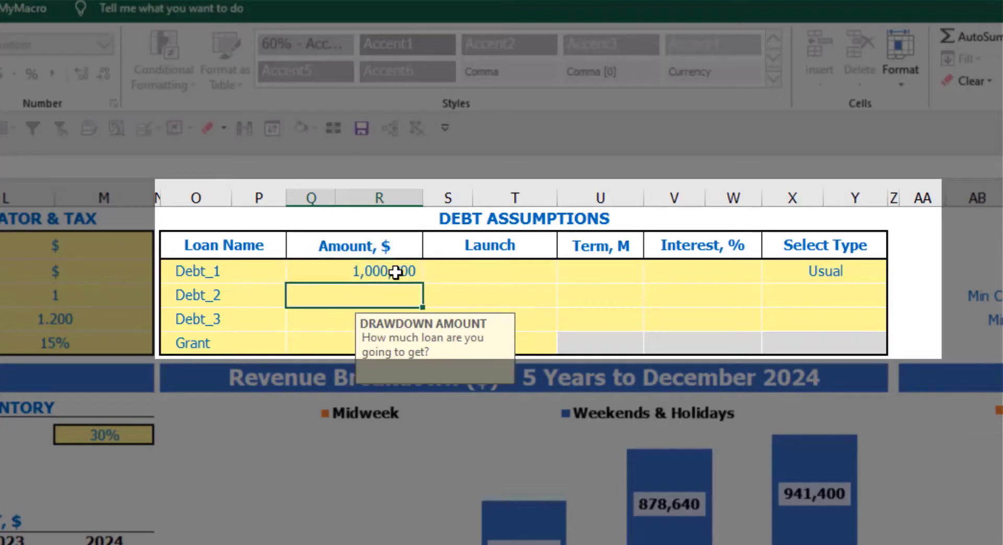
- Set Debt_1's launch date to Feb-20 and its repayment term to 60 months
left_click(558, 269)
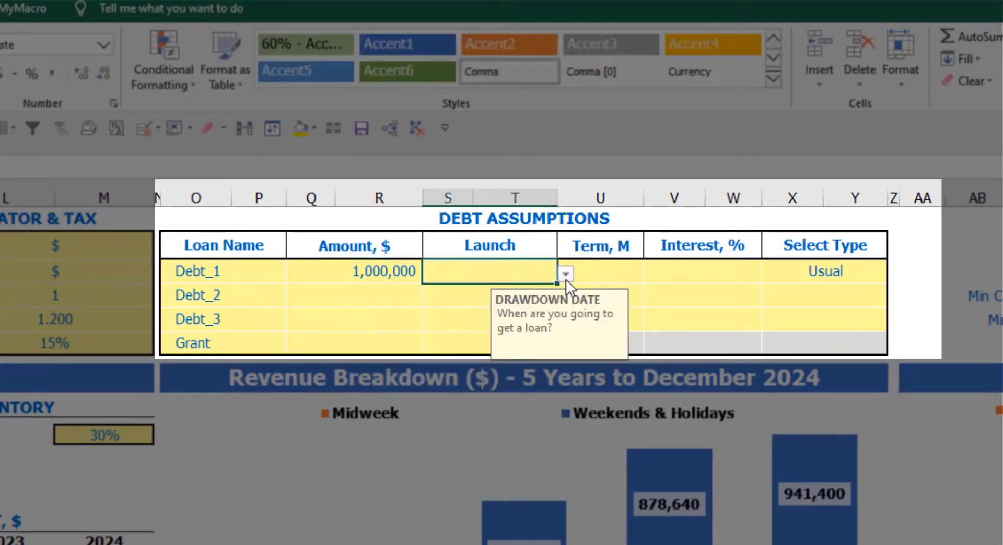
left_click(566, 277)
left_click(520, 310)
left_click(603, 263)
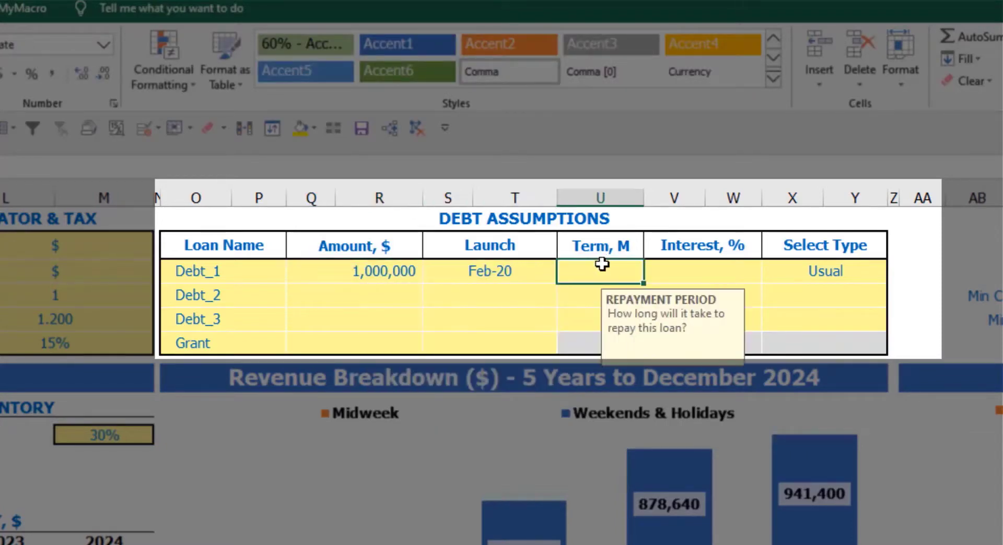
type("60")
key("Return")
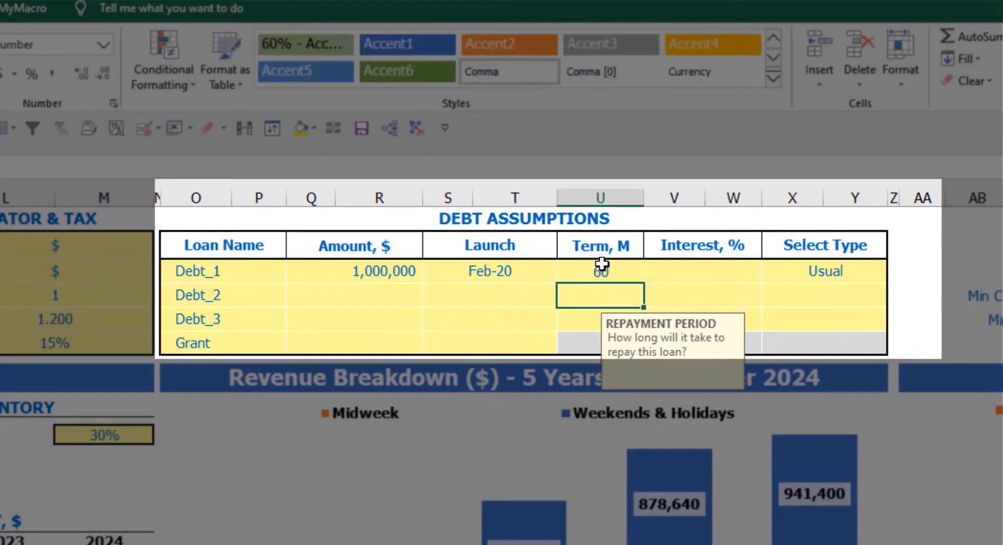
- Set Debt_1's annual interest rate to 5%
left_click(661, 269)
type("5")
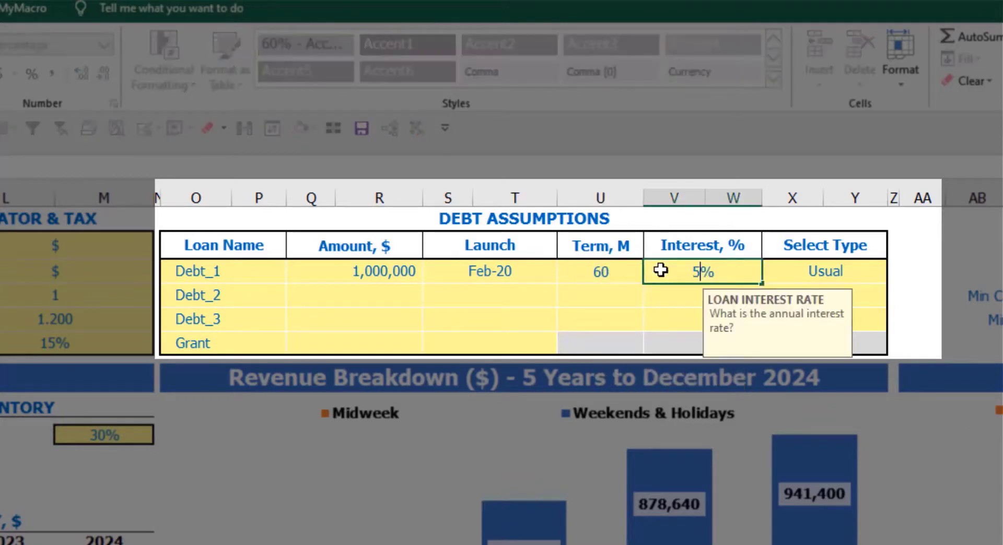
key("Return")
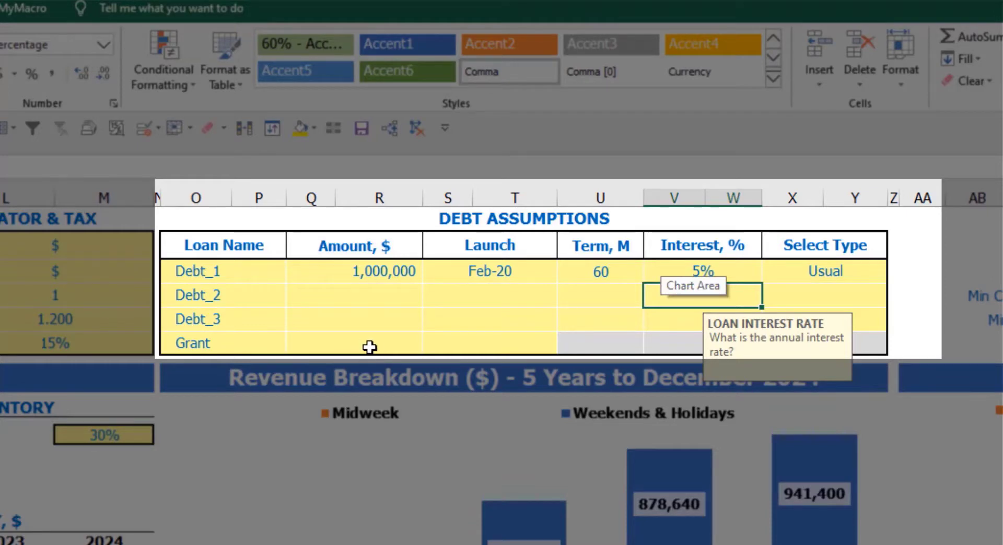
- Enter a grant of 500,000 in the debt assumptions with a launch date of Mar-20
left_click(371, 346)
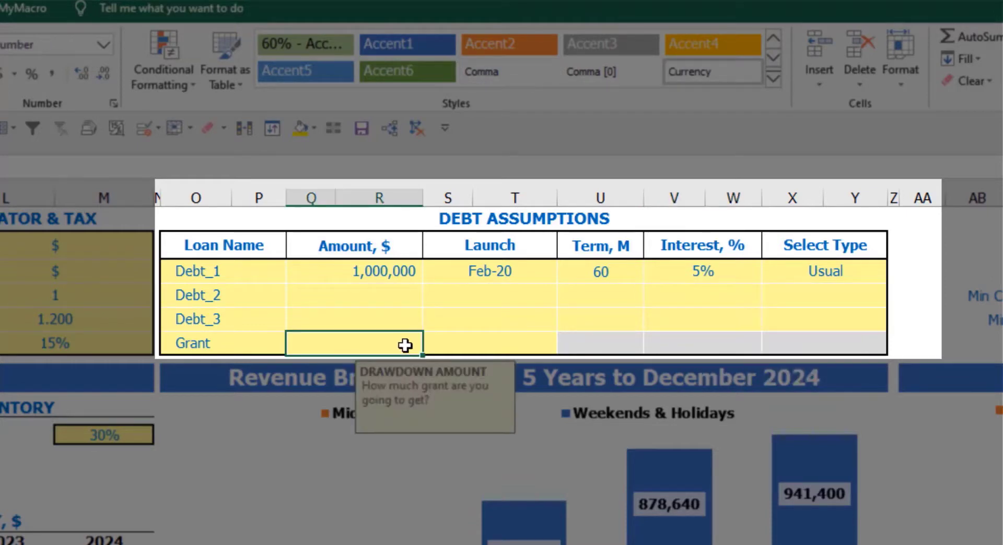
type("500,000")
key("Return")
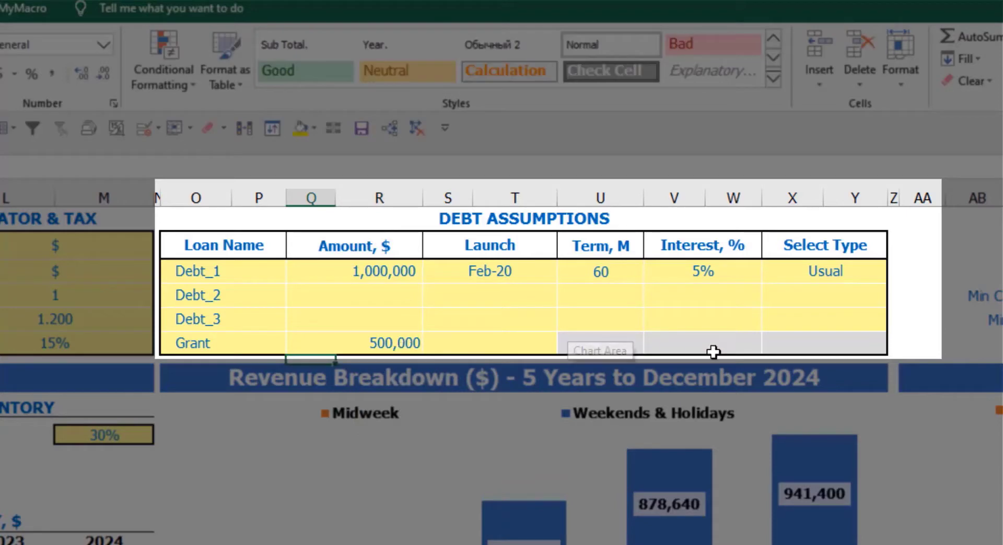
left_click(517, 346)
left_click(565, 346)
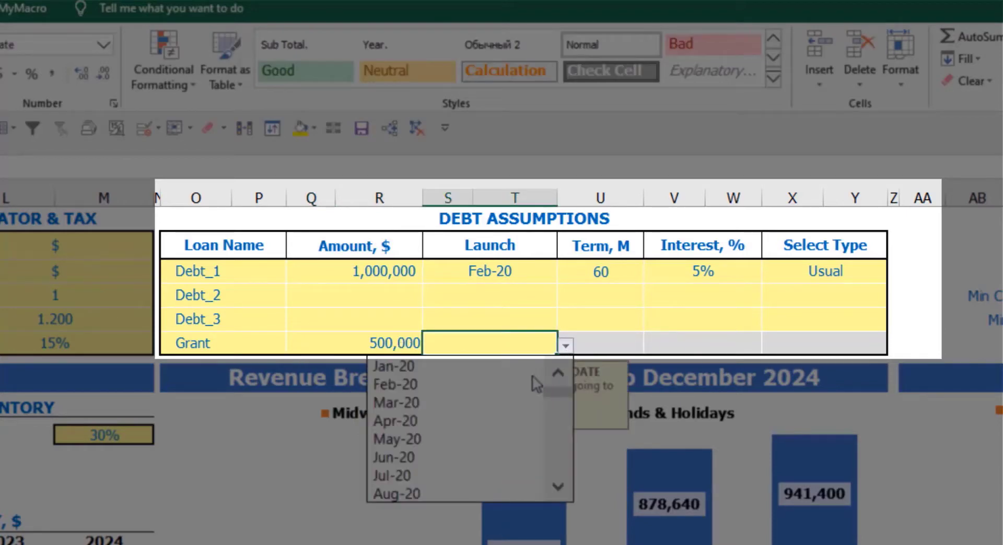
left_click(501, 406)
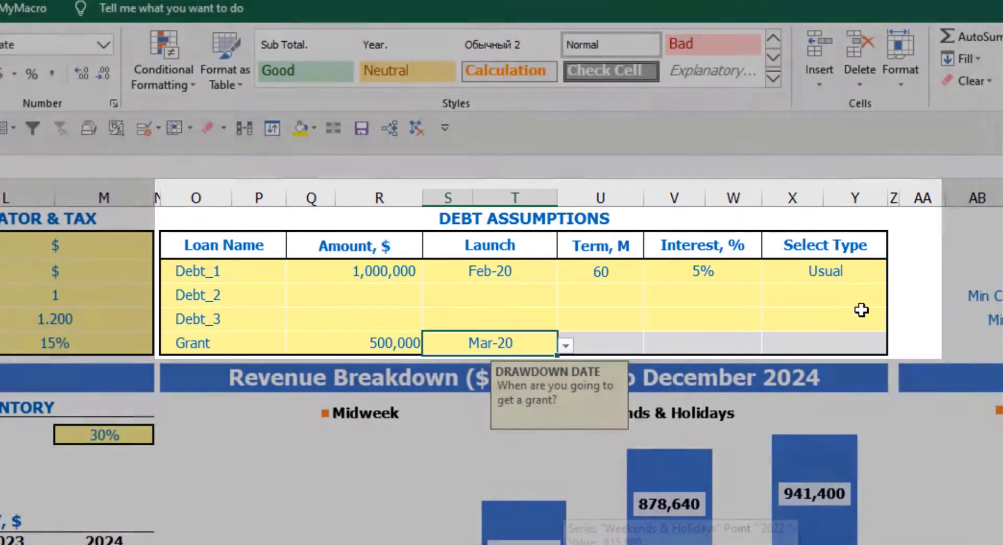
left_click(914, 256)
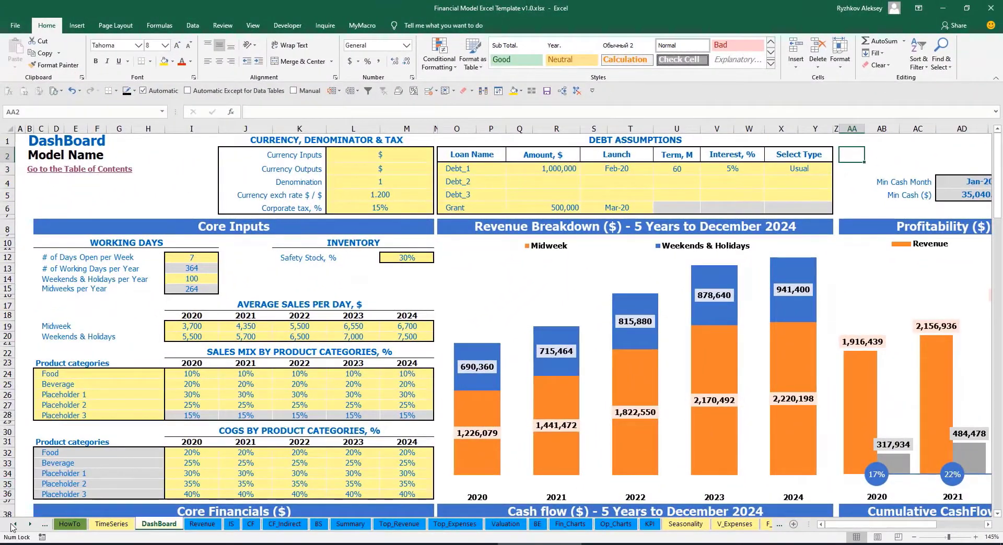
- Review the Capital sheet's calculations of debt balances, repayments, interest expense and ordinary equity
left_click(29, 524)
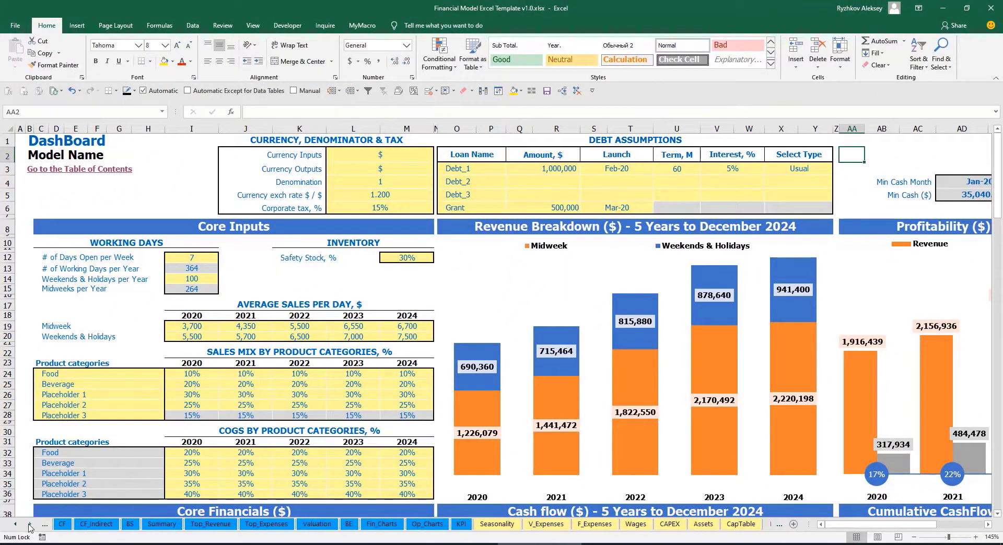
left_click(30, 524)
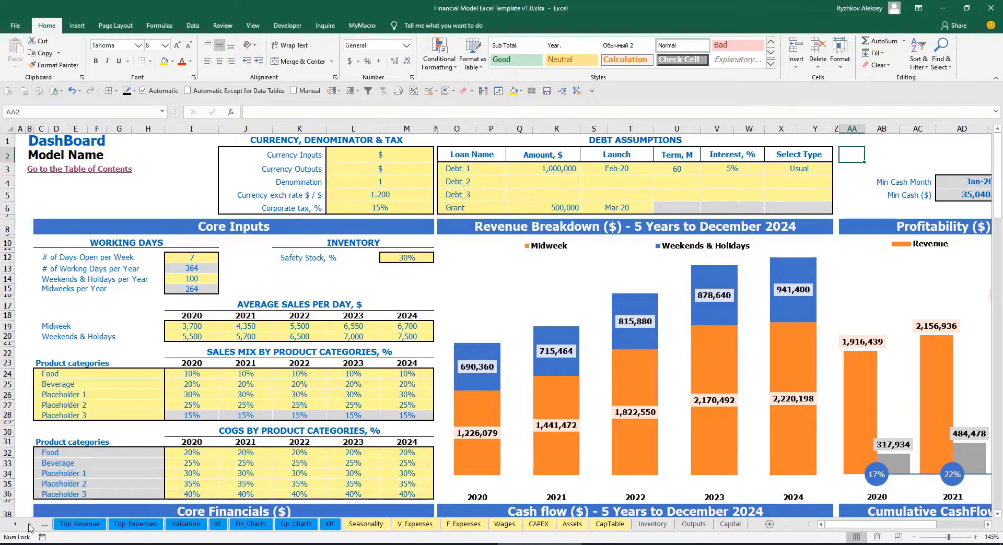
left_click(734, 524)
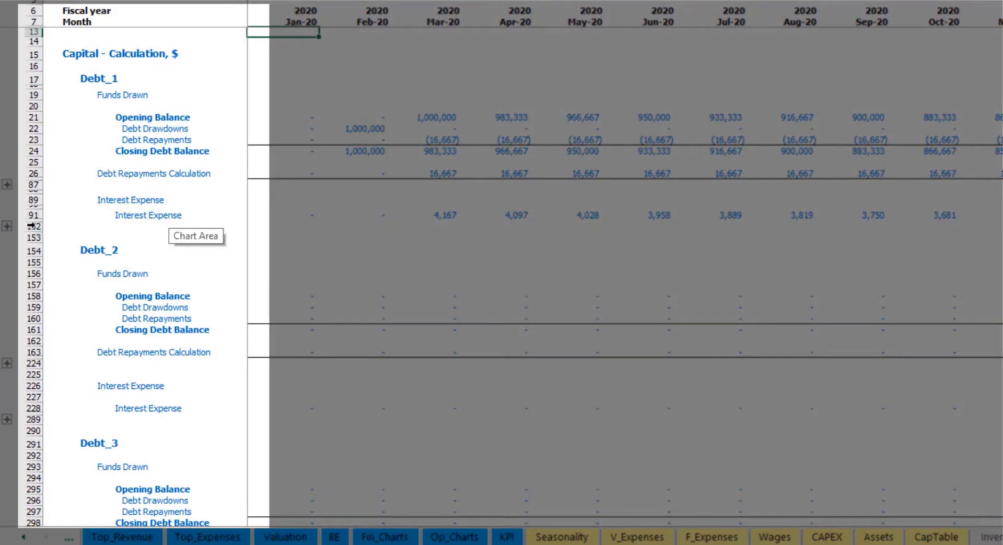
scroll(32, 226, "down", 5)
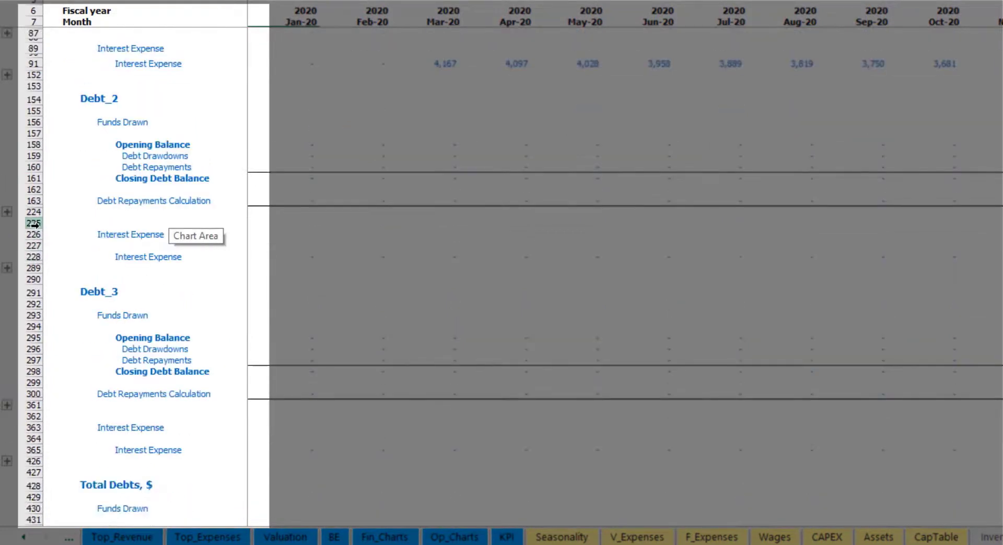
scroll(32, 226, "down", 5)
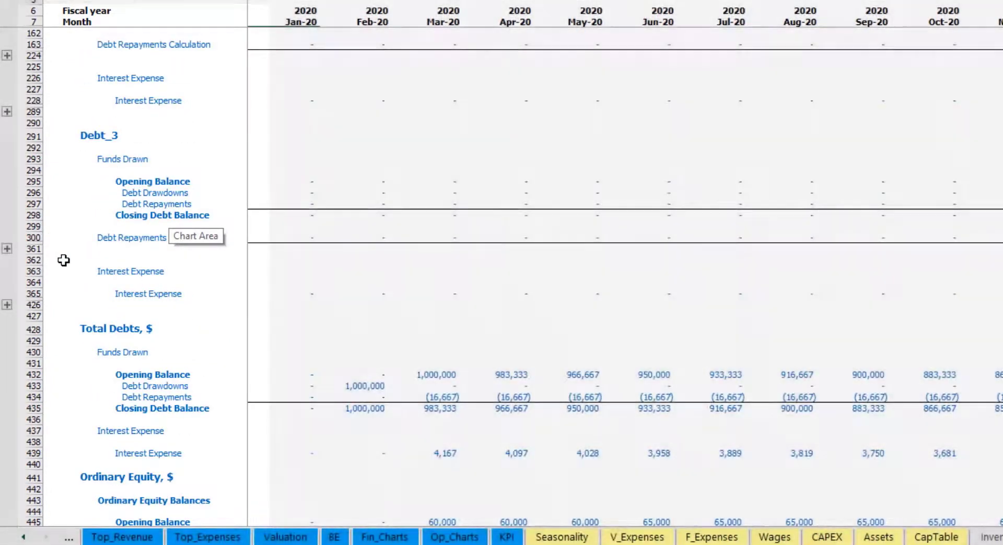
scroll(64, 260, "up", 10)
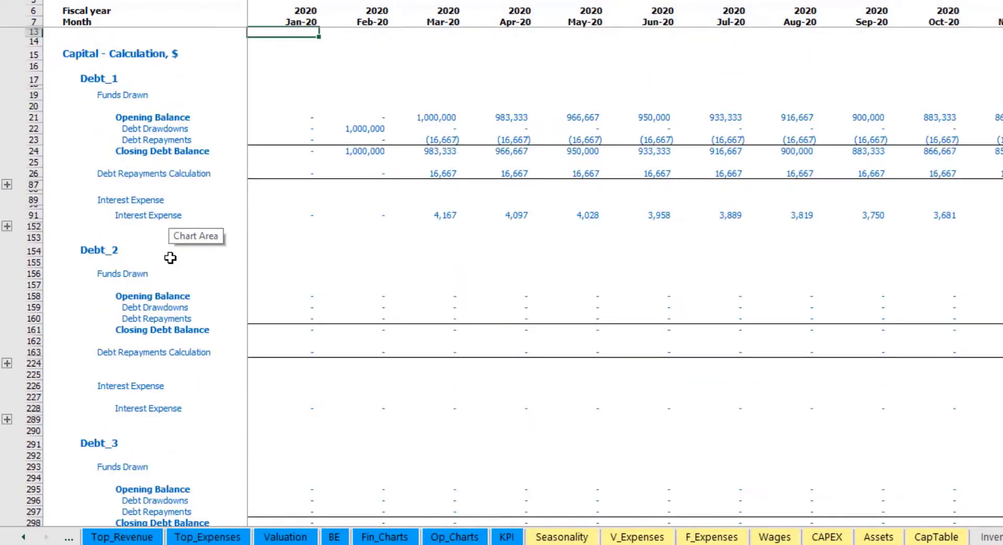
- Examine the Interest Expense row in the Income Statement for the effect of the debt
left_click(23, 537)
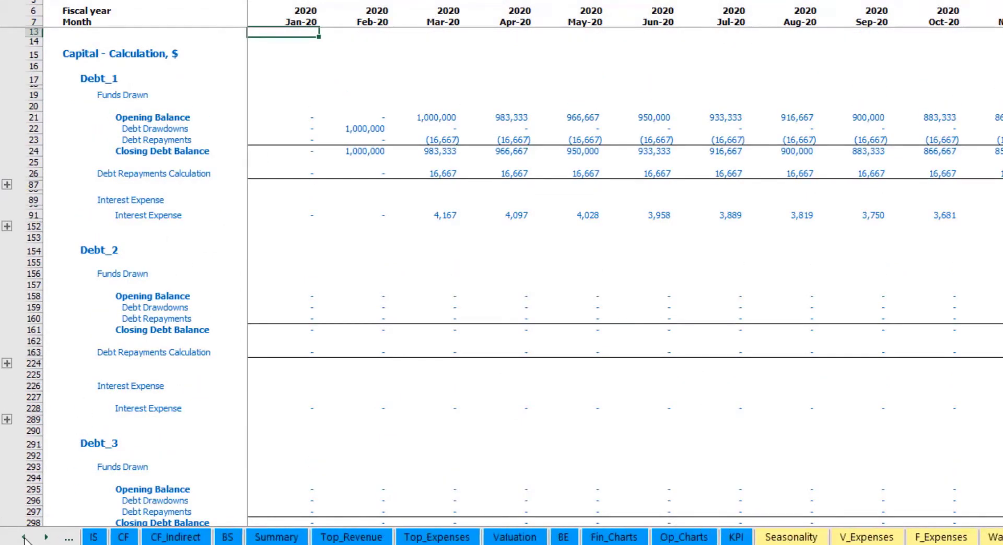
left_click(94, 536)
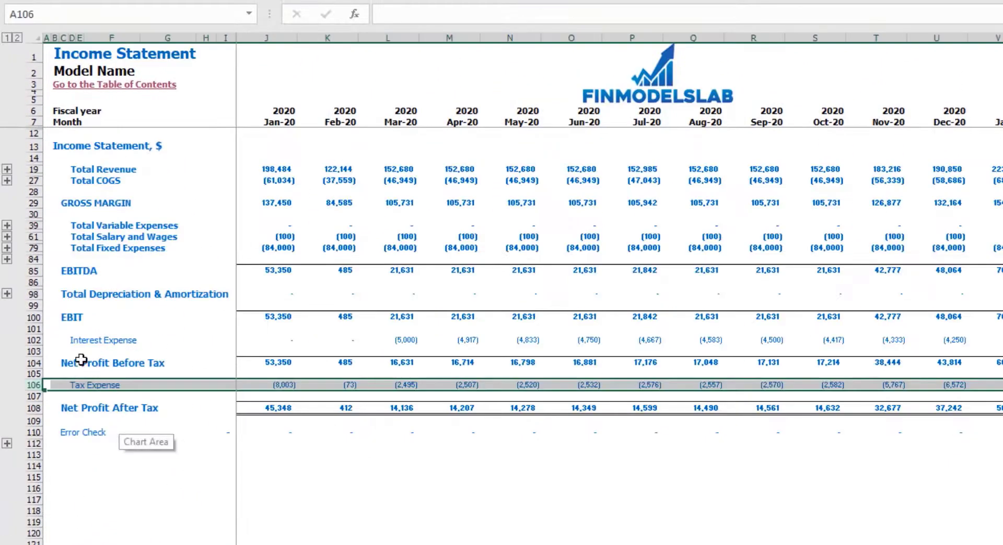
left_click(33, 340)
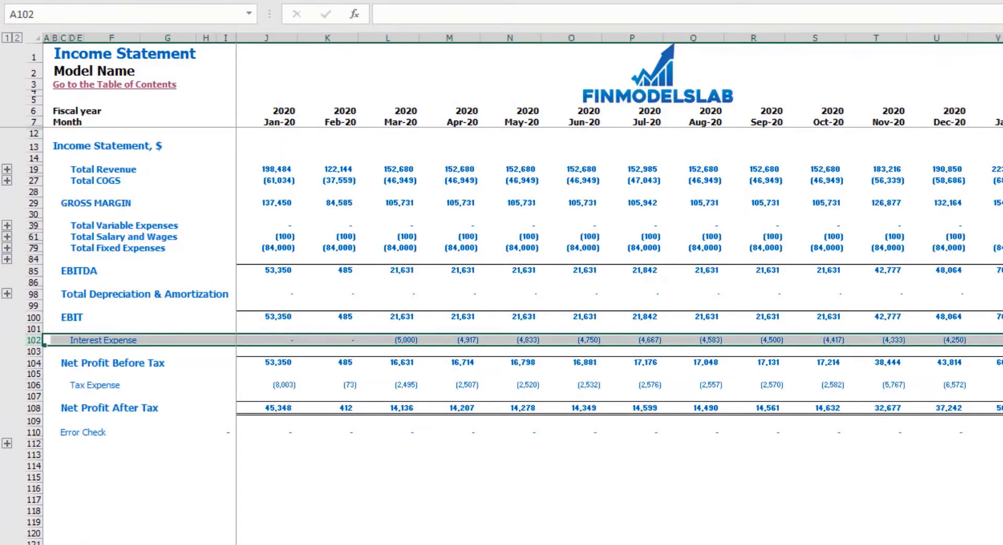
- Examine interest paid, debt drawdowns and debt repayments in the Cash Flow Statement, and the Debt row in the Balance Sheet
left_click(119, 543)
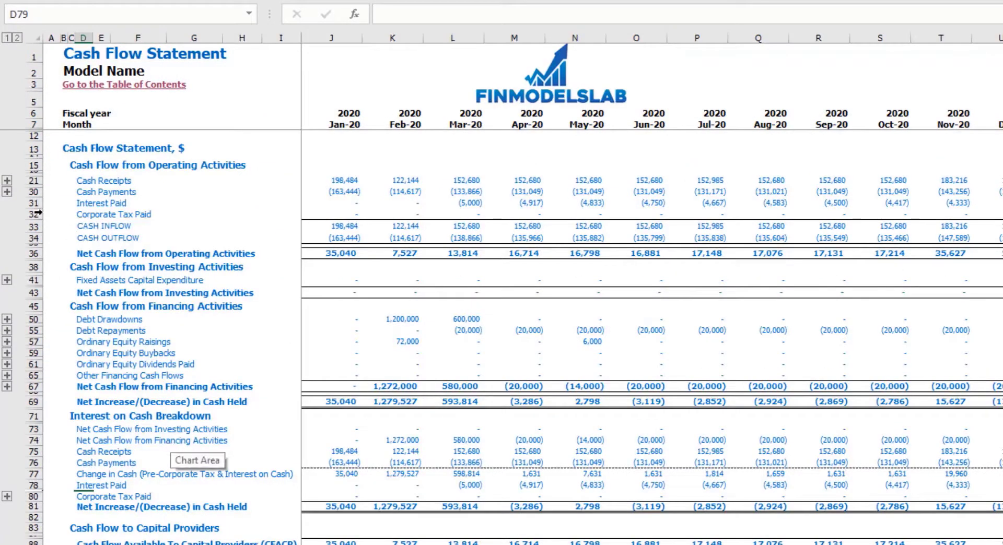
left_click(31, 203)
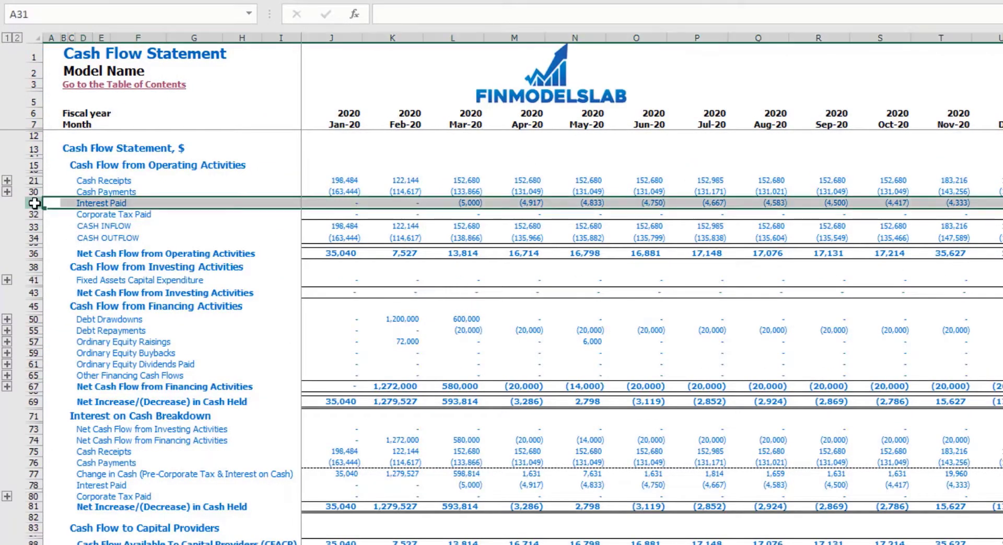
left_click(35, 320)
left_click(33, 330)
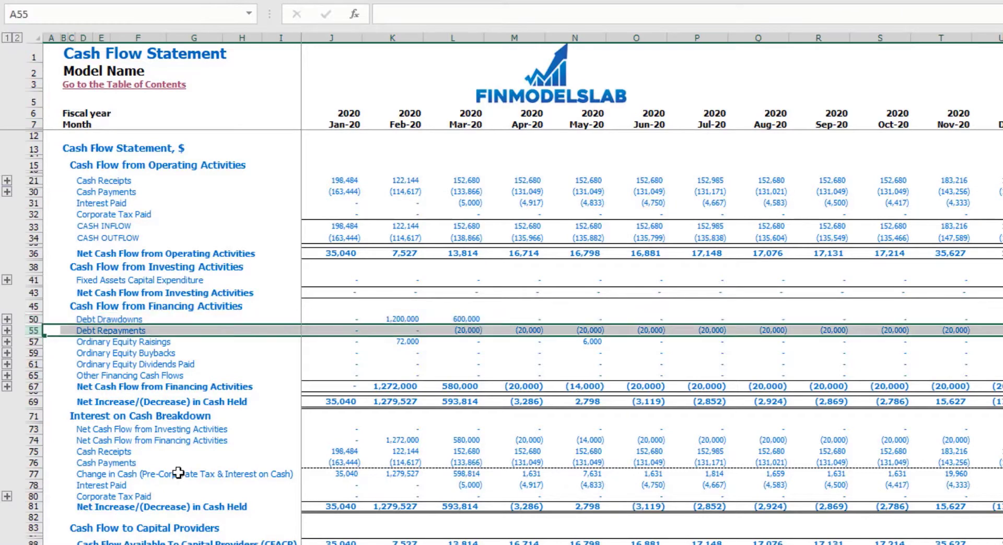
key("ctrl+Page_Down")
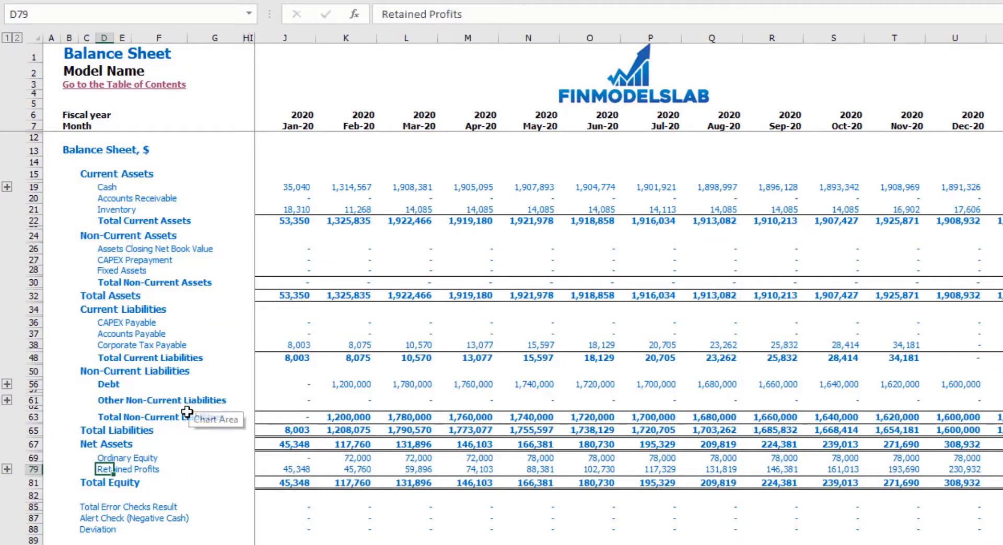
left_click(32, 385)
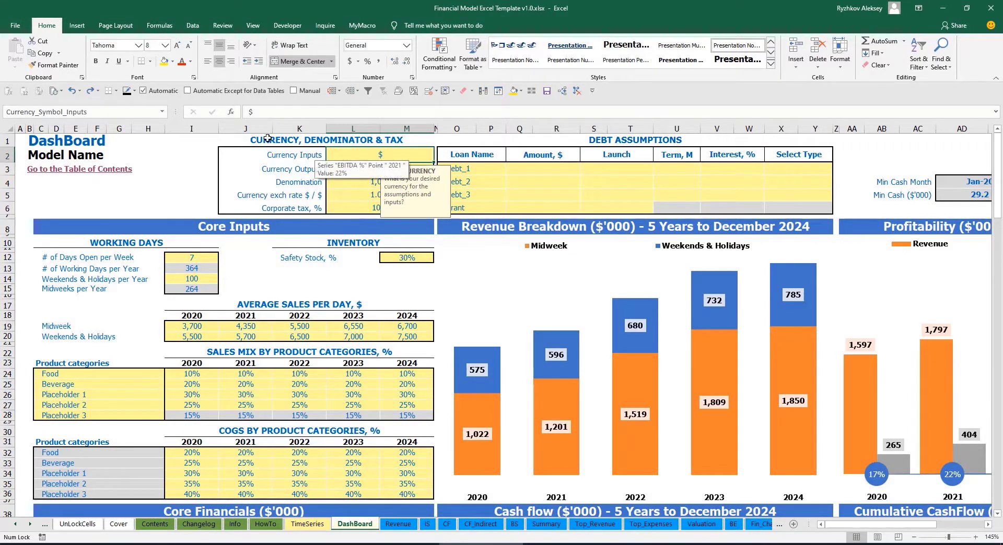
- Set the DashBoard's input currency to USD and its output currency to EUR
left_click(179, 161)
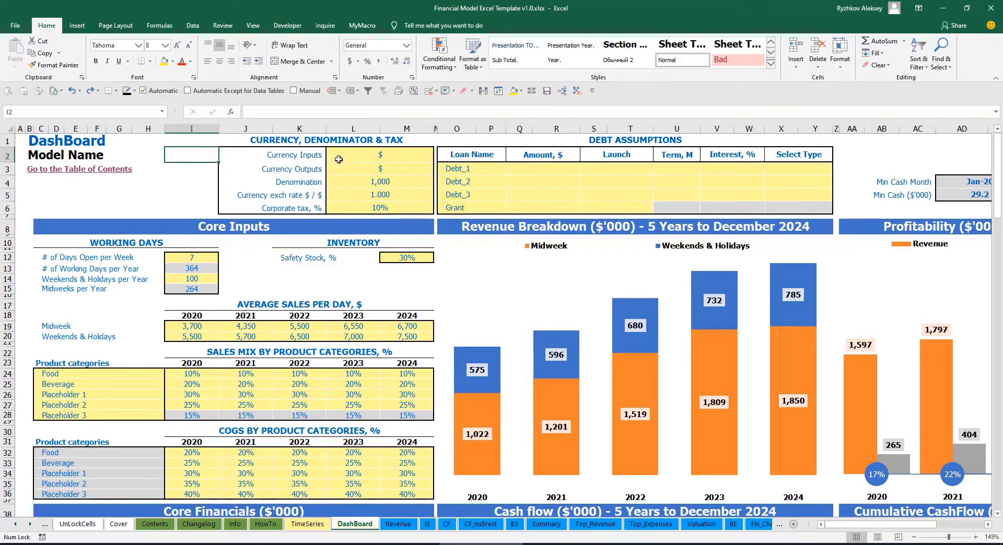
left_click(367, 156)
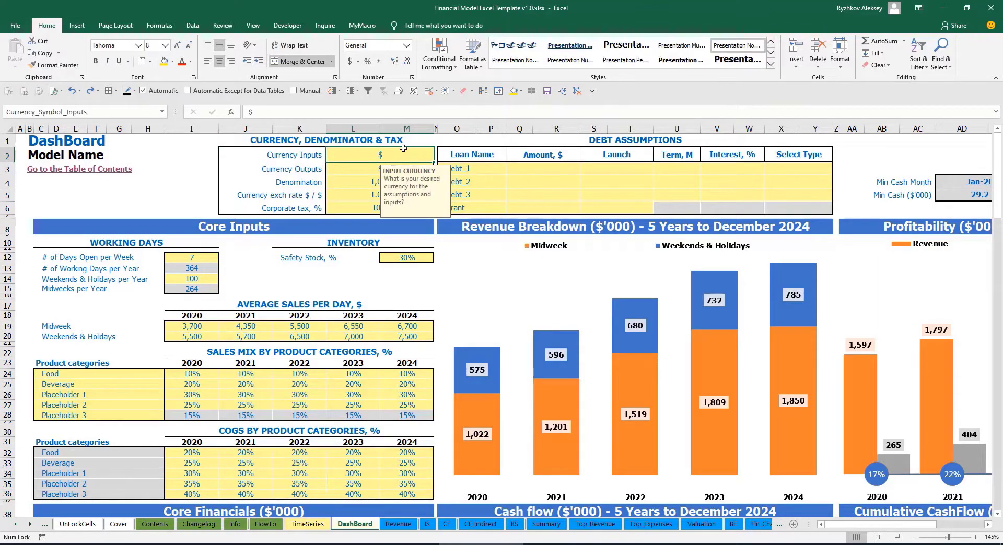
left_click(353, 167)
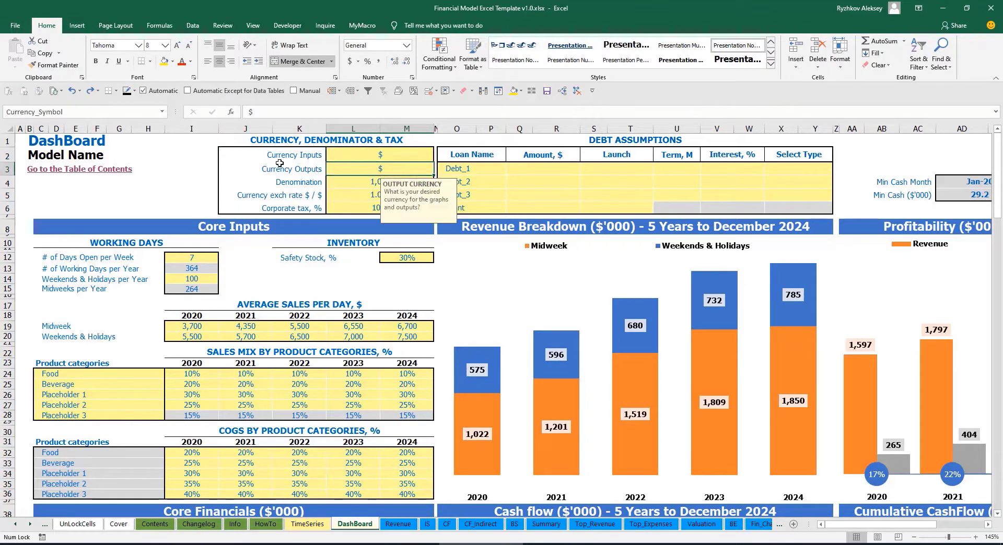
left_click(357, 157)
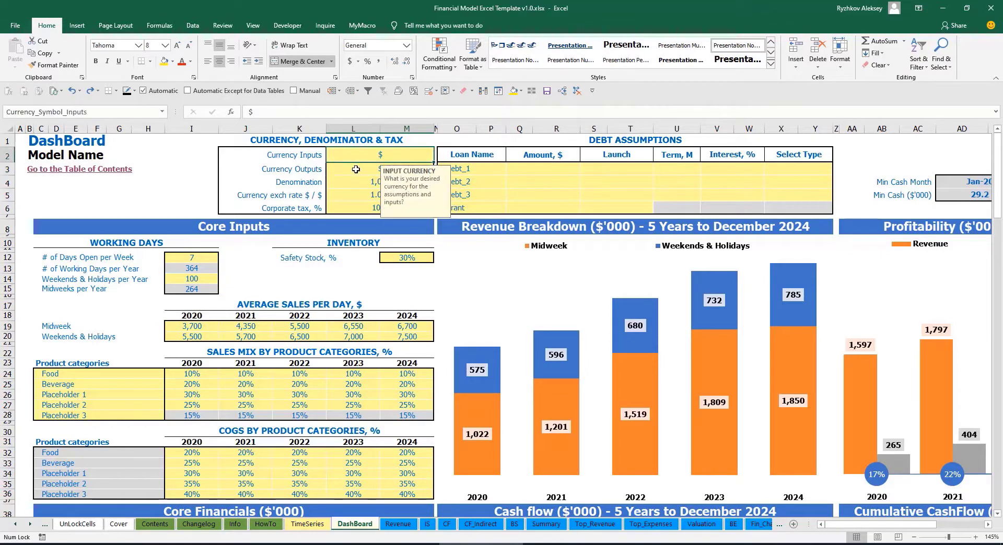
left_click(356, 169)
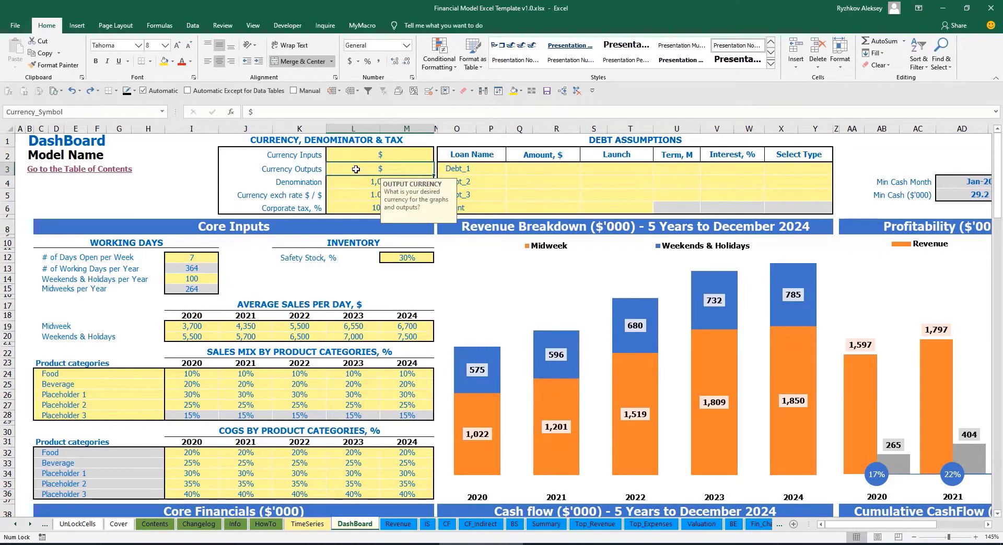
left_click(370, 156)
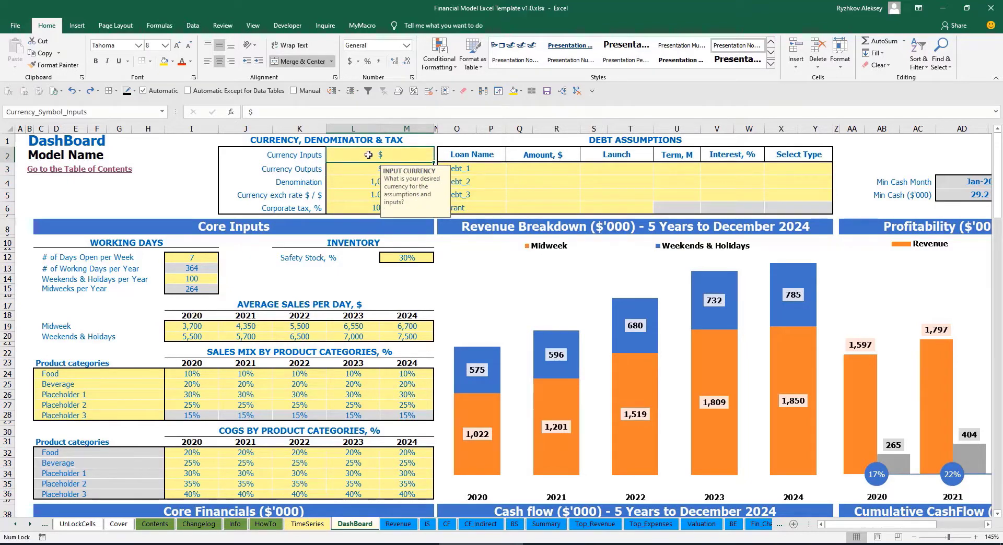
type("USD")
key("Return")
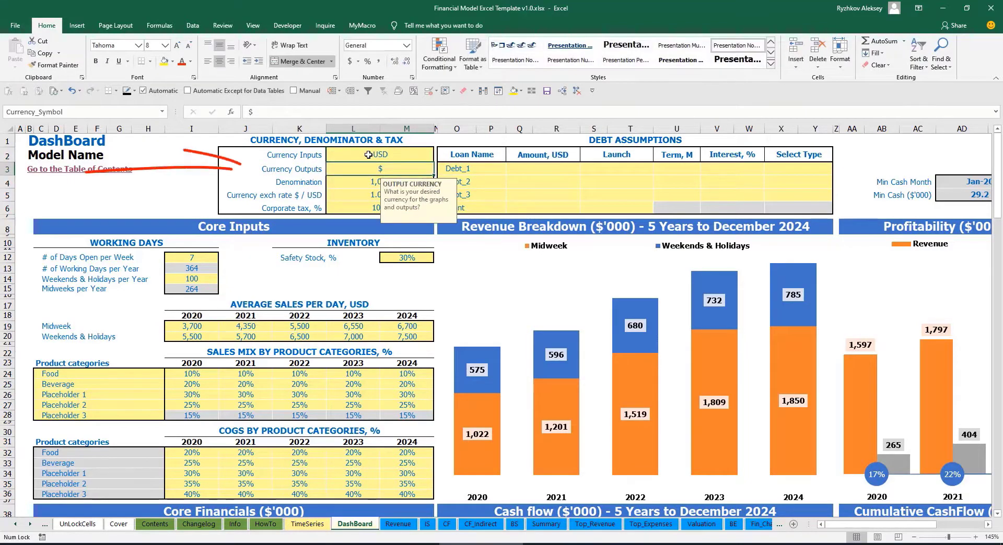
type("EUR")
key("Return")
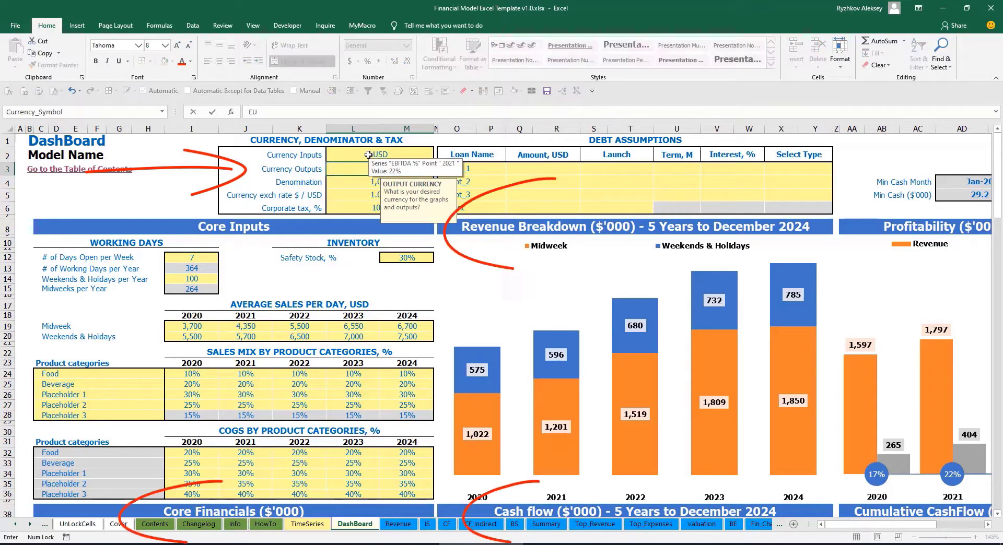
key("Return")
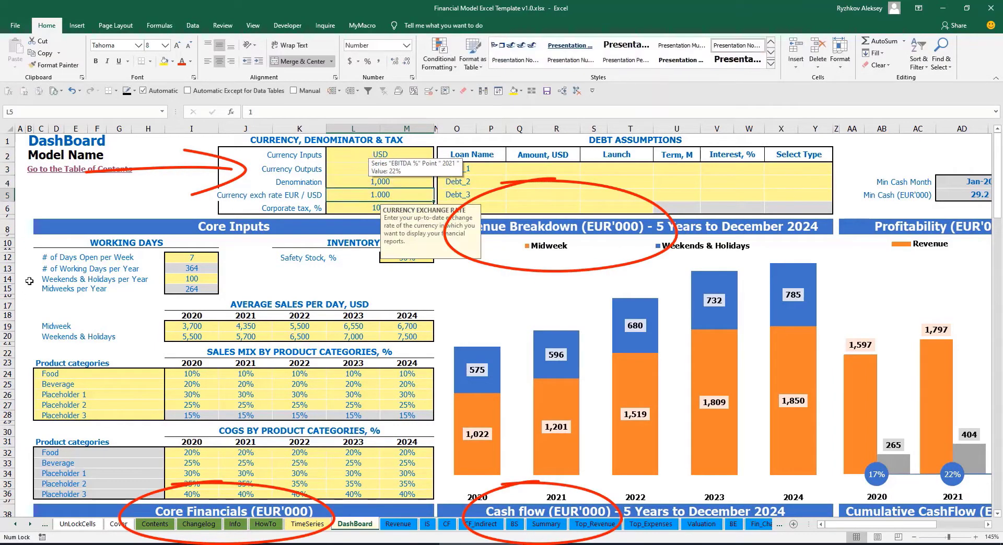
left_click(189, 168)
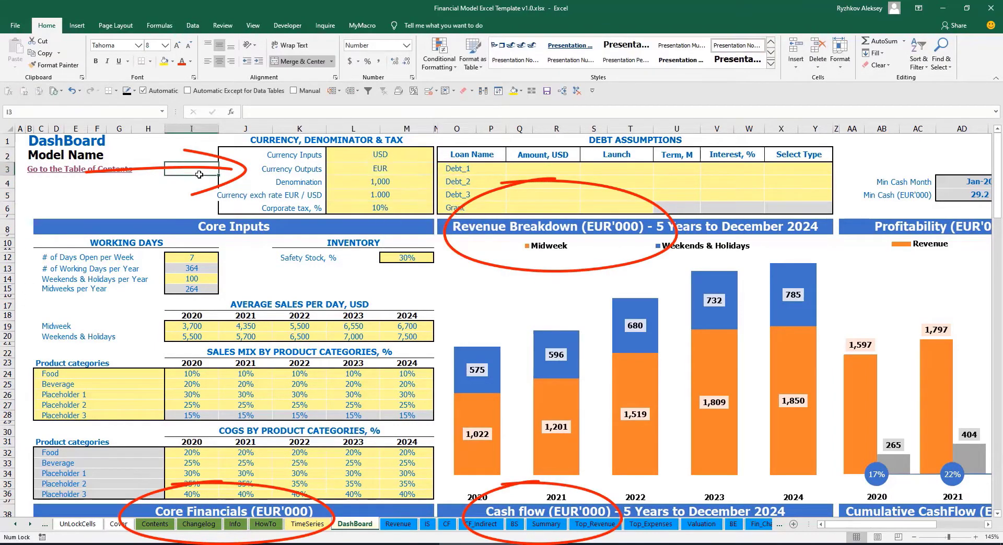
- Set the EUR / USD currency exchange rate to 1.2 in the DashBoard's currency assumptions
left_click(367, 193)
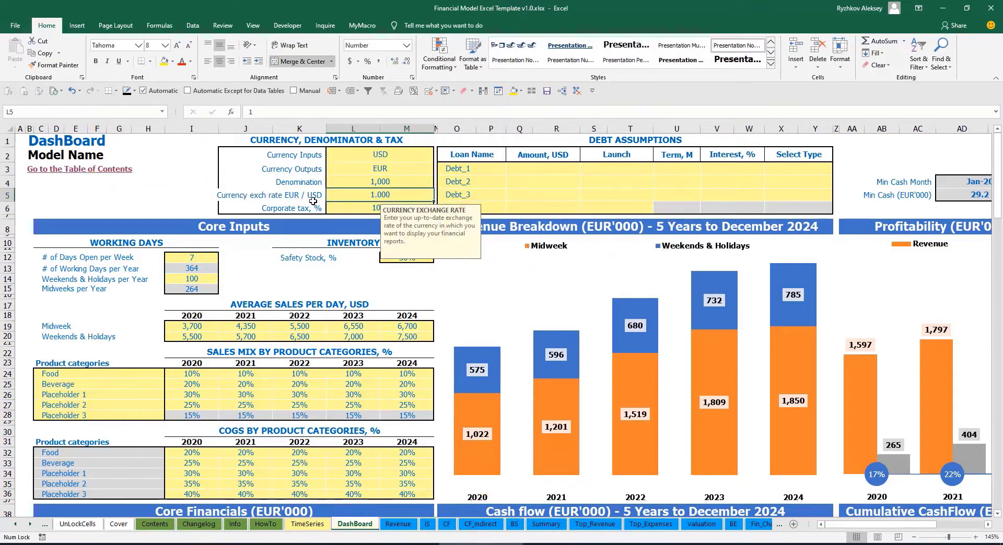
type("1")
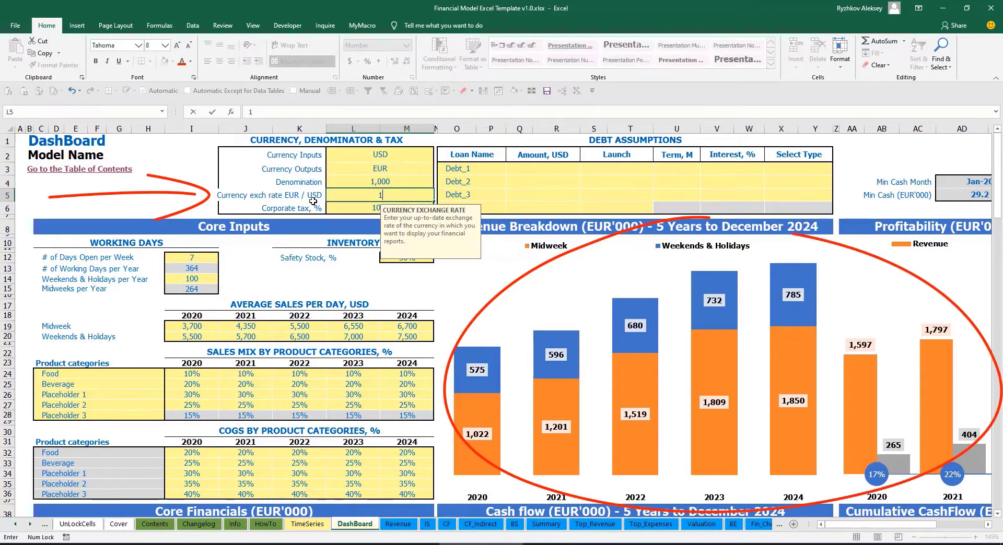
type(".2")
key("Return")
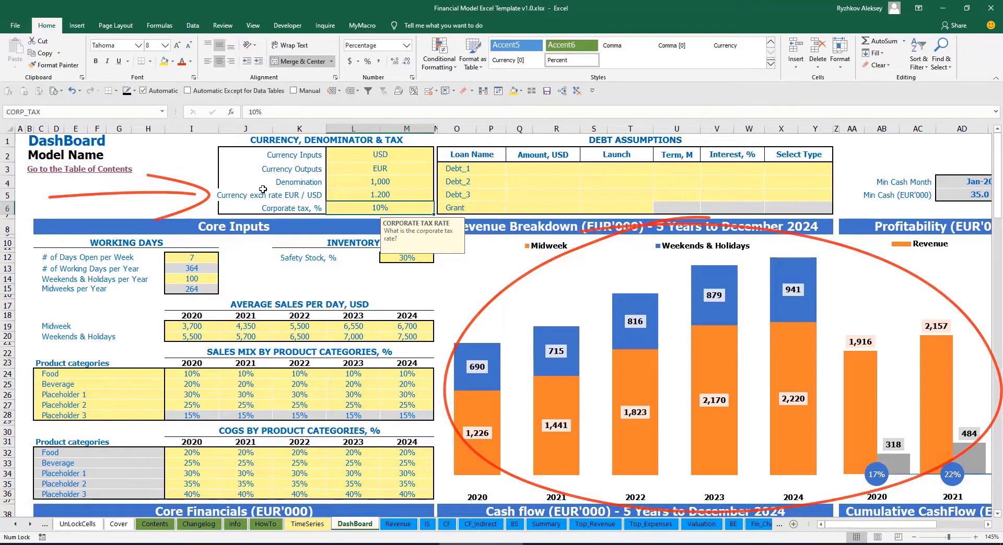
left_click(351, 155)
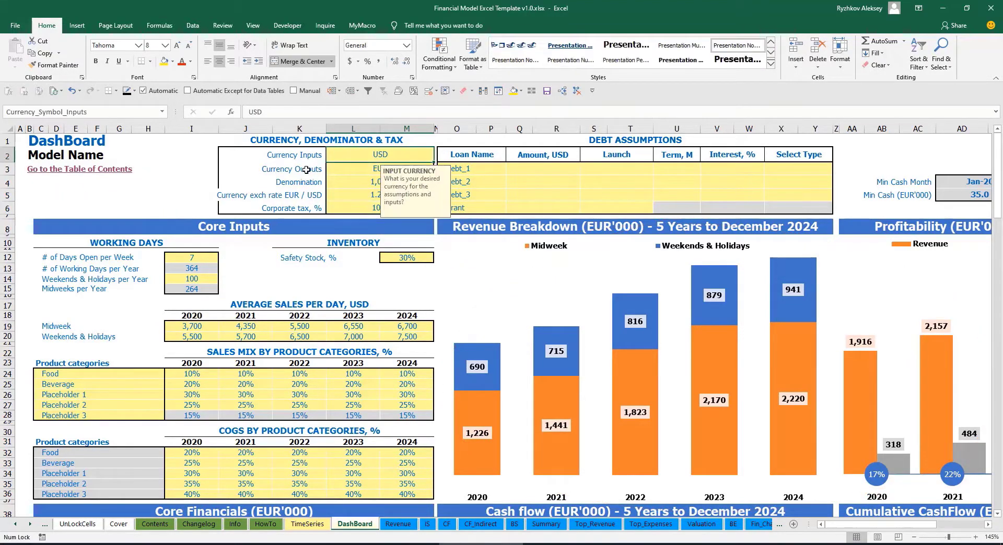
left_click(353, 169)
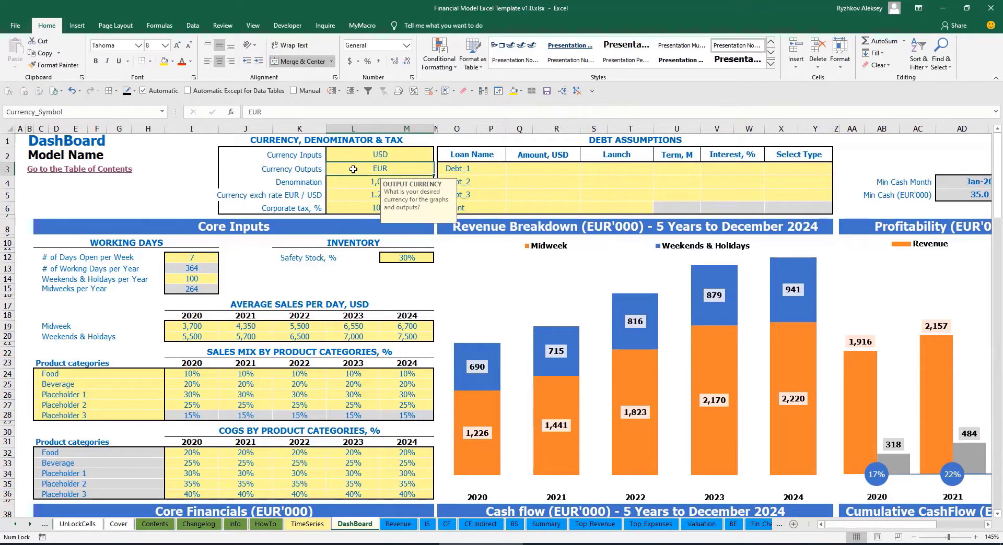
left_click(342, 195)
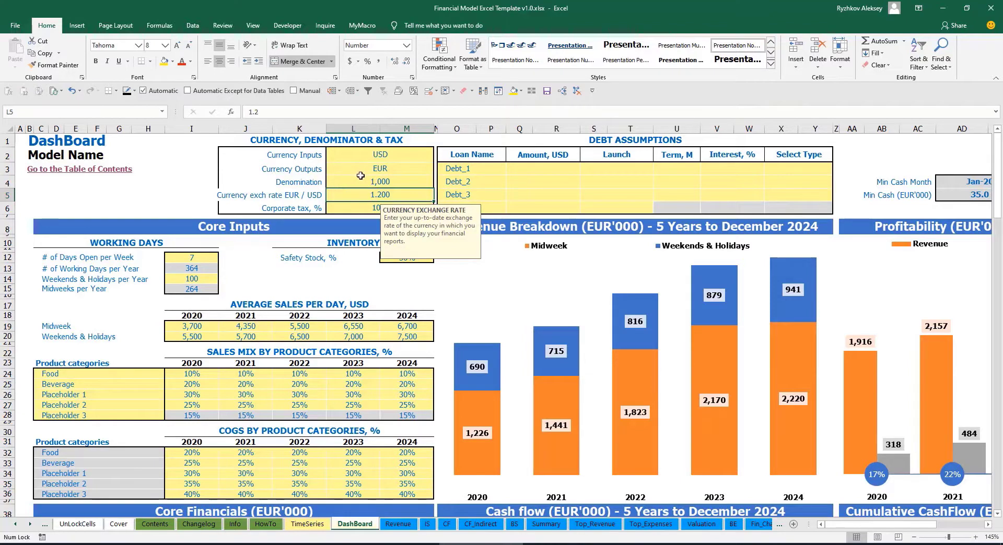
- Check how the 1,000 denomination is applied to the income statement headings on the Summary sheet
left_click(414, 187)
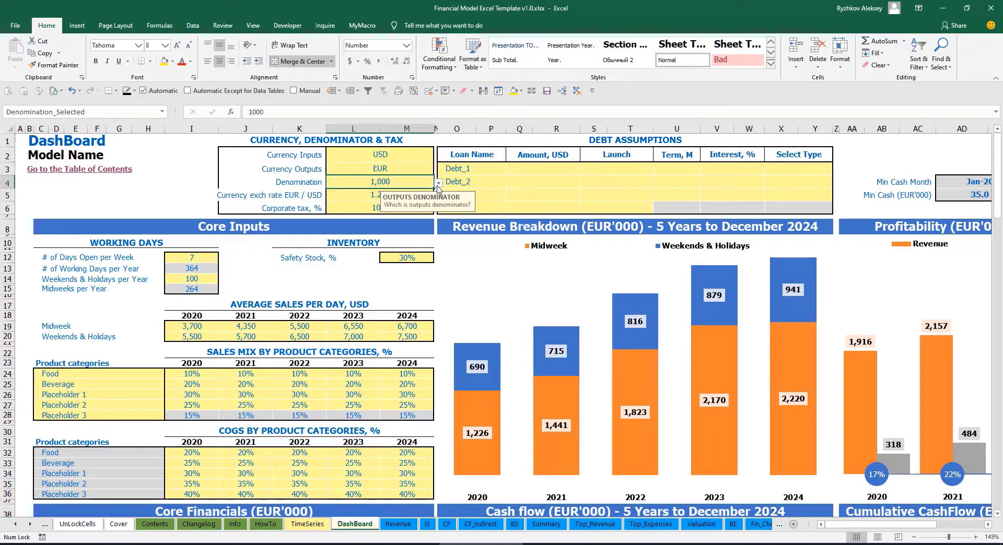
left_click(546, 525)
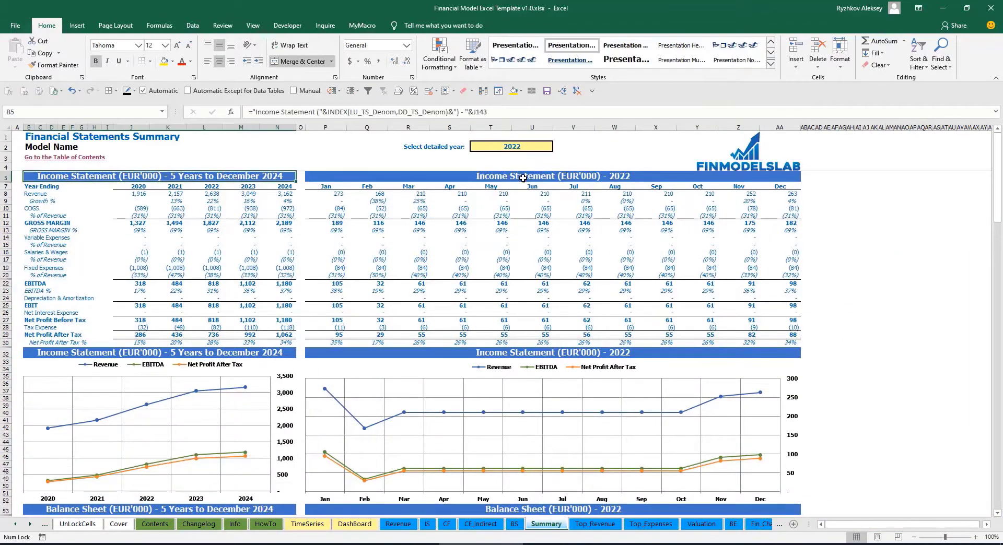
left_click(554, 175)
left_click(217, 178)
- Change the DashBoard denomination to 1,000,000 and check the income statement on the Summary sheet
left_click(355, 525)
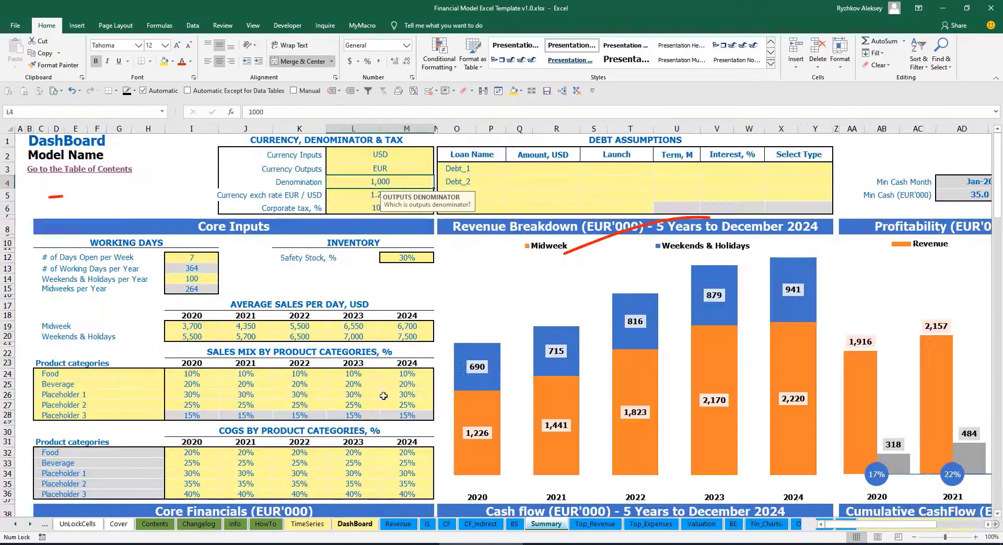
left_click(438, 183)
left_click(384, 213)
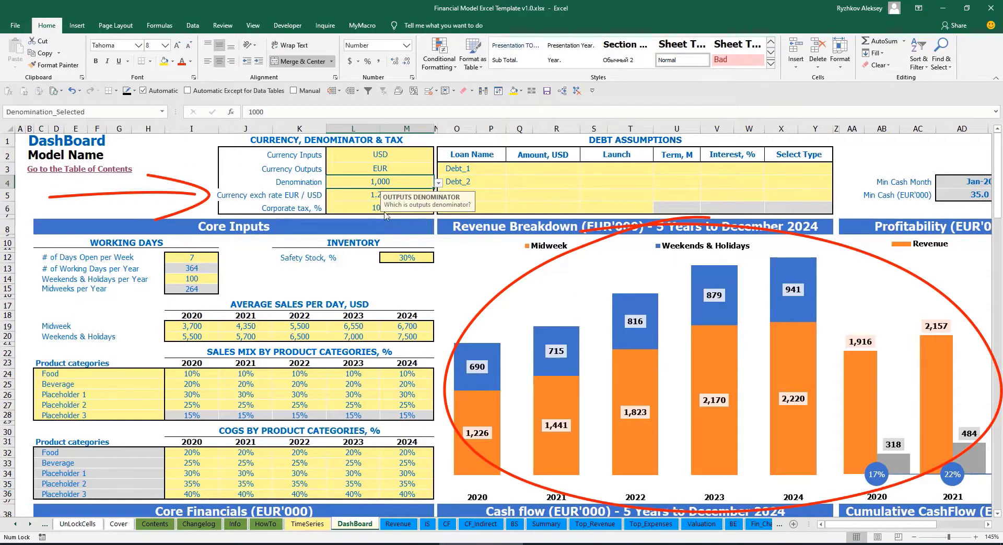
left_click(546, 524)
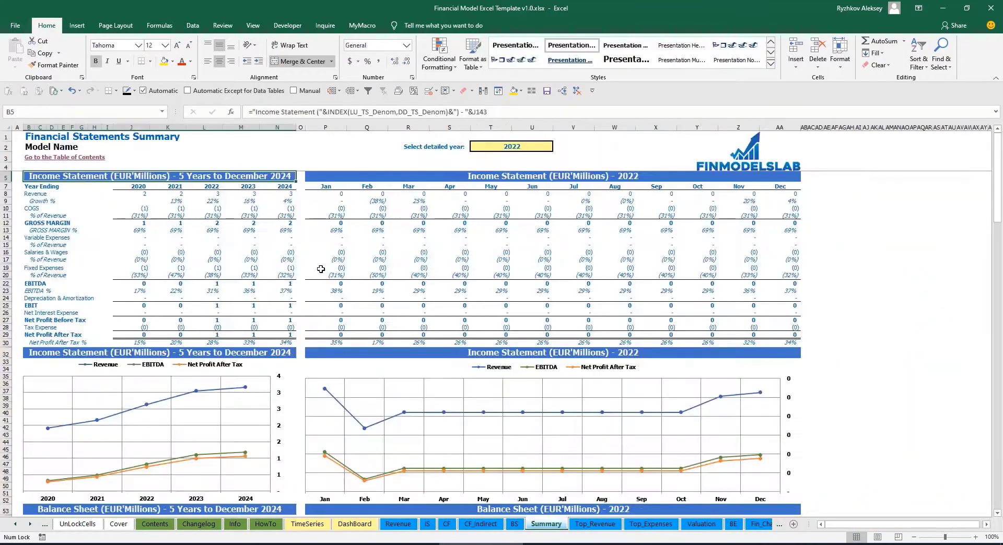
left_click(416, 176)
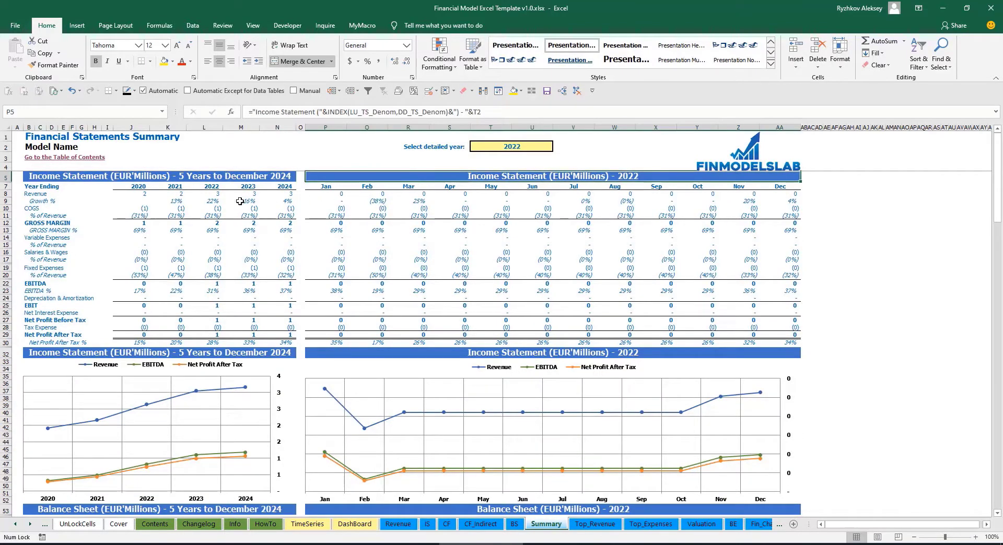
- Set the DashBoard denomination to 1 and check the amounts on the Summary sheet
left_click(355, 524)
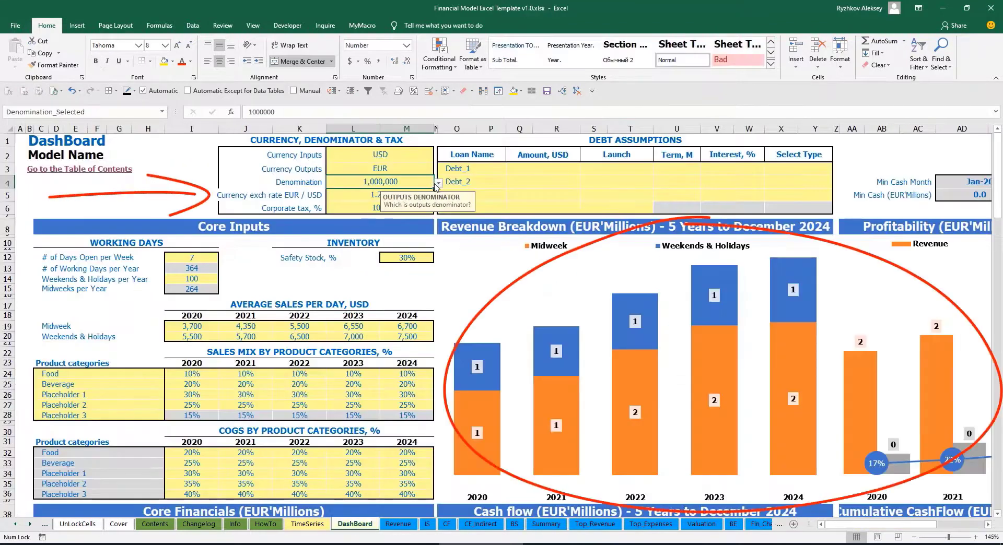
left_click(437, 184)
left_click(369, 197)
left_click(545, 525)
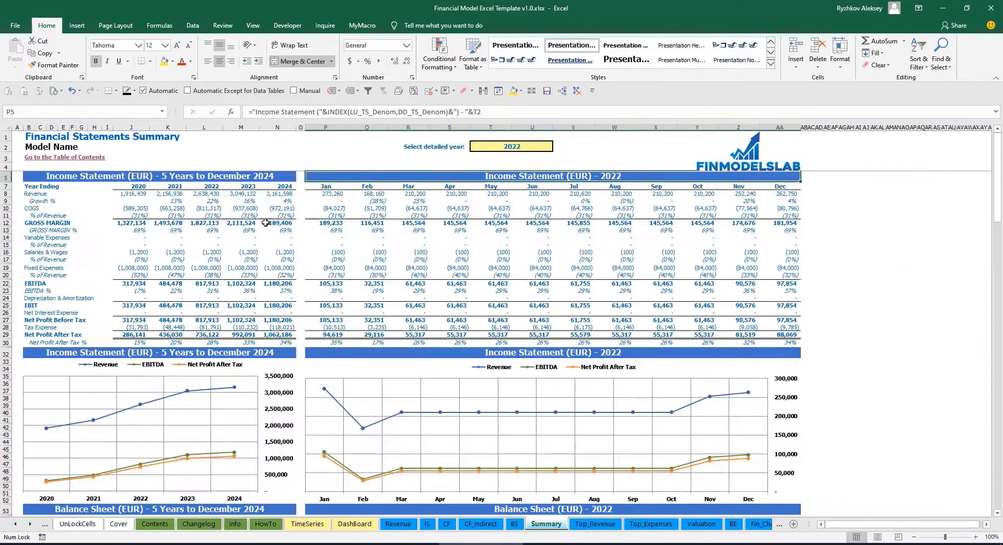
- Set the corporate tax rate to 15% on the DashBoard and examine the Tax Expense row in the Income Statement
left_click(355, 524)
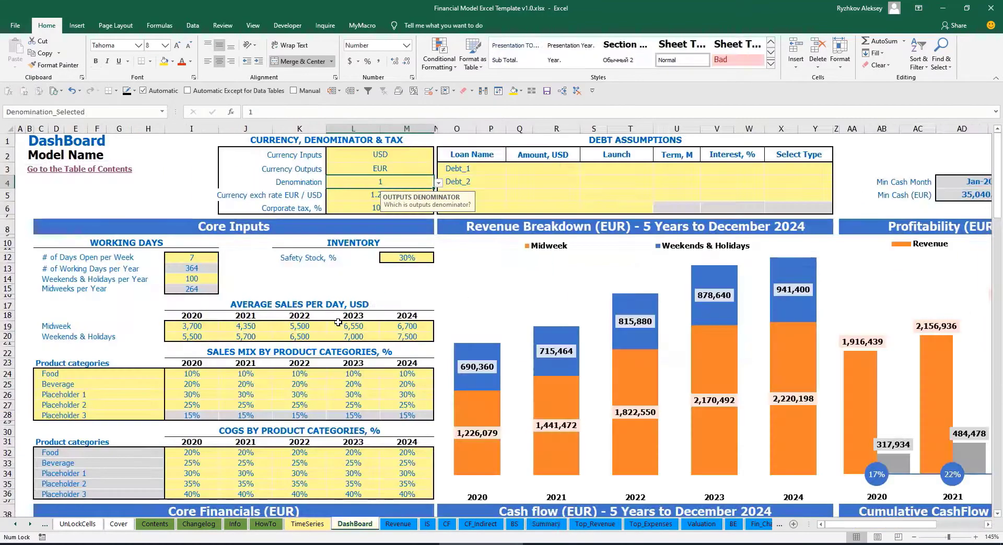
left_click(358, 204)
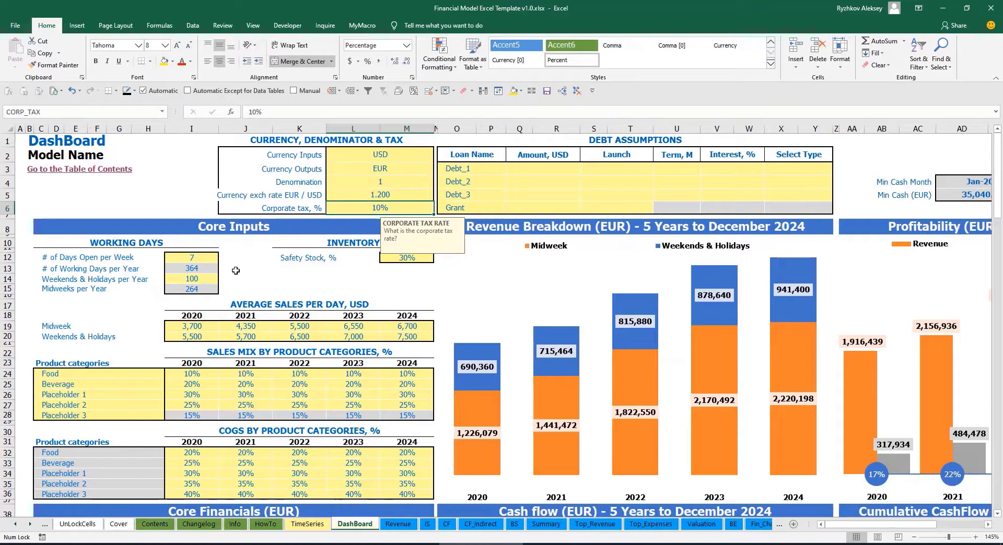
type("15")
key("Return")
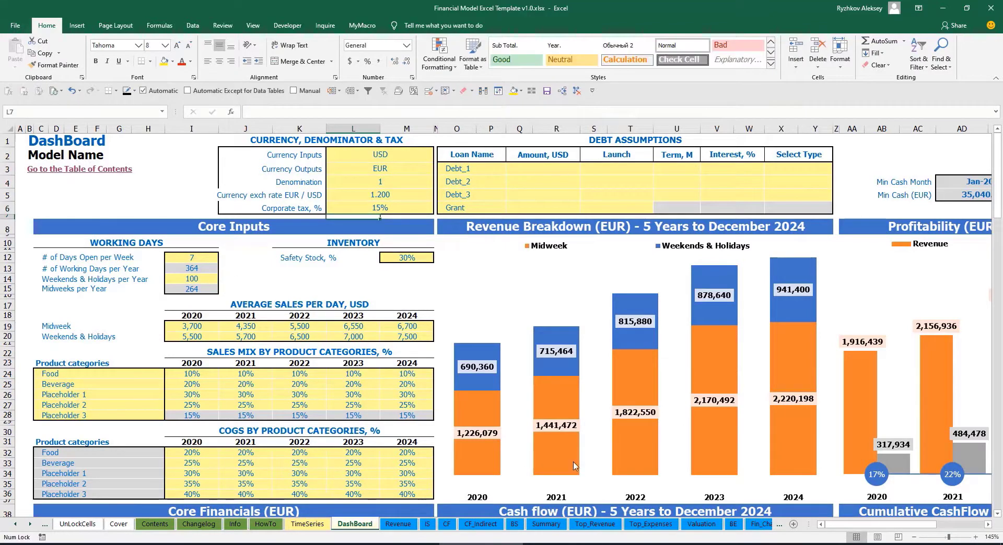
left_click(427, 524)
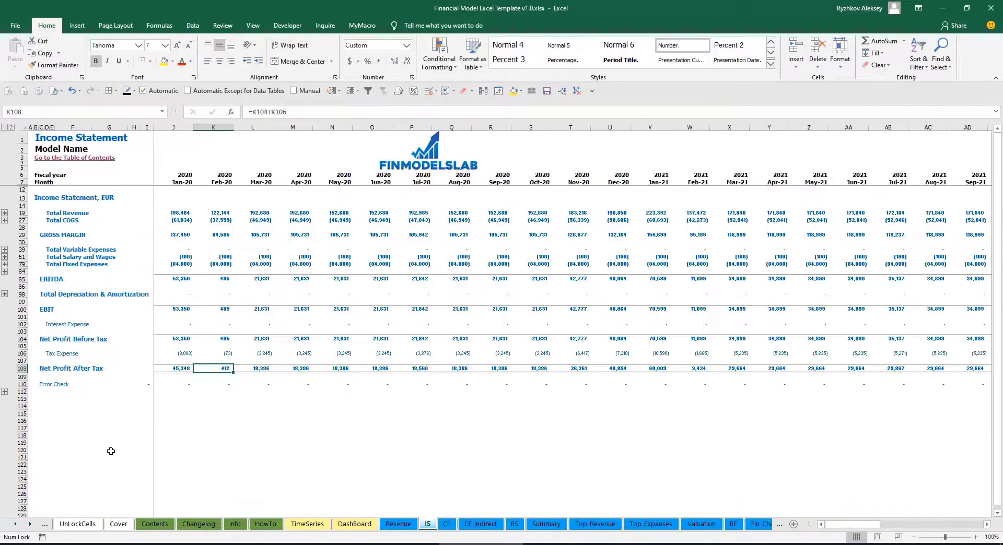
left_click(22, 354)
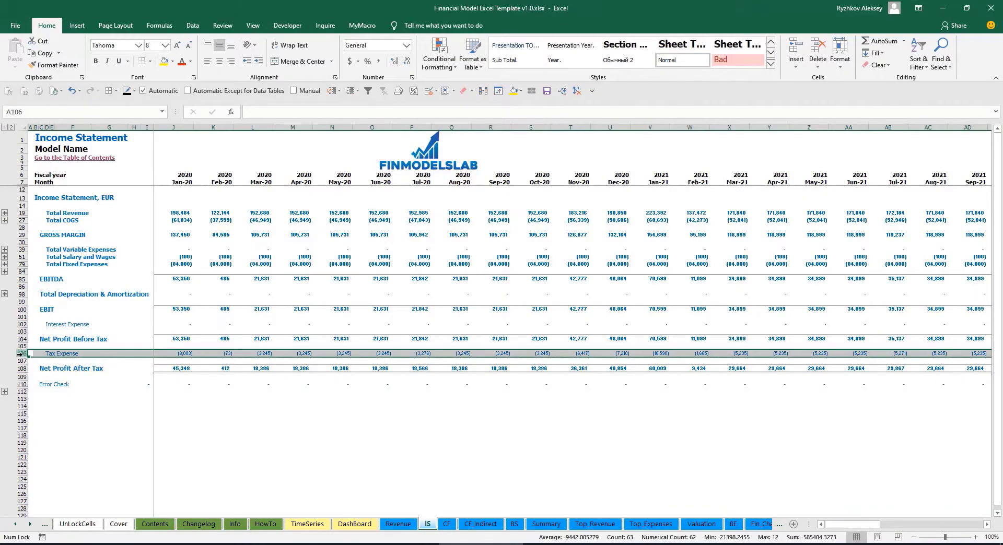